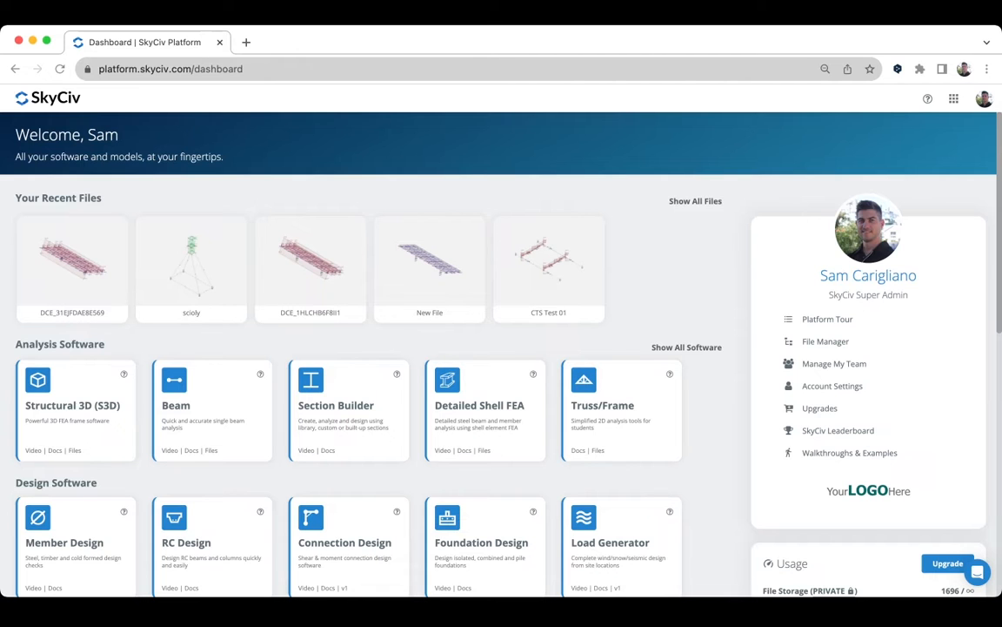
# Launch Structural 3D from the dashboard and dismiss its welcome dialog to get an empty model
pyautogui.scroll(-5, 451, 348)
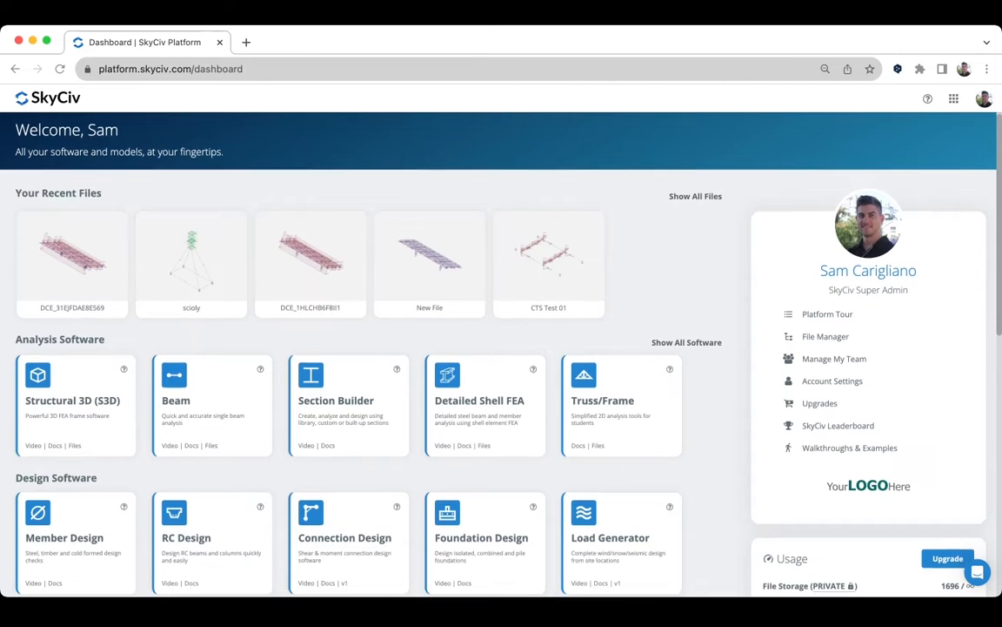
pyautogui.scroll(5, 451, 349)
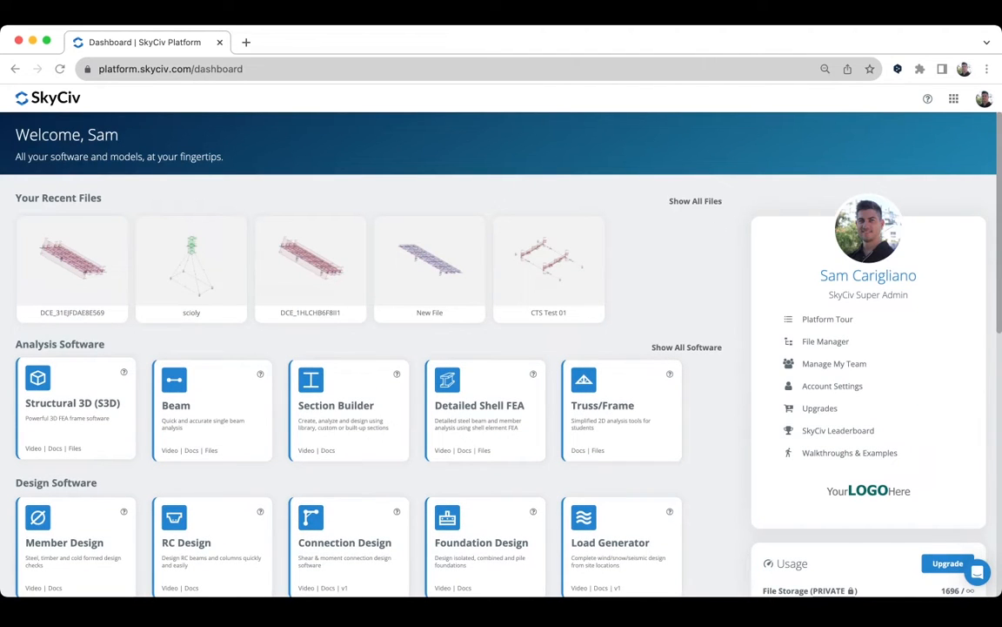
pyautogui.click(75, 405)
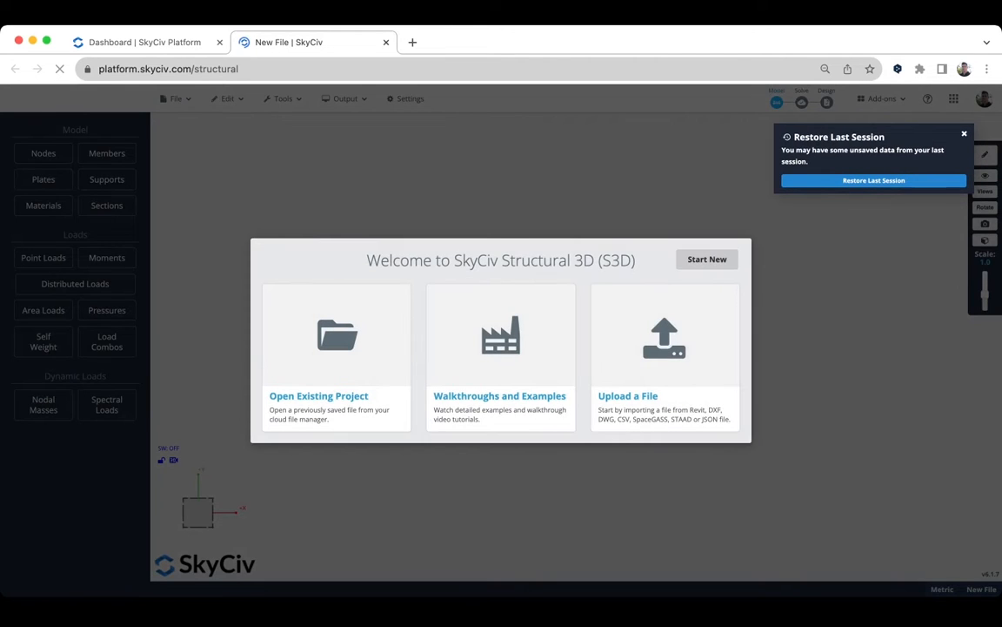
pyautogui.press('Escape')
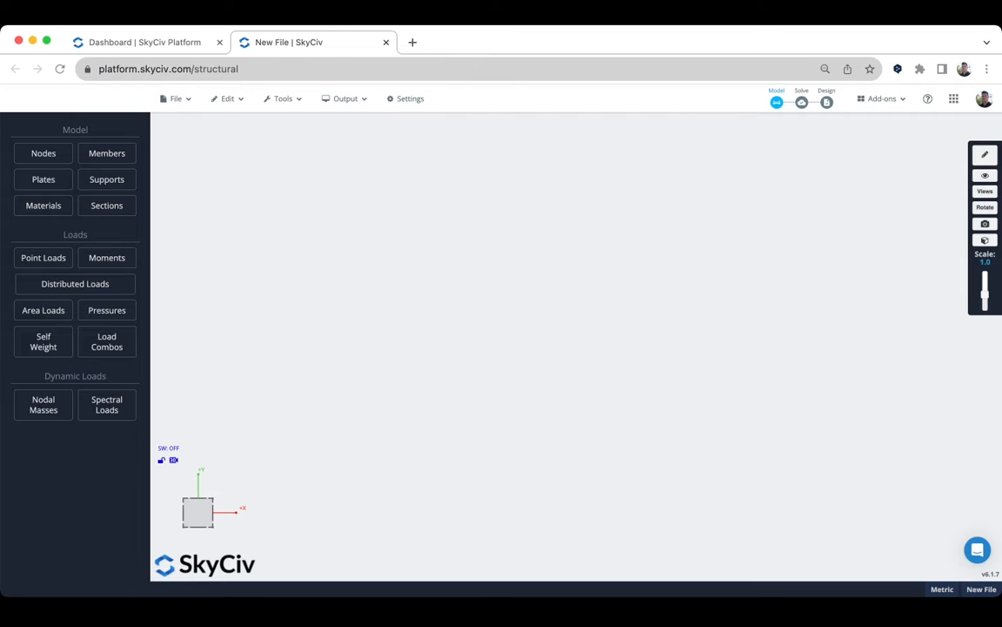
# Turn on the Science Olympiad add-on for S3D in the SkyCiv account settings
pyautogui.moveTo(882, 100)
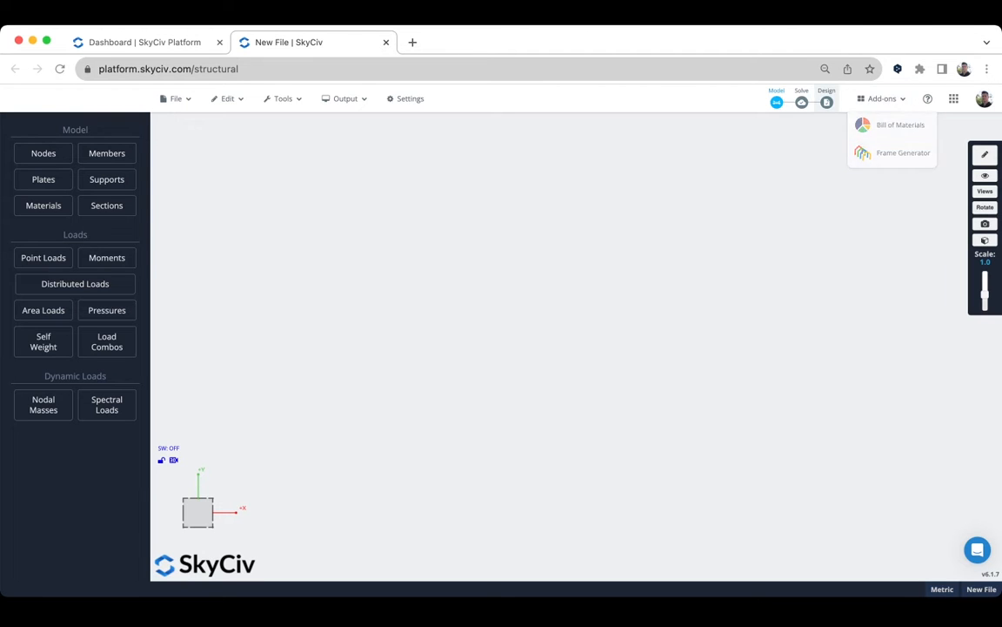
pyautogui.click(145, 41)
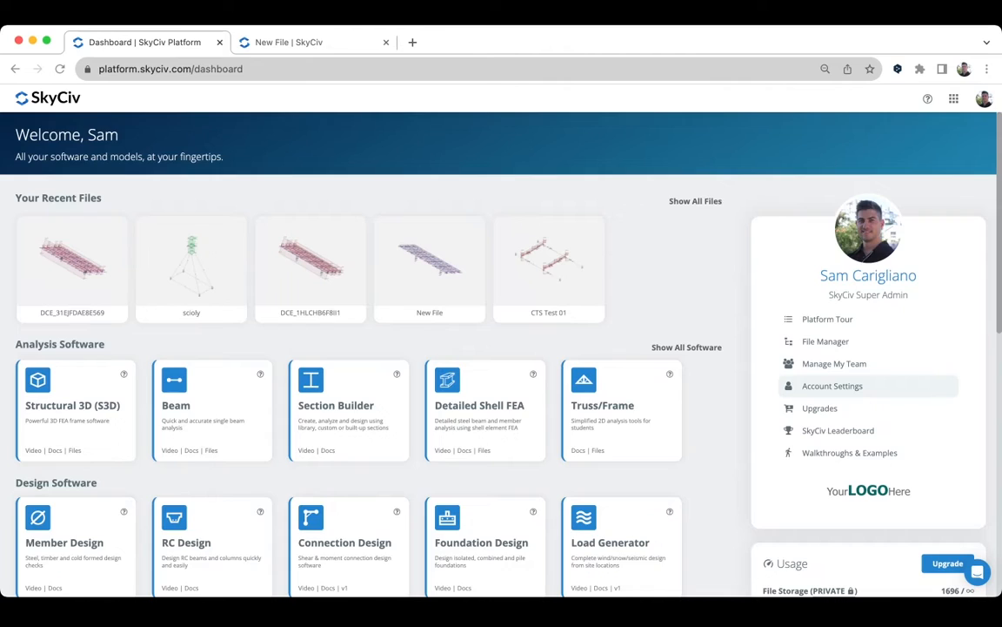
pyautogui.click(832, 385)
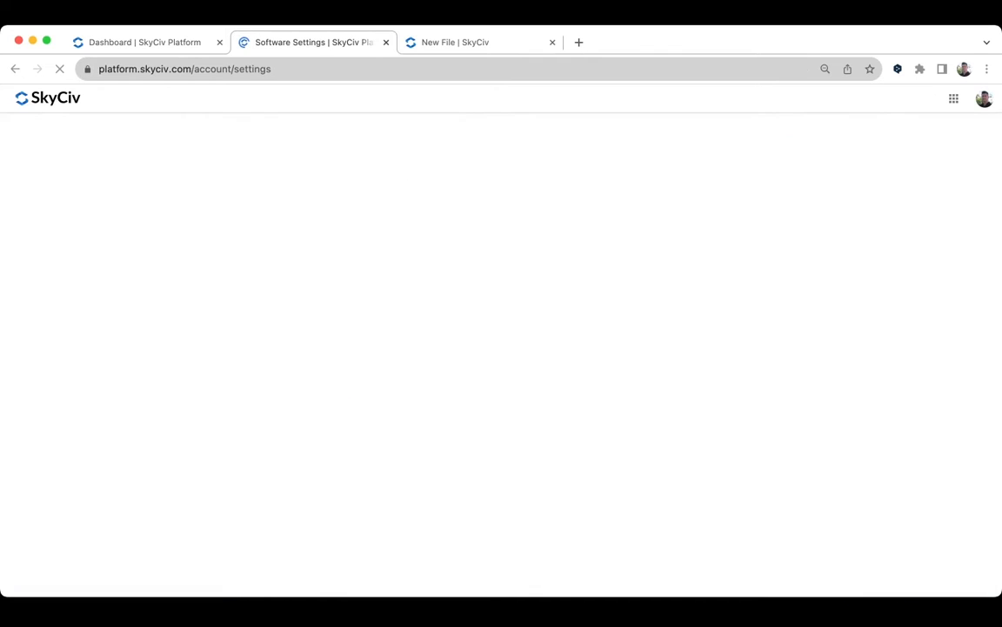
pyautogui.scroll(-2, 583, 354)
pyautogui.scroll(-4, 583, 354)
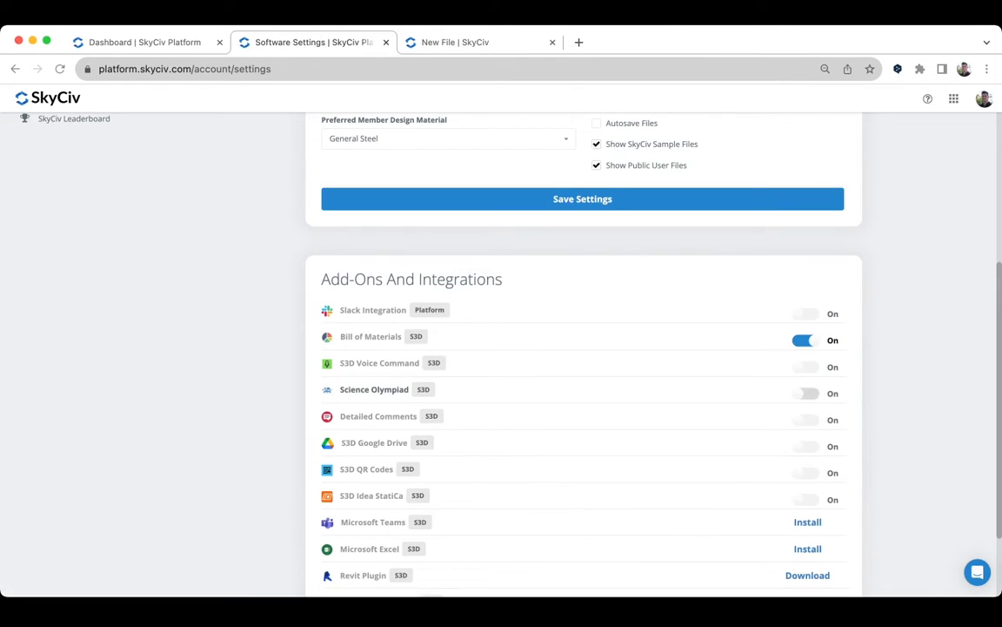
pyautogui.click(806, 393)
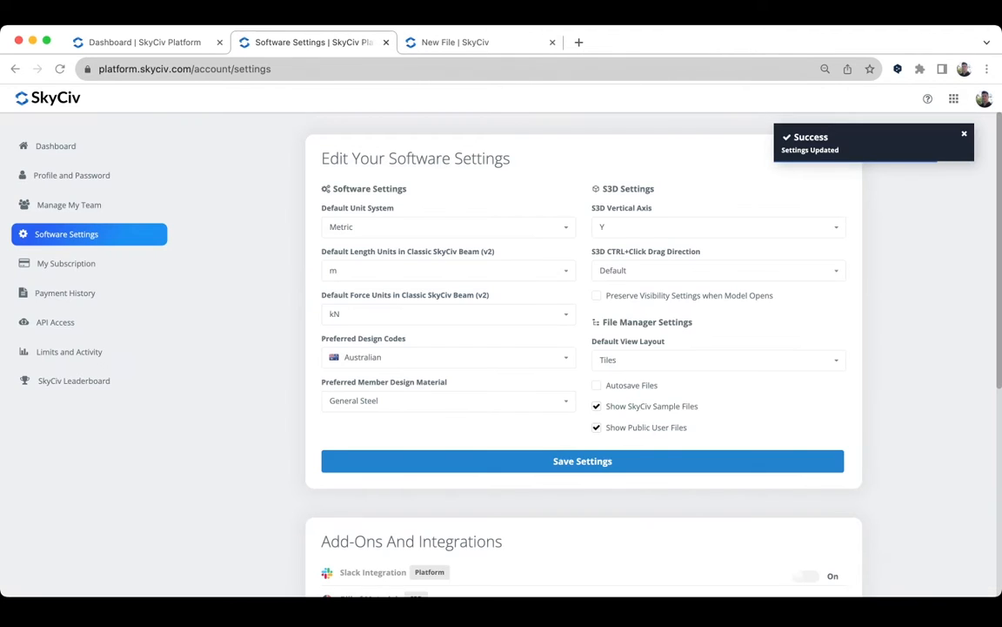
# Return to the open Structural 3D file, reload the page and start a new project
pyautogui.click(470, 42)
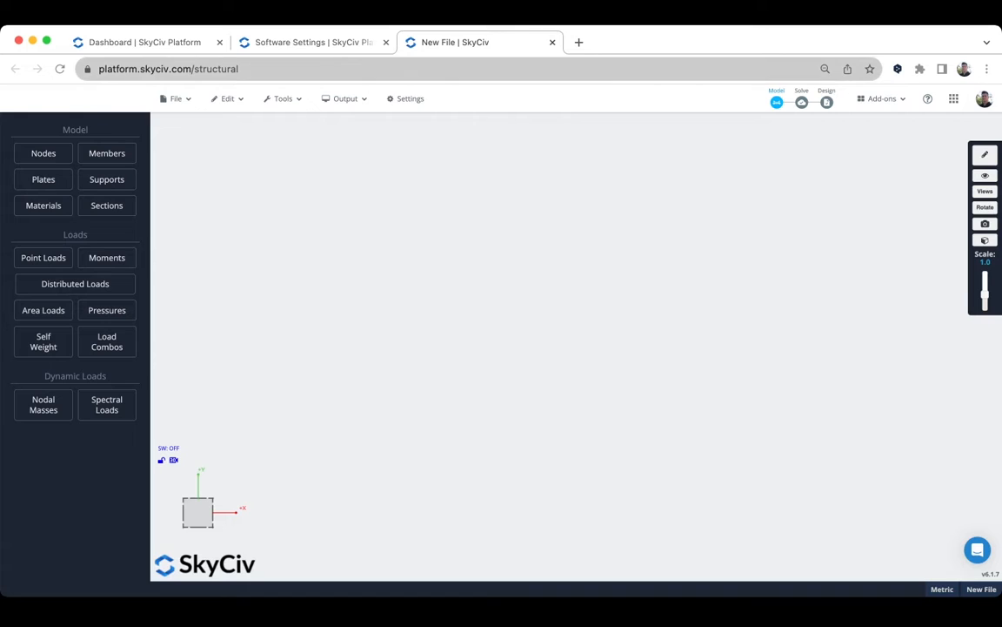
pyautogui.press('super+l')
pyautogui.press('Return')
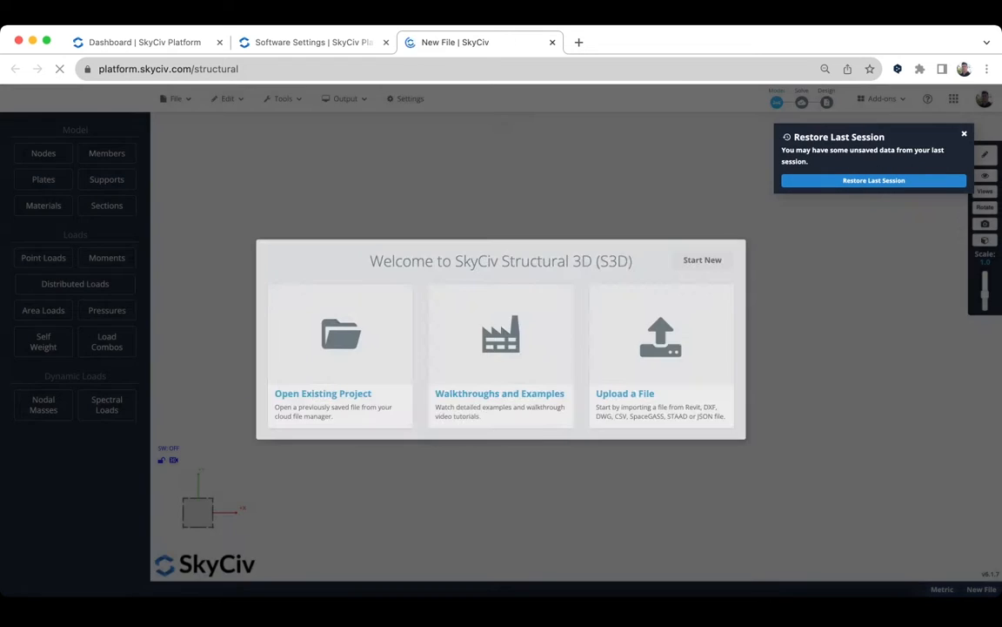
pyautogui.click(702, 260)
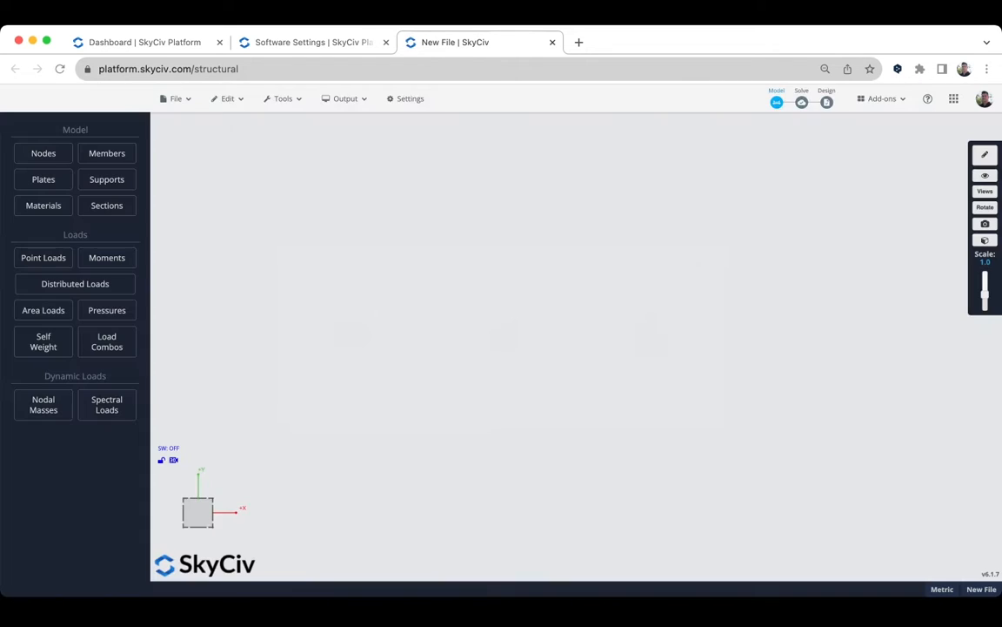
# Open the Science Olympiad 2023 add-on and move its window away from the centre of the workspace
pyautogui.click(882, 99)
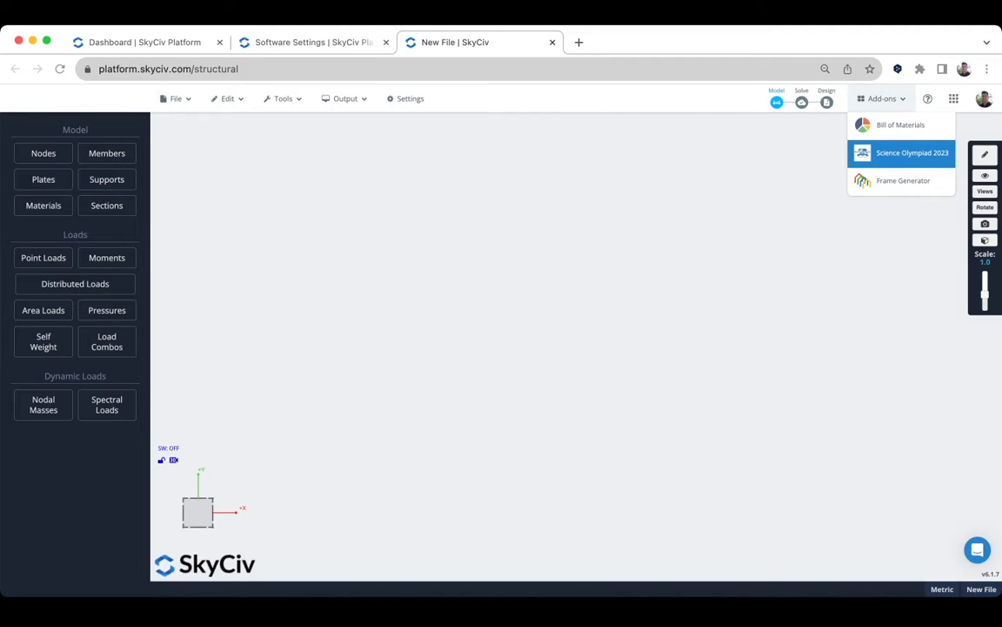
pyautogui.click(912, 152)
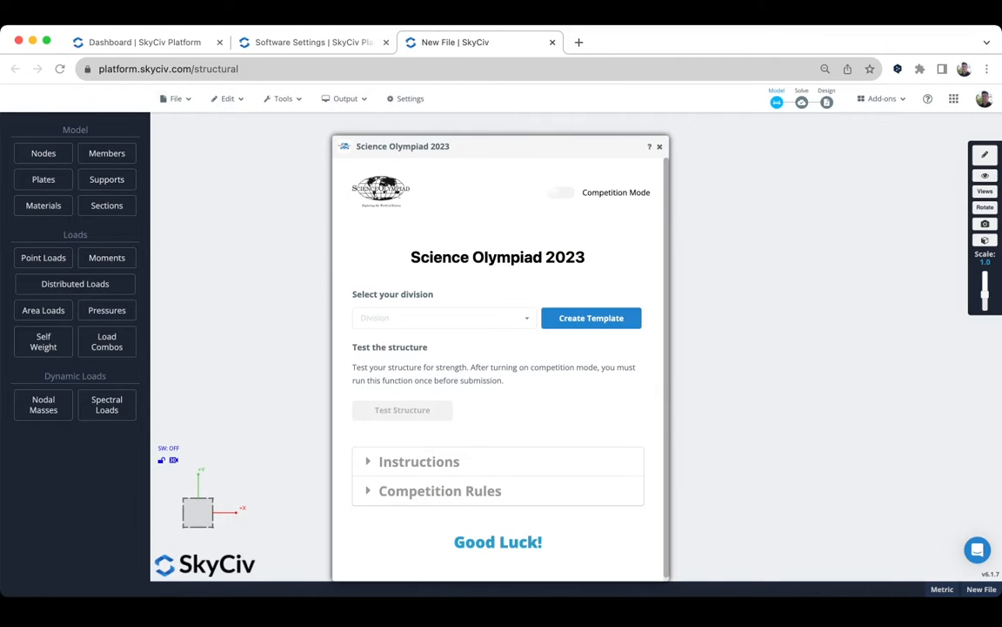
pyautogui.moveTo(513, 147); pyautogui.dragTo(771, 116)
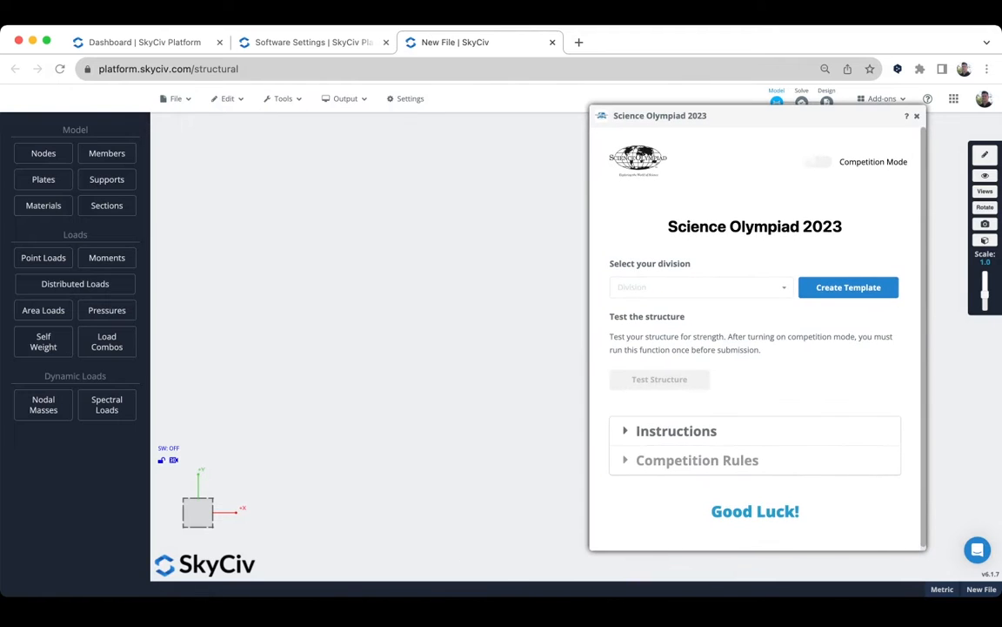
# Read the Instructions and the Competition Rules in the Science Olympiad 2023 add-on
pyautogui.click(676, 431)
pyautogui.scroll(-2, 676, 431)
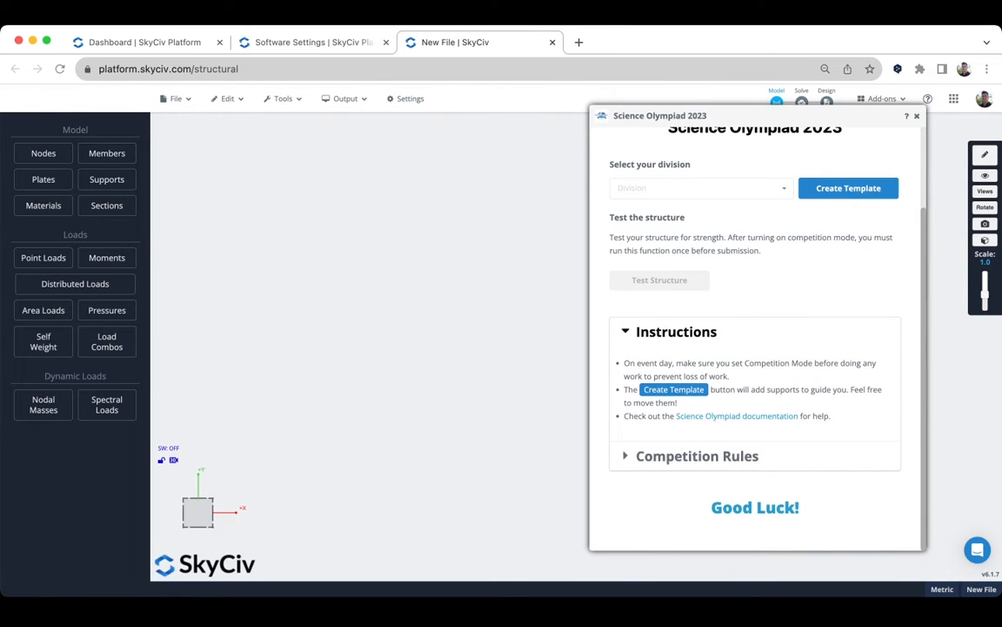
pyautogui.click(697, 455)
pyautogui.scroll(-3, 755, 348)
pyautogui.scroll(1, 756, 348)
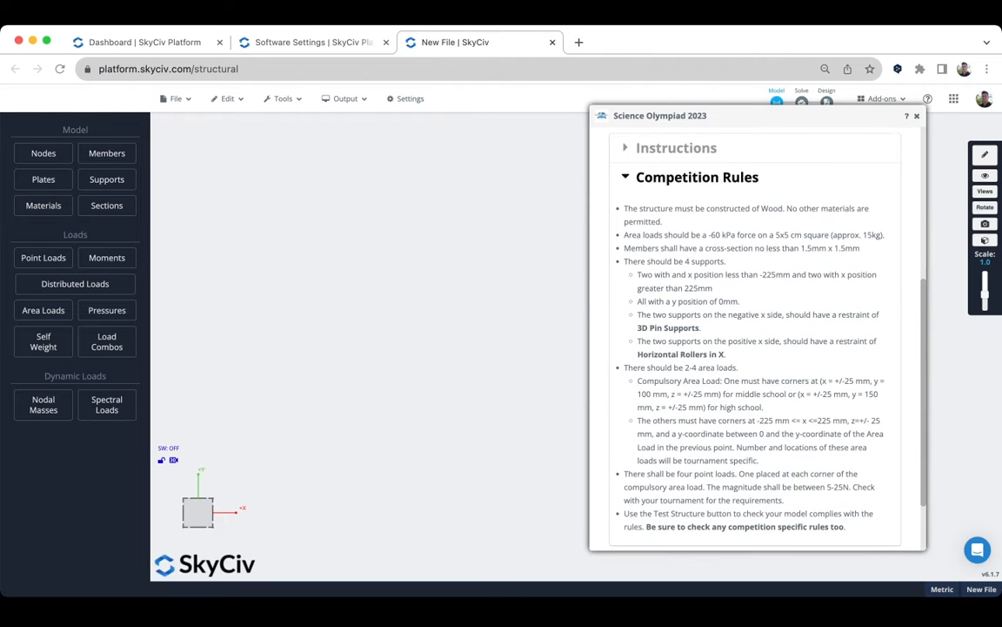
pyautogui.scroll(1, 755, 339)
pyautogui.scroll(-1, 755, 339)
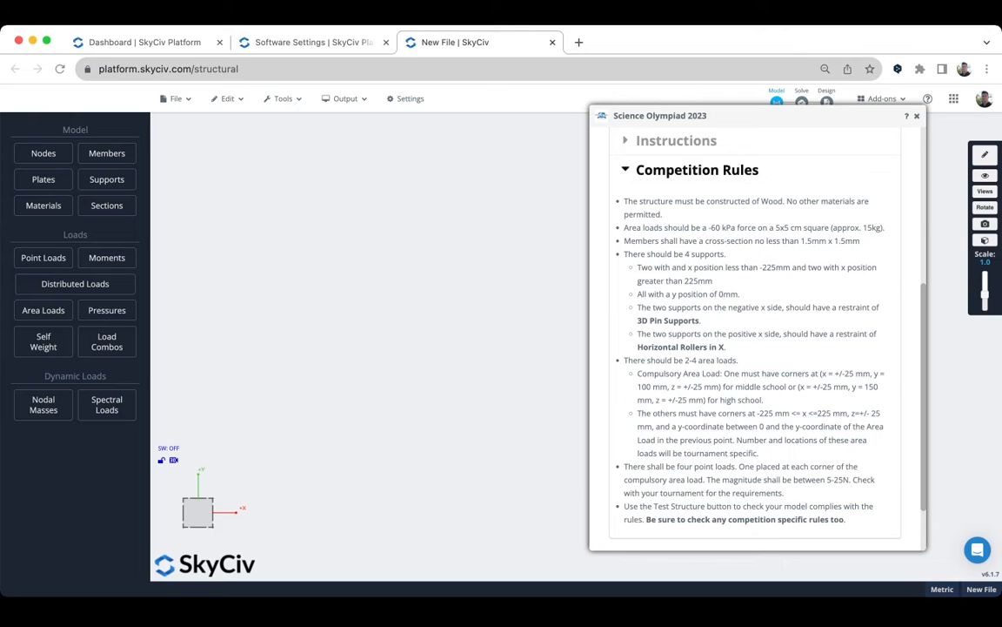
pyautogui.scroll(3, 756, 340)
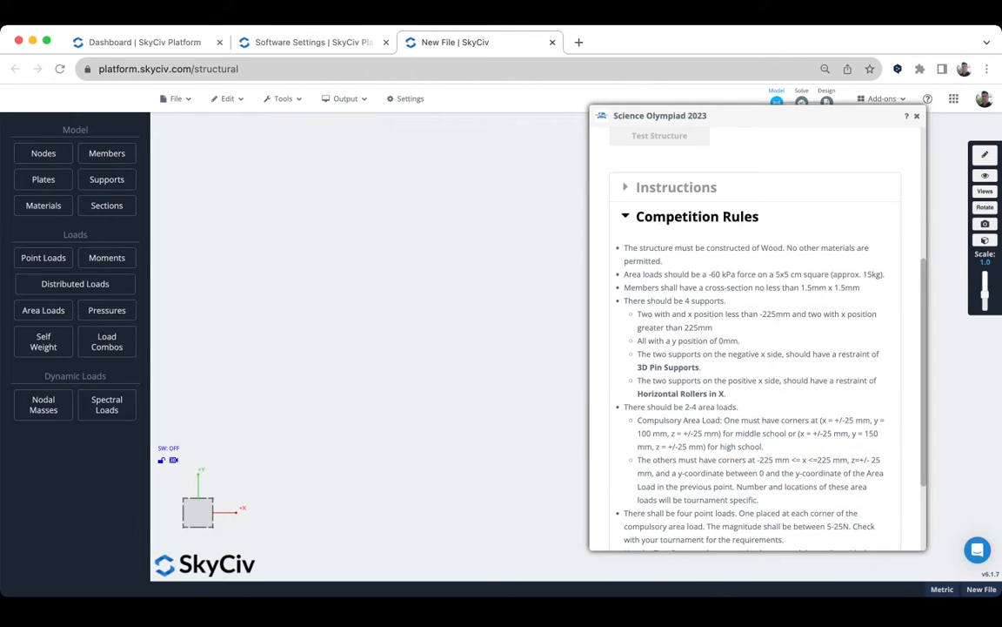
pyautogui.scroll(3, 755, 339)
pyautogui.scroll(8, 756, 340)
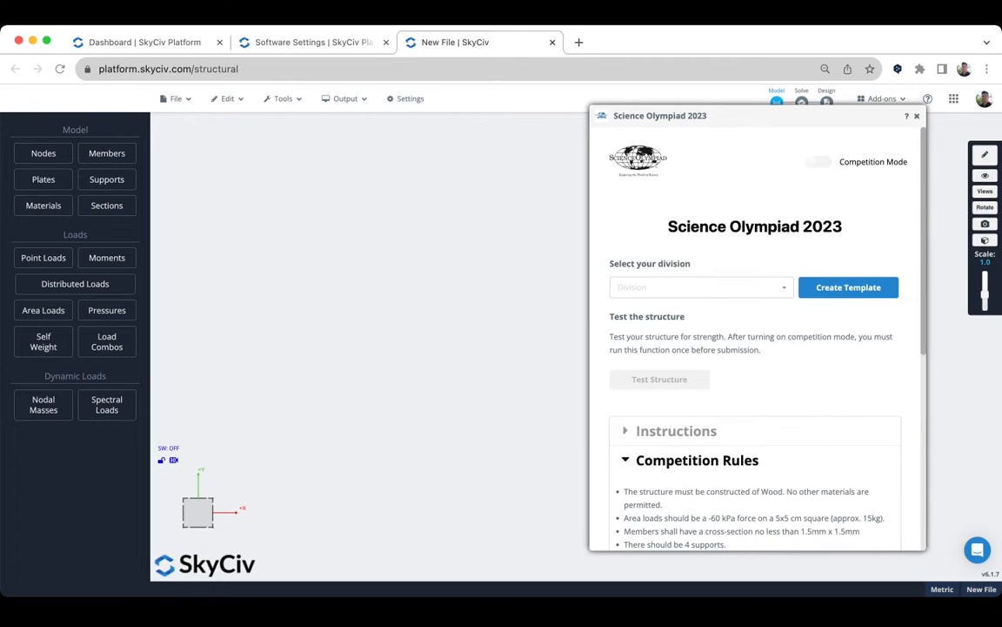
# Create the template structure for Division B and close the Science Olympiad add-on
pyautogui.click(701, 287)
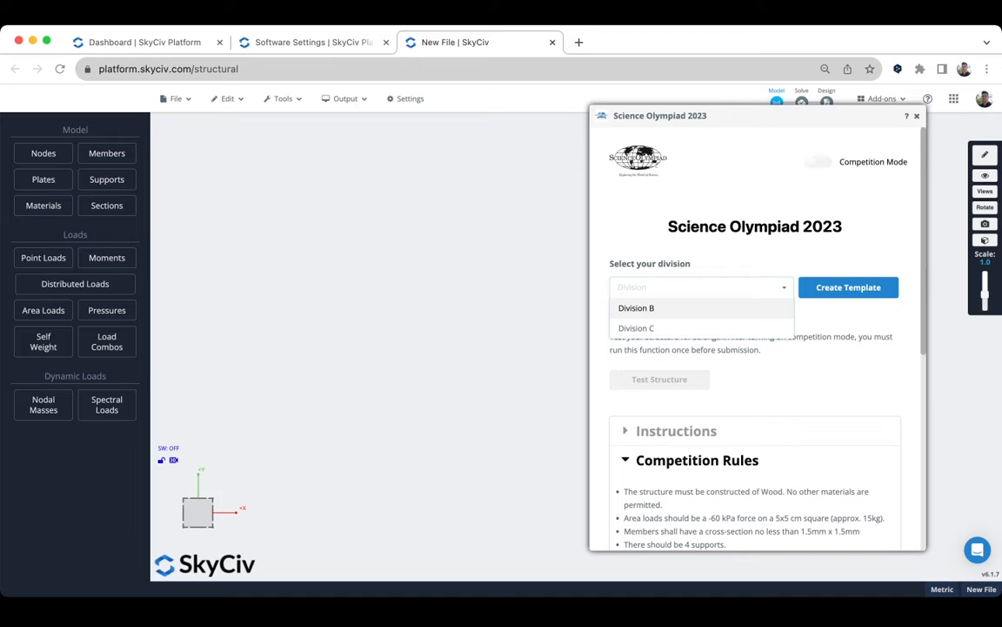
pyautogui.click(700, 308)
pyautogui.moveTo(749, 115); pyautogui.dragTo(289, 94)
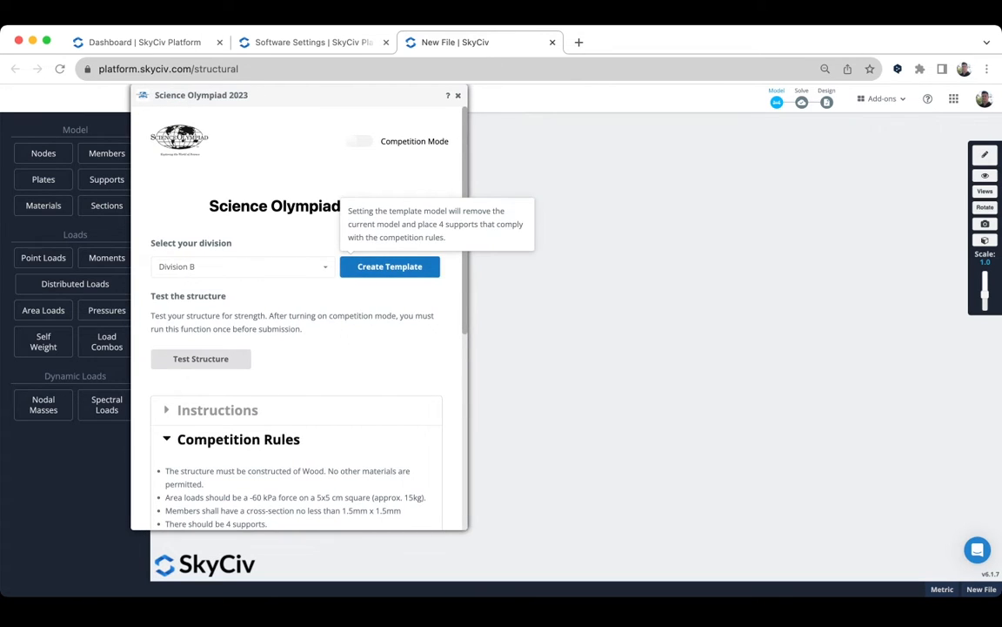
pyautogui.click(365, 271)
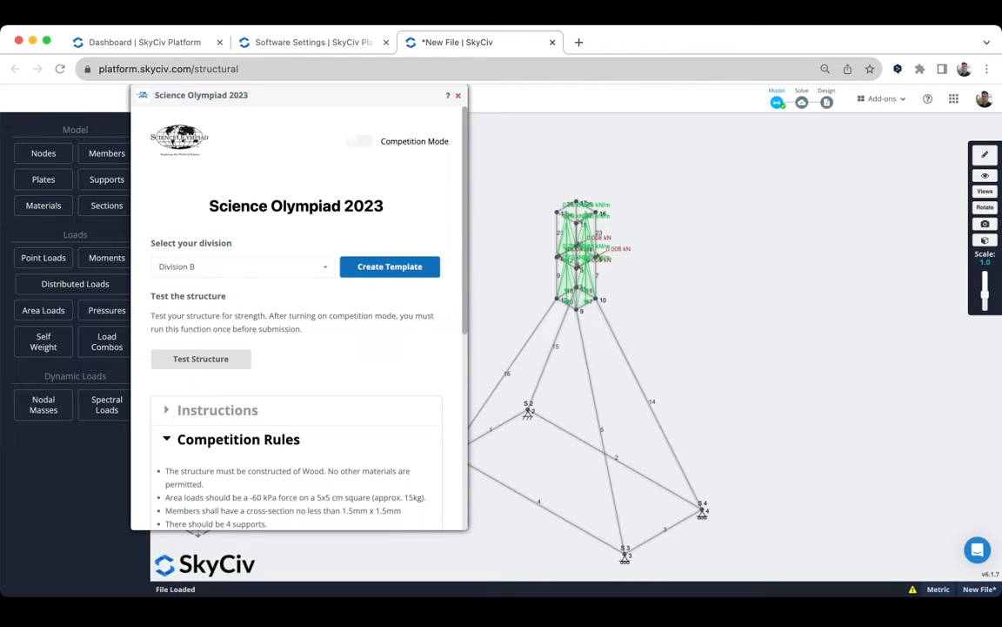
pyautogui.press('Escape')
# Examine the template tower and review the competition rules for supports on the negative and positive x sides in the Science Olympiad add-on
pyautogui.moveTo(766, 361); pyautogui.dragTo(774, 342)
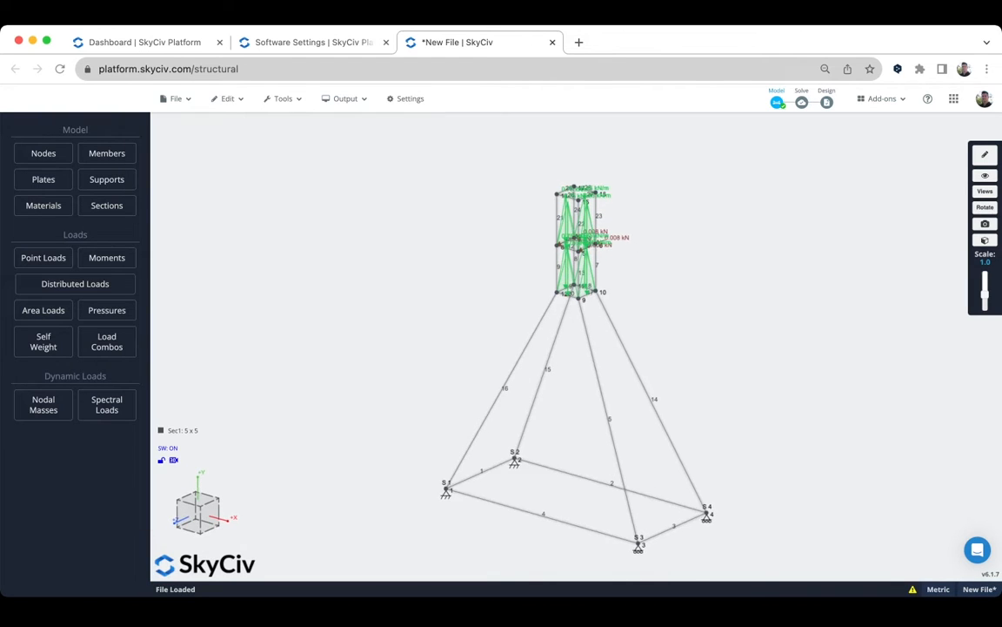
pyautogui.moveTo(773, 342); pyautogui.dragTo(758, 317, button='right')
pyautogui.scroll(-4, 758, 318)
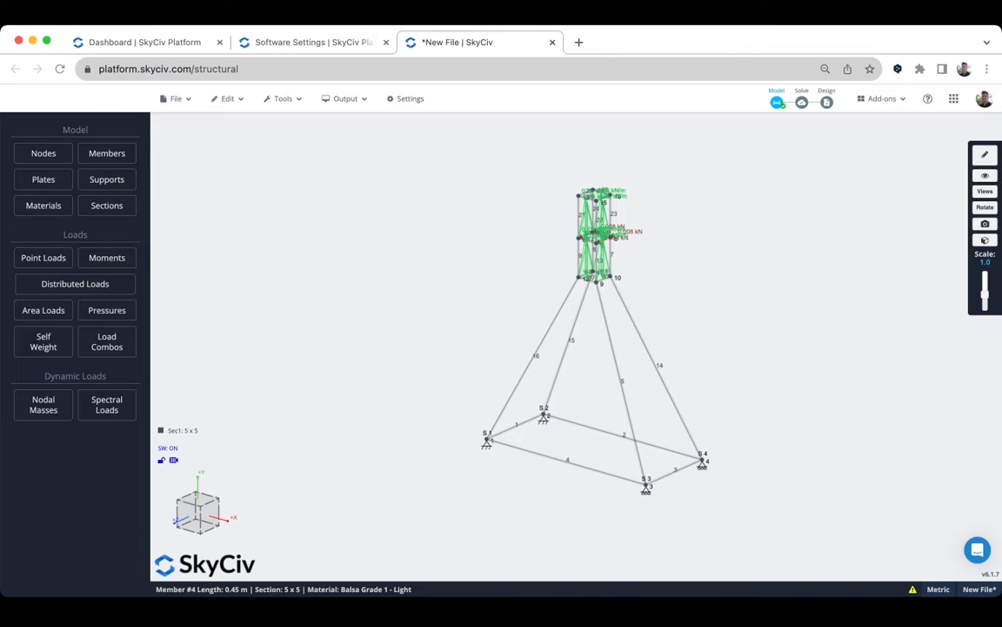
pyautogui.click(882, 98)
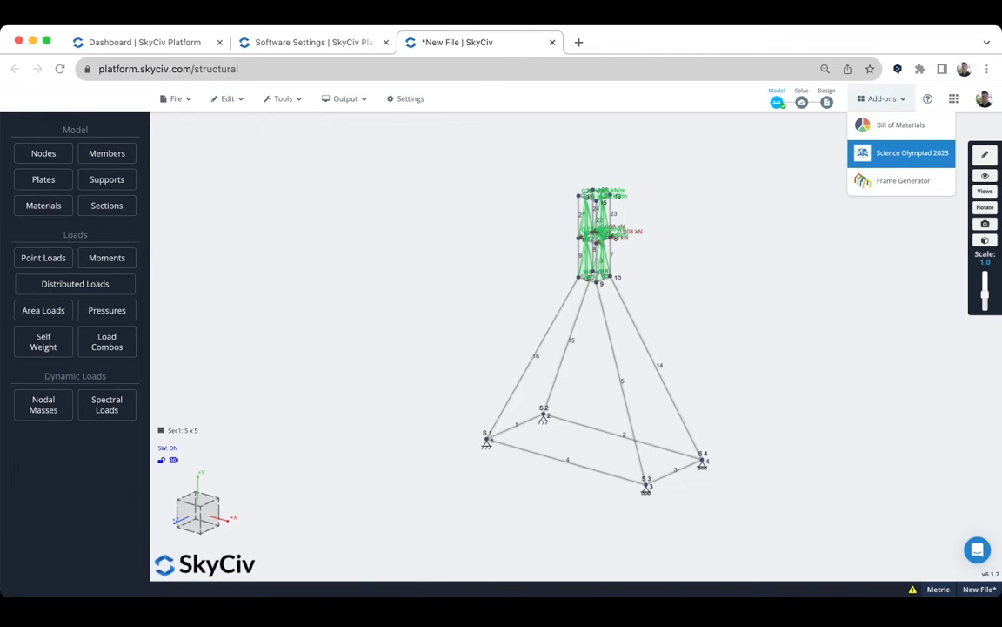
pyautogui.click(905, 152)
pyautogui.scroll(-3, 200, 522)
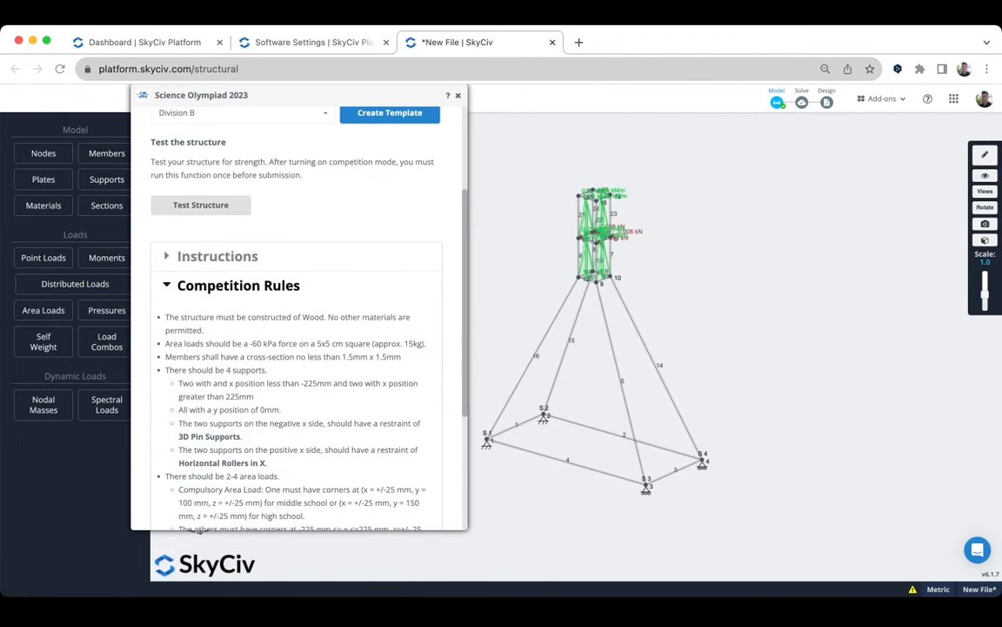
pyautogui.scroll(-4, 199, 522)
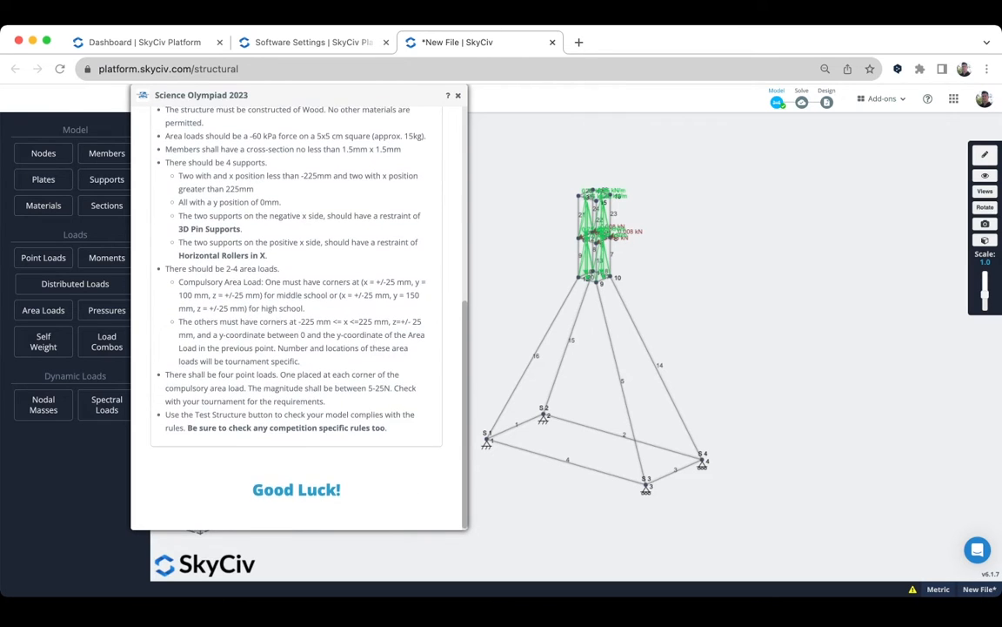
pyautogui.scroll(2, 296, 295)
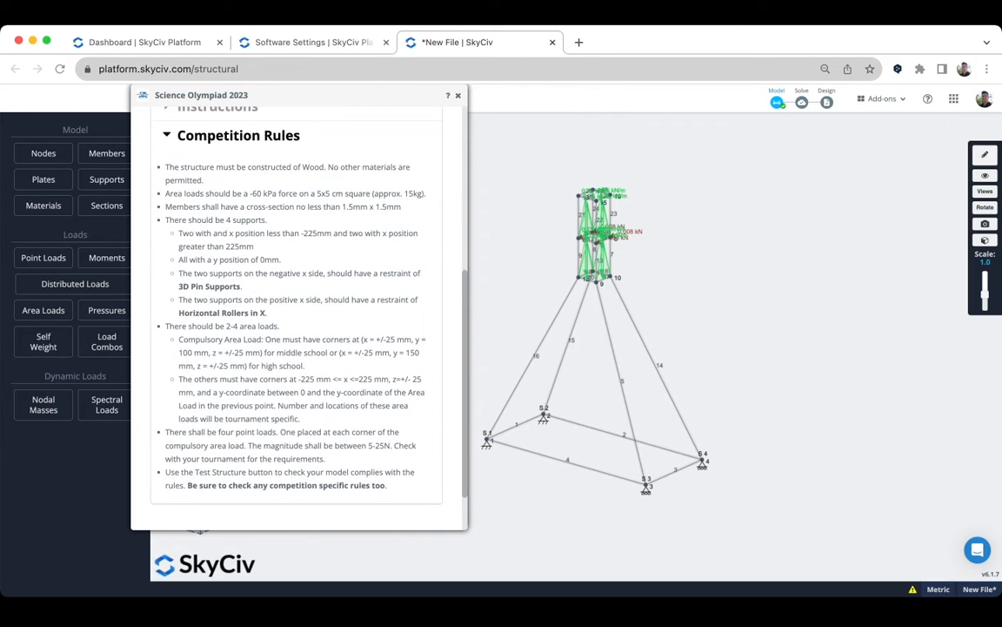
pyautogui.moveTo(193, 274); pyautogui.dragTo(324, 275)
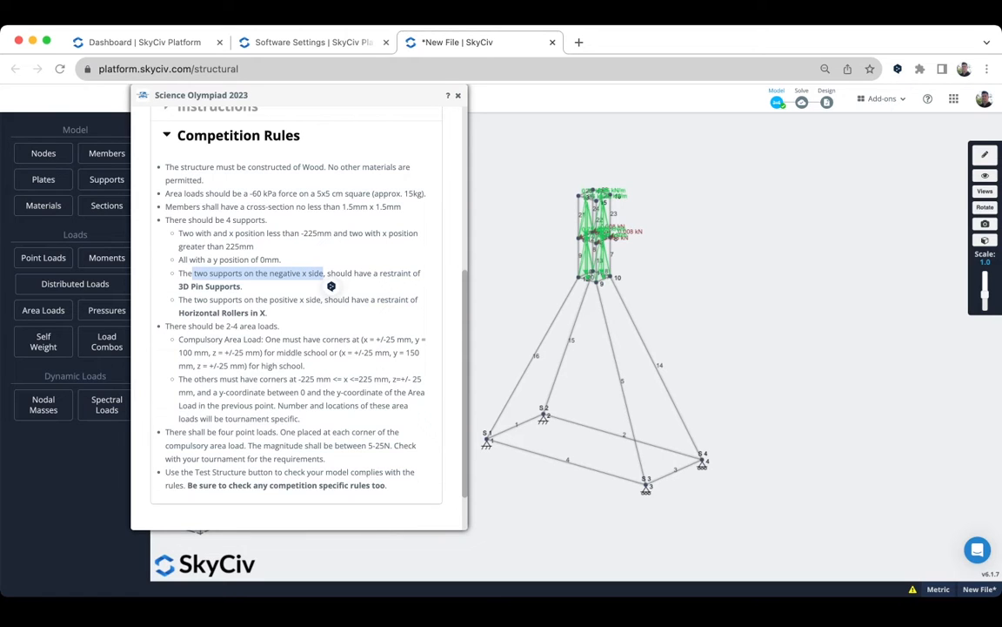
pyautogui.moveTo(179, 299); pyautogui.dragTo(269, 301)
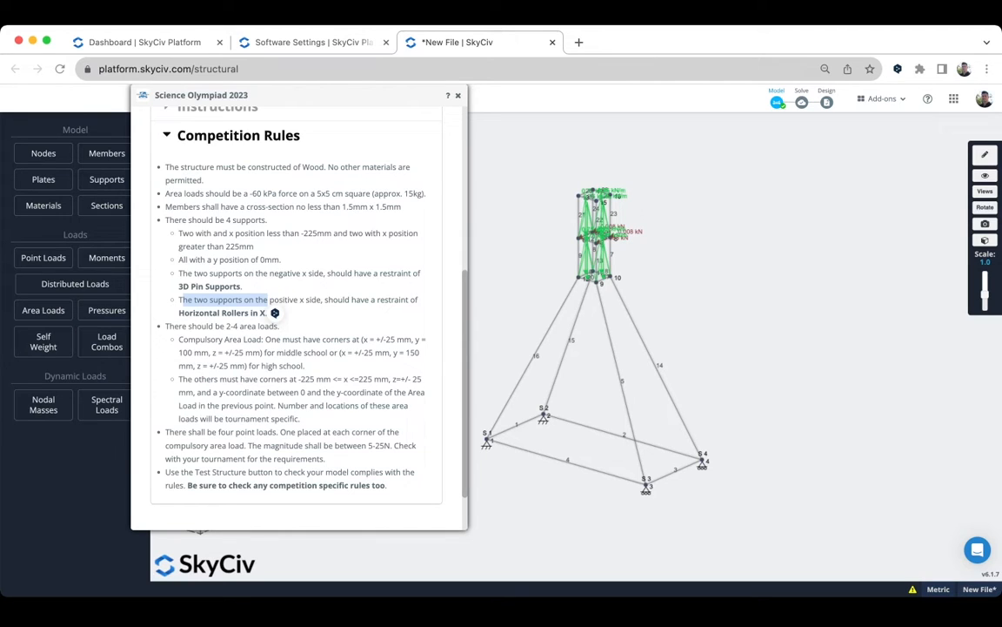
# Close the Science Olympiad add-on and open the properties of node 4 at support S4 on the tower's base
pyautogui.click(459, 95)
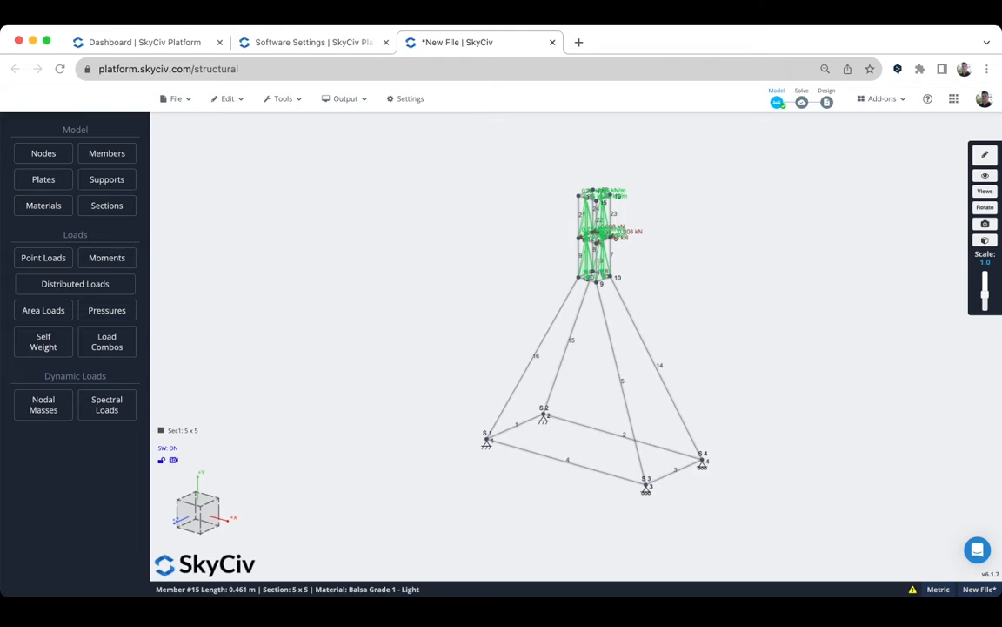
pyautogui.moveTo(540, 349); pyautogui.dragTo(584, 341)
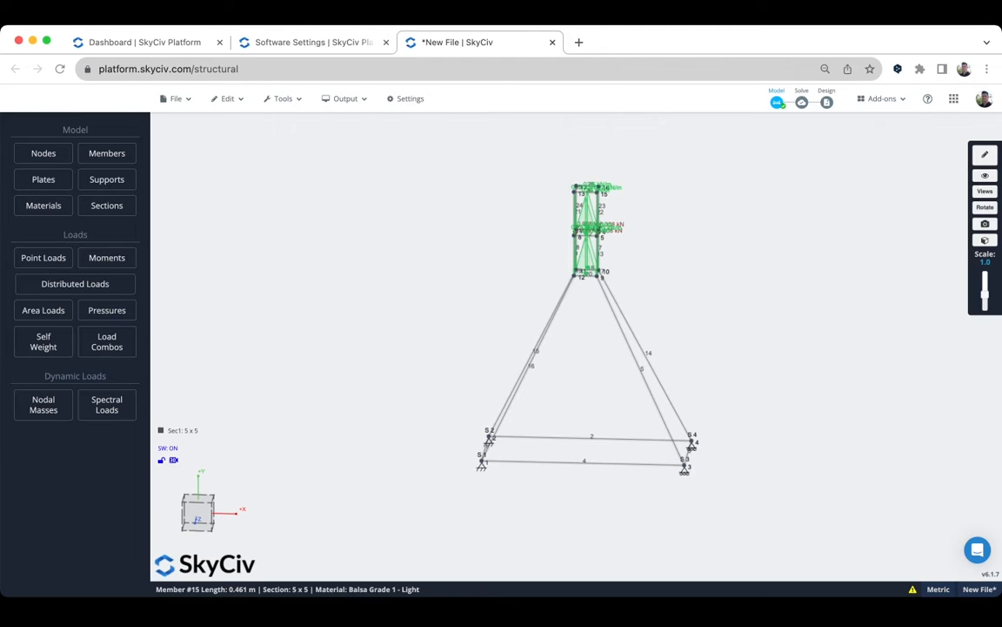
pyautogui.moveTo(736, 507); pyautogui.dragTo(672, 428)
pyautogui.press('Escape')
pyautogui.scroll(3, 736, 425)
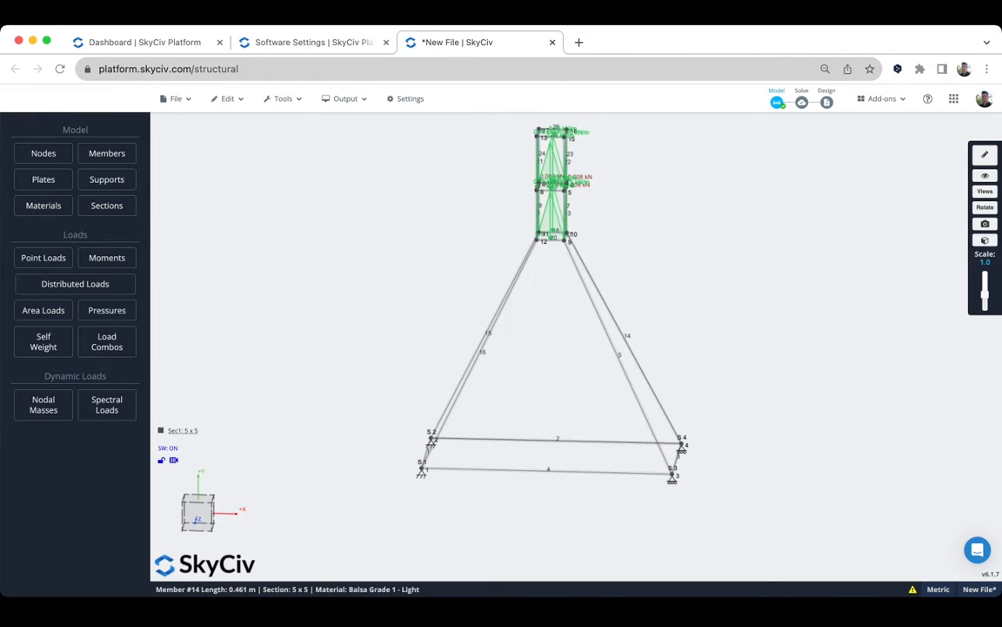
pyautogui.click(679, 445)
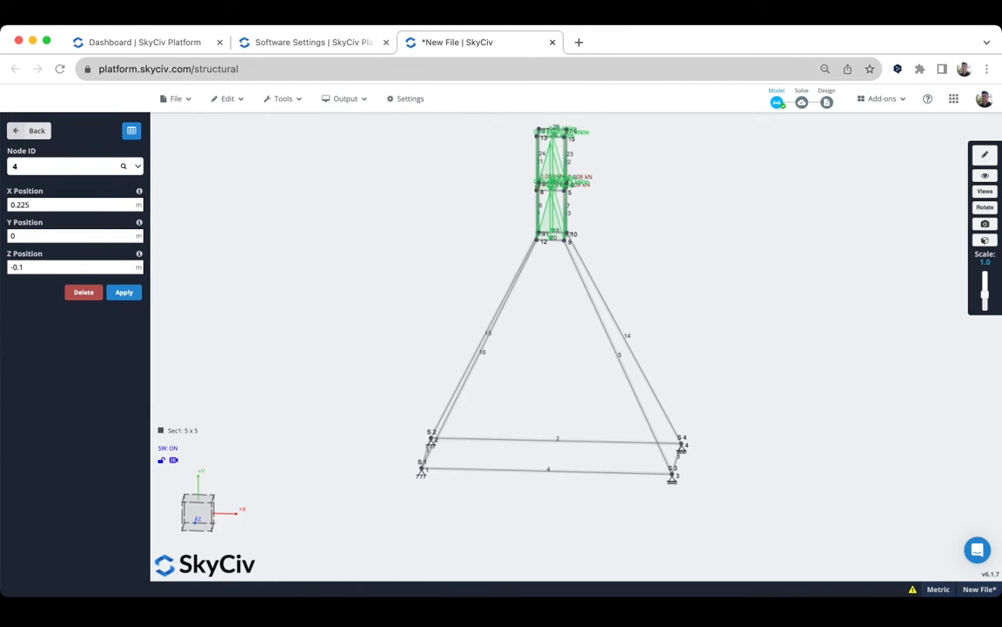
# Reopen the Science Olympiad 2023 add-on, move its window clear of the tower and check node 1's X position against the support rules
pyautogui.click(882, 98)
pyautogui.click(915, 152)
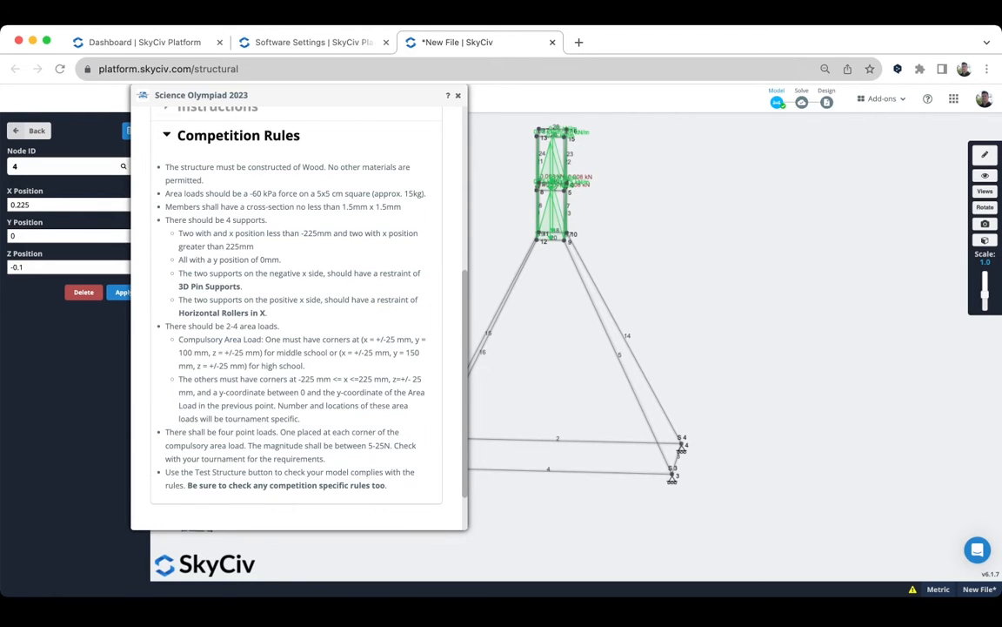
pyautogui.moveTo(300, 95); pyautogui.dragTo(806, 106)
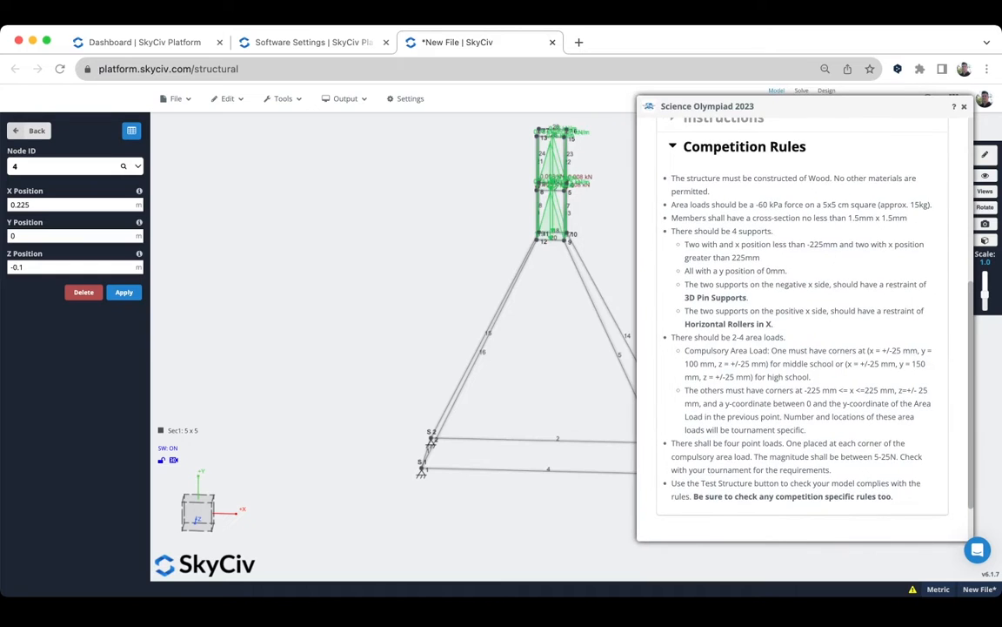
pyautogui.moveTo(531, 366); pyautogui.dragTo(413, 364, button='right')
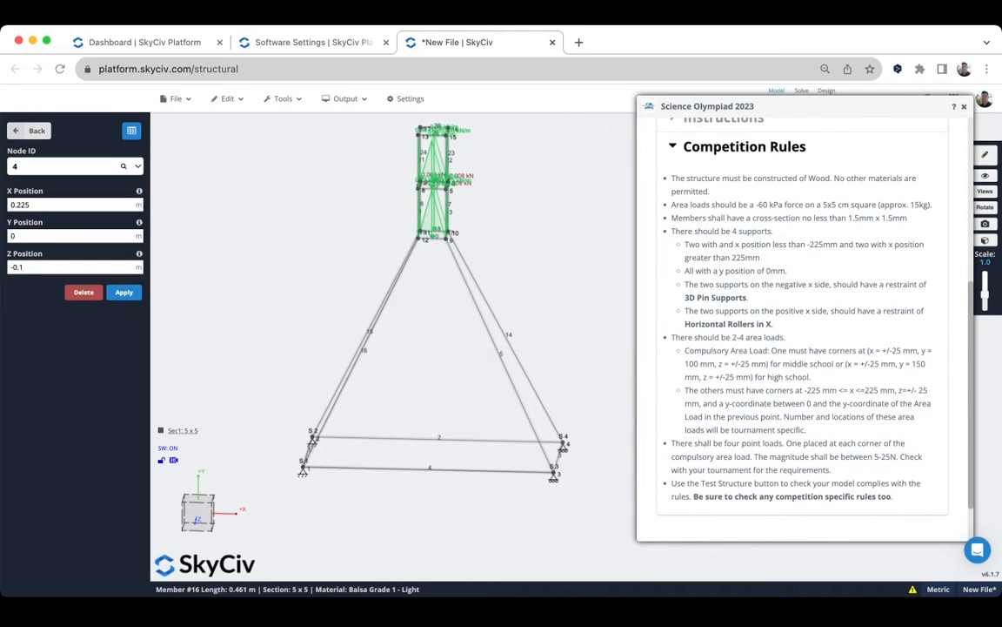
pyautogui.click(302, 467)
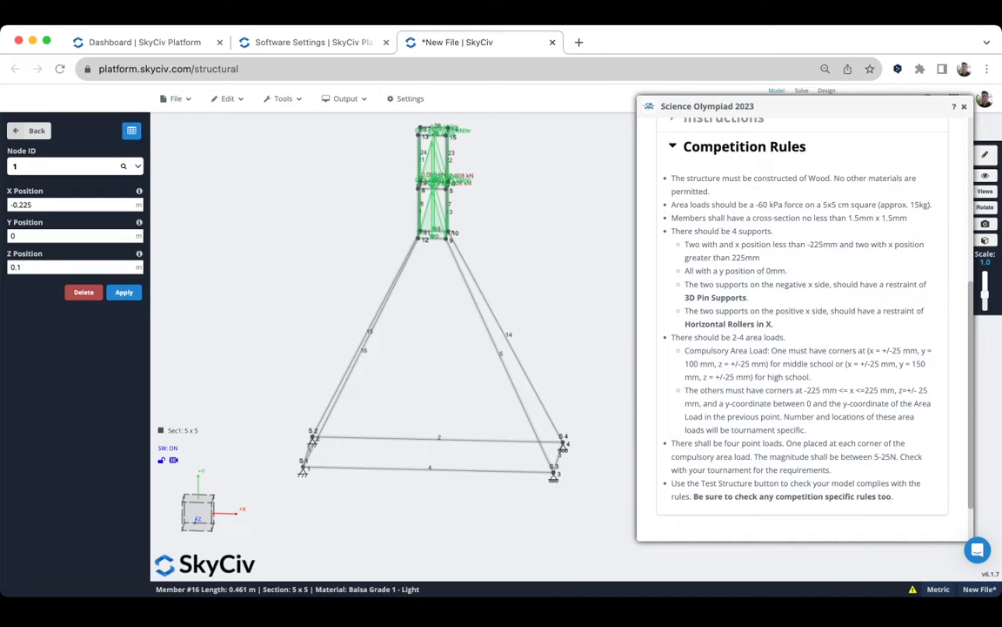
pyautogui.click(35, 204)
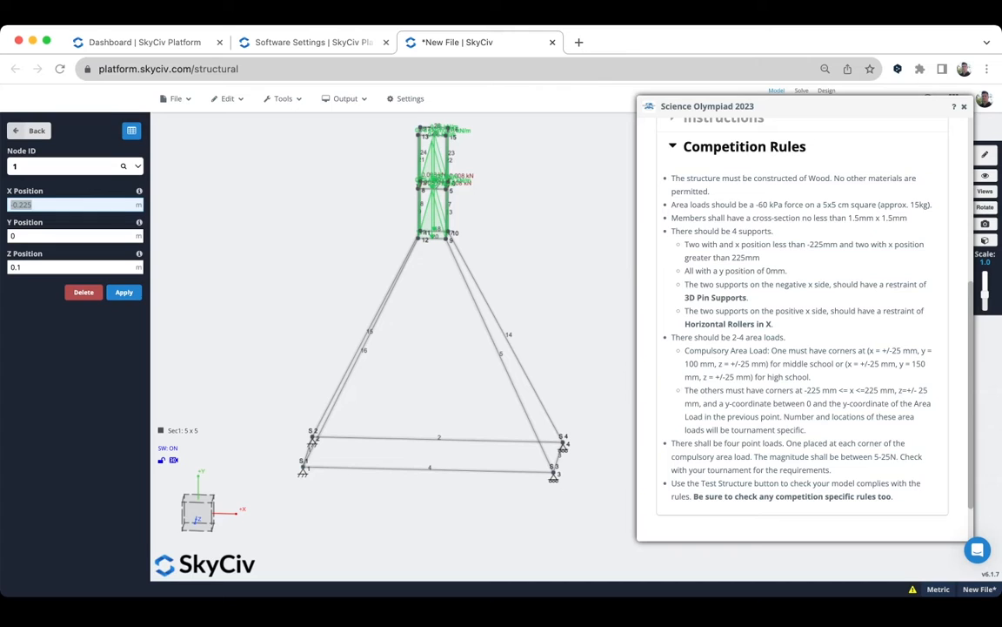
# Set the display scale to 1.4 and examine the area loads and point loads on the tower's upper part
pyautogui.moveTo(435, 348); pyautogui.dragTo(434, 363, button='right')
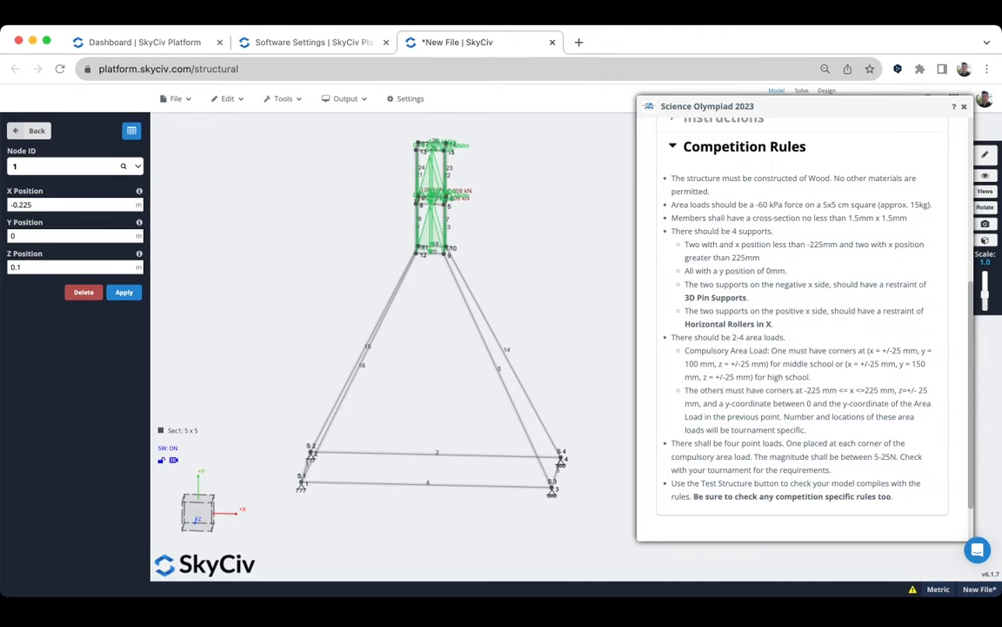
pyautogui.moveTo(435, 357); pyautogui.dragTo(407, 357)
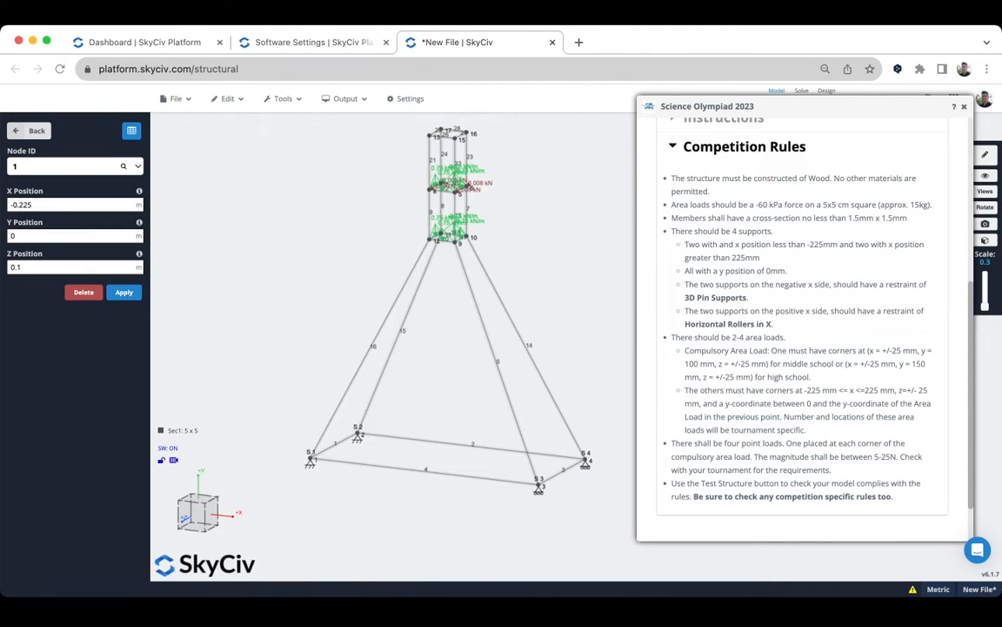
pyautogui.scroll(3, 459, 209)
pyautogui.scroll(5, 409, 261)
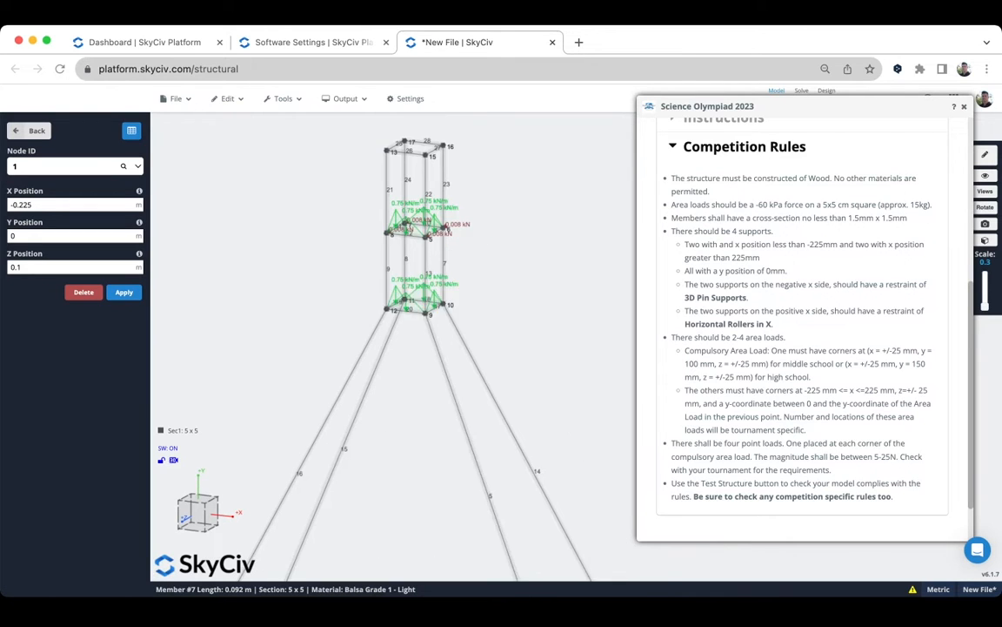
pyautogui.moveTo(453, 287); pyautogui.dragTo(383, 292)
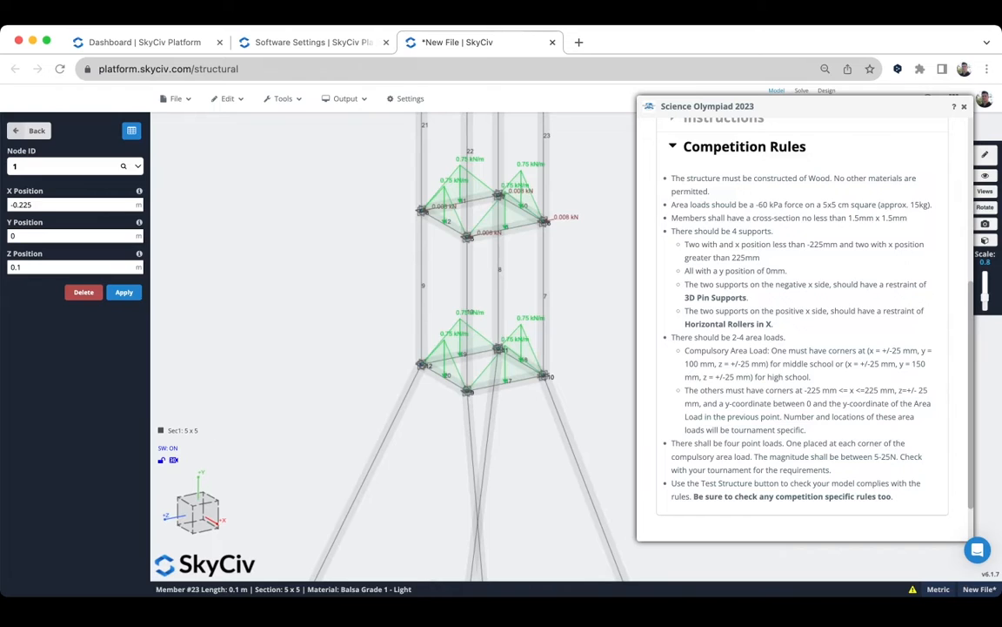
pyautogui.moveTo(985, 306); pyautogui.dragTo(985, 288)
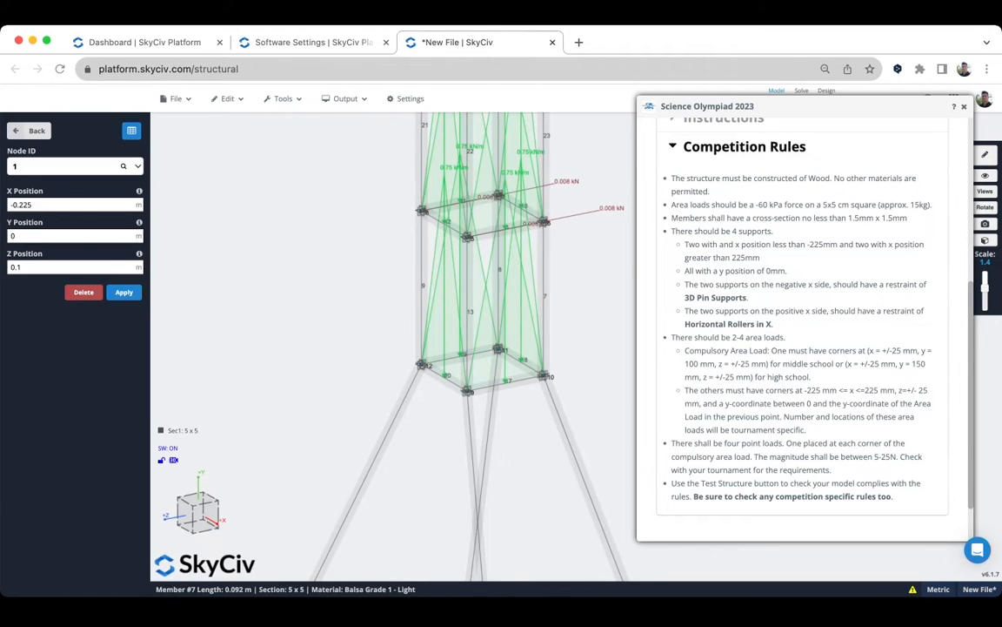
pyautogui.scroll(-3, 610, 288)
# Test the structure in the Science Olympiad add-on and read the check results, failure criteria and performance score
pyautogui.scroll(7, 802, 331)
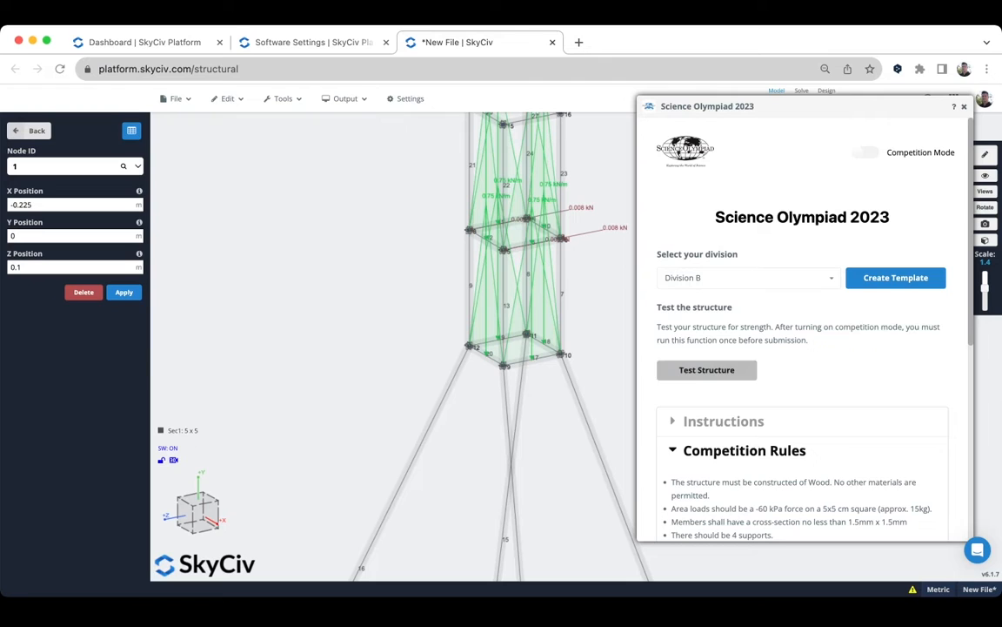
pyautogui.click(706, 370)
pyautogui.scroll(-1, 706, 370)
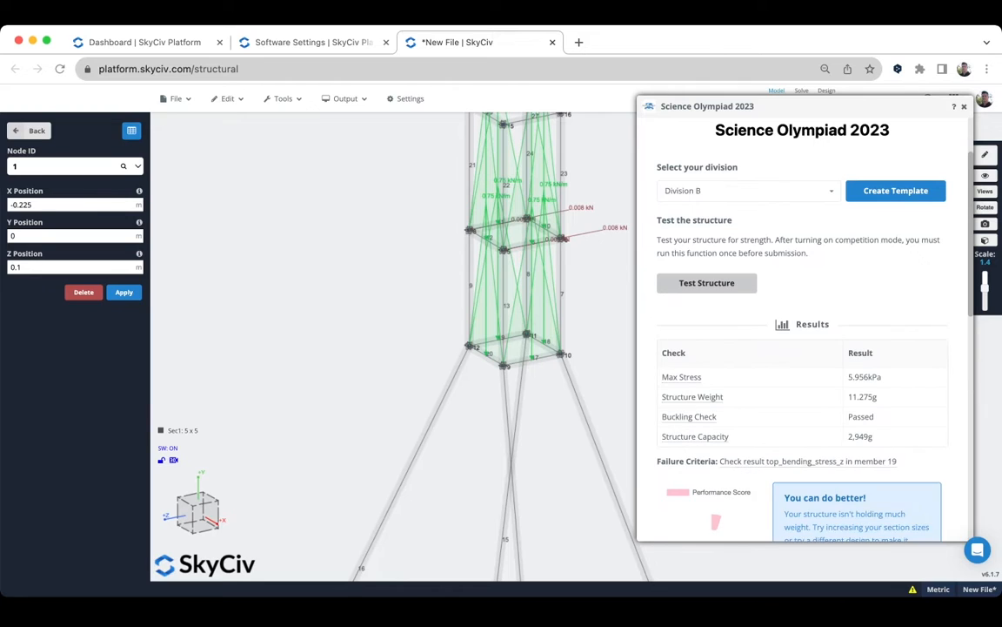
pyautogui.scroll(-1, 802, 331)
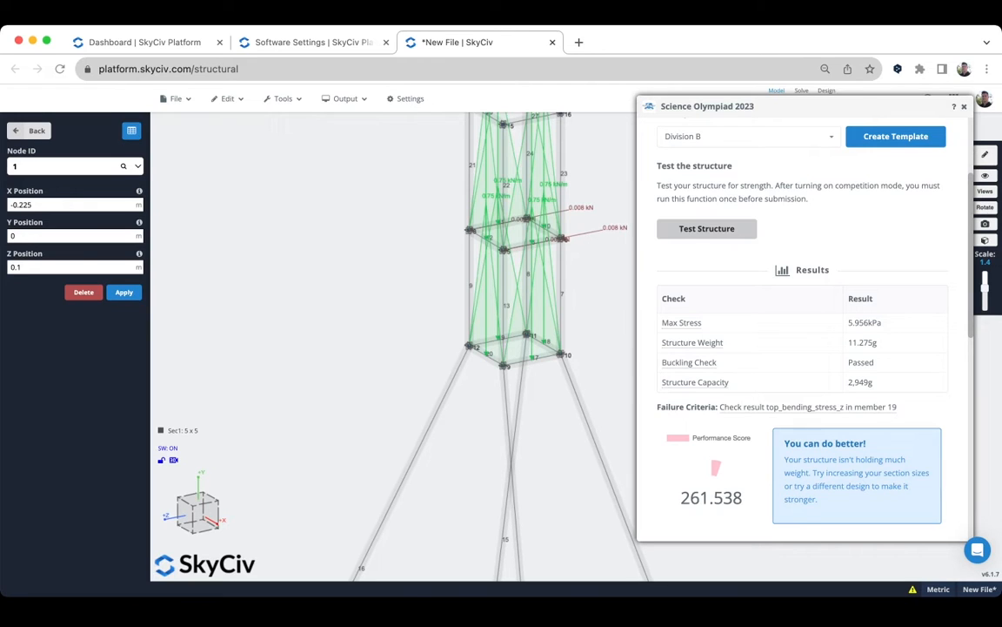
pyautogui.moveTo(692, 343)
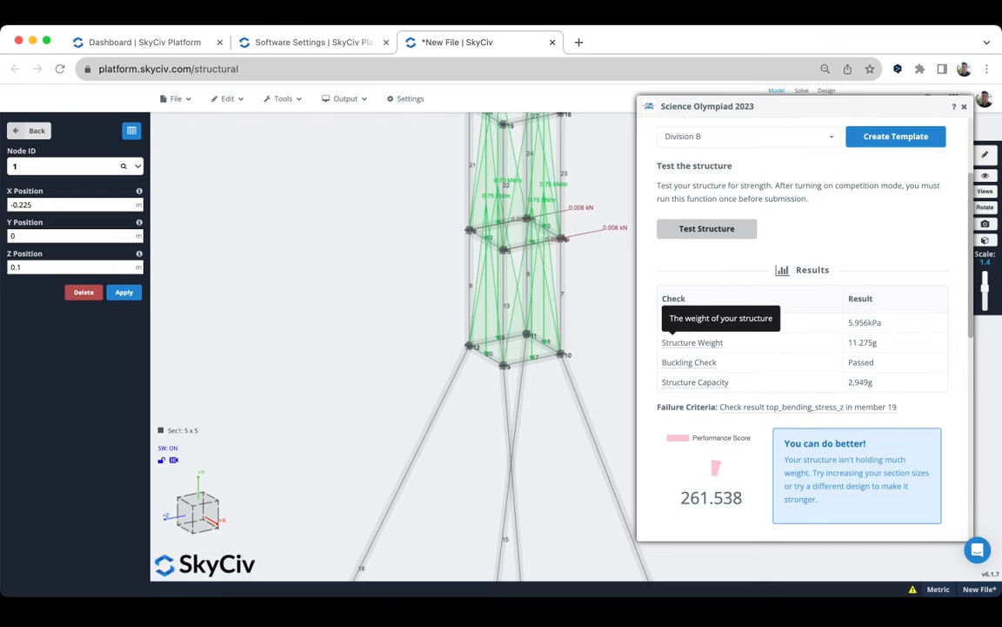
pyautogui.scroll(-2, 691, 343)
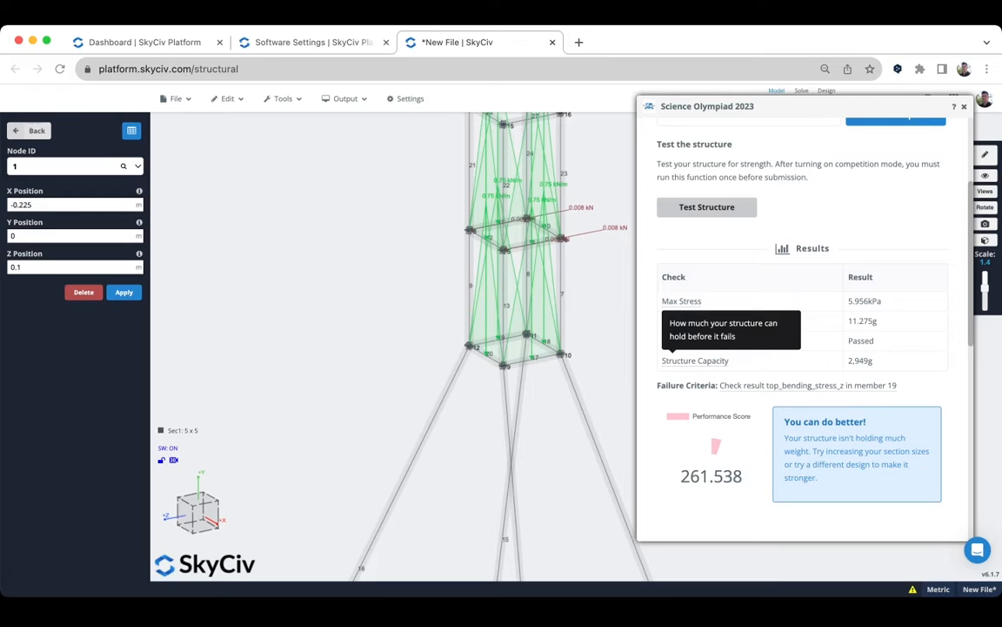
# Look over the tower alongside the test results and close the Science Olympiad add-on
pyautogui.moveTo(583, 348); pyautogui.dragTo(523, 364, button='right')
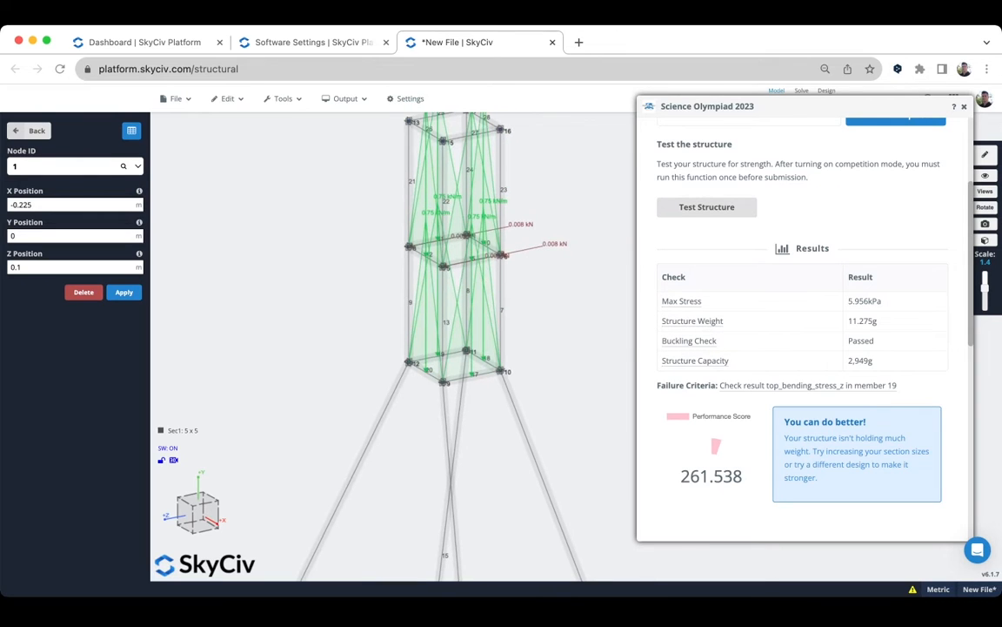
pyautogui.rightClick(547, 328)
pyautogui.click(529, 304)
pyautogui.scroll(-5, 543, 228)
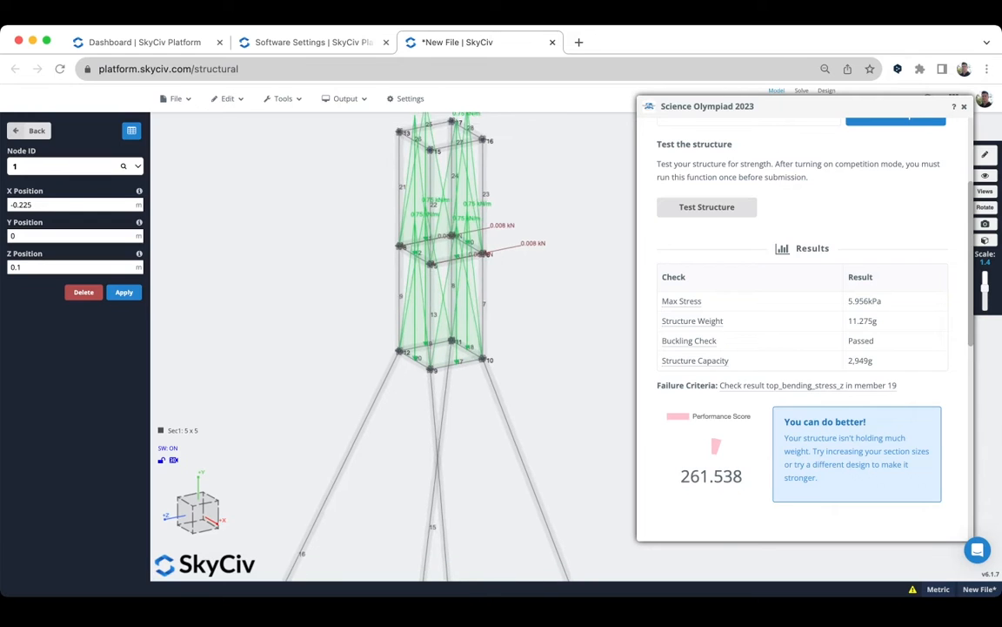
pyautogui.scroll(-2, 583, 239)
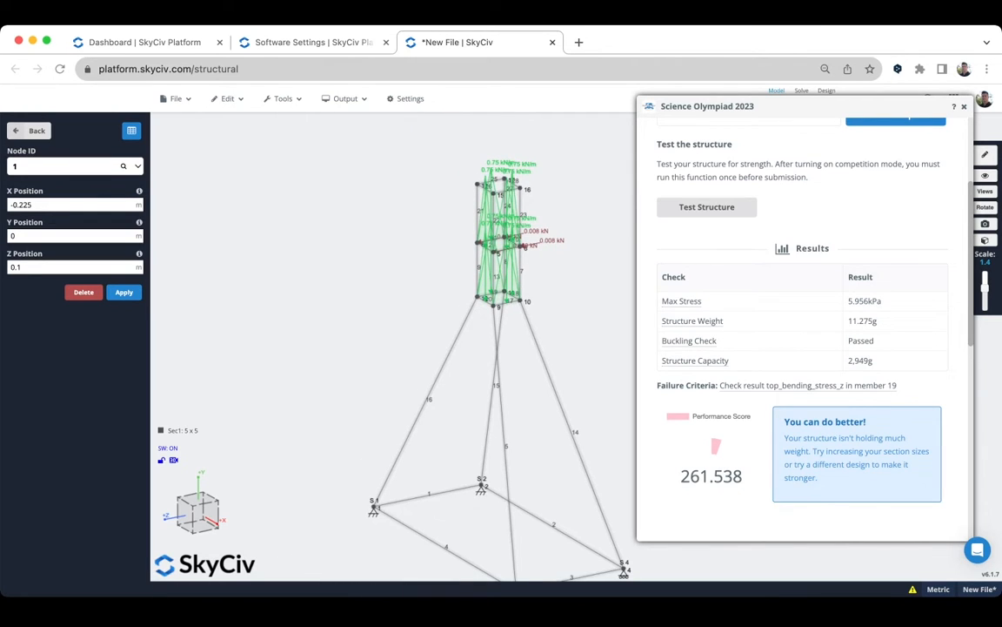
pyautogui.scroll(4, 803, 322)
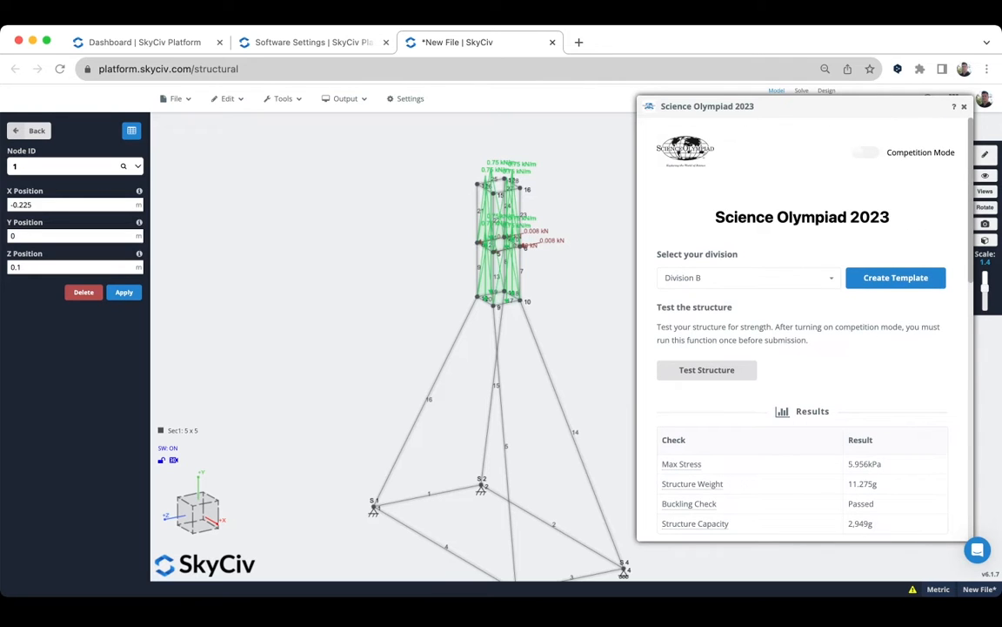
pyautogui.click(964, 107)
# Examine the whole tower and open the properties of member 5, the leg from node 3 to node 9, to review its end nodes
pyautogui.moveTo(696, 305); pyautogui.dragTo(645, 266, button='right')
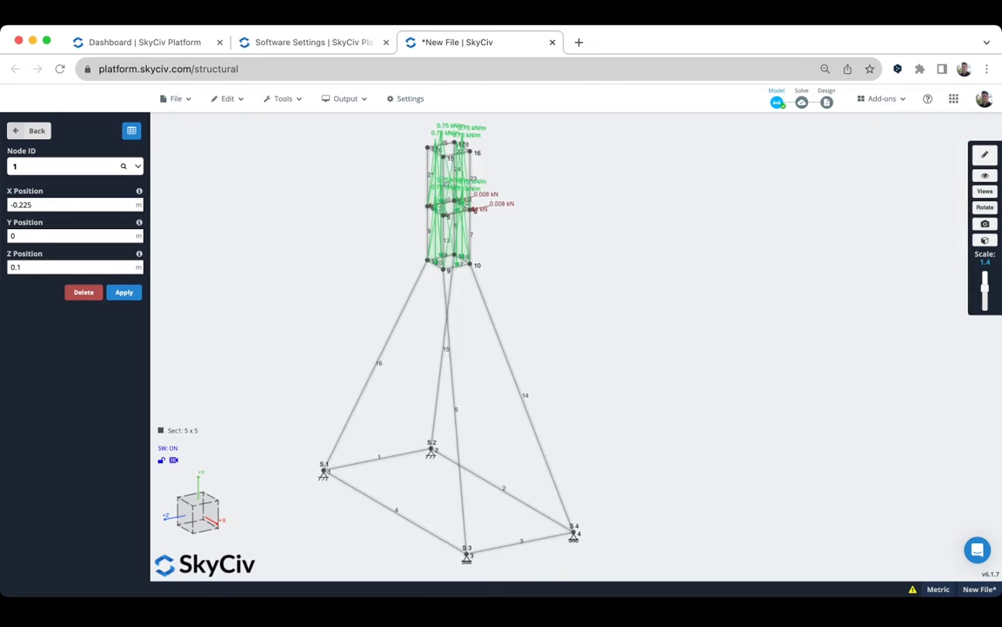
pyautogui.moveTo(646, 267); pyautogui.dragTo(705, 268)
pyautogui.moveTo(705, 268); pyautogui.dragTo(735, 223, button='right')
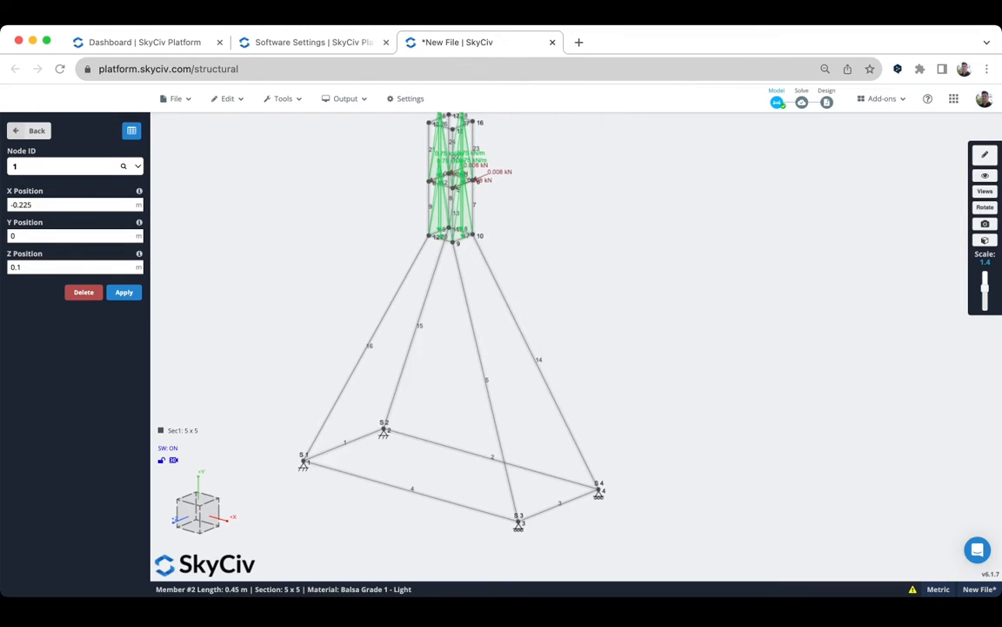
pyautogui.moveTo(450, 296); pyautogui.dragTo(485, 320, button='right')
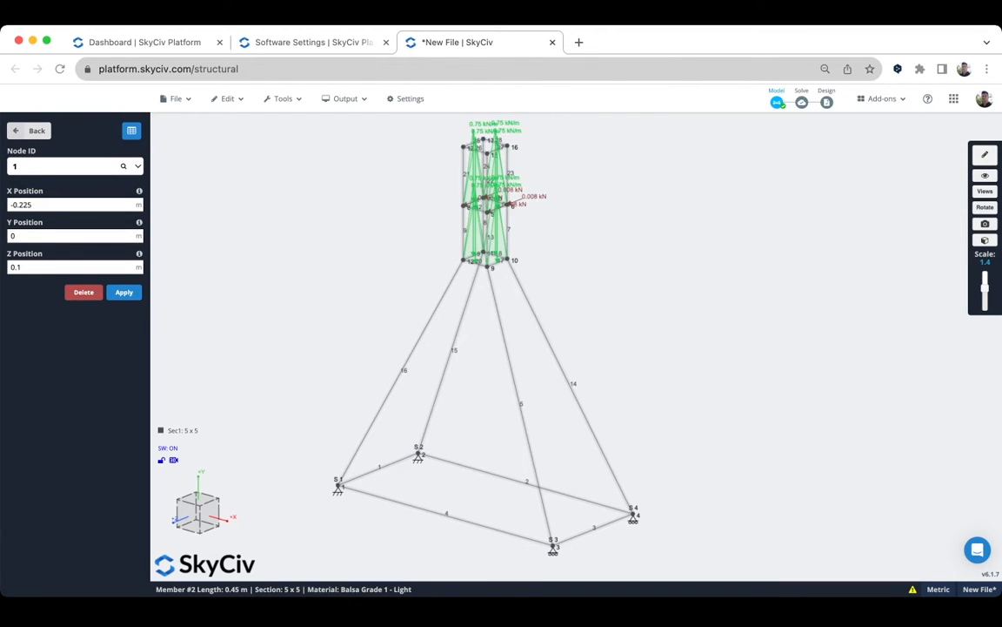
pyautogui.scroll(5, 531, 317)
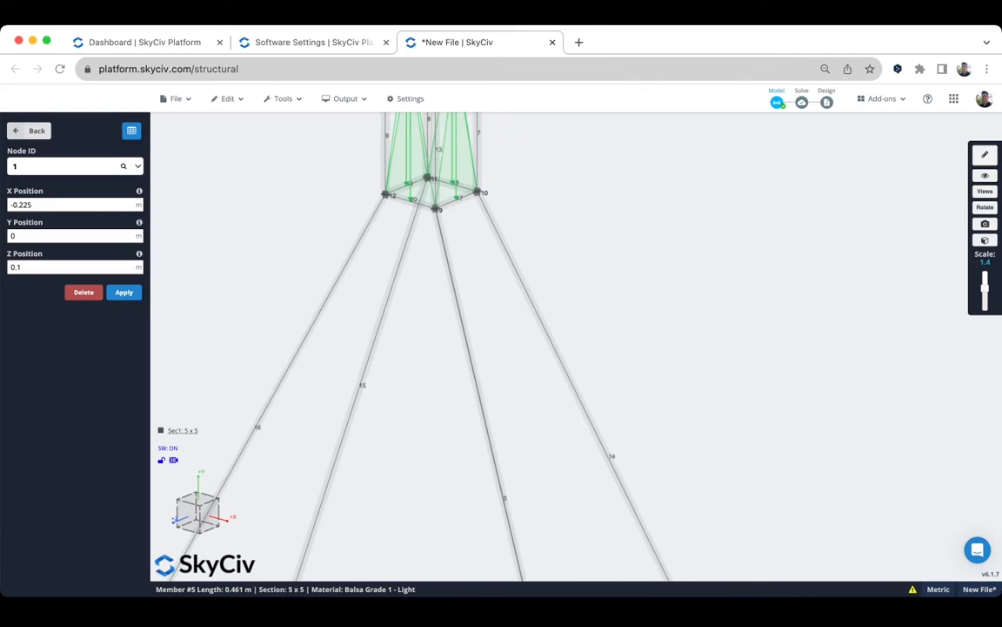
pyautogui.scroll(-5, 430, 345)
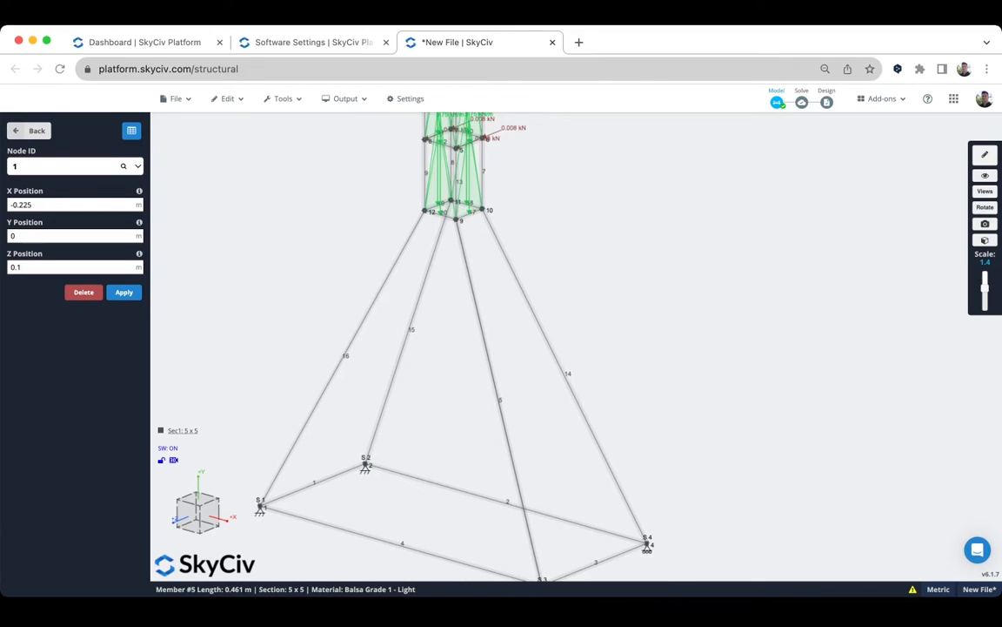
pyautogui.click(500, 396)
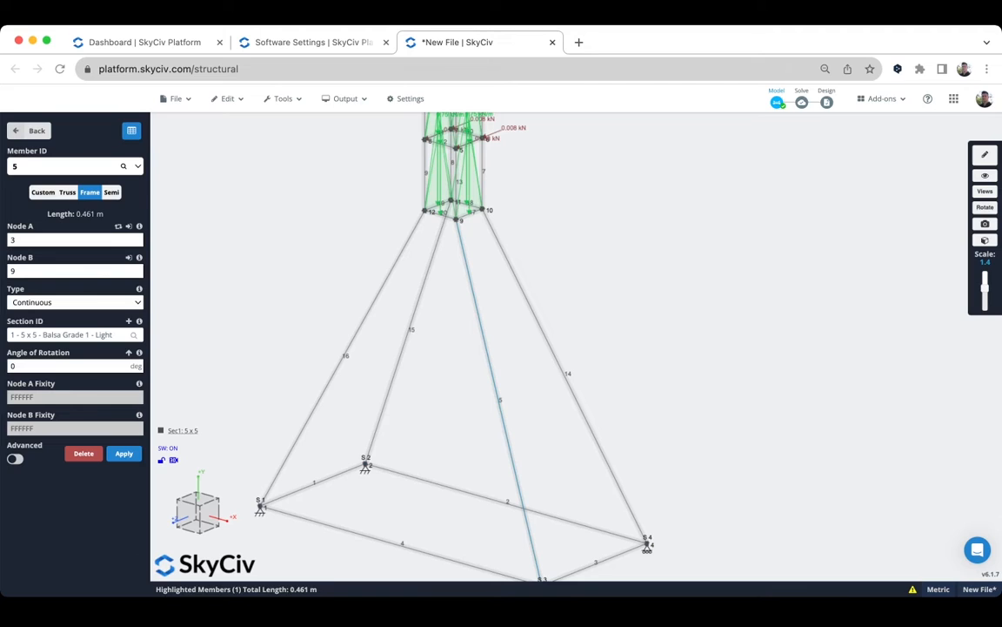
pyautogui.click(75, 240)
pyautogui.press('Tab')
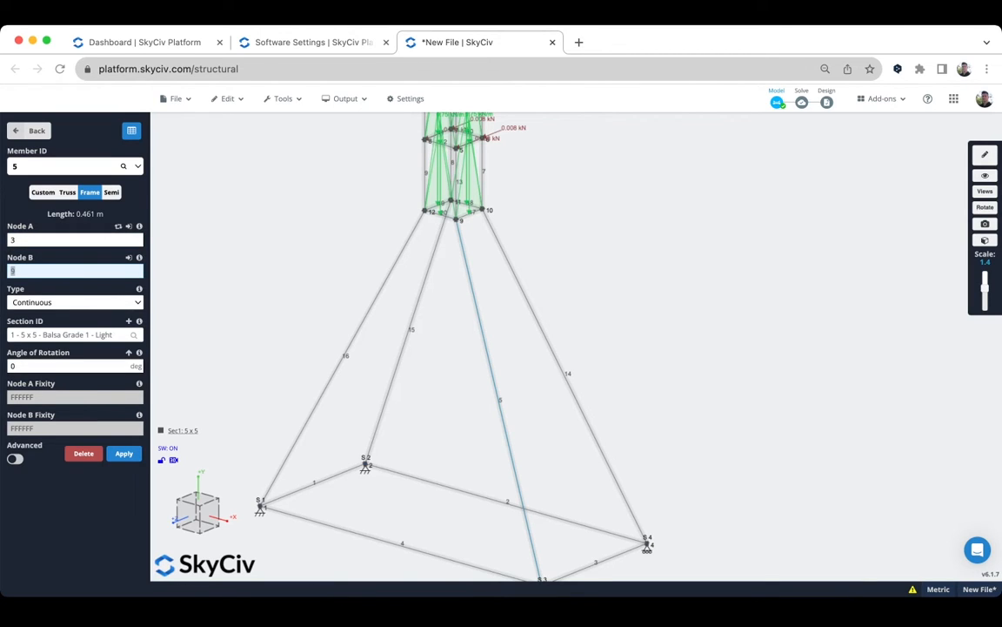
# Display the advanced properties of member 5, such as node offsets and mirroring, and hide them again
pyautogui.moveTo(576, 359); pyautogui.dragTo(574, 321, button='right')
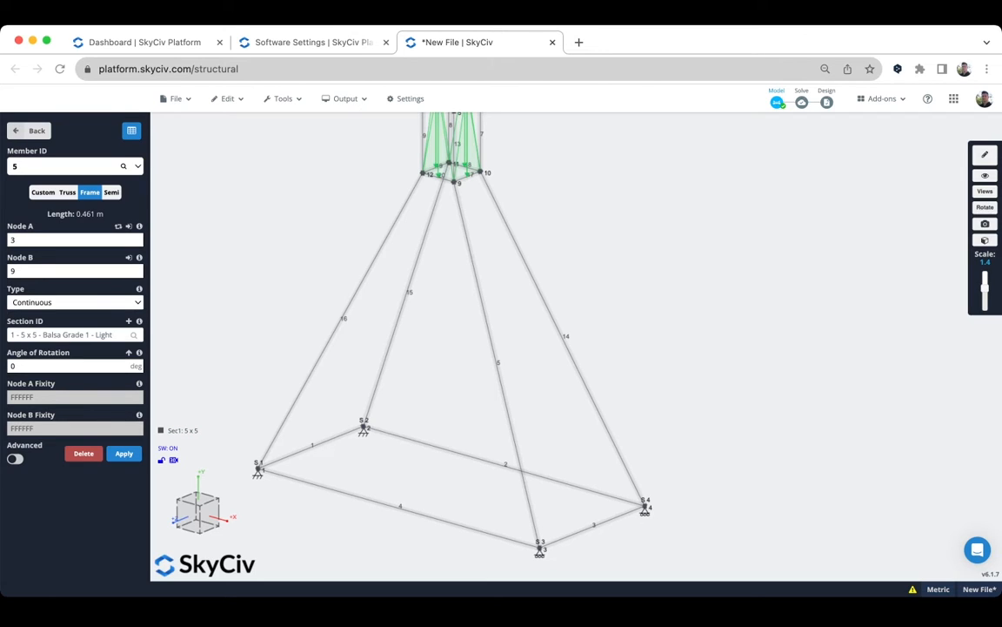
pyautogui.scroll(-2, 293, 263)
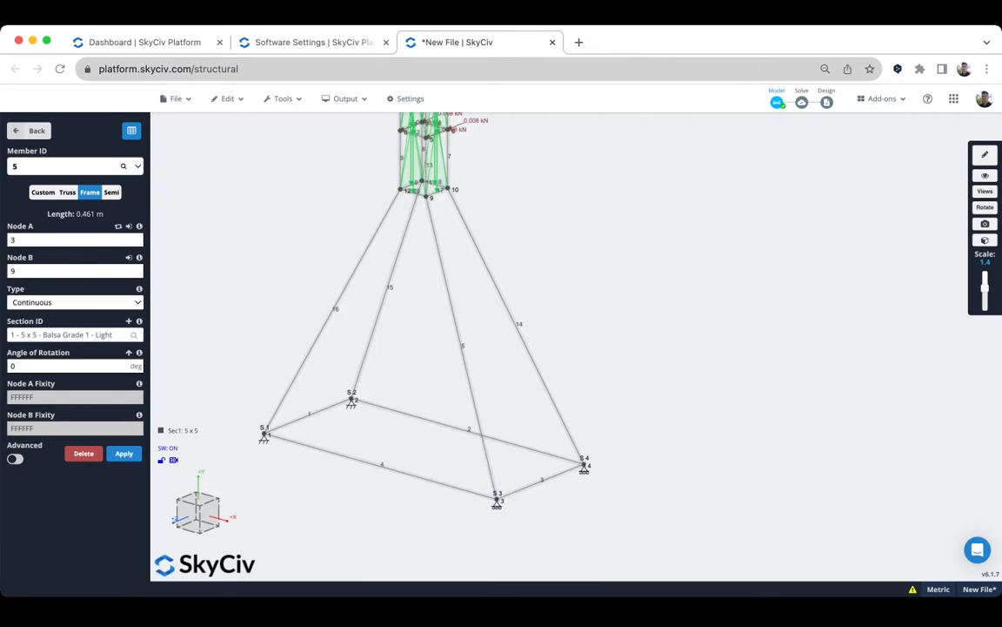
pyautogui.moveTo(293, 263); pyautogui.dragTo(314, 295, button='right')
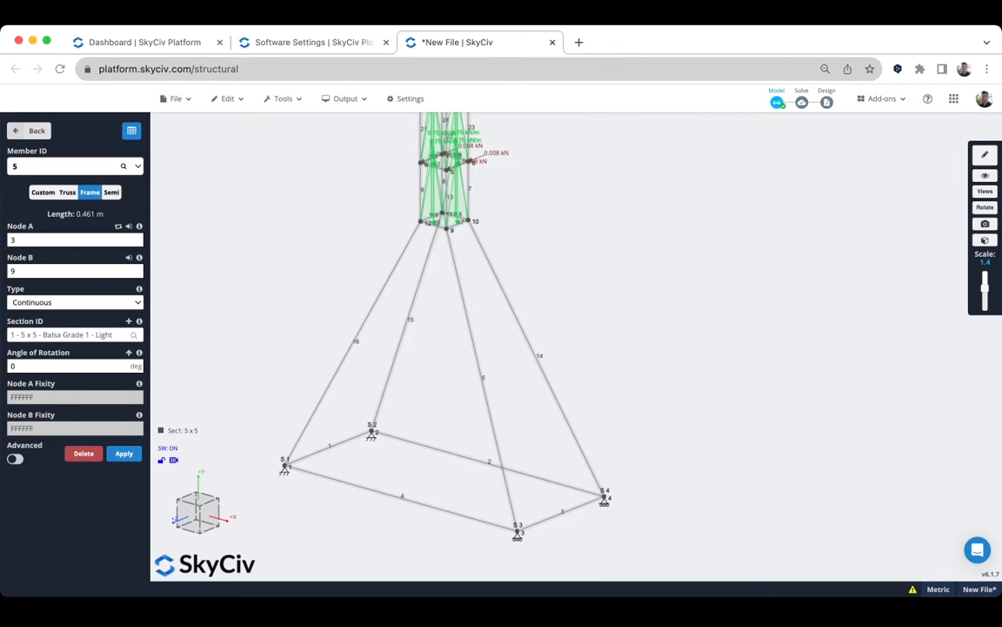
pyautogui.click(15, 458)
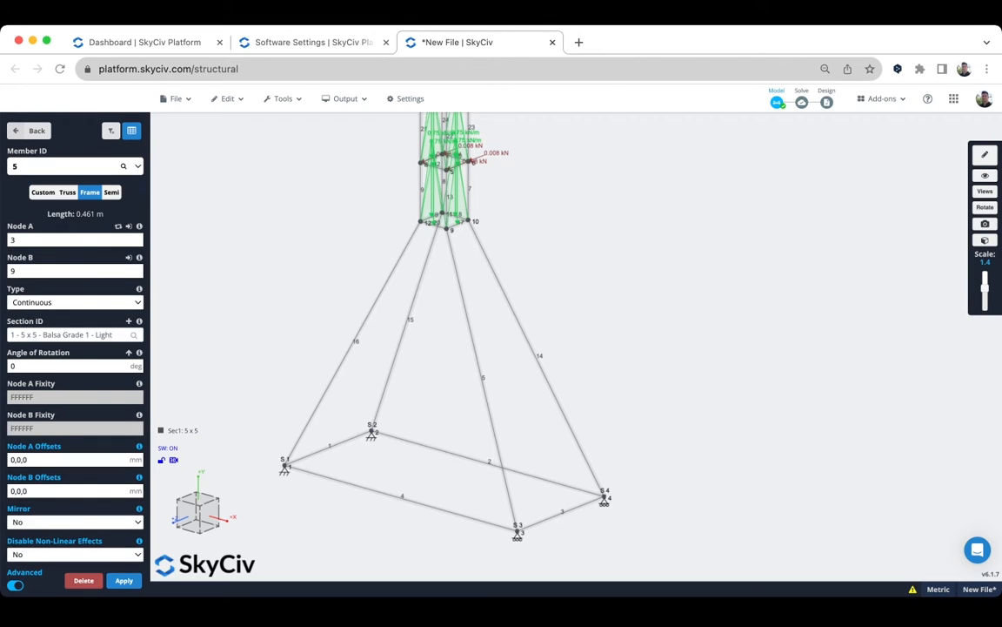
pyautogui.click(15, 585)
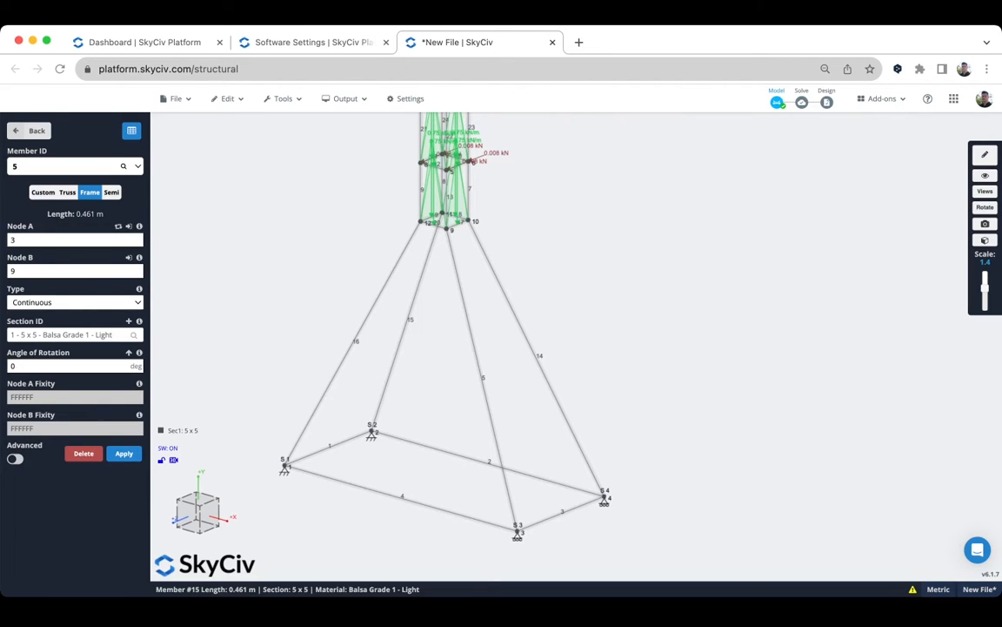
# Show the tower as a 3D render, dismiss the model issues message and look closely at the rendered members
pyautogui.moveTo(487, 348); pyautogui.dragTo(498, 348, button='right')
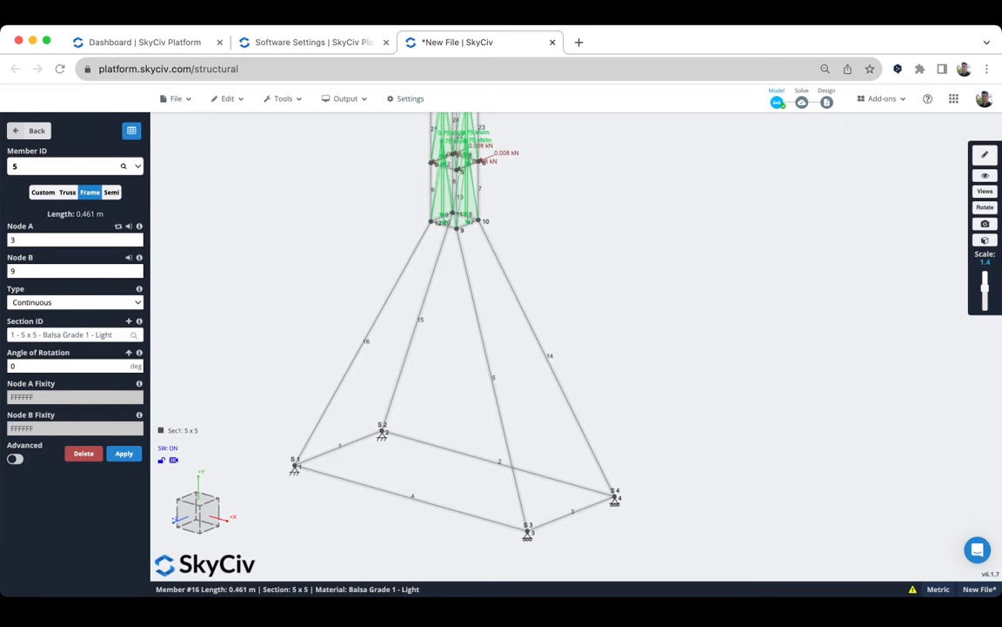
pyautogui.moveTo(365, 339); pyautogui.dragTo(431, 360, button='right')
pyautogui.scroll(-2, 363, 360)
pyautogui.click(344, 98)
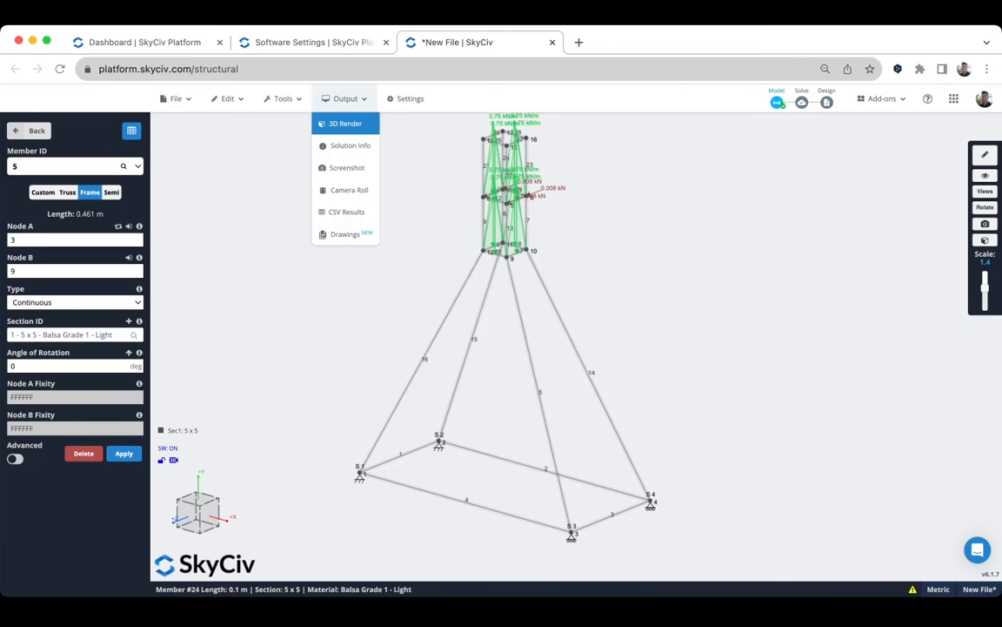
pyautogui.click(345, 124)
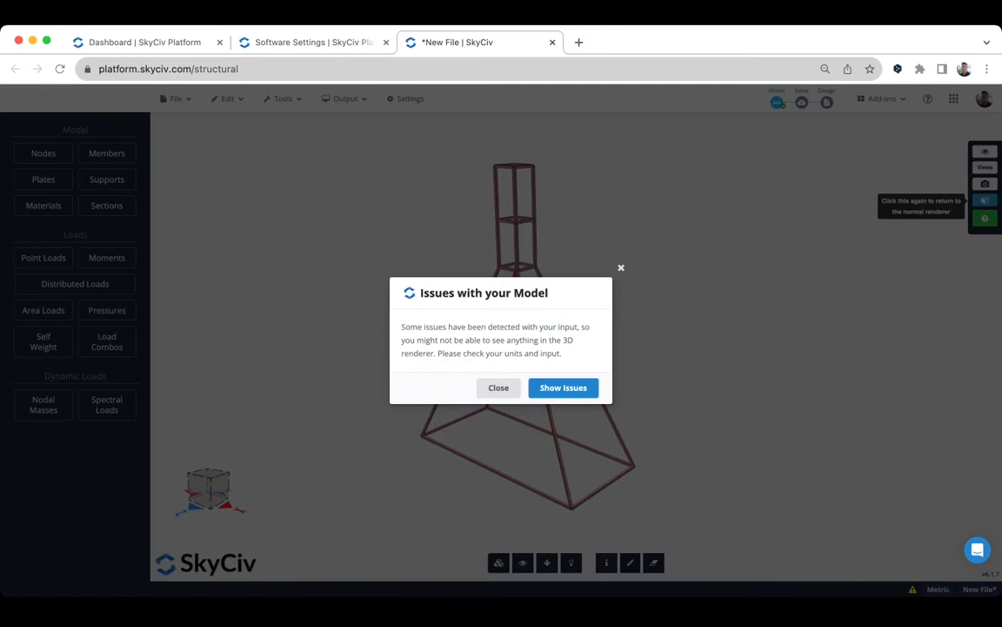
pyautogui.click(498, 387)
pyautogui.scroll(5, 498, 388)
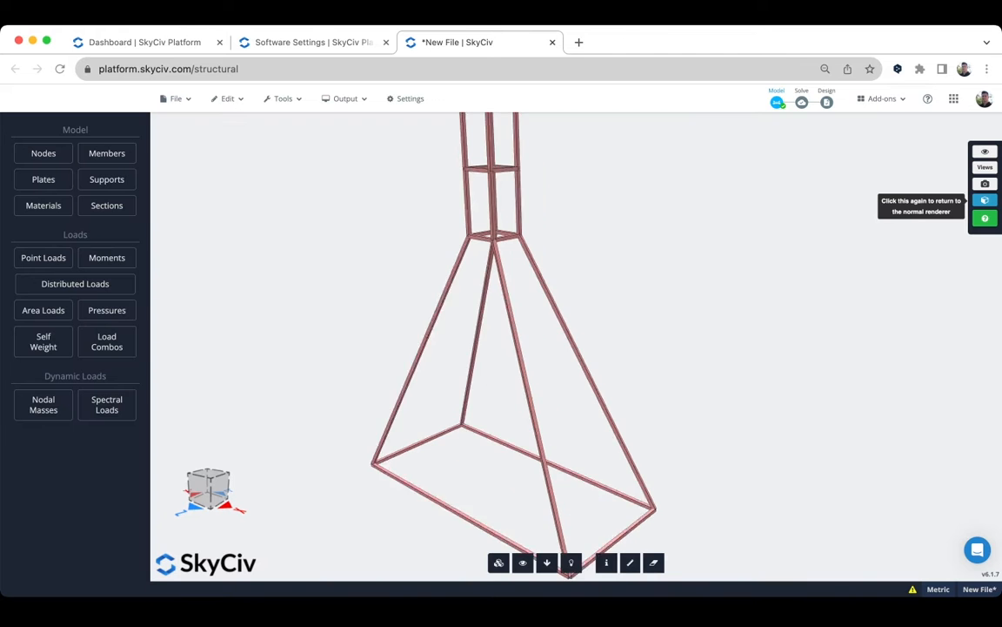
# Look over the rendered tower from its top frame down to the base and return to the wireframe render
pyautogui.moveTo(498, 388)
pyautogui.mouseDown()
pyautogui.moveTo(401, 387)
pyautogui.moveTo(517, 391)
pyautogui.mouseUp()
pyautogui.scroll(-2, 518, 392)
pyautogui.moveTo(518, 392); pyautogui.dragTo(631, 455, button='right')
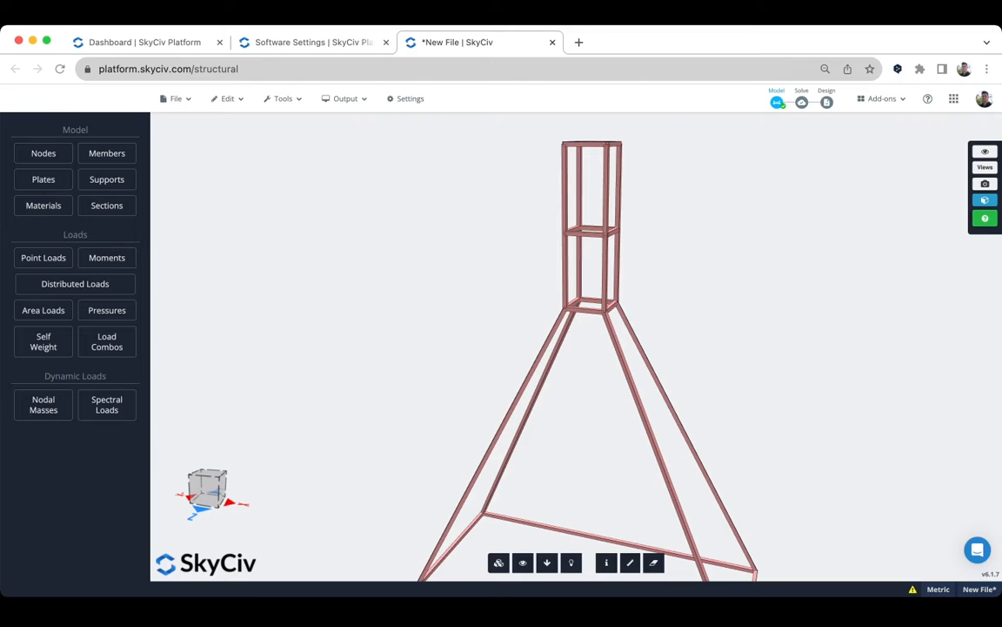
pyautogui.moveTo(346, 99)
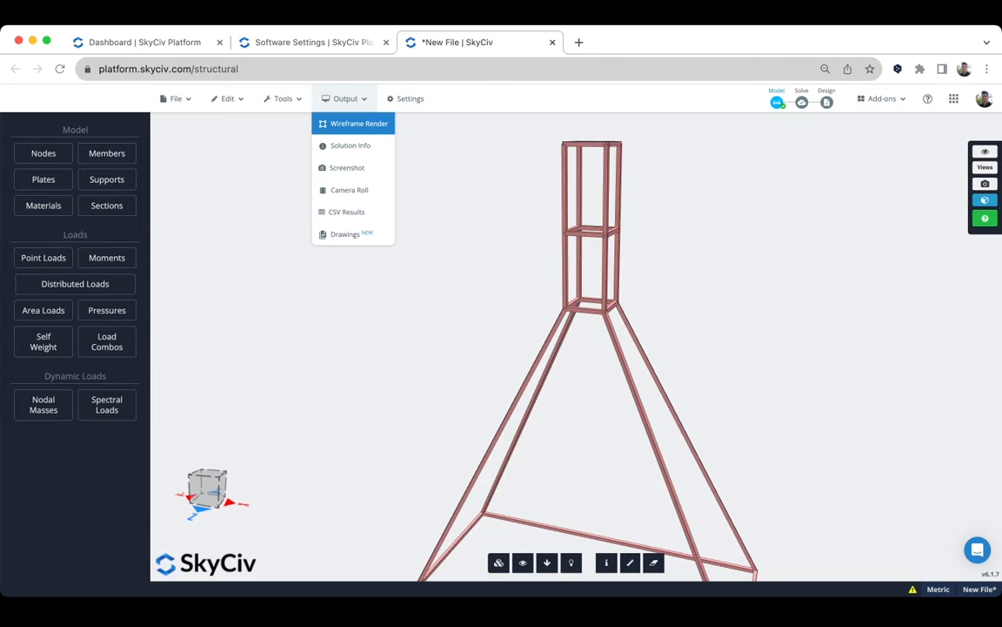
pyautogui.scroll(-4, 576, 346)
pyautogui.moveTo(576, 346); pyautogui.dragTo(546, 302, button='right')
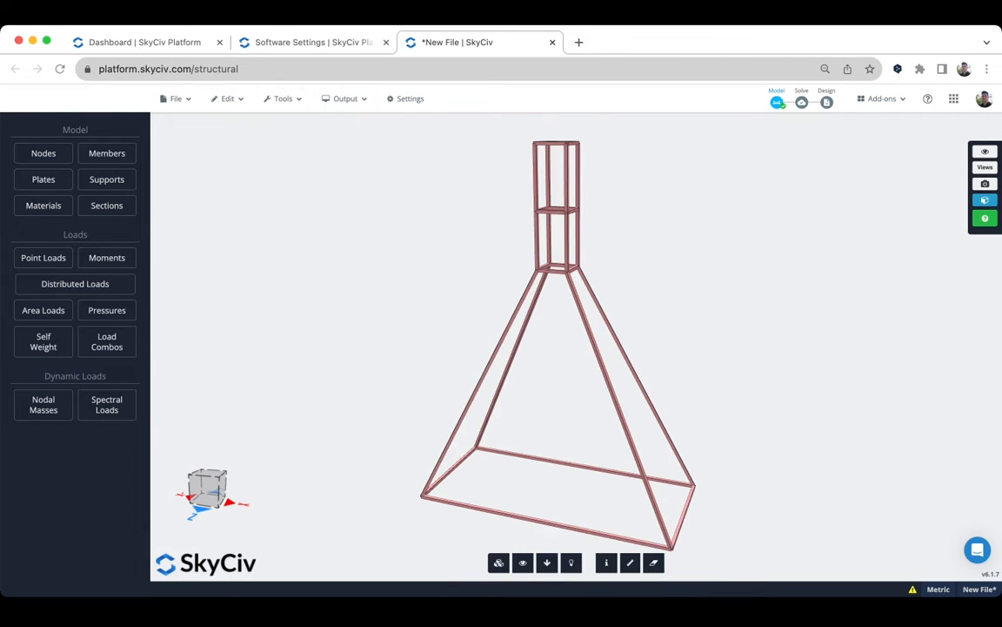
pyautogui.moveTo(547, 303); pyautogui.dragTo(528, 301)
pyautogui.click(353, 124)
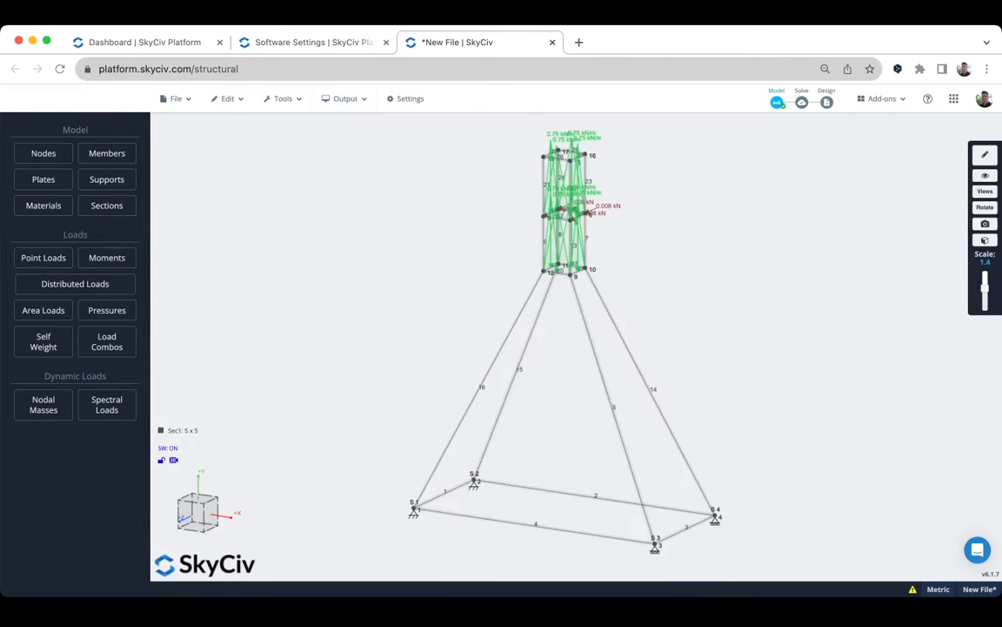
# Reduce the load display scale to 0.4 and assign section ID 2 to member 16, the leg between nodes 12 and 1
pyautogui.moveTo(985, 288); pyautogui.dragTo(985, 304)
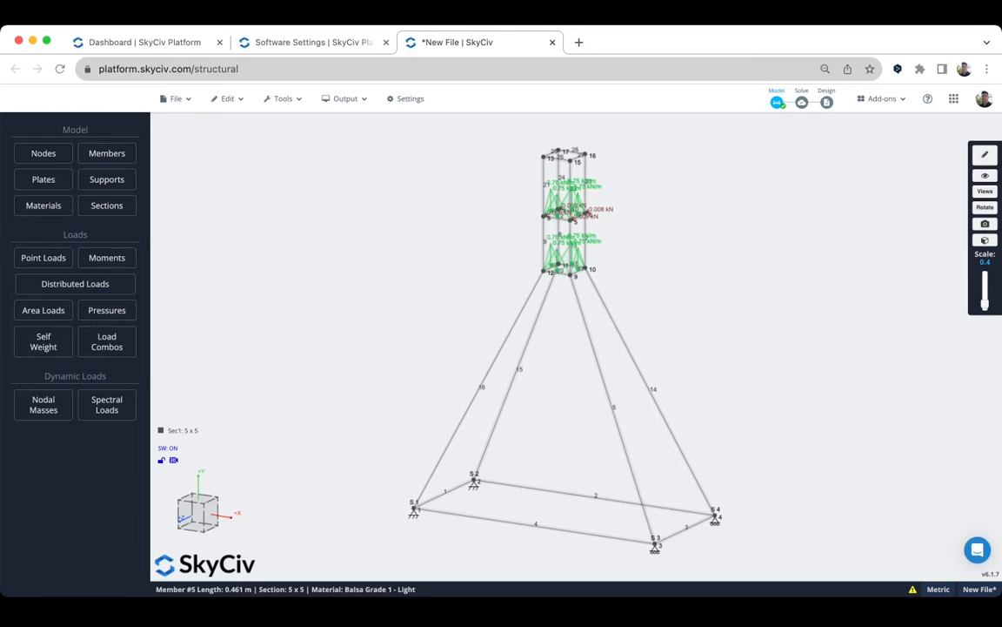
pyautogui.click(487, 374)
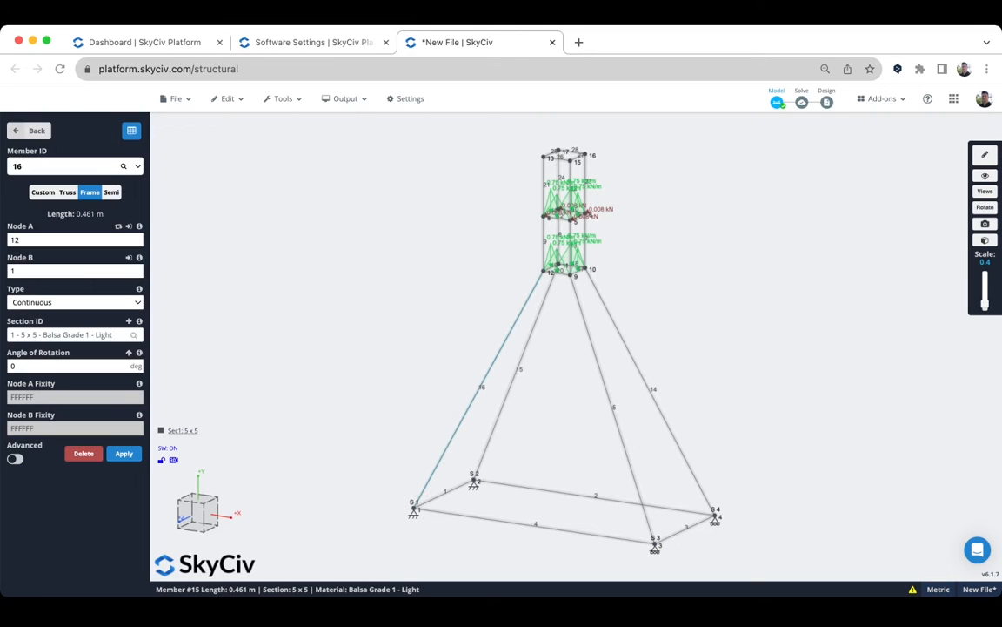
pyautogui.click(73, 335)
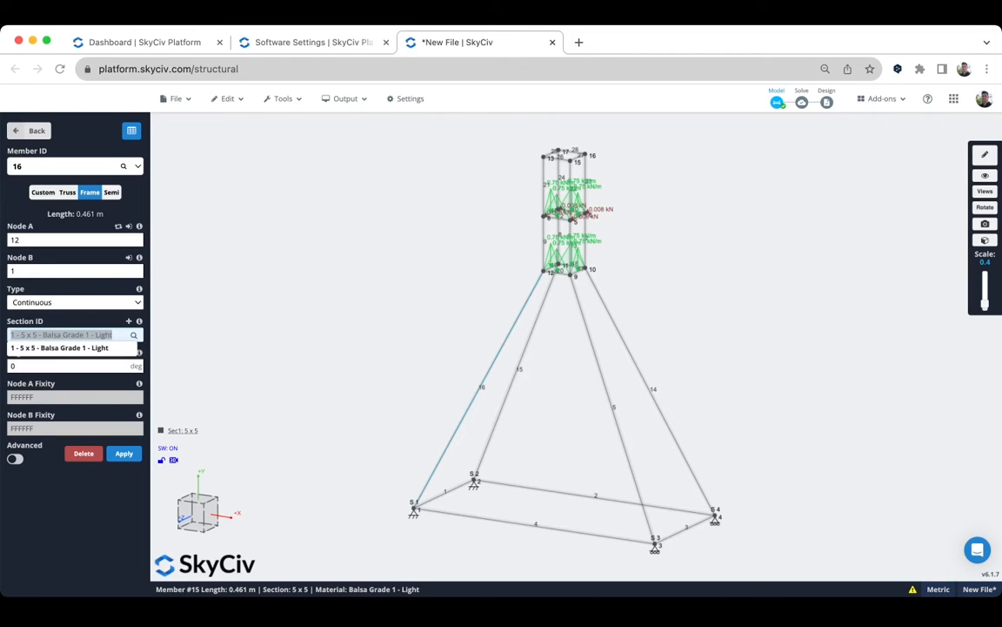
pyautogui.write('2')
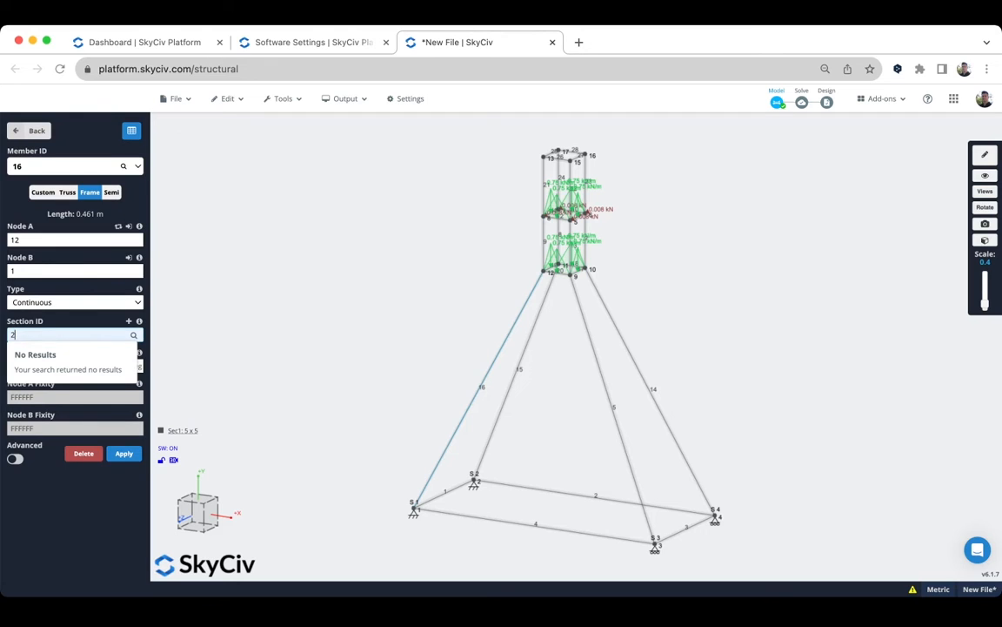
pyautogui.press('Return')
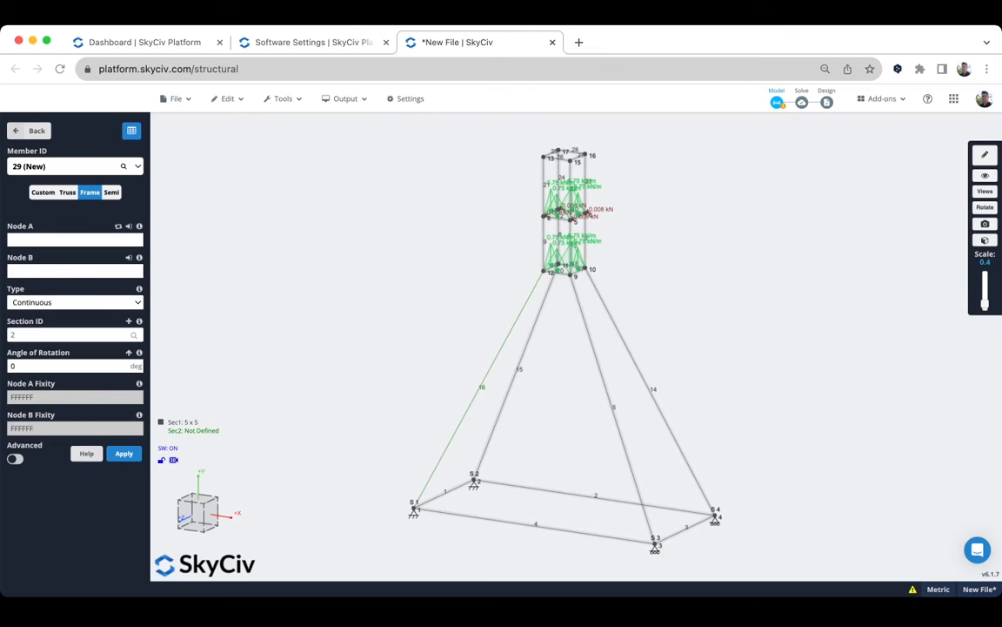
# Reduce the load display scale to 0.0 and inspect the tower's legs without the load arrows
pyautogui.moveTo(985, 303); pyautogui.dragTo(985, 310)
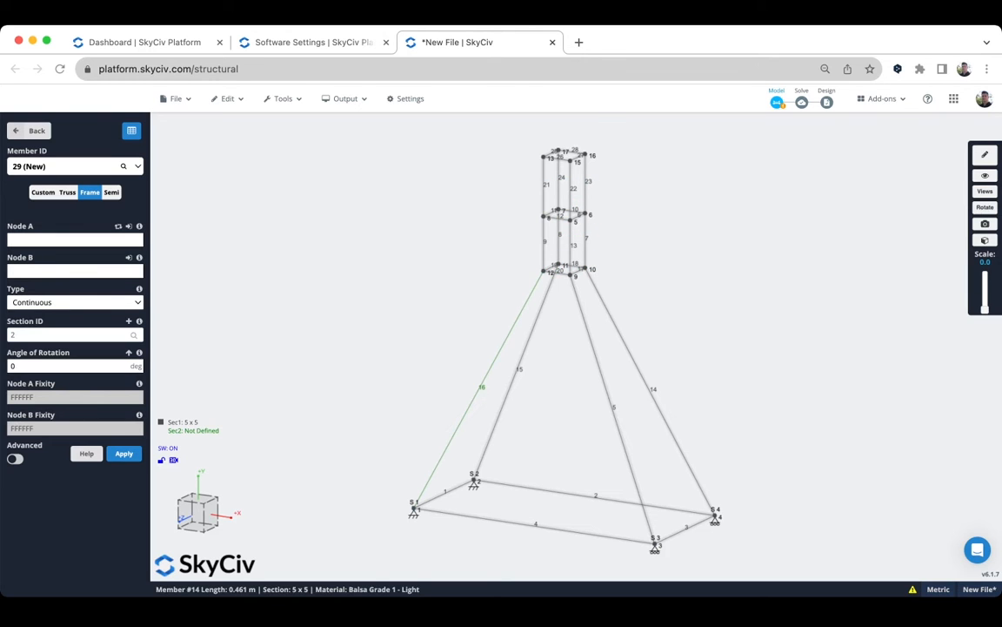
pyautogui.scroll(5, 573, 322)
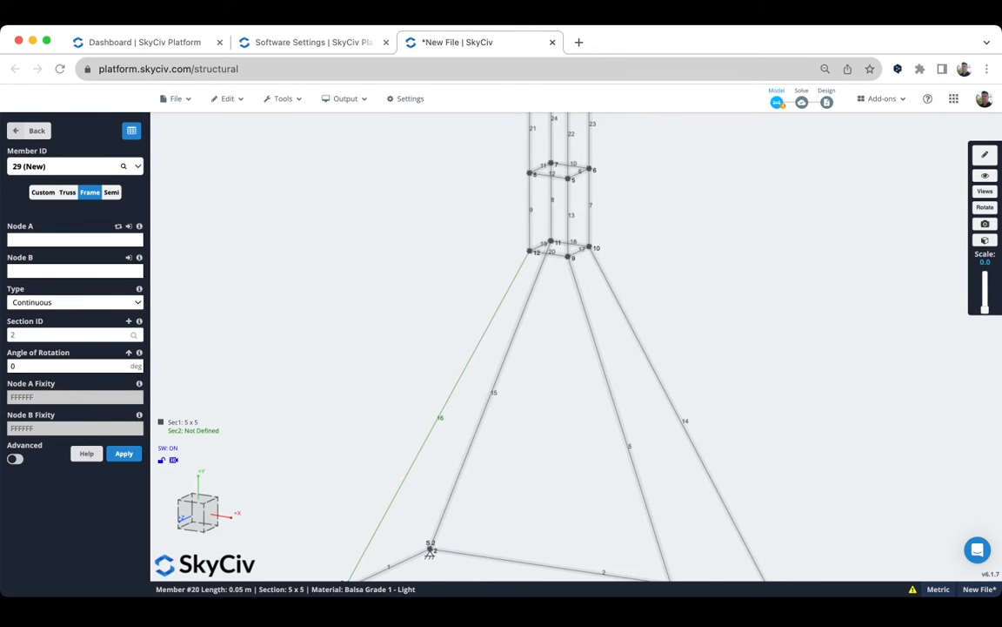
pyautogui.scroll(-3, 573, 348)
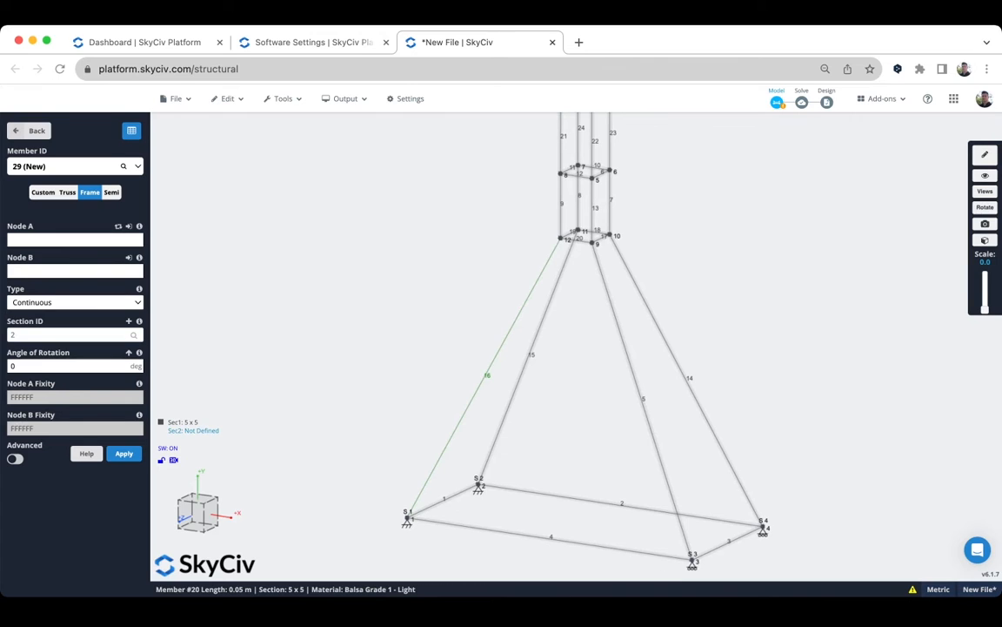
# Define the undefined section 2 in the section builder with a rectangular template shape and set its width to 200 mm
pyautogui.click(193, 430)
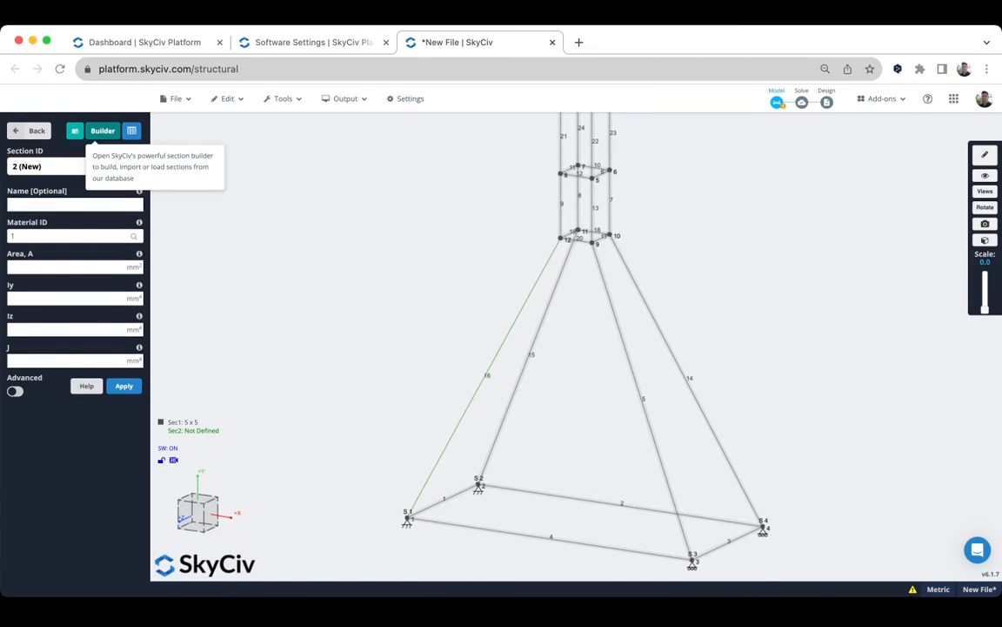
pyautogui.click(102, 131)
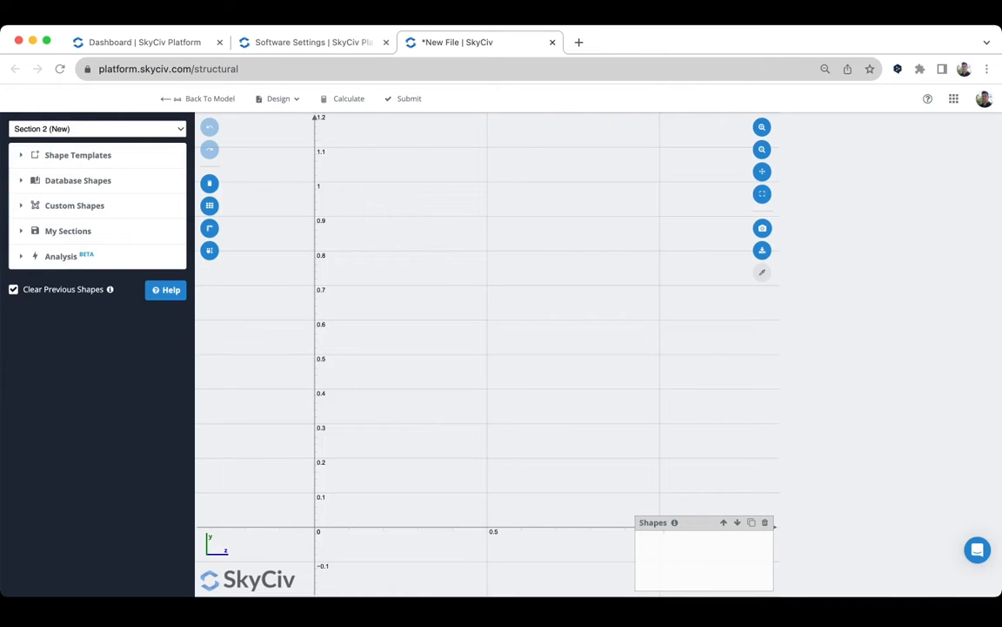
pyautogui.click(78, 155)
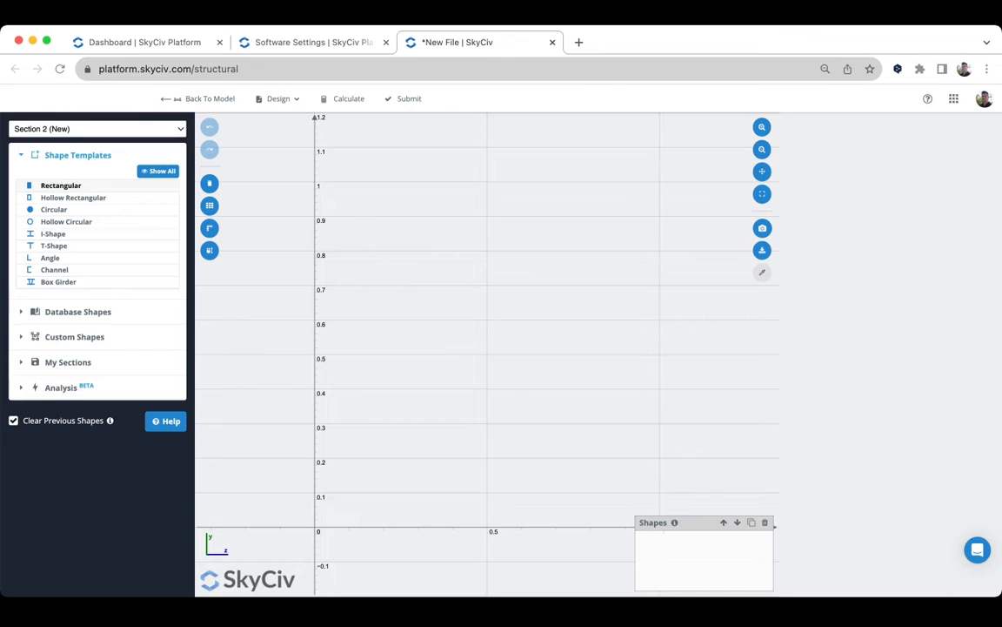
pyautogui.click(61, 185)
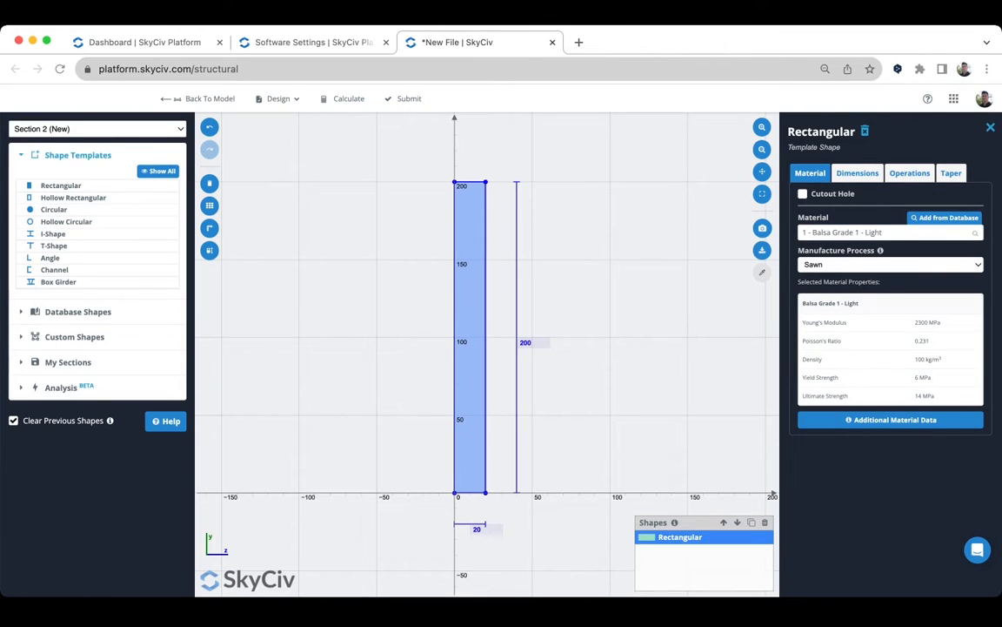
pyautogui.click(477, 528)
pyautogui.write('200')
pyautogui.press('Return')
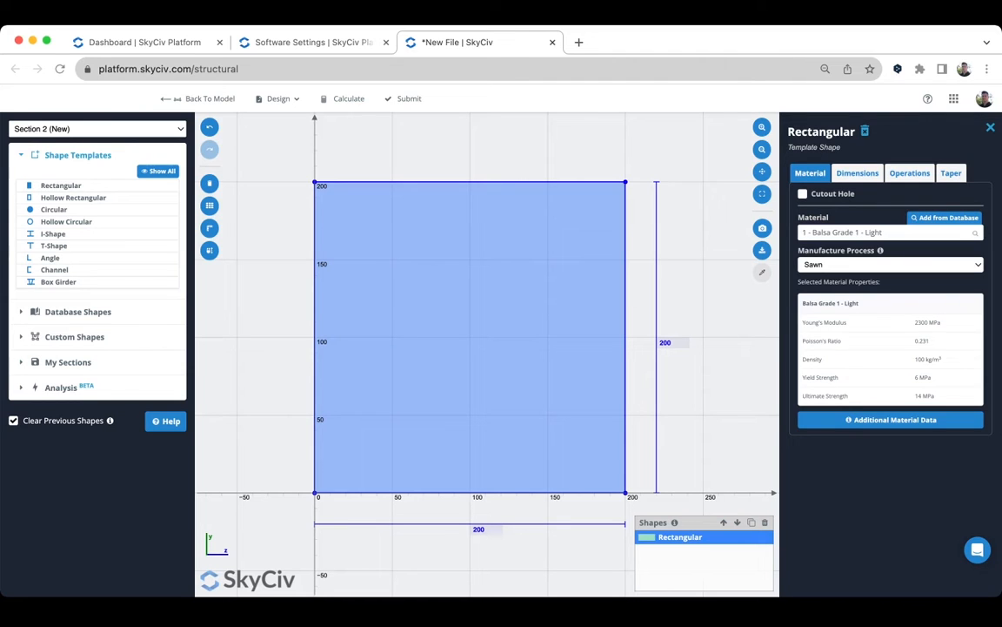
# Assign the material Balsa Grade 2 - Medium to the rectangular shape and submit the section to the model
pyautogui.click(871, 233)
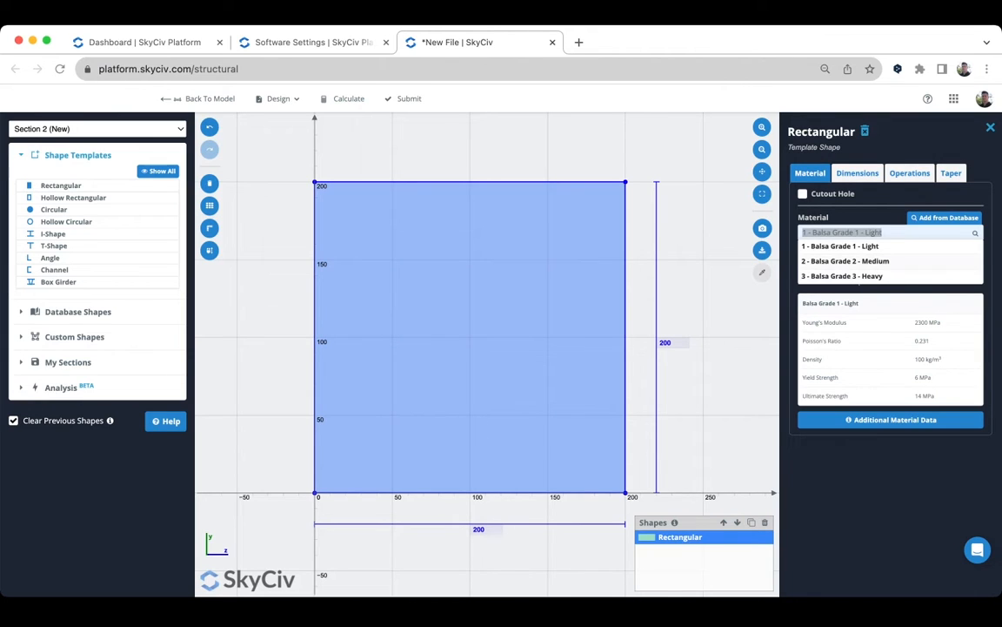
pyautogui.click(846, 262)
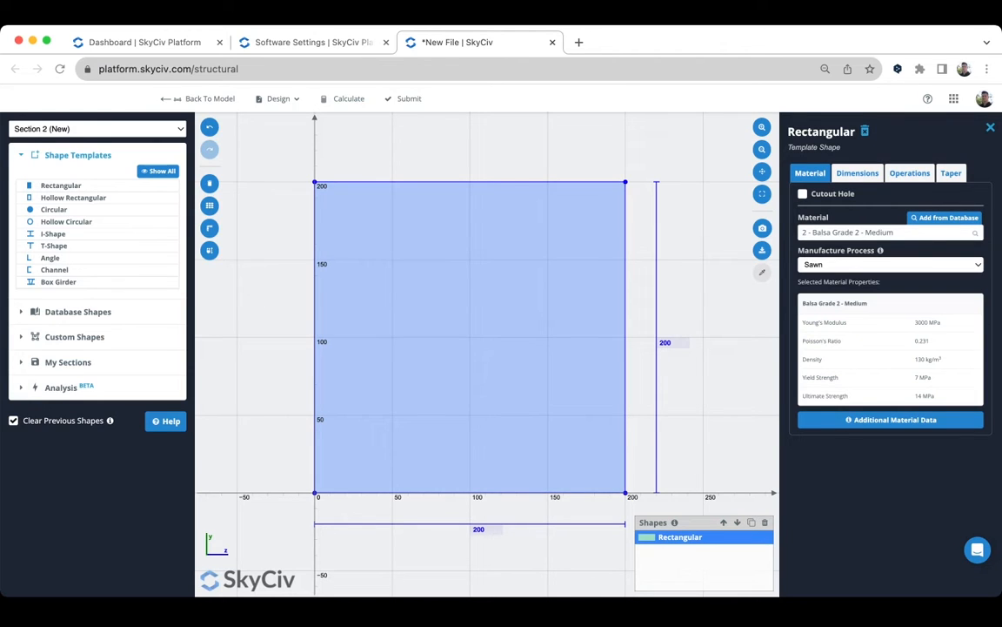
pyautogui.click(404, 99)
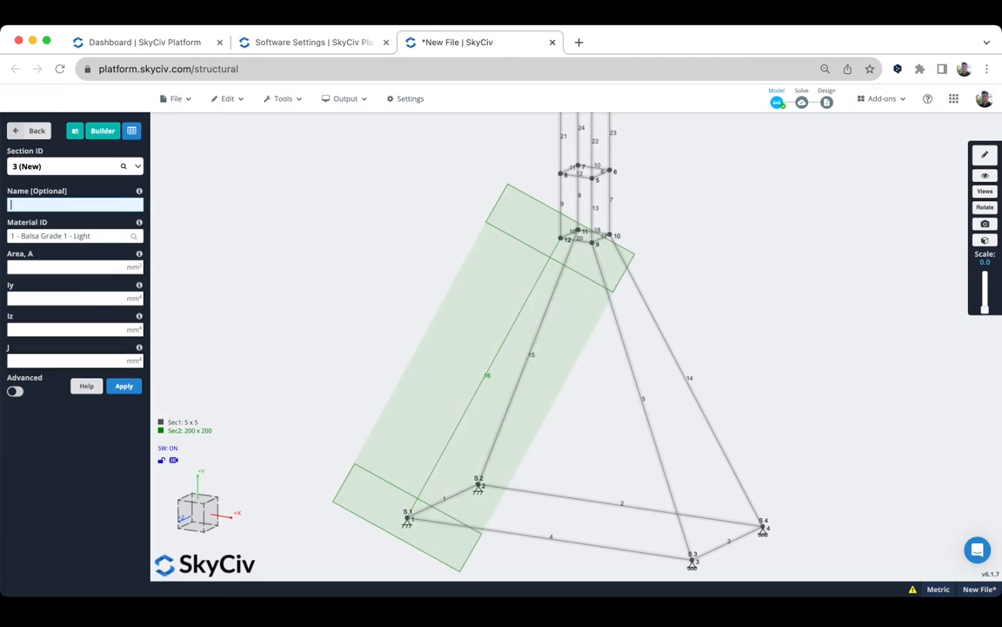
# Examine member 16 with its new section from several angles and show the tower as a 3D render
pyautogui.scroll(-5, 344, 245)
pyautogui.moveTo(344, 244); pyautogui.dragTo(460, 245, button='right')
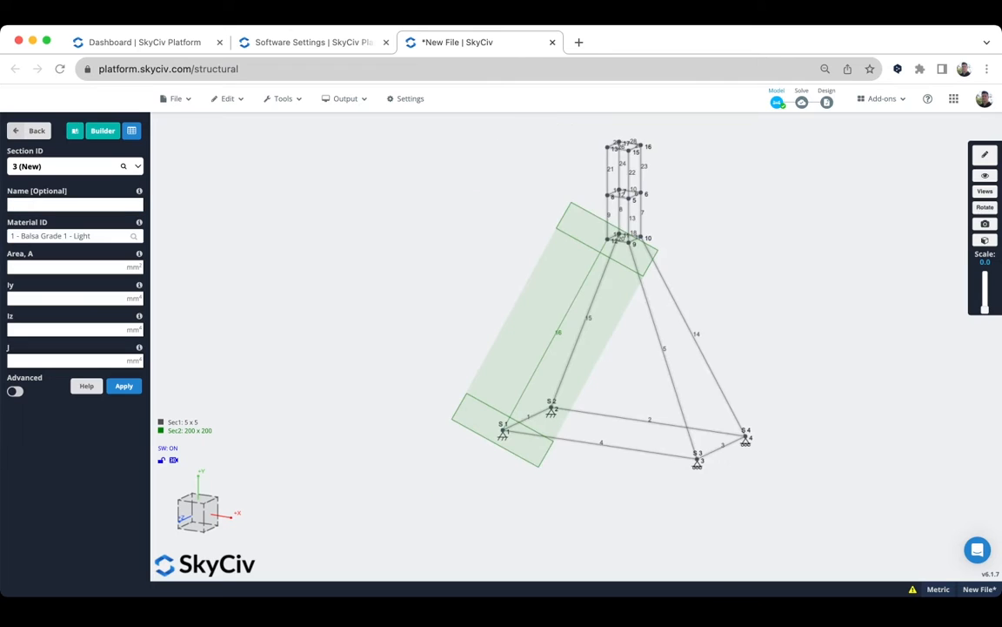
pyautogui.moveTo(459, 244); pyautogui.dragTo(491, 239)
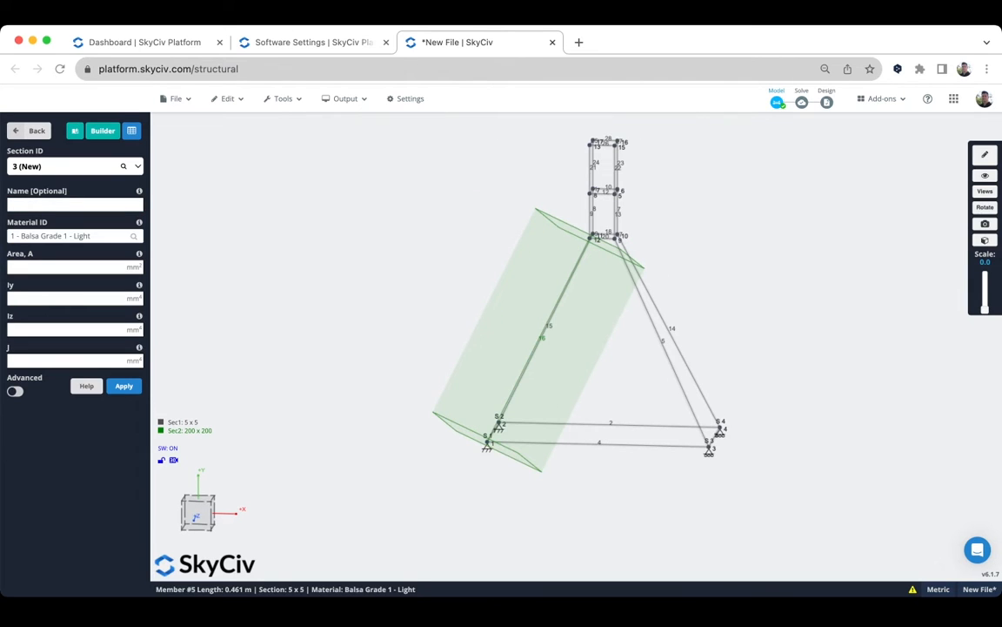
pyautogui.scroll(-3, 686, 263)
pyautogui.moveTo(686, 264); pyautogui.dragTo(676, 264, button='right')
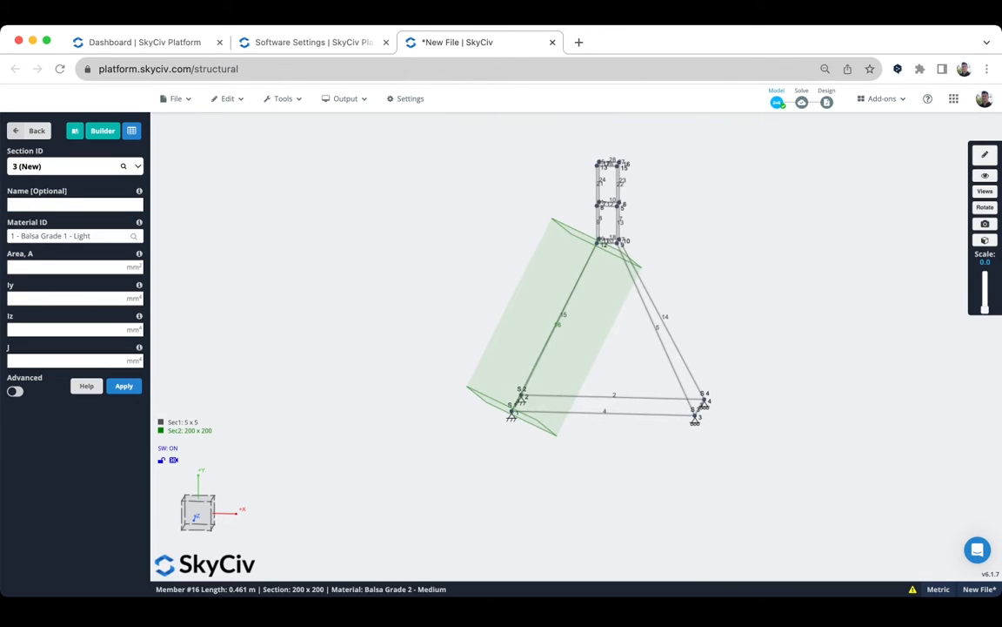
pyautogui.moveTo(677, 264); pyautogui.dragTo(633, 269)
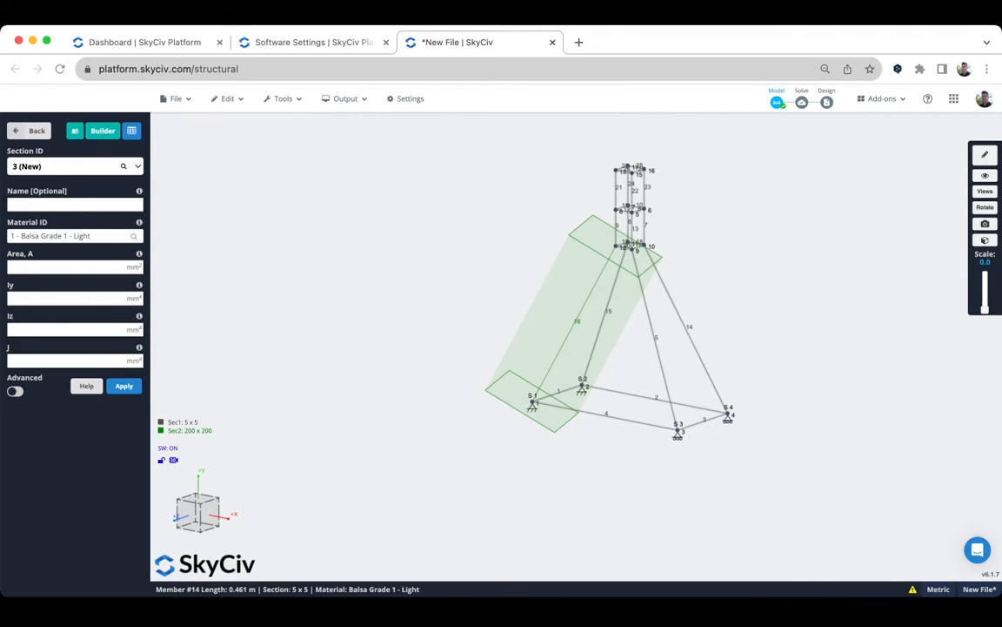
pyautogui.moveTo(344, 100)
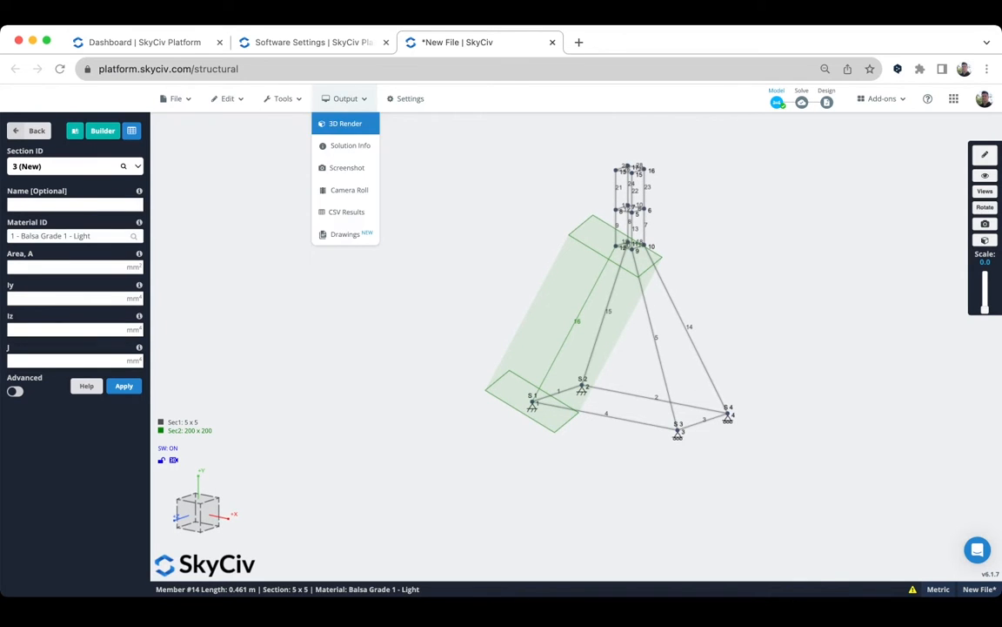
pyautogui.click(345, 123)
pyautogui.click(499, 387)
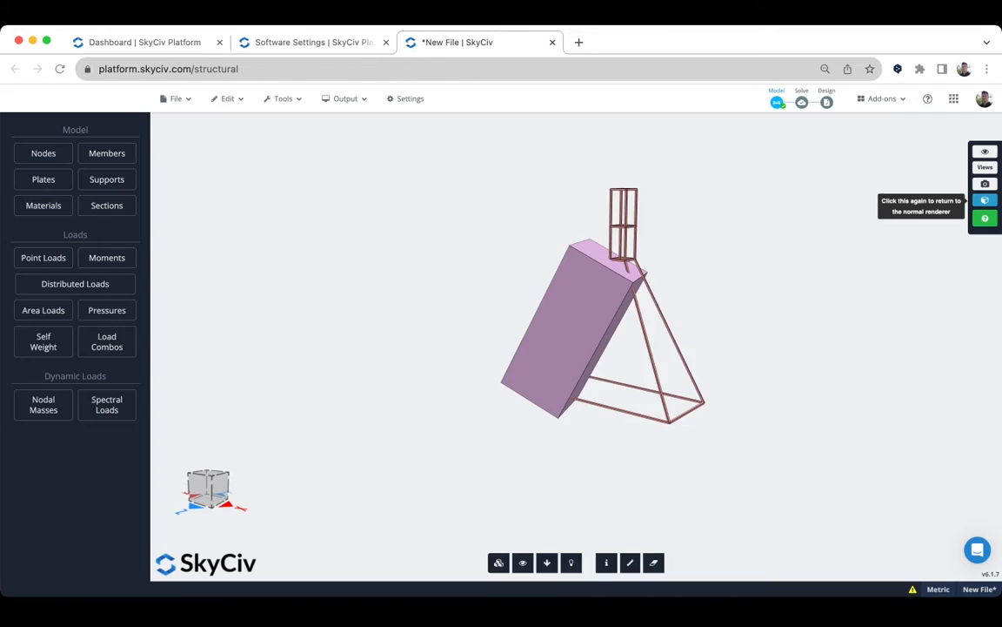
pyautogui.scroll(4, 557, 348)
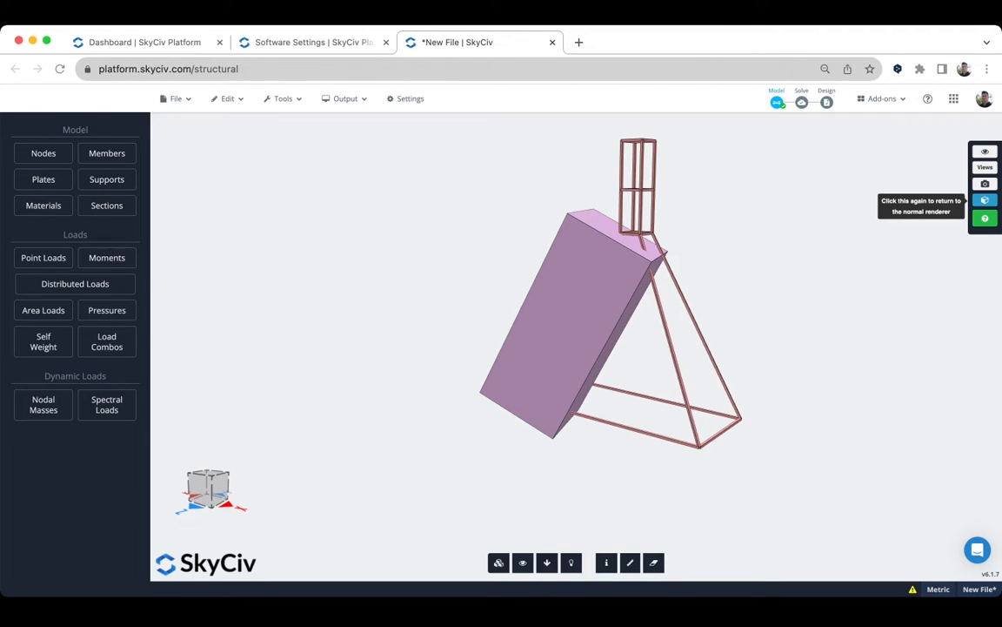
# Compare the sections assigned to the rendered leg member 16 and the upper vertical member 22 in their properties
pyautogui.click(575, 324)
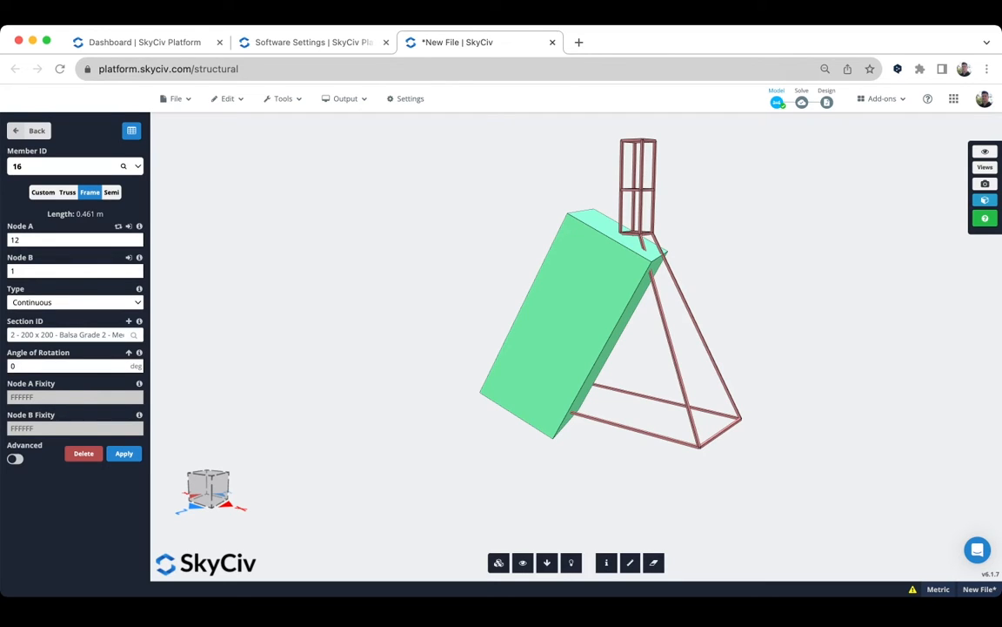
pyautogui.click(642, 166)
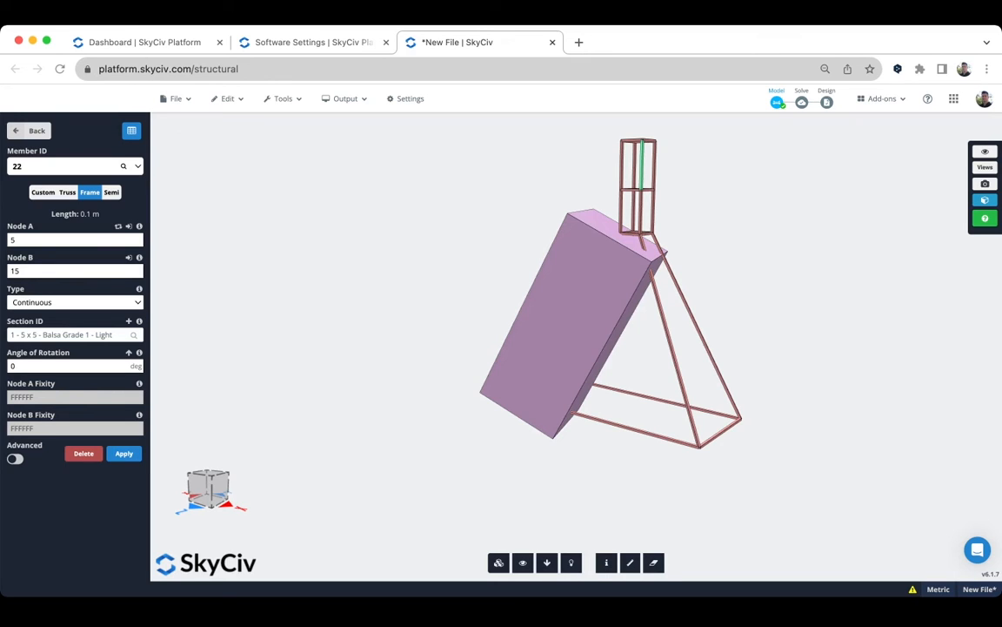
pyautogui.click(573, 317)
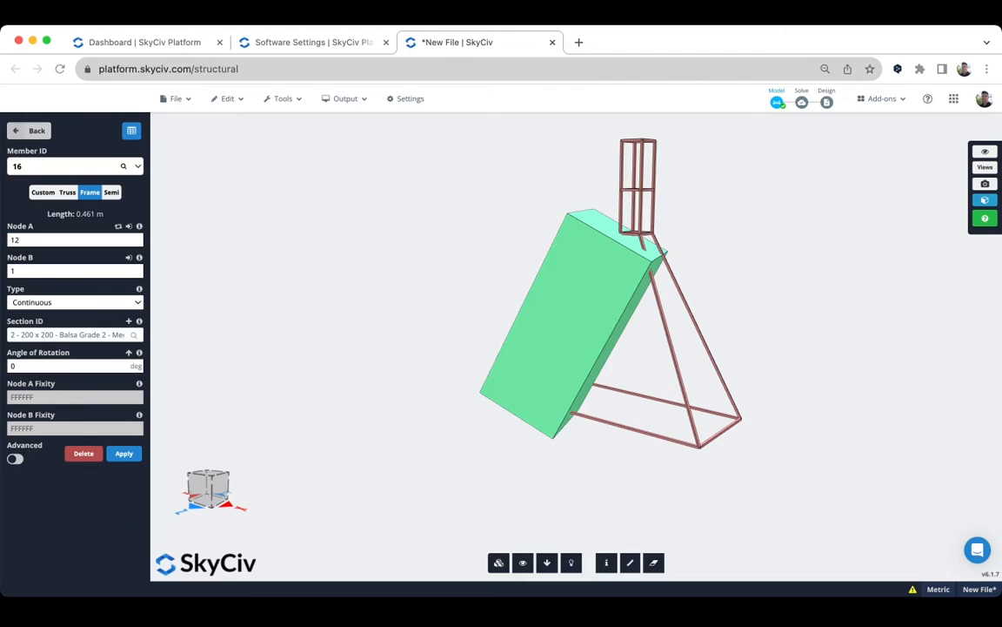
# Reopen the 200 x 200 section in the section builder, set its width and height to 8 mm and submit it
pyautogui.click(29, 131)
pyautogui.click(106, 205)
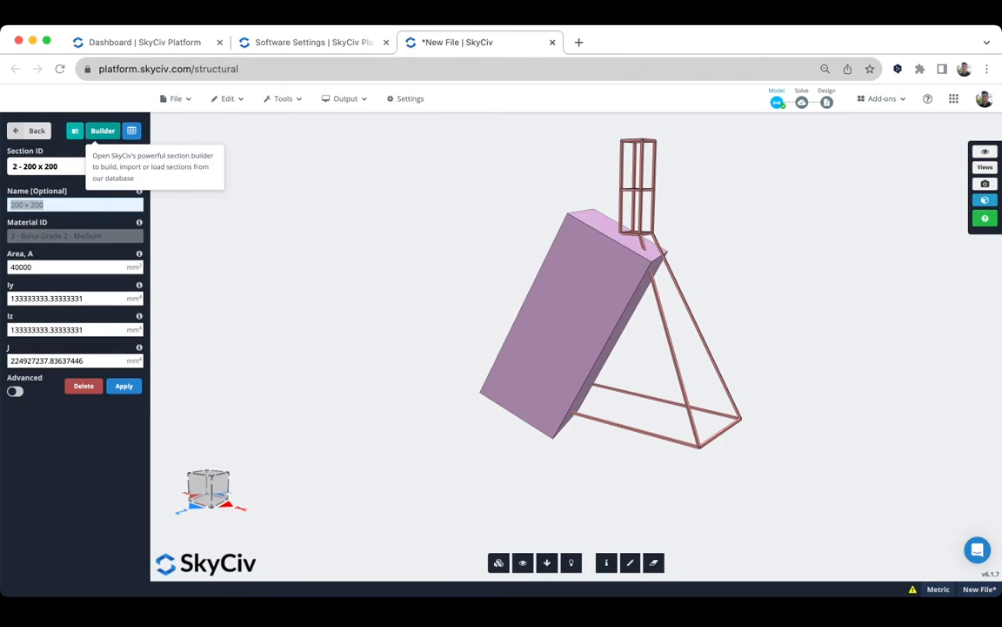
pyautogui.click(102, 130)
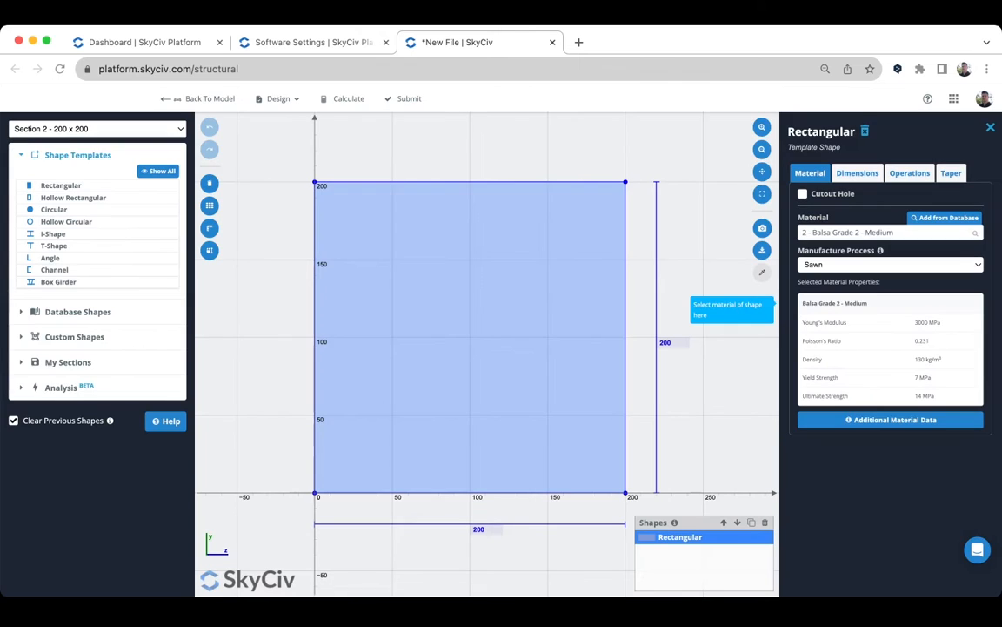
pyautogui.write('8')
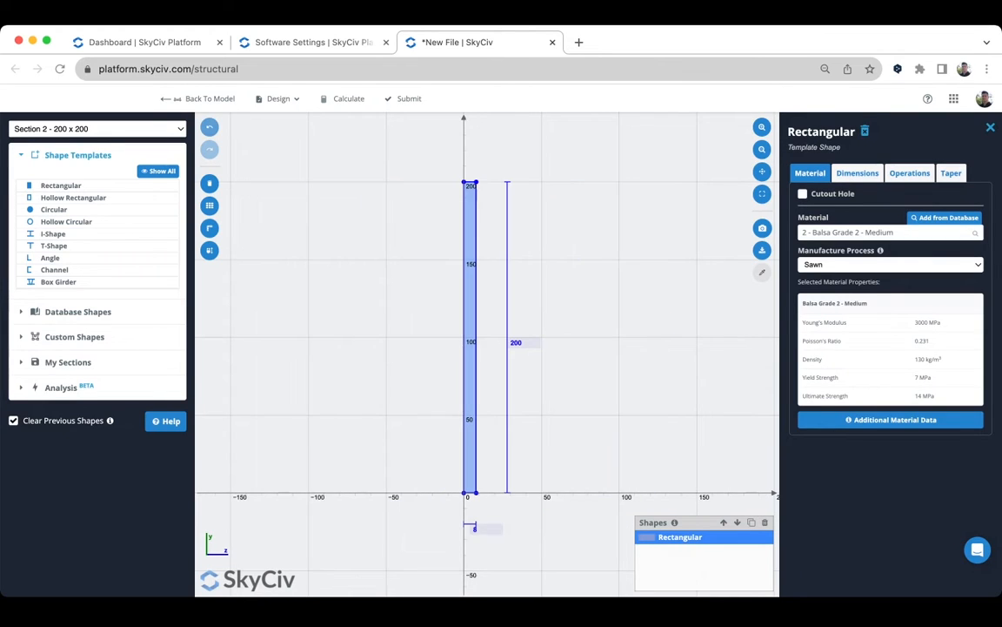
pyautogui.press('Tab')
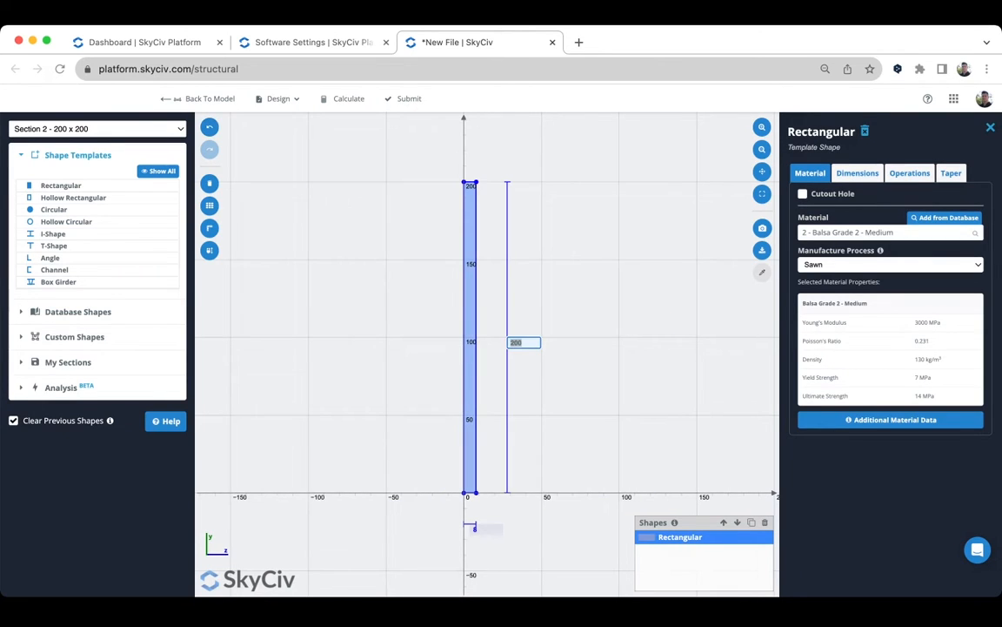
pyautogui.write('8')
pyautogui.press('Return')
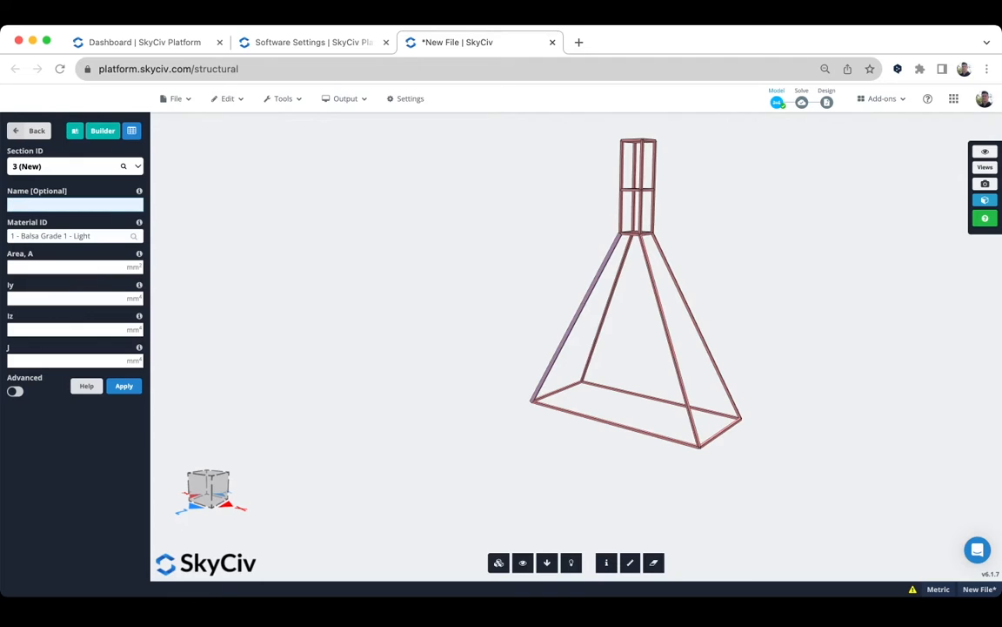
# Examine the resized leg member 16 in the 3D render from several angles, comparing its thickness with the other members
pyautogui.moveTo(609, 348); pyautogui.dragTo(465, 352, button='right')
pyautogui.moveTo(466, 352); pyautogui.dragTo(500, 349)
pyautogui.scroll(3, 500, 348)
pyautogui.scroll(5, 576, 347)
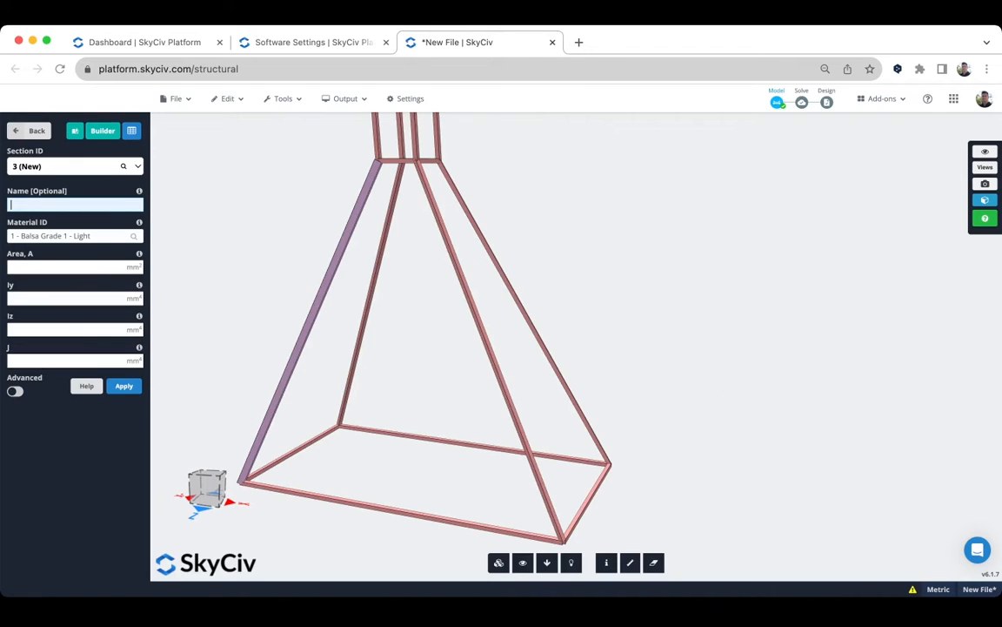
pyautogui.moveTo(576, 347); pyautogui.dragTo(703, 403, button='right')
pyautogui.moveTo(557, 366); pyautogui.dragTo(611, 365)
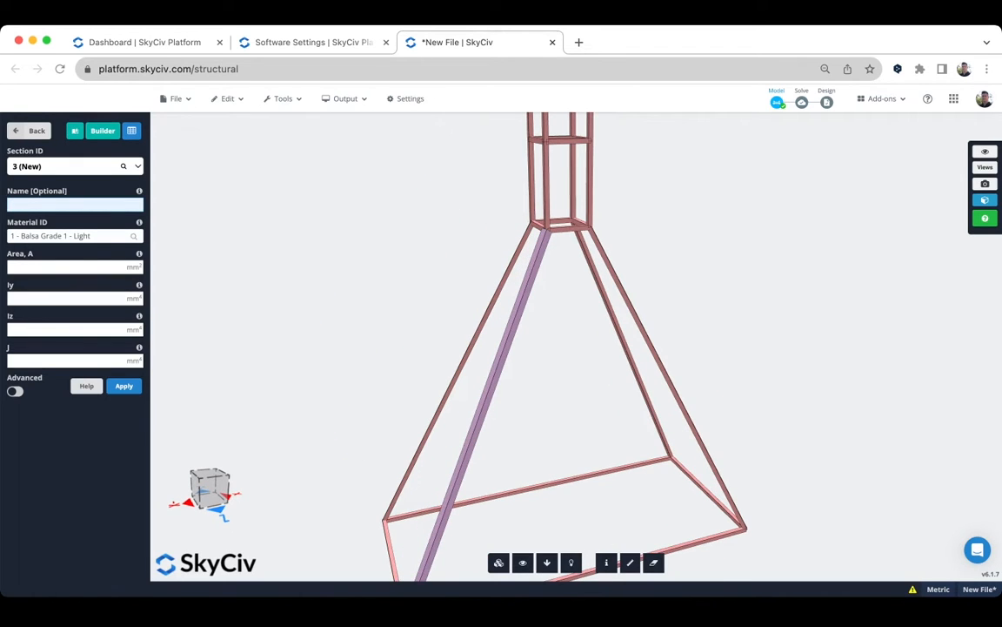
pyautogui.moveTo(611, 365); pyautogui.dragTo(603, 365, button='right')
# Return the tower to the wireframe render
pyautogui.click(342, 98)
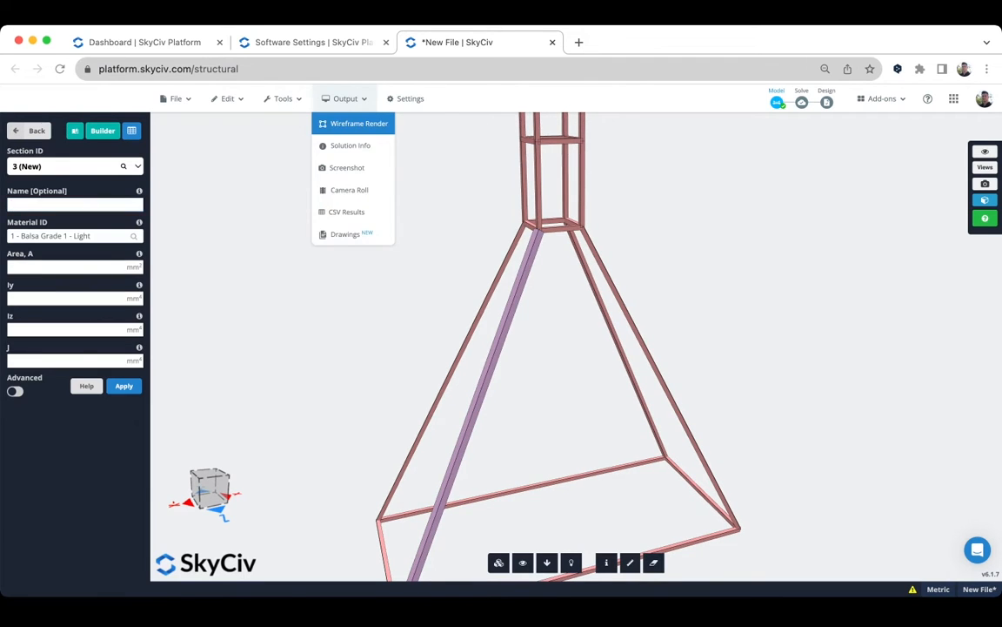
pyautogui.click(359, 123)
pyautogui.moveTo(557, 366); pyautogui.dragTo(473, 351)
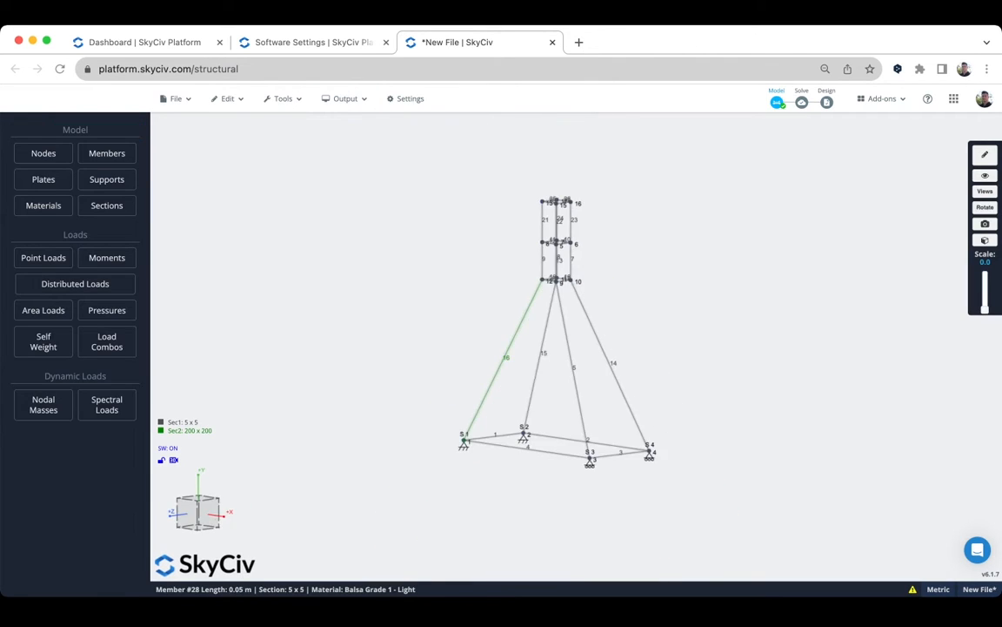
# Assign section 2 (200 x 200, Balsa Grade 2 - Medium) to the four sloping legs, members 5 and 14-16, and suppress further multi-edit confirmations
pyautogui.moveTo(446, 315); pyautogui.dragTo(662, 336)
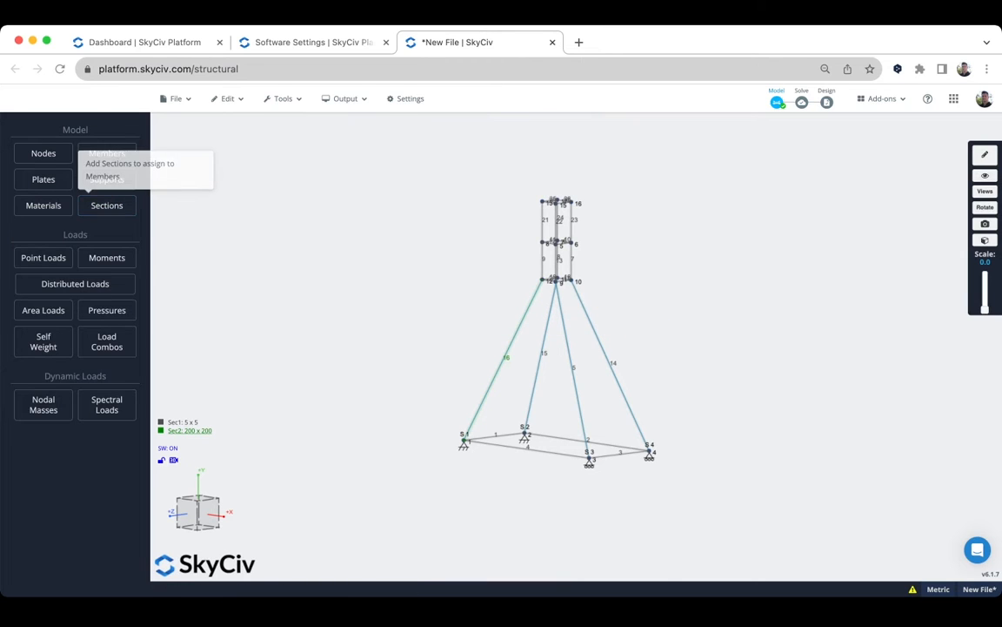
pyautogui.click(106, 153)
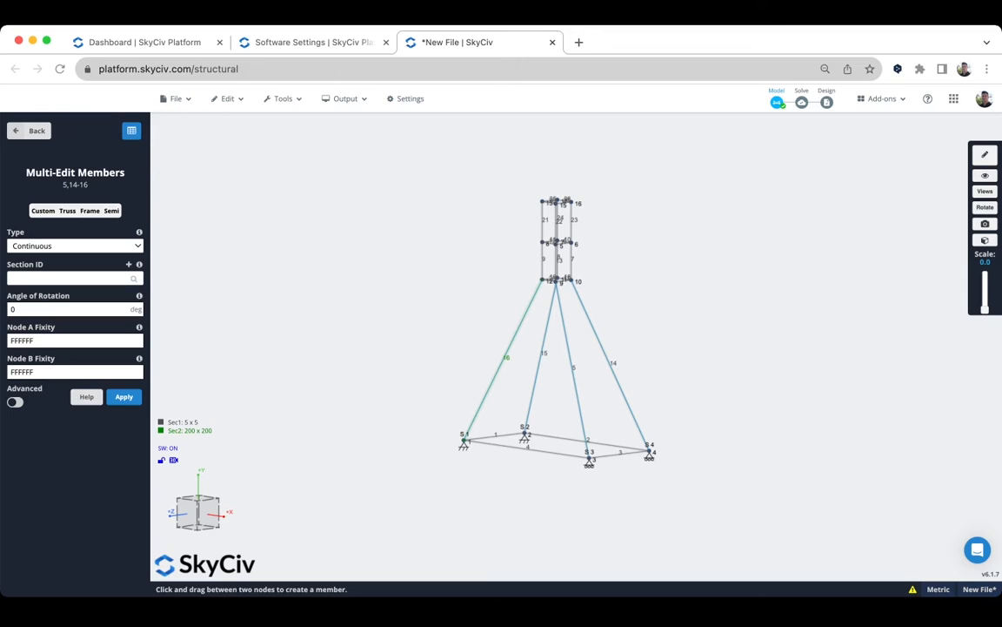
pyautogui.click(70, 279)
pyautogui.write('2')
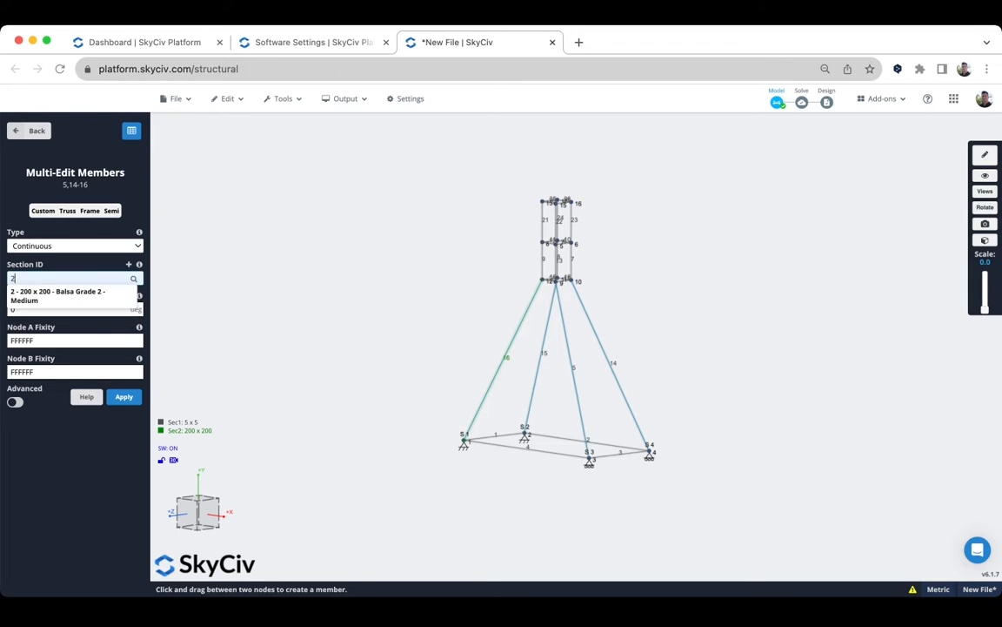
pyautogui.press('Return')
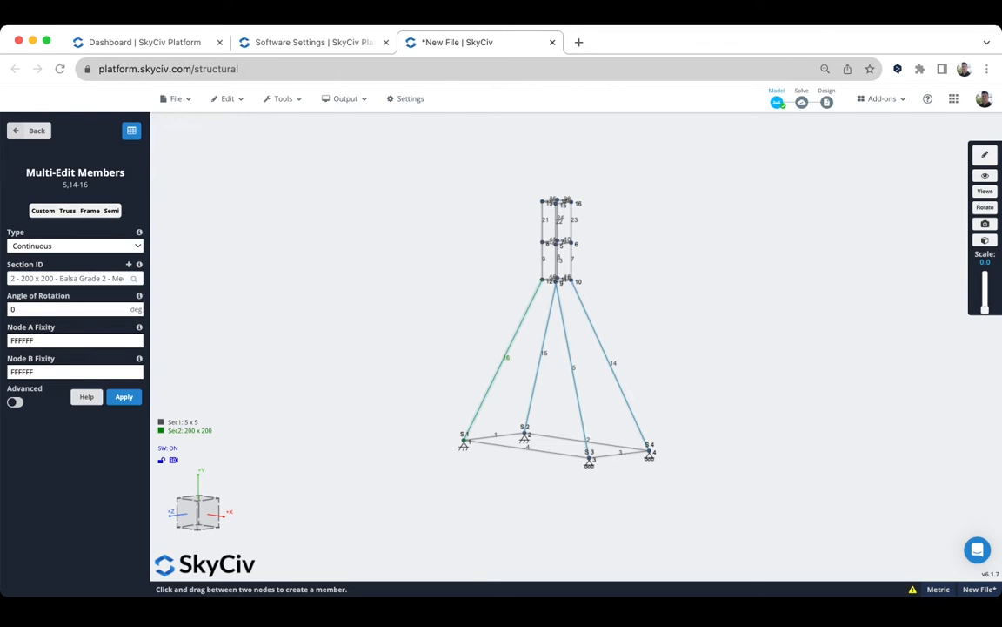
pyautogui.click(124, 396)
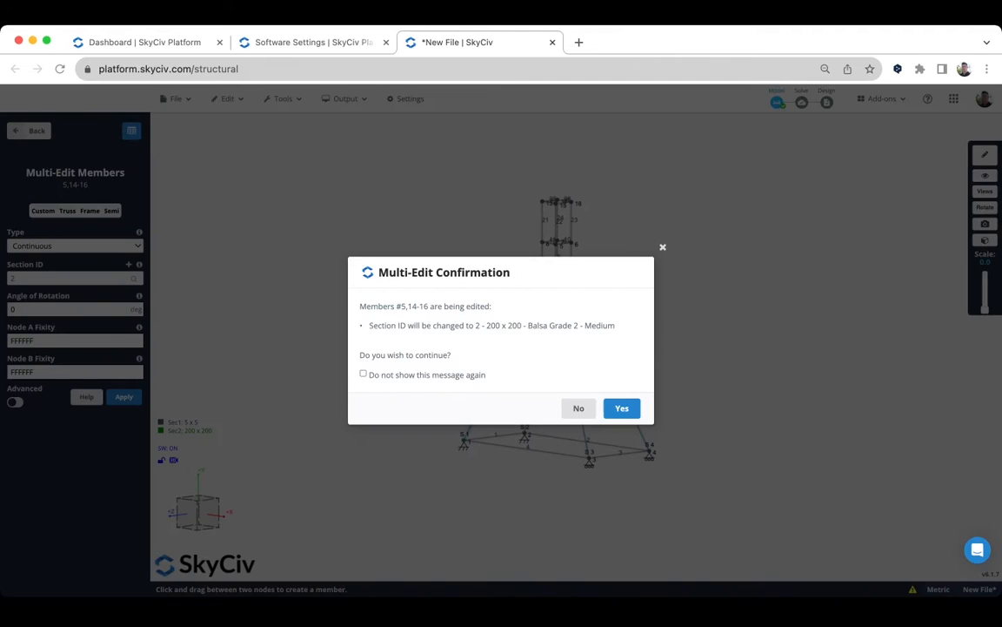
pyautogui.click(363, 373)
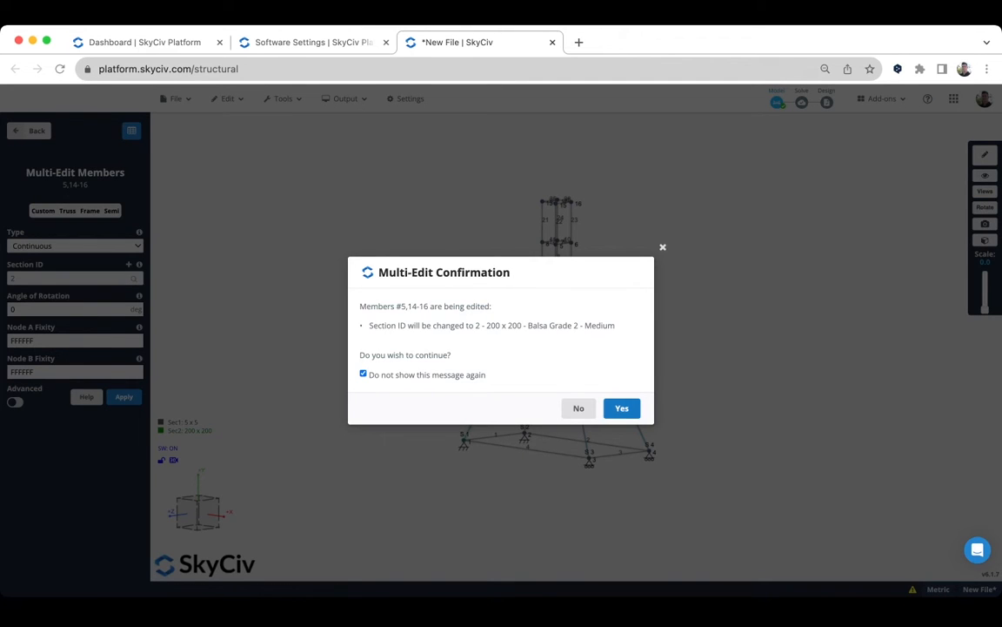
pyautogui.click(621, 408)
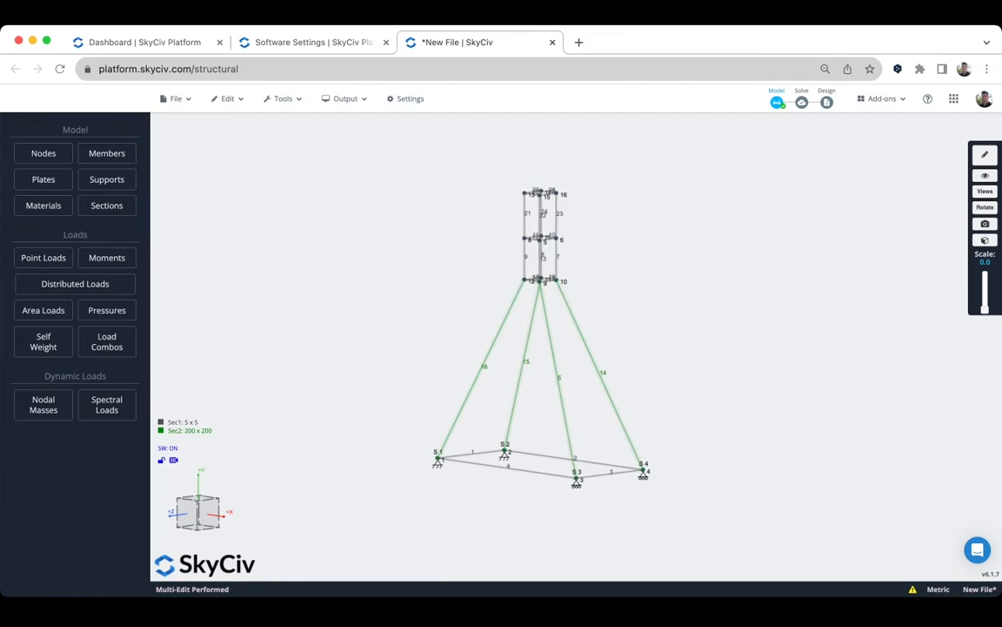
# Show the tower as a 3D render and examine the four sloping legs with their new section
pyautogui.click(346, 98)
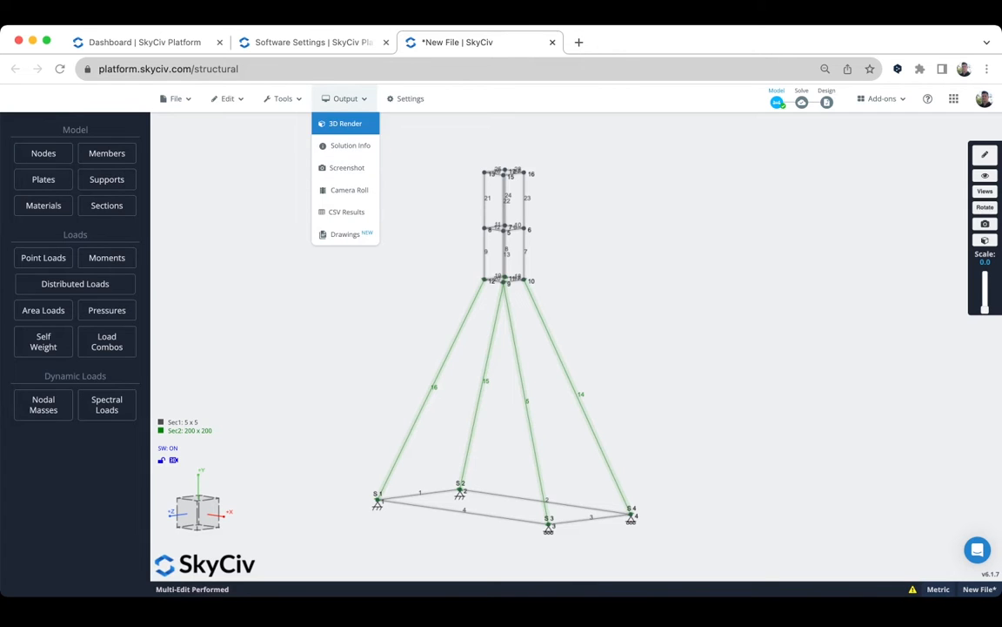
pyautogui.click(346, 123)
pyautogui.click(499, 387)
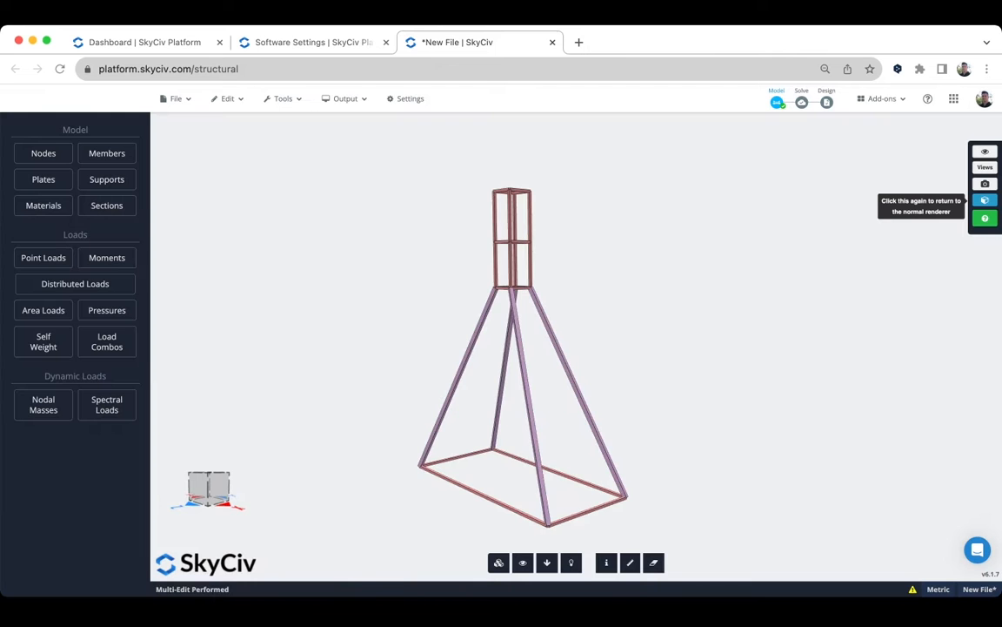
pyautogui.moveTo(499, 388); pyautogui.dragTo(544, 372)
pyautogui.scroll(5, 544, 373)
pyautogui.scroll(-3, 573, 351)
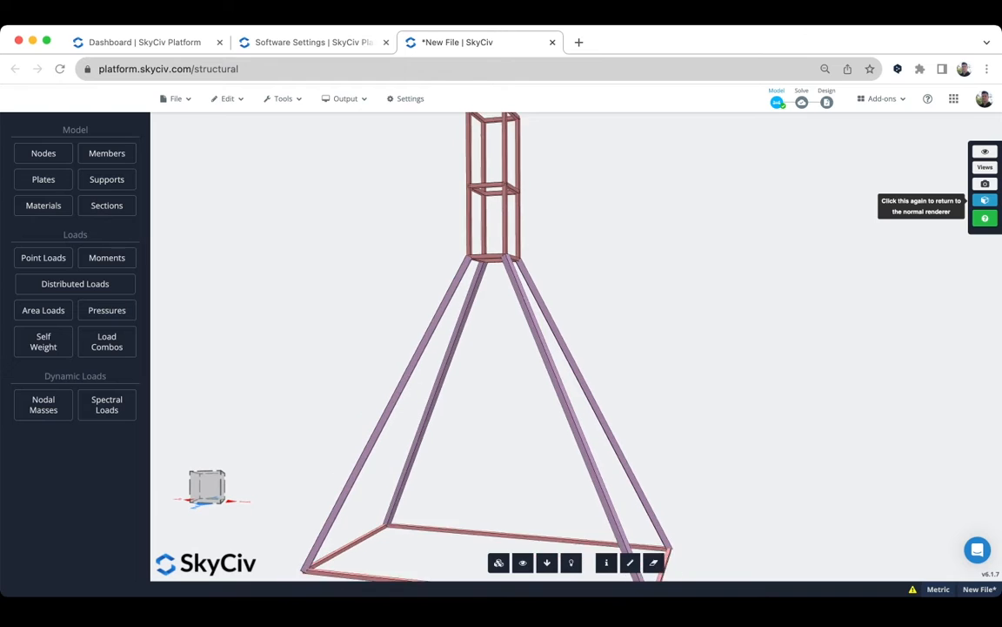
# Return to the wireframe render and examine the tower's leg members and their assigned sections from different positions
pyautogui.click(346, 99)
pyautogui.click(346, 123)
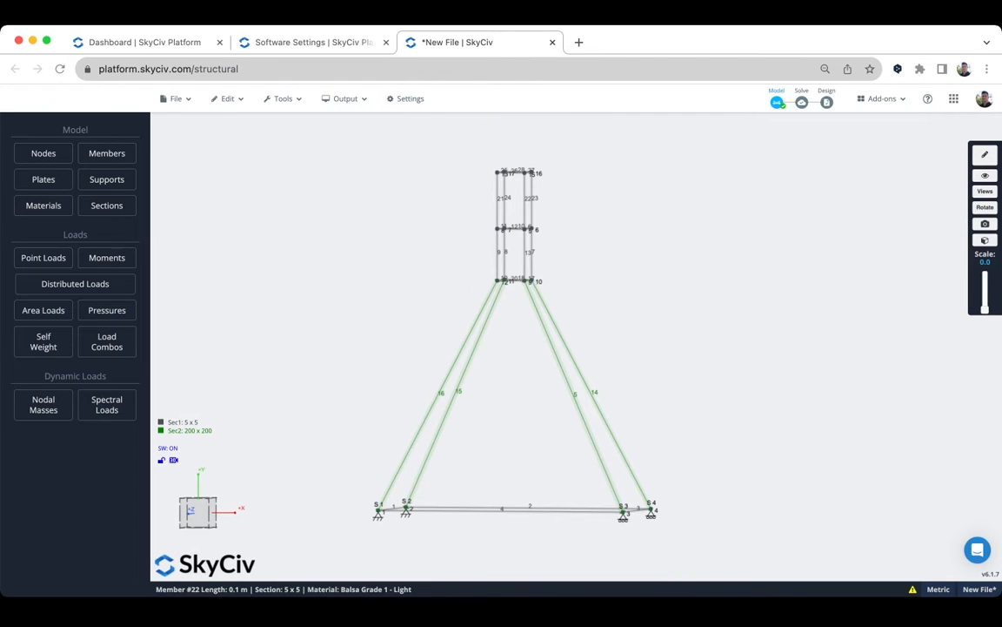
pyautogui.moveTo(620, 300); pyautogui.dragTo(568, 322)
pyautogui.scroll(2, 567, 322)
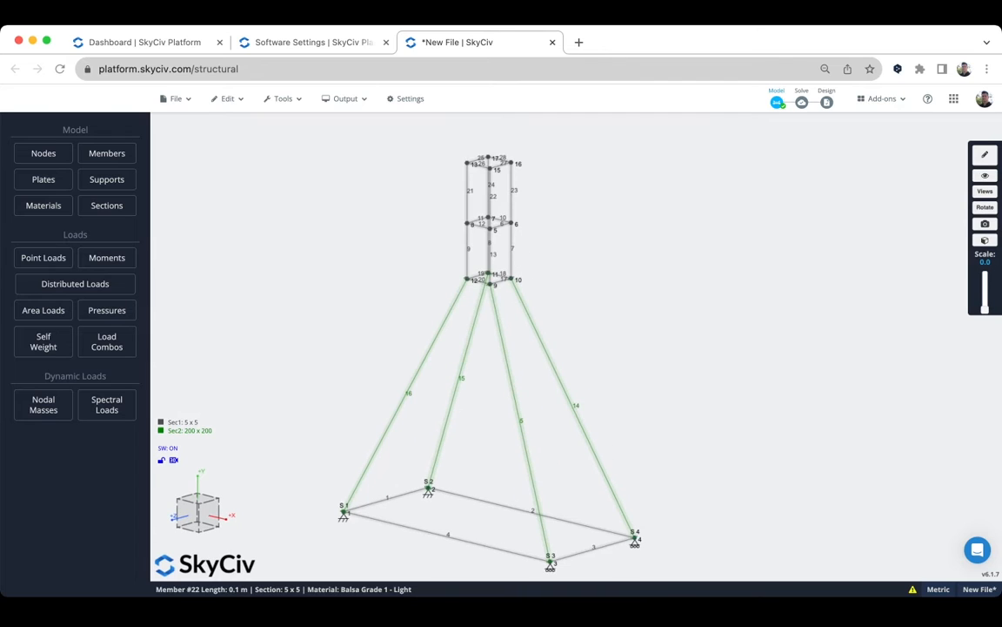
pyautogui.scroll(2, 661, 309)
pyautogui.moveTo(609, 331); pyautogui.dragTo(601, 311, button='right')
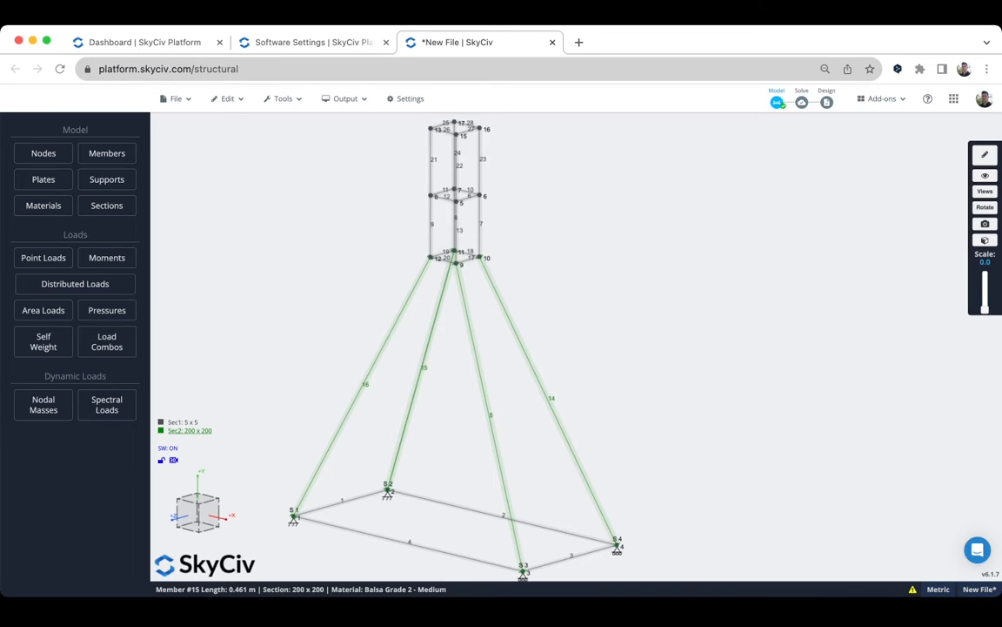
pyautogui.moveTo(323, 285); pyautogui.dragTo(380, 292, button='right')
pyautogui.scroll(-2, 381, 292)
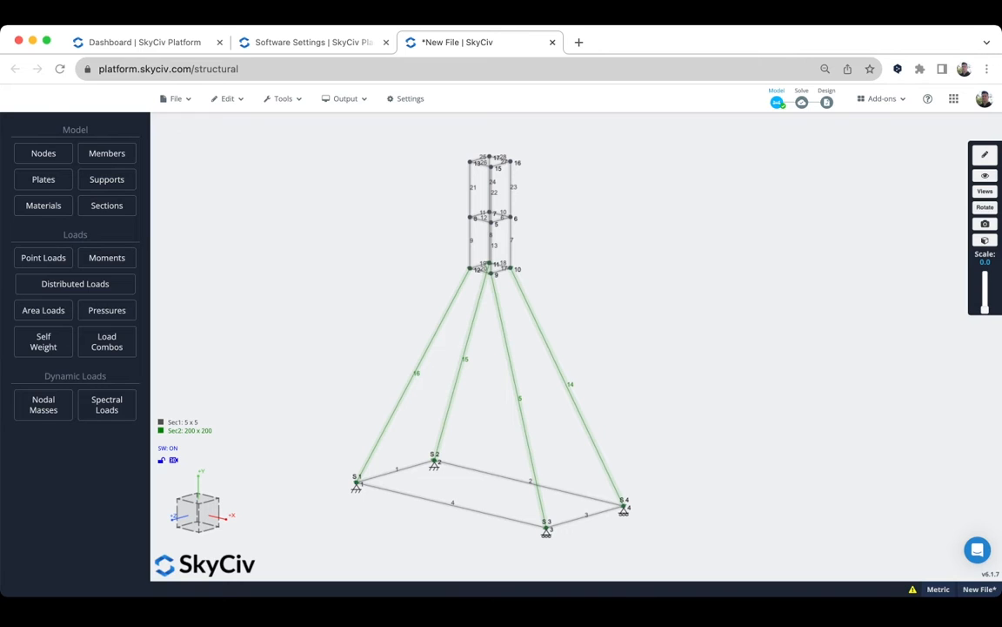
pyautogui.scroll(1, 451, 306)
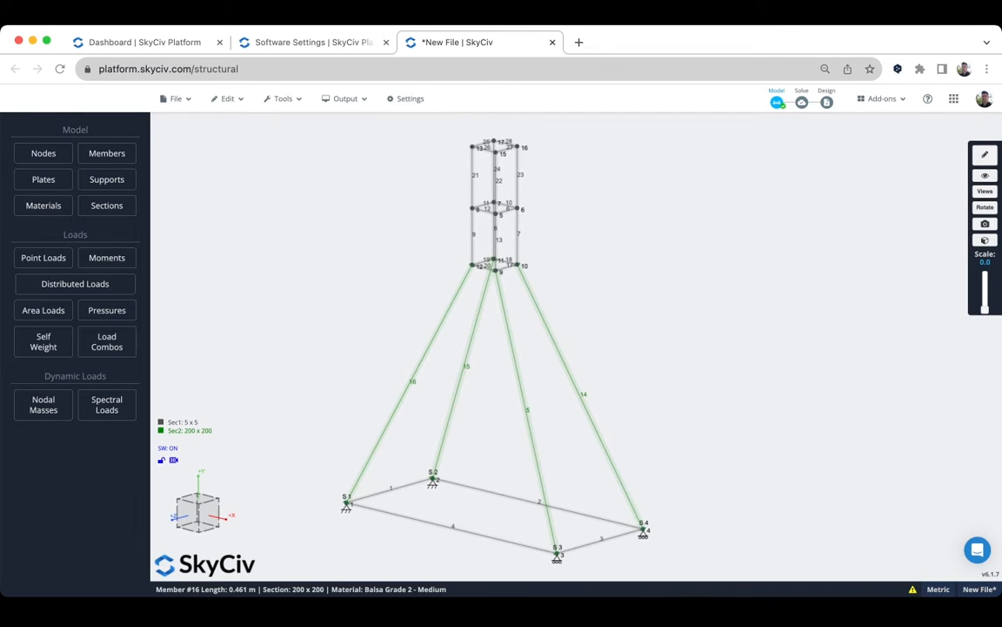
pyautogui.scroll(-1, 377, 280)
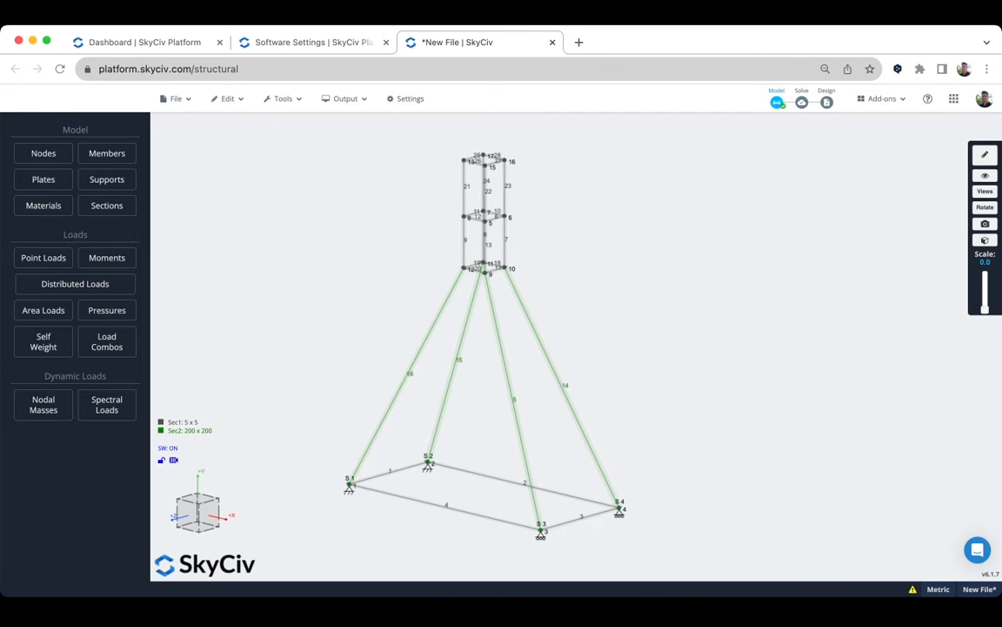
pyautogui.moveTo(360, 409); pyautogui.dragTo(428, 415, button='right')
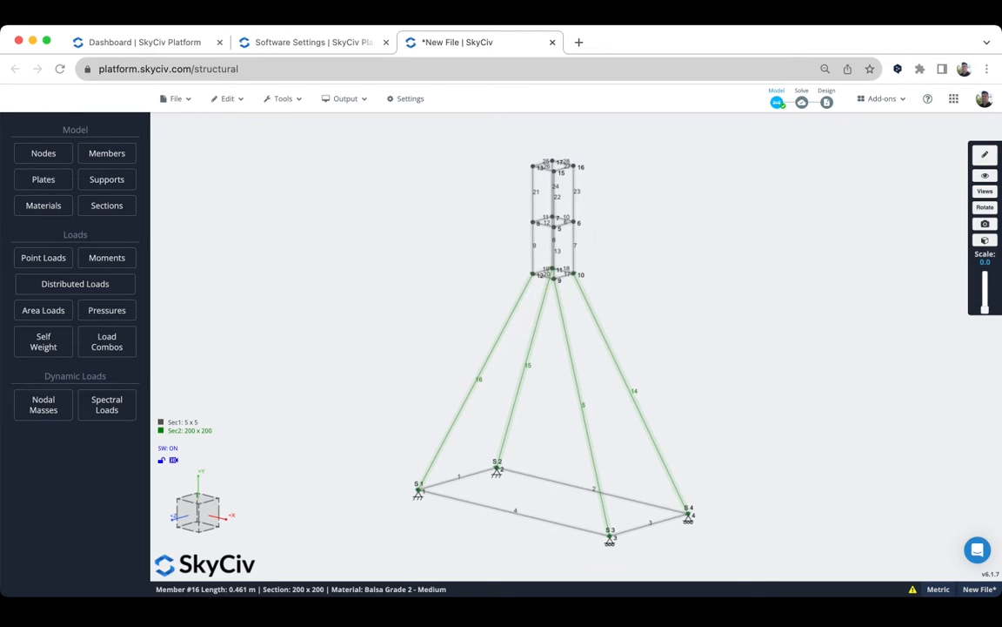
# Delete the four sloping leg members between the base rectangle and the upper column
pyautogui.moveTo(444, 412)
pyautogui.mouseDown()
pyautogui.moveTo(468, 413)
pyautogui.moveTo(486, 393)
pyautogui.moveTo(428, 405)
pyautogui.moveTo(442, 401)
pyautogui.mouseUp()
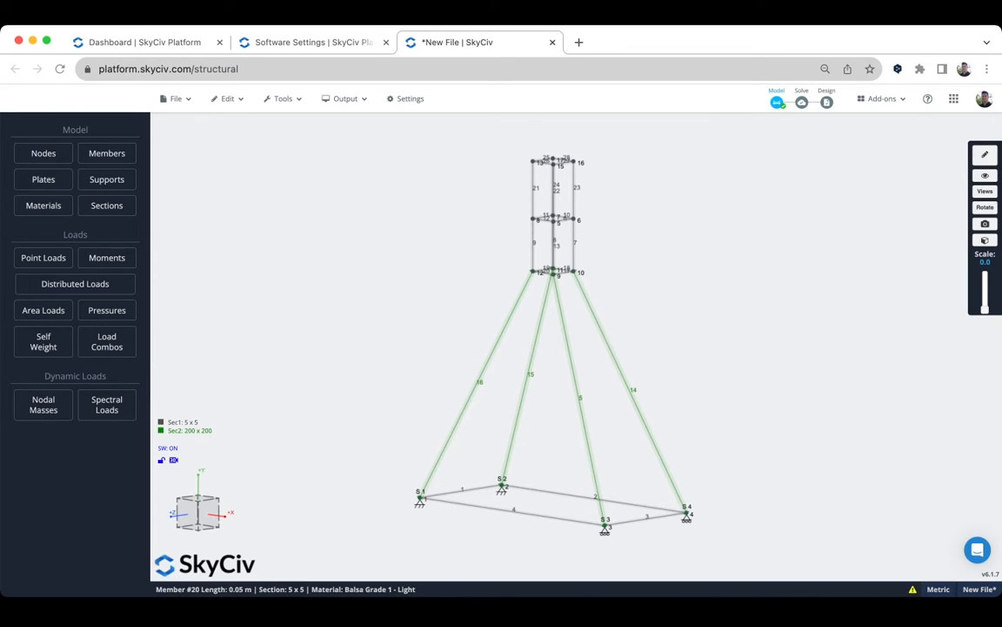
pyautogui.moveTo(375, 327); pyautogui.dragTo(688, 394)
pyautogui.press('Delete')
pyautogui.press('Return')
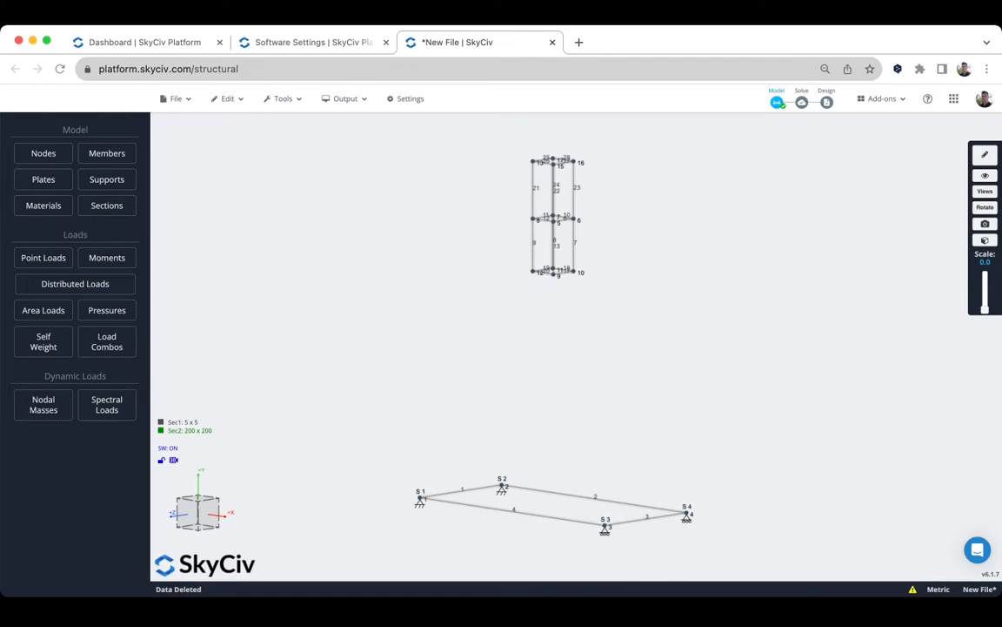
# Open the node definition and inspect the coordinates of node 1 at the base corner with support S1
pyautogui.moveTo(557, 348); pyautogui.dragTo(496, 368, button='right')
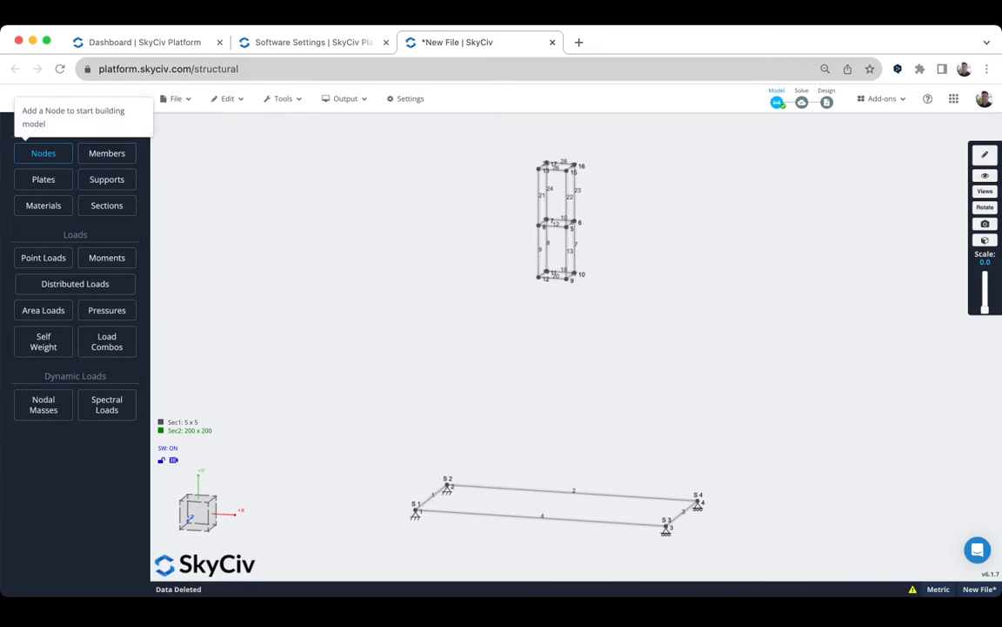
pyautogui.click(43, 154)
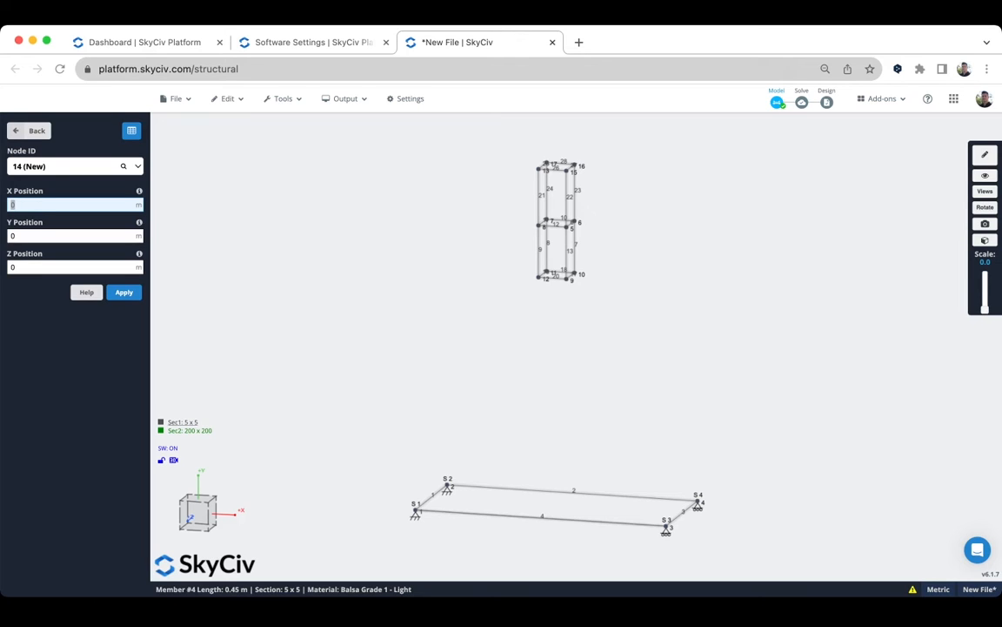
pyautogui.moveTo(540, 418); pyautogui.dragTo(553, 378, button='right')
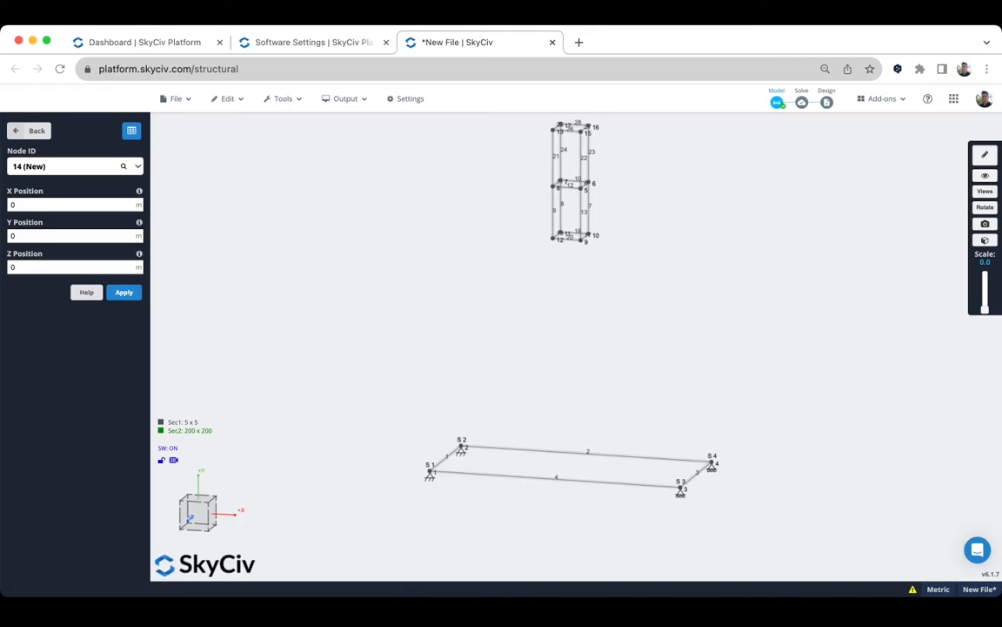
pyautogui.click(20, 204)
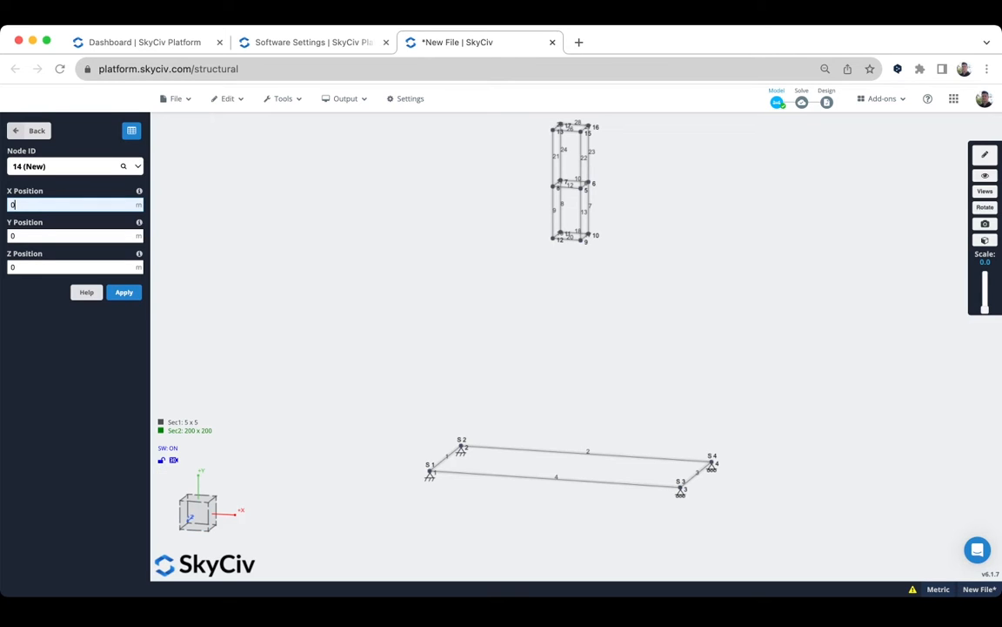
pyautogui.moveTo(315, 427); pyautogui.dragTo(299, 444)
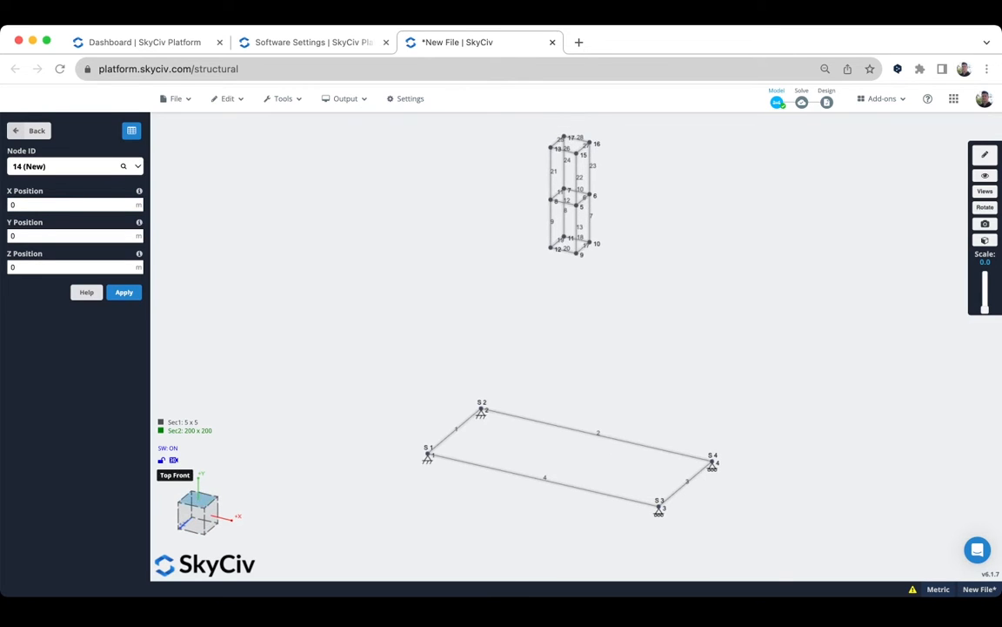
pyautogui.moveTo(315, 487); pyautogui.dragTo(335, 443, button='right')
pyautogui.moveTo(335, 444); pyautogui.dragTo(330, 445)
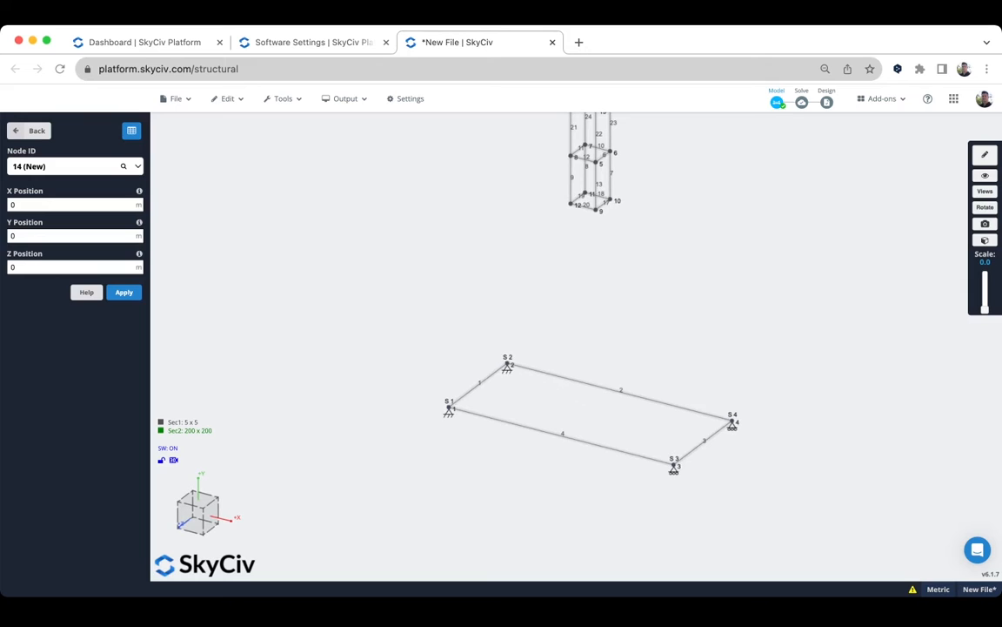
pyautogui.moveTo(330, 445); pyautogui.dragTo(307, 496, button='right')
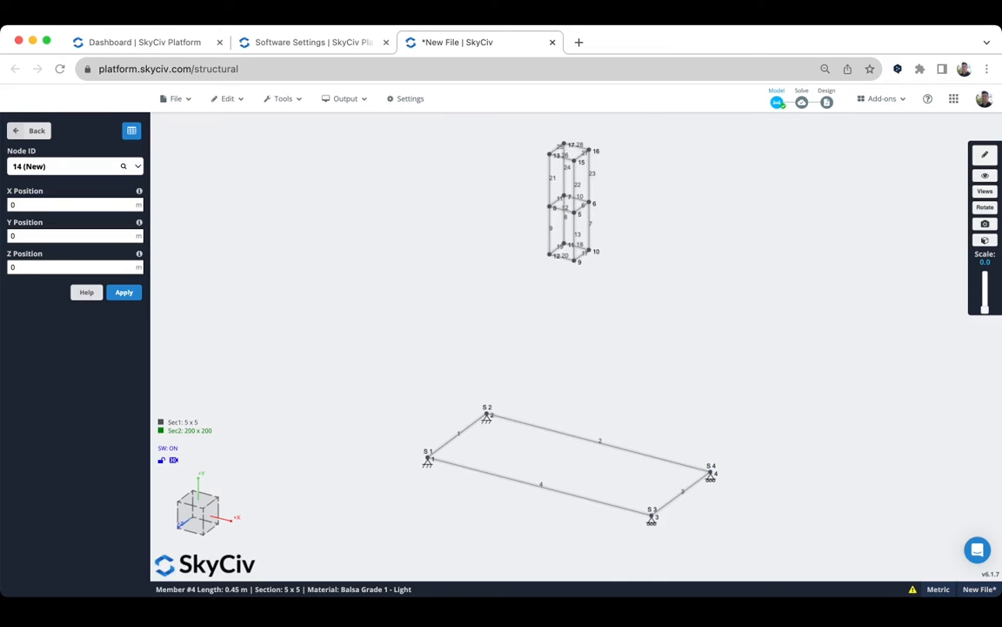
pyautogui.click(430, 455)
pyautogui.click(429, 458)
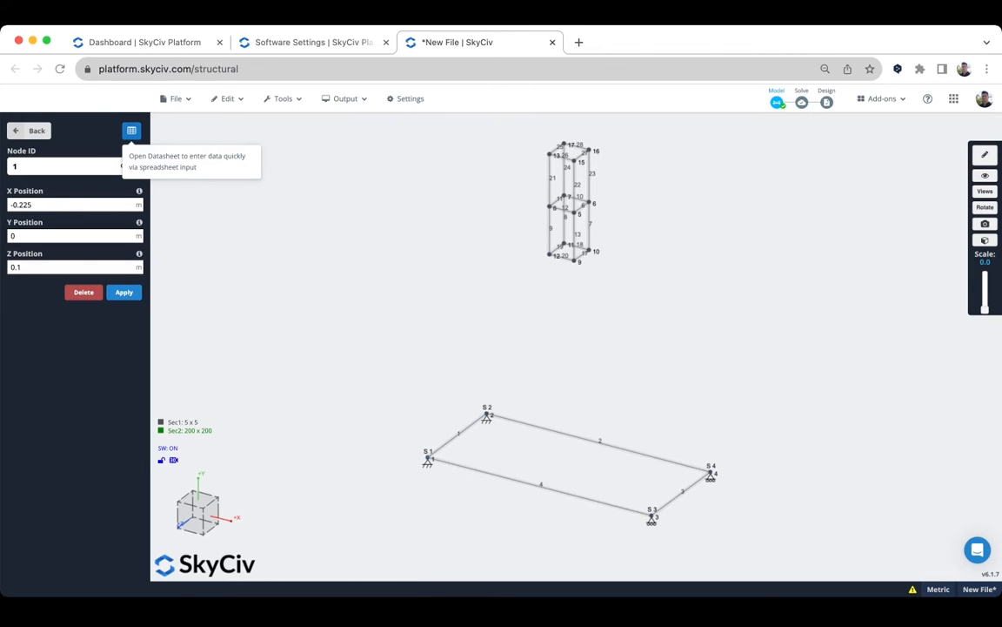
# Add node 18 in the nodes datasheet by copying node 1's coordinates, with its Y position set to 0.1 m
pyautogui.click(132, 131)
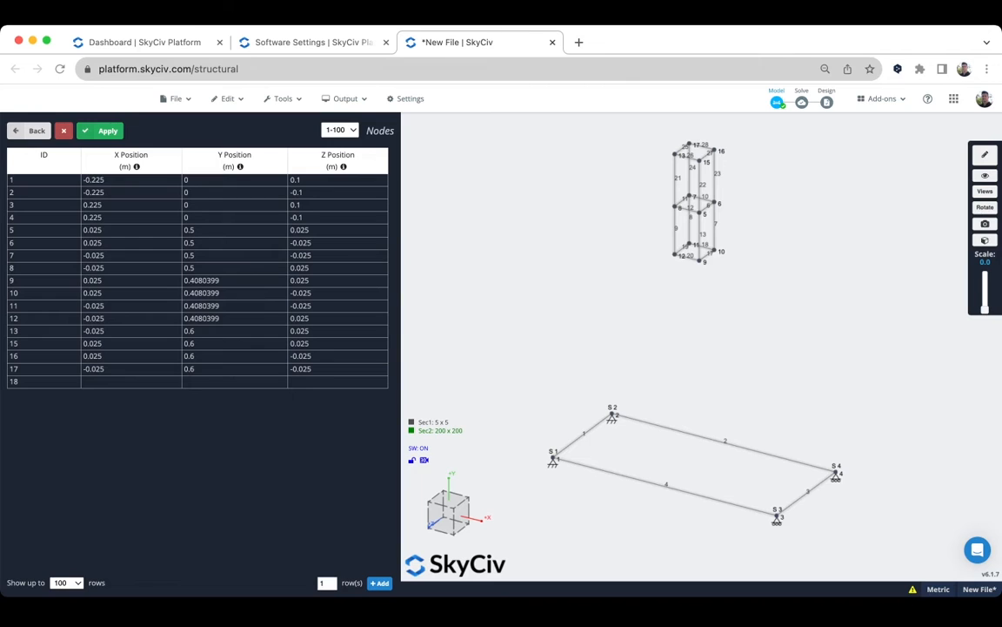
pyautogui.click(43, 180)
pyautogui.moveTo(337, 180); pyautogui.dragTo(130, 180)
pyautogui.press('super+c')
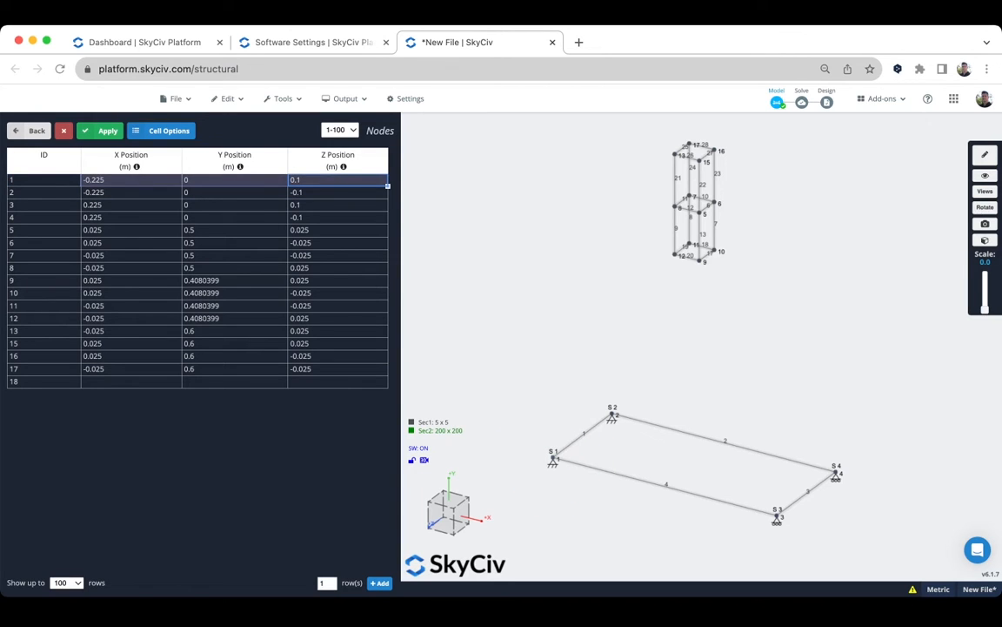
pyautogui.click(132, 381)
pyautogui.press('super+v')
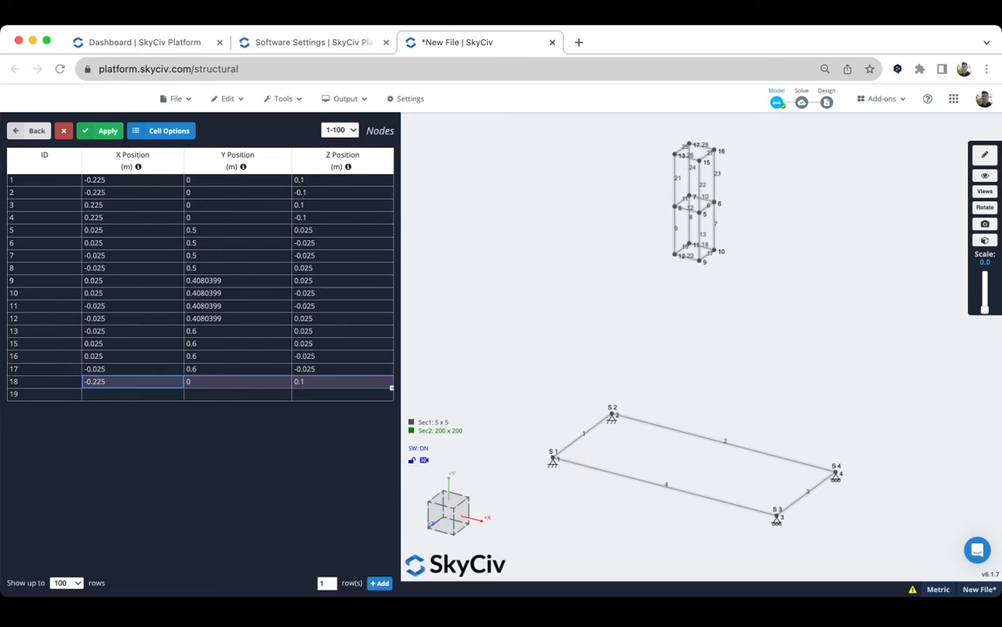
pyautogui.click(237, 382)
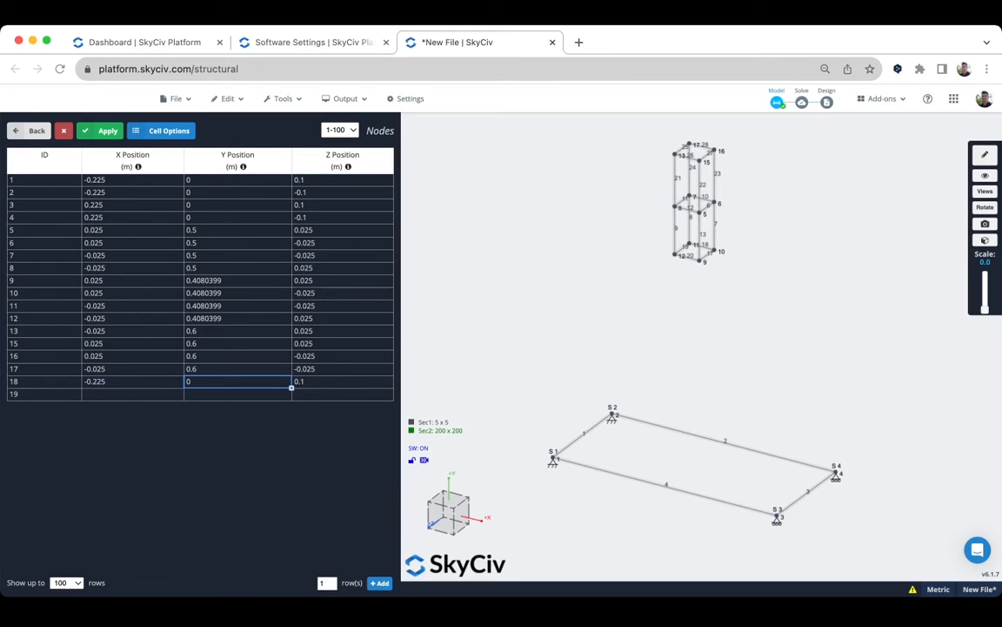
pyautogui.write('0.1')
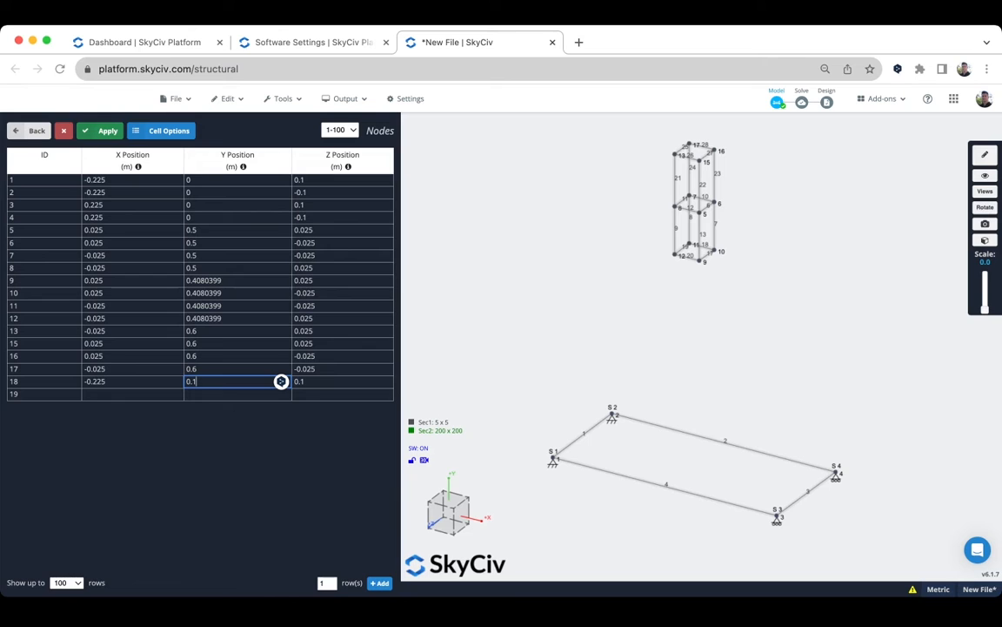
pyautogui.press('Return')
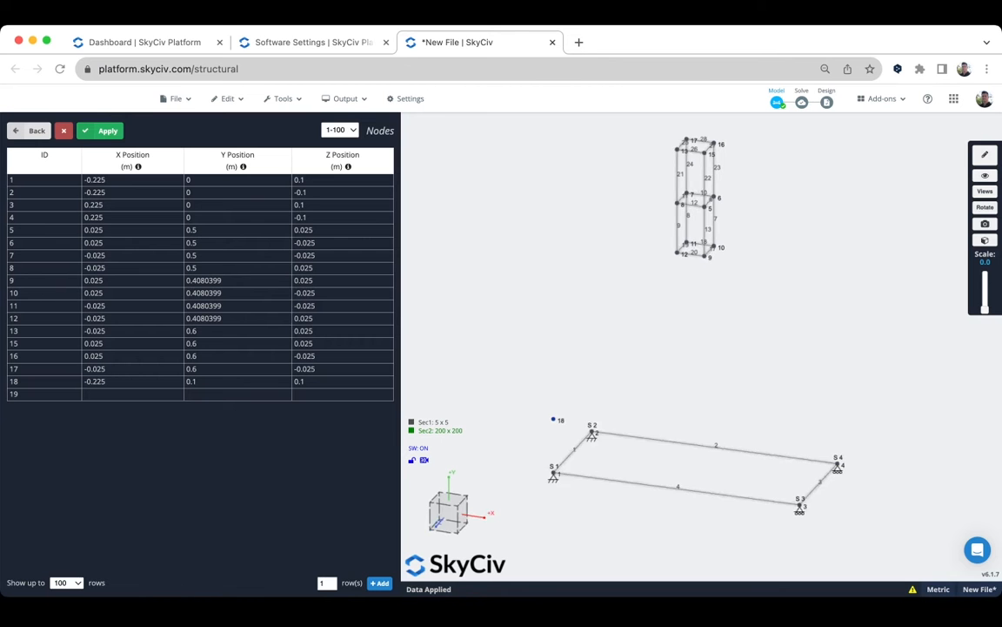
pyautogui.moveTo(661, 348); pyautogui.dragTo(699, 343)
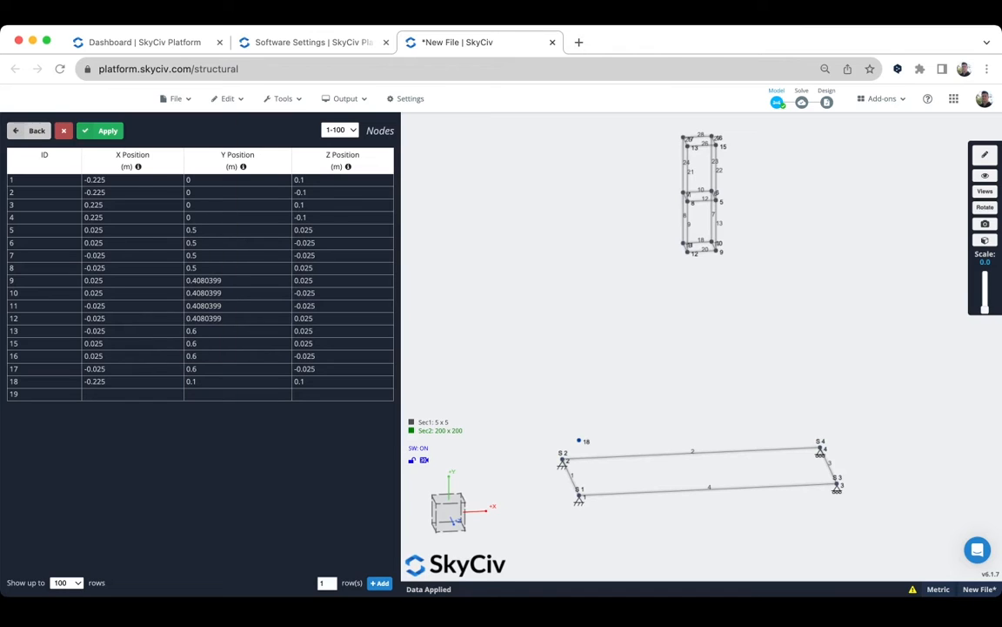
pyautogui.moveTo(696, 348); pyautogui.dragTo(664, 343)
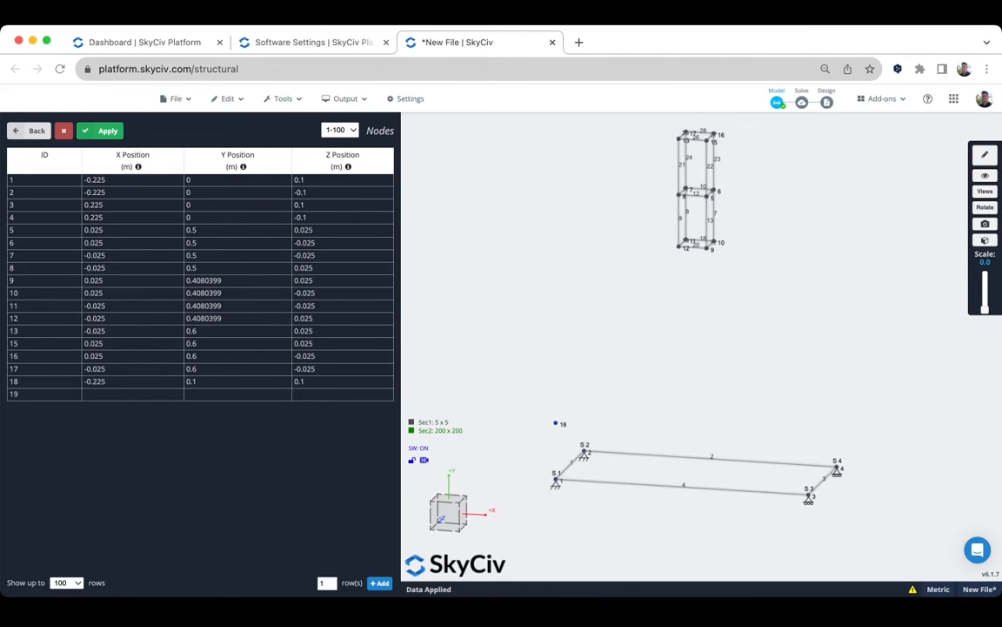
# Copy the coordinates of base nodes 1 to 4 into four datasheet rows starting at row 18
pyautogui.moveTo(131, 179); pyautogui.dragTo(348, 216)
pyautogui.hotkey('ctrl', 'c')
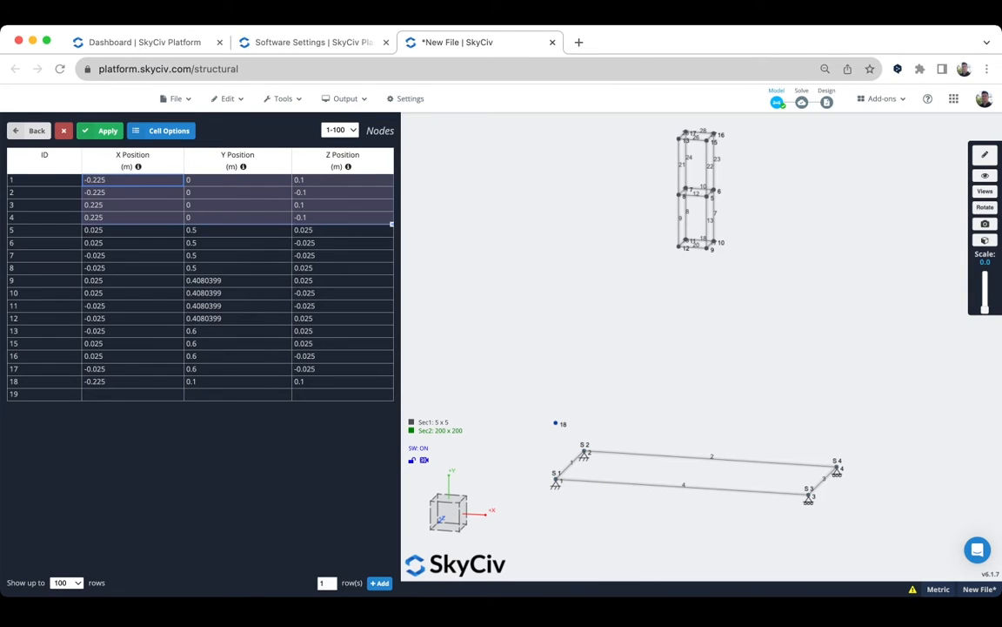
pyautogui.click(556, 423)
pyautogui.hotkey('ctrl', 'v')
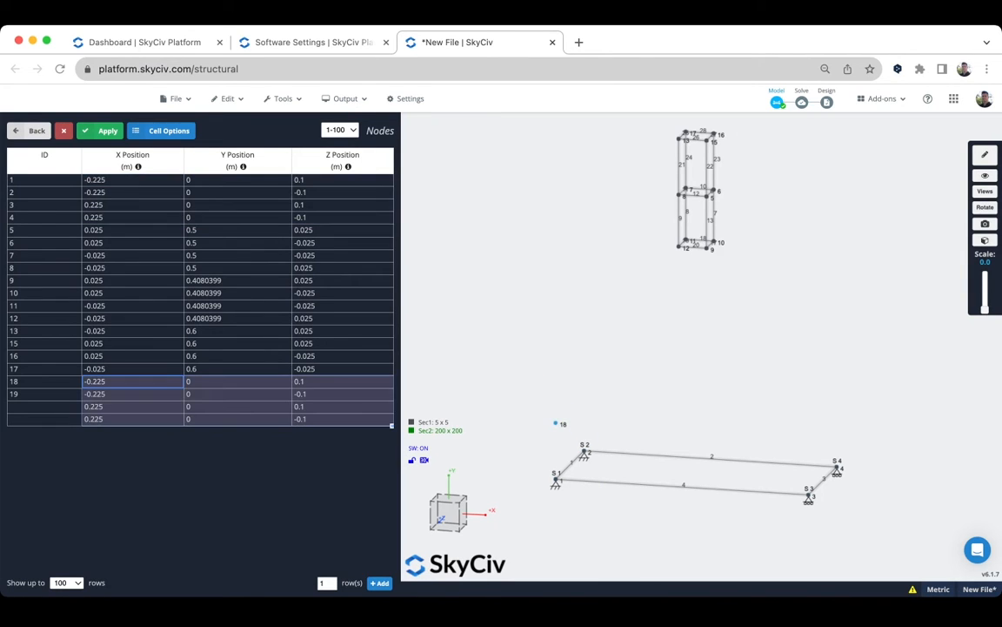
# Set the Y position of all four copied node rows to 0.1 m, apply the data and leave the datasheet
pyautogui.click(261, 381)
pyautogui.write('0.1')
pyautogui.press('Tab')
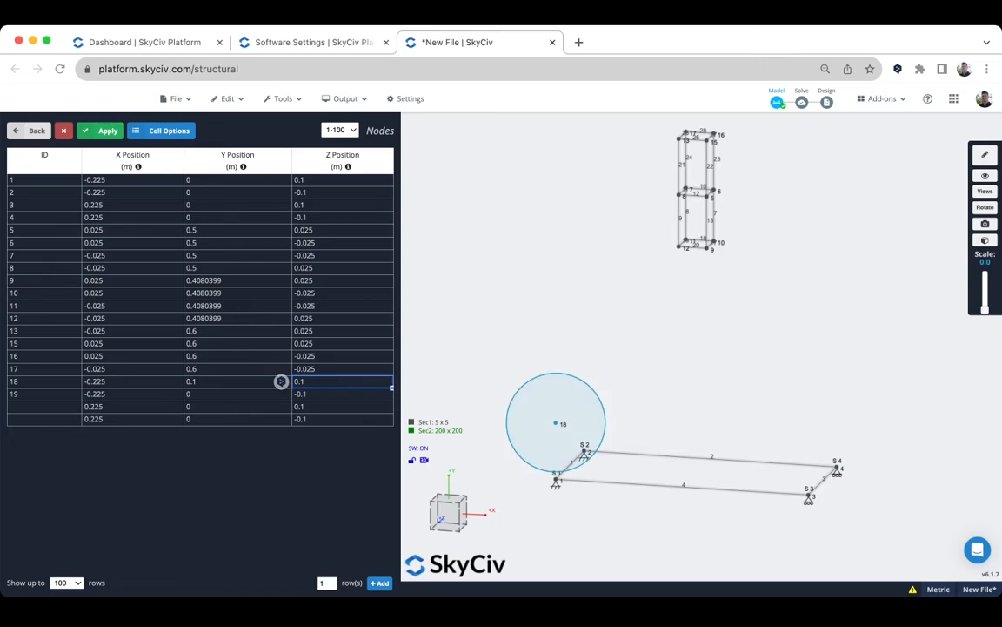
pyautogui.click(281, 382)
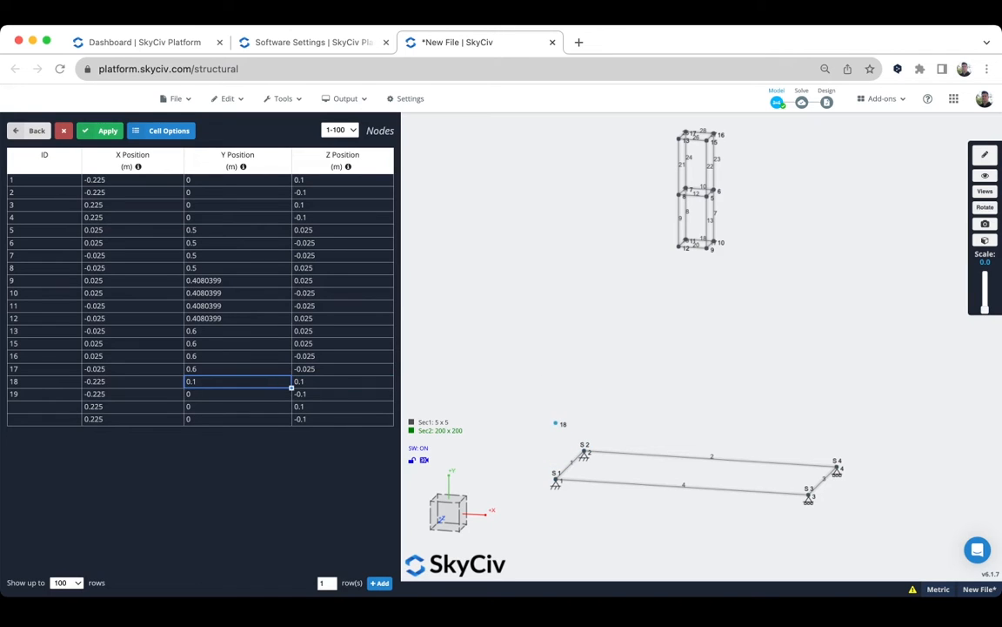
pyautogui.press('Down')
pyautogui.write('0.1')
pyautogui.press('Down')
pyautogui.write('0.1')
pyautogui.press('Down')
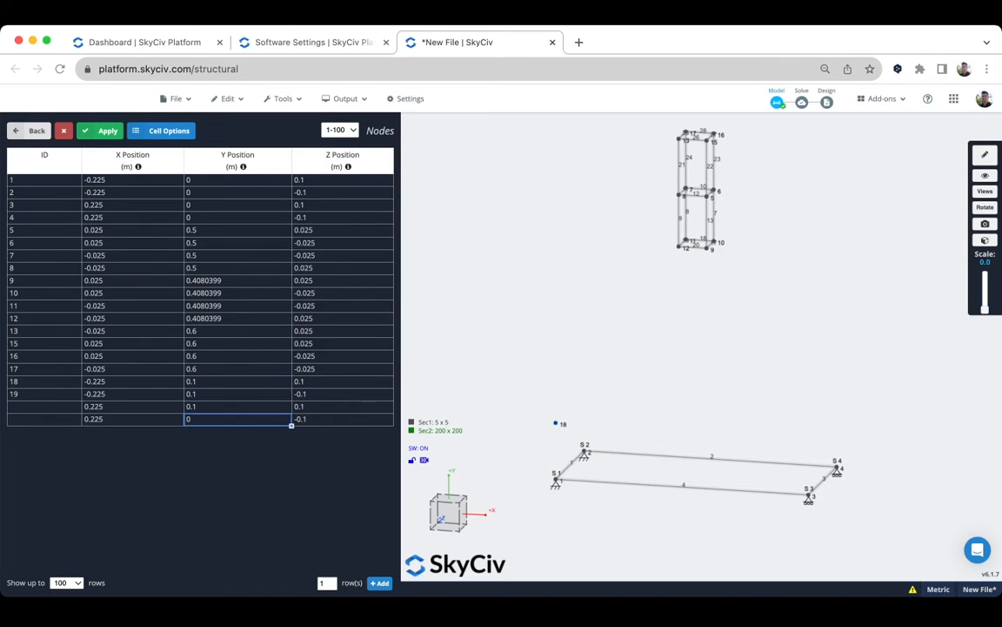
pyautogui.click(101, 130)
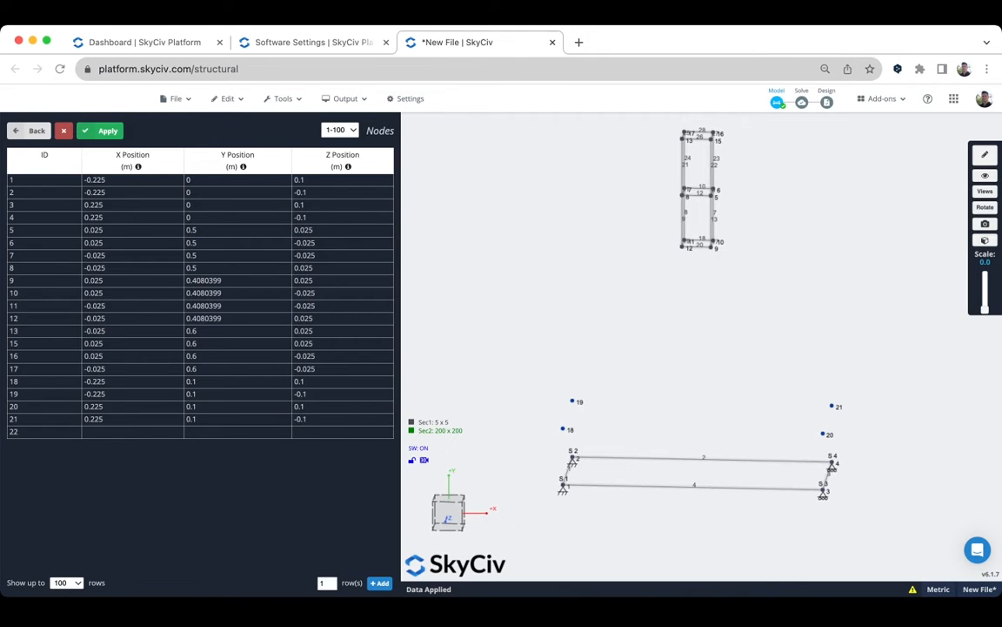
pyautogui.click(28, 130)
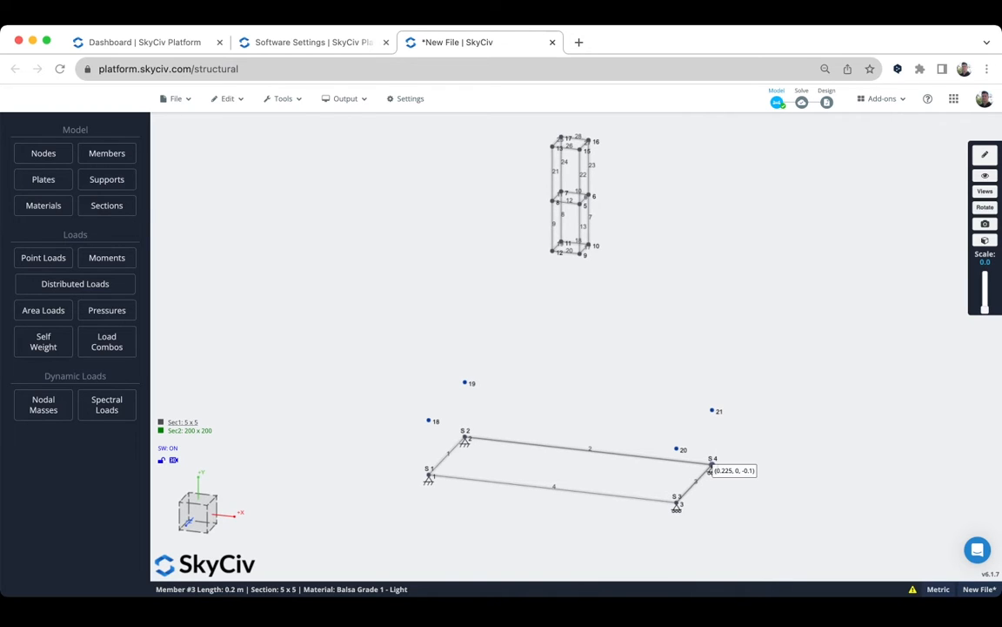
# Draw four vertical members from the base corners to the new nodes above: 4–21, 2–19, 1–18 and 3–20
pyautogui.click(712, 468)
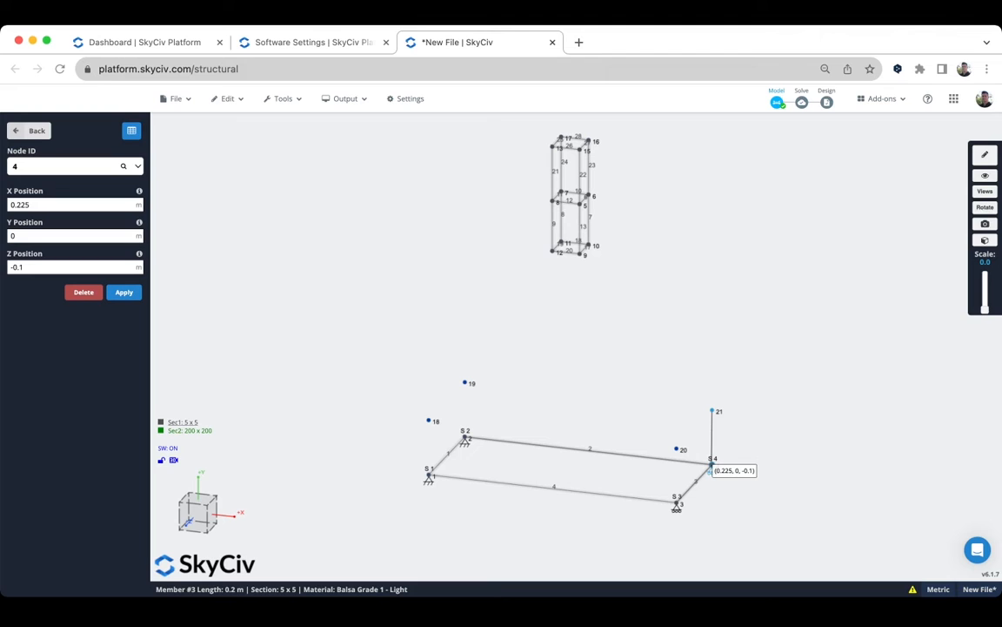
pyautogui.moveTo(712, 465); pyautogui.dragTo(712, 410)
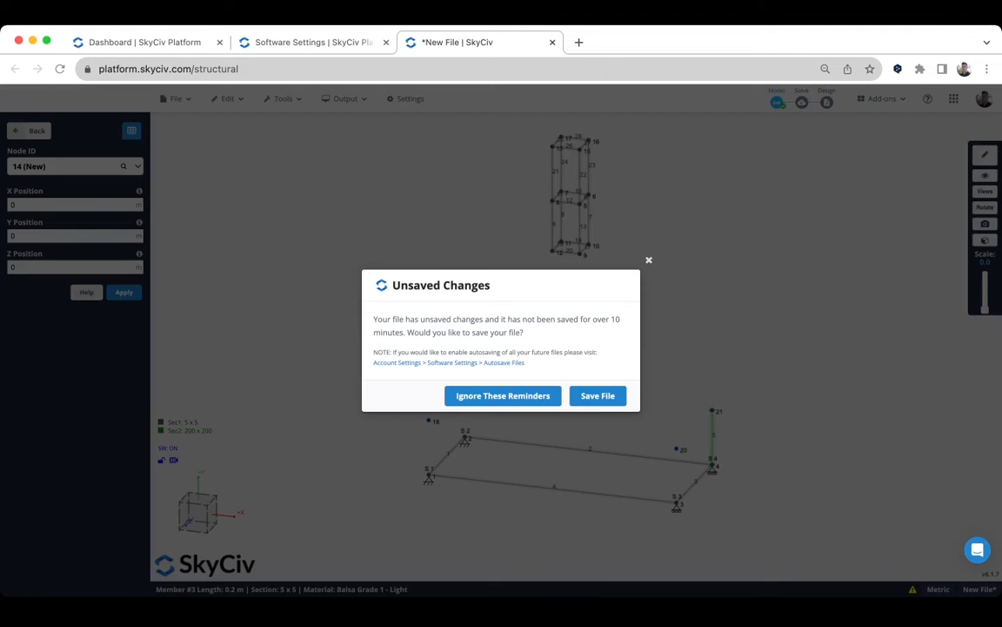
pyautogui.press('Escape')
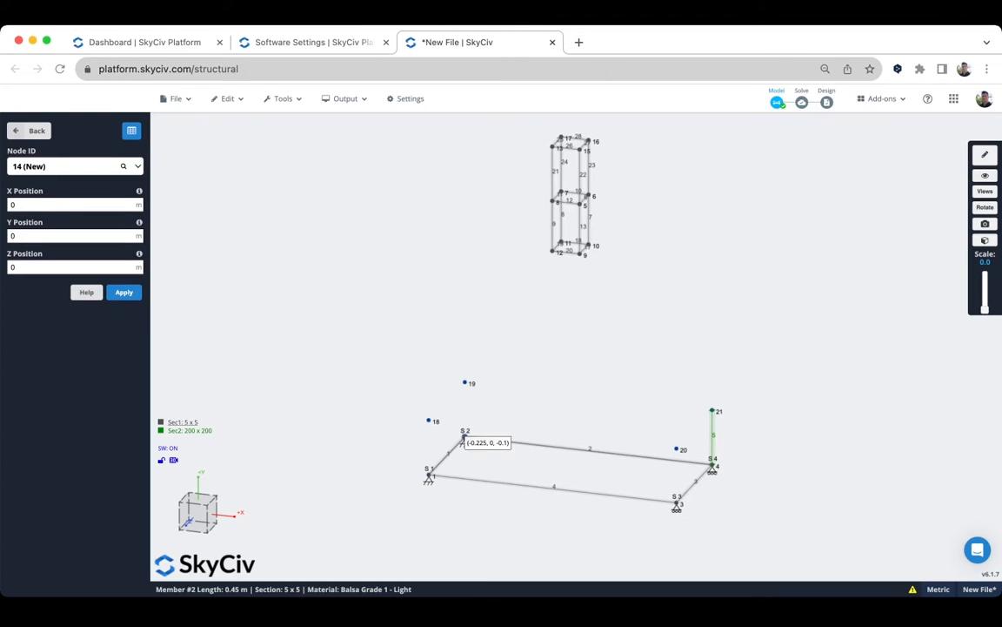
pyautogui.moveTo(463, 434); pyautogui.dragTo(464, 383)
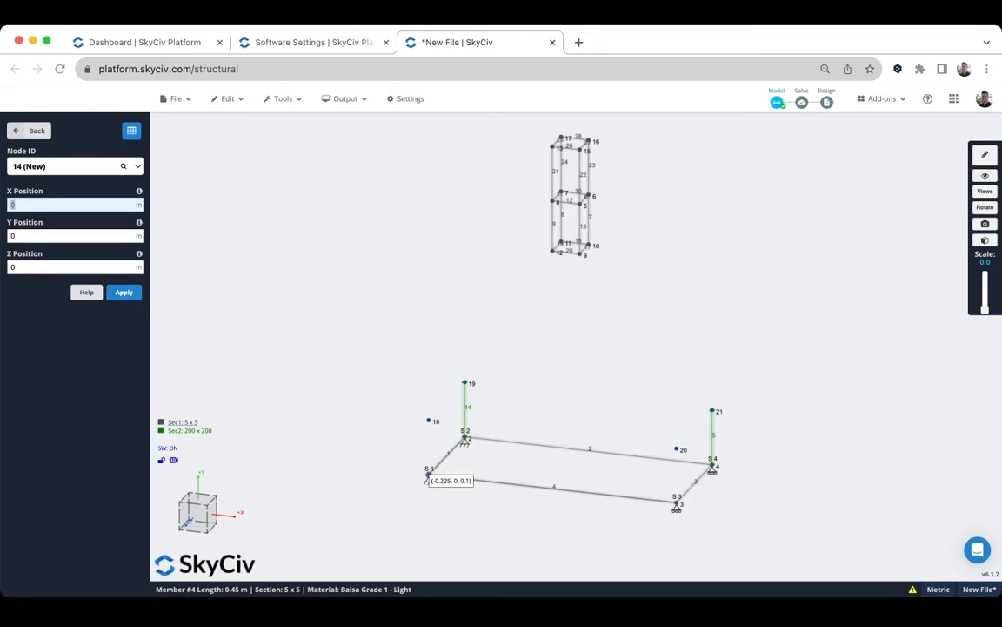
pyautogui.moveTo(428, 470); pyautogui.dragTo(429, 421)
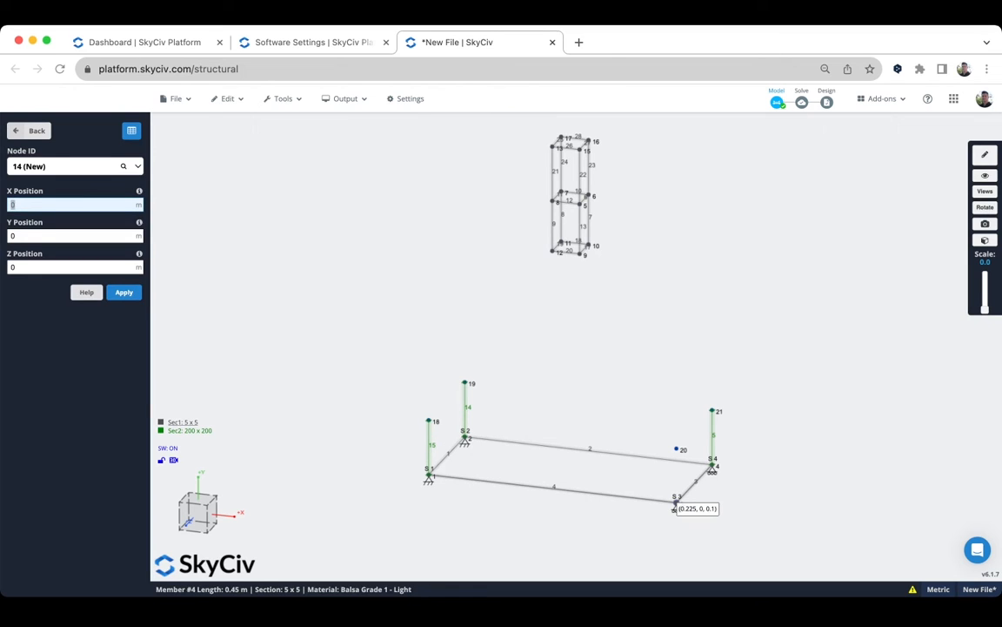
pyautogui.moveTo(674, 507); pyautogui.dragTo(677, 450)
pyautogui.click(29, 131)
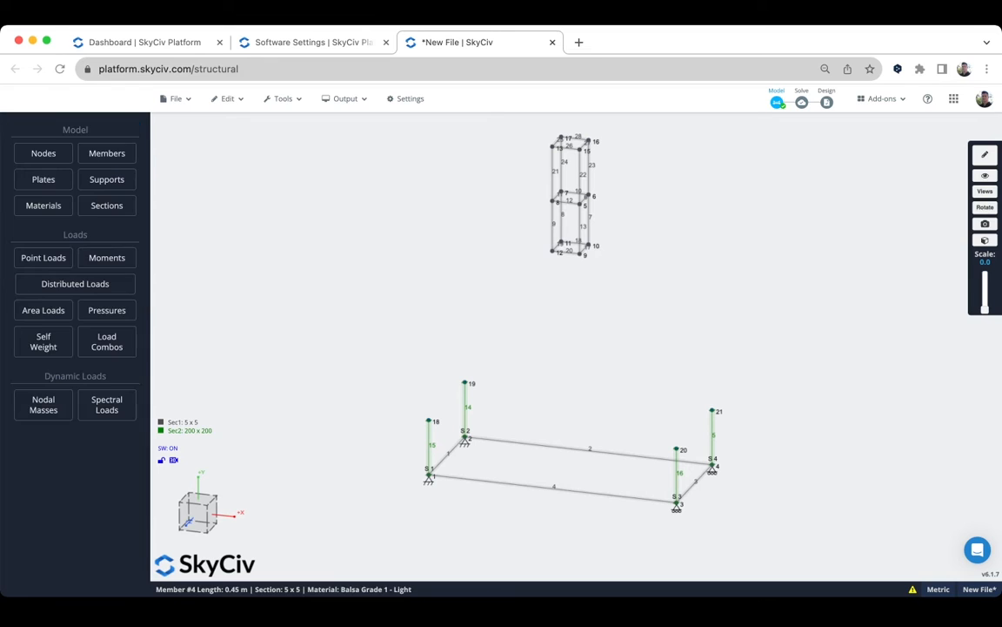
# Create a frame member with section ID 1 from node 19 to node 21
pyautogui.click(106, 153)
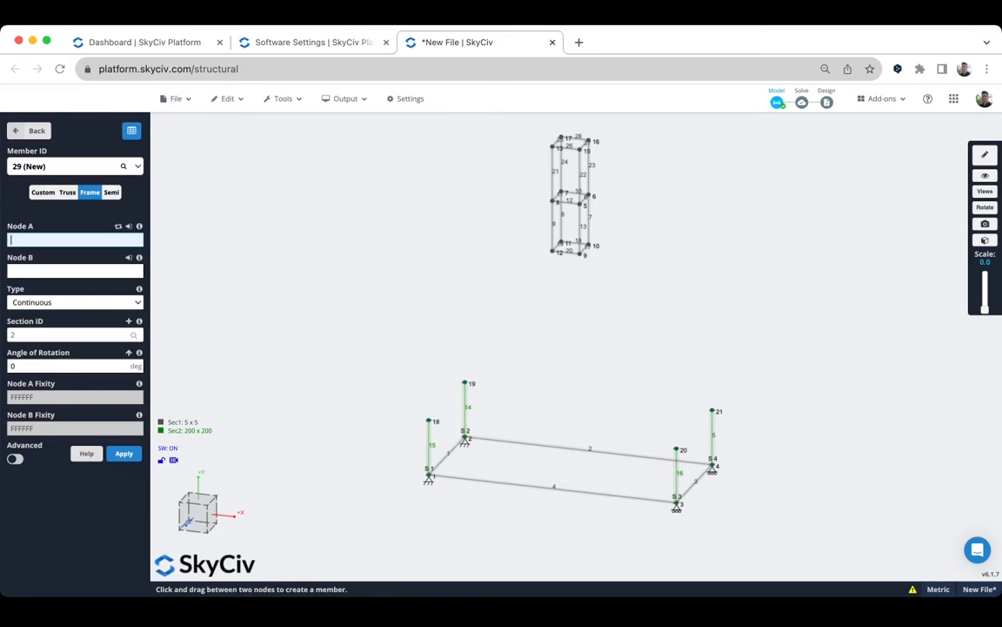
pyautogui.click(67, 335)
pyautogui.write('1')
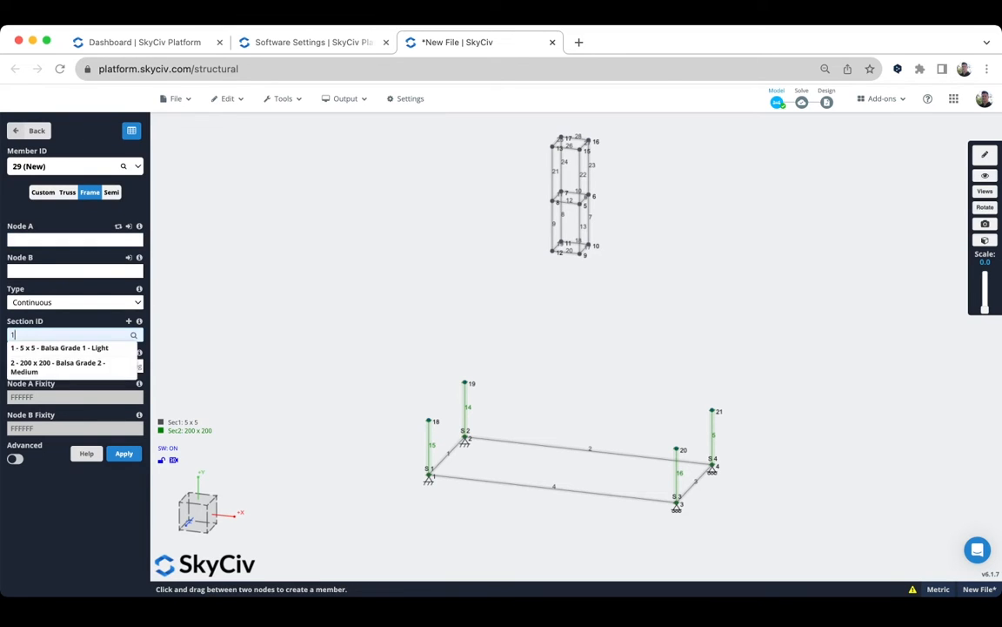
pyautogui.click(68, 240)
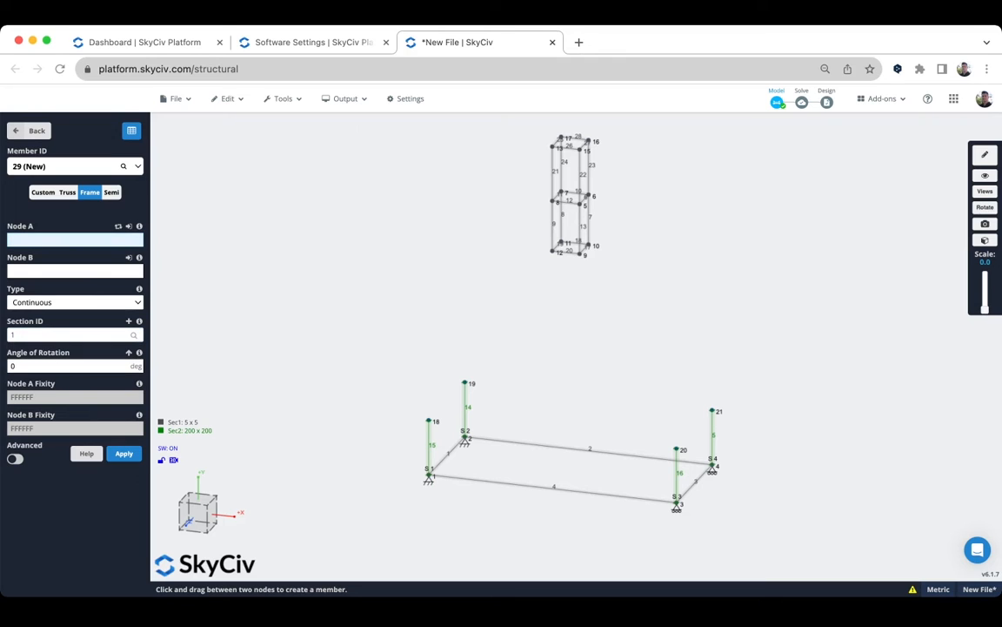
pyautogui.click(466, 384)
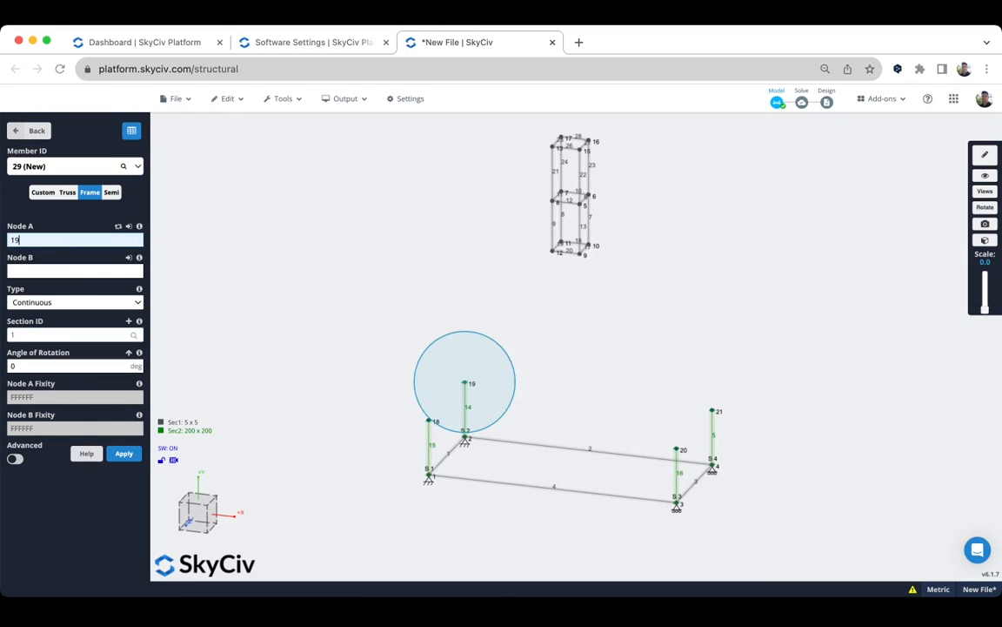
pyautogui.click(713, 411)
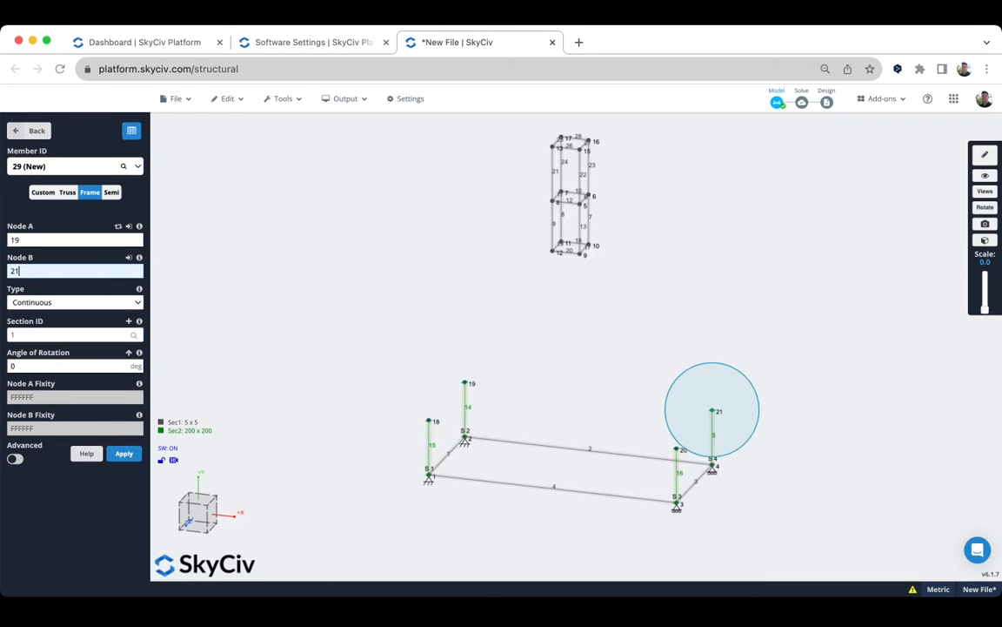
pyautogui.press('Return')
# Complete the upper rectangle with section 1 members between nodes 21–20, 20–18 and 18–19
pyautogui.write('21')
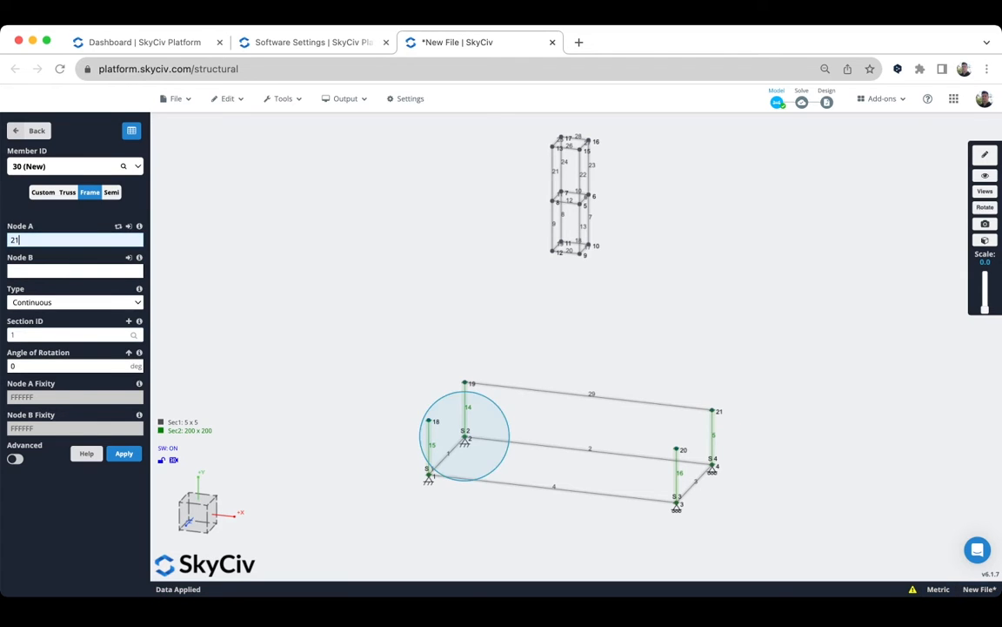
pyautogui.press('Tab')
pyautogui.click(676, 449)
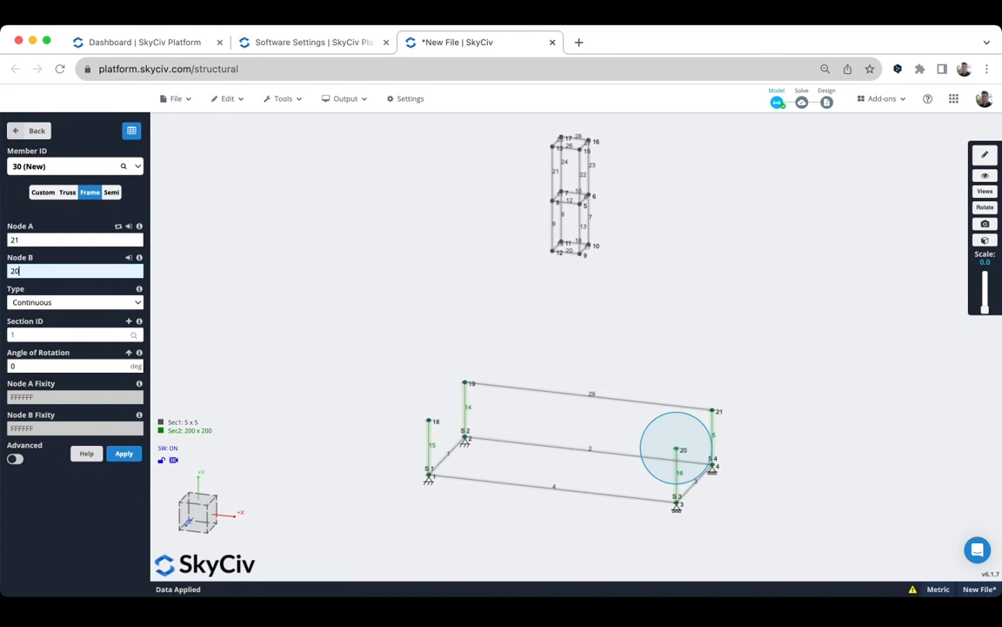
pyautogui.press('Return')
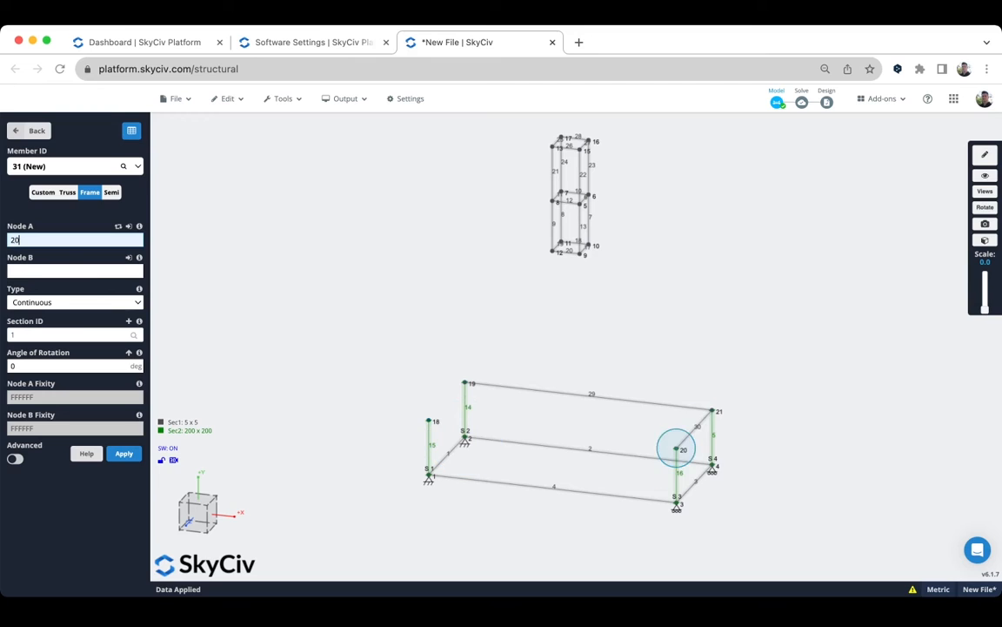
pyautogui.click(676, 448)
pyautogui.click(428, 421)
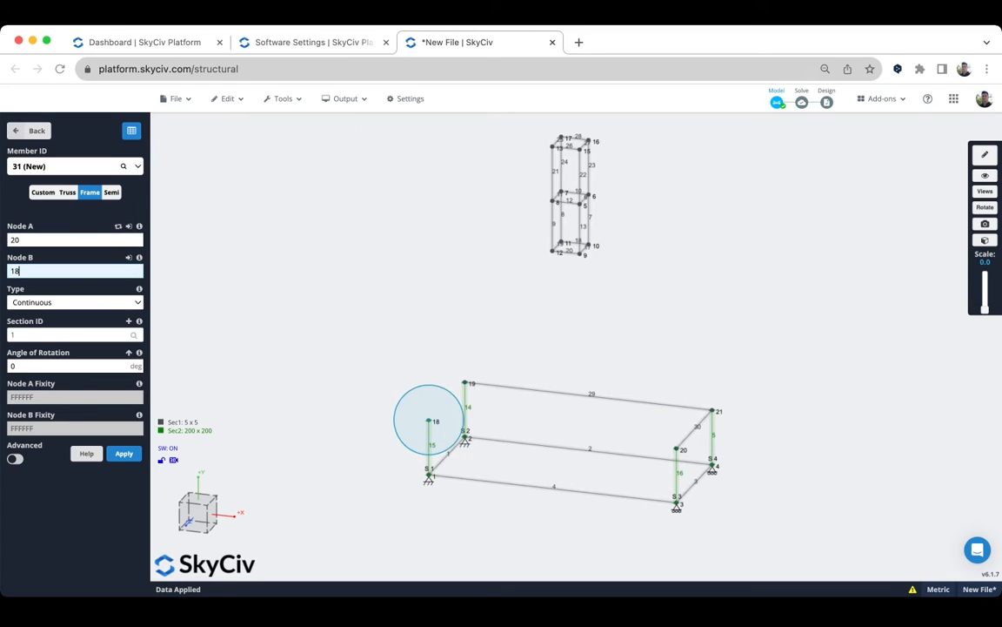
pyautogui.click(428, 421)
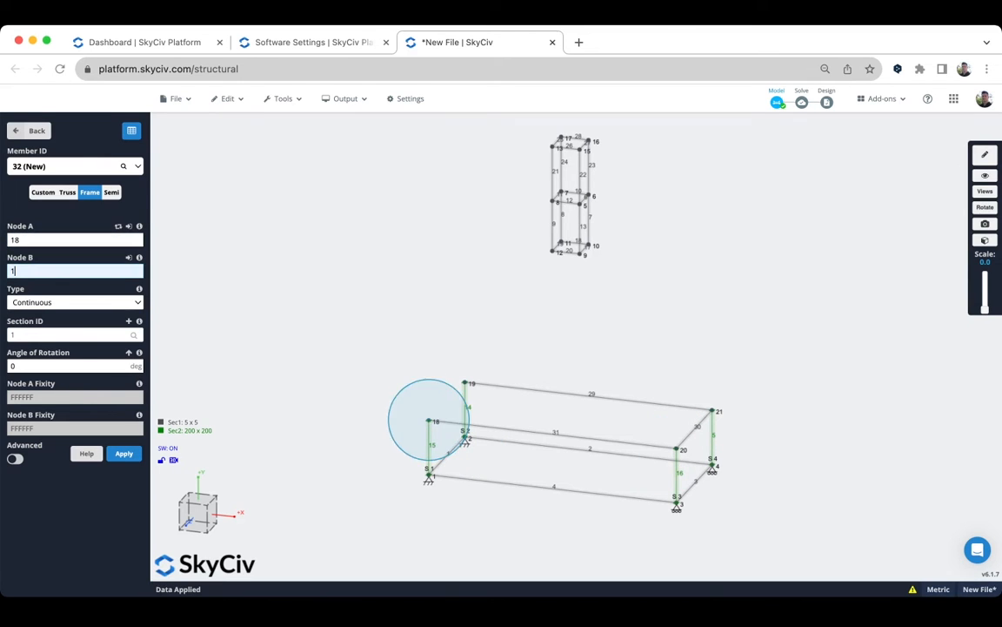
pyautogui.click(465, 383)
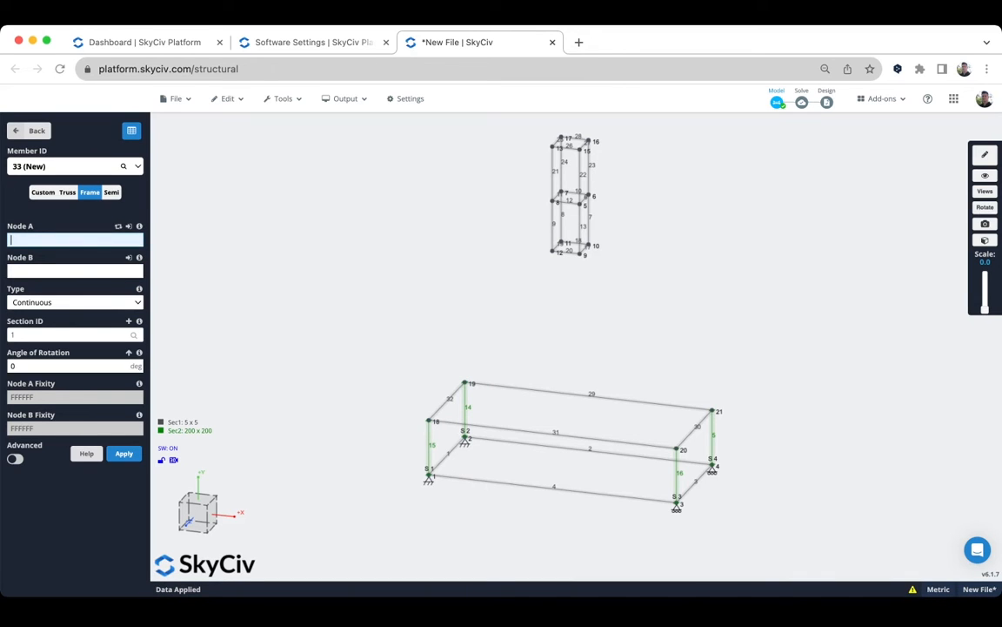
# Draw four sloping frame members from the raised rectangle to the tower base: 19–11, 18–12, 21–10 and 20–9
pyautogui.click(465, 383)
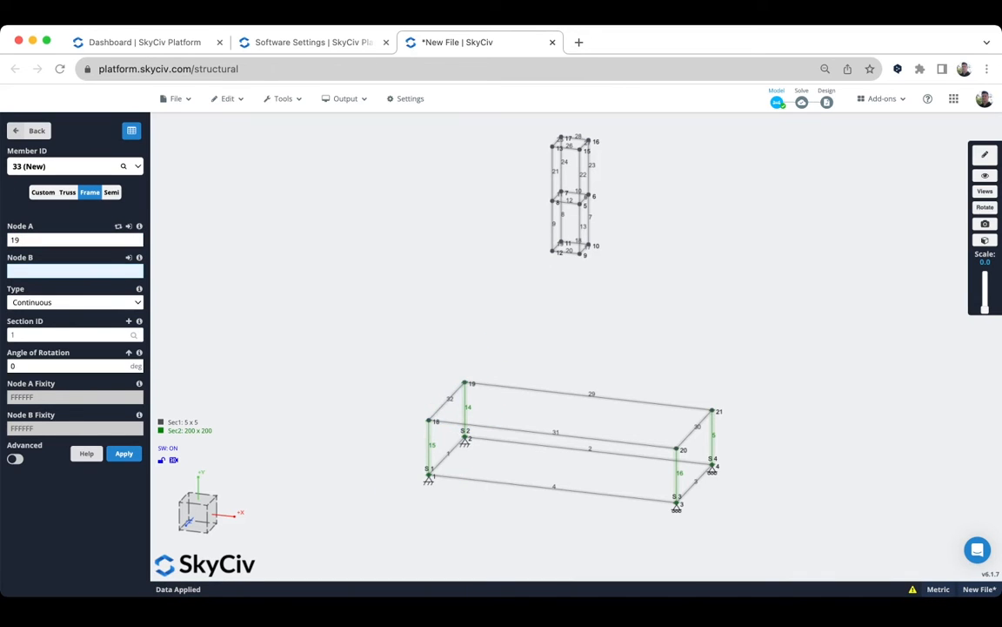
pyautogui.click(561, 242)
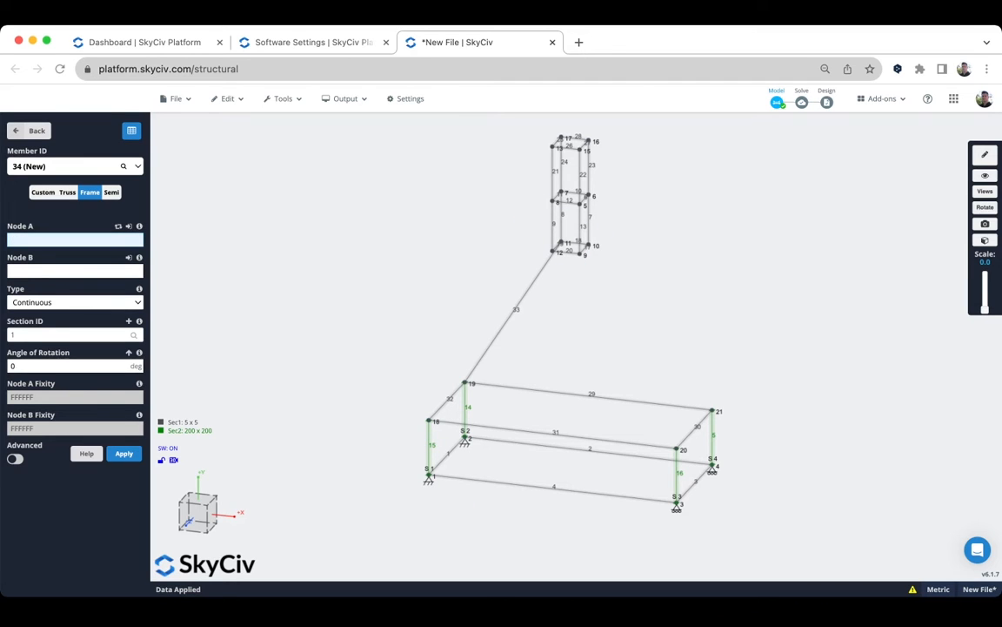
pyautogui.click(429, 422)
pyautogui.click(552, 251)
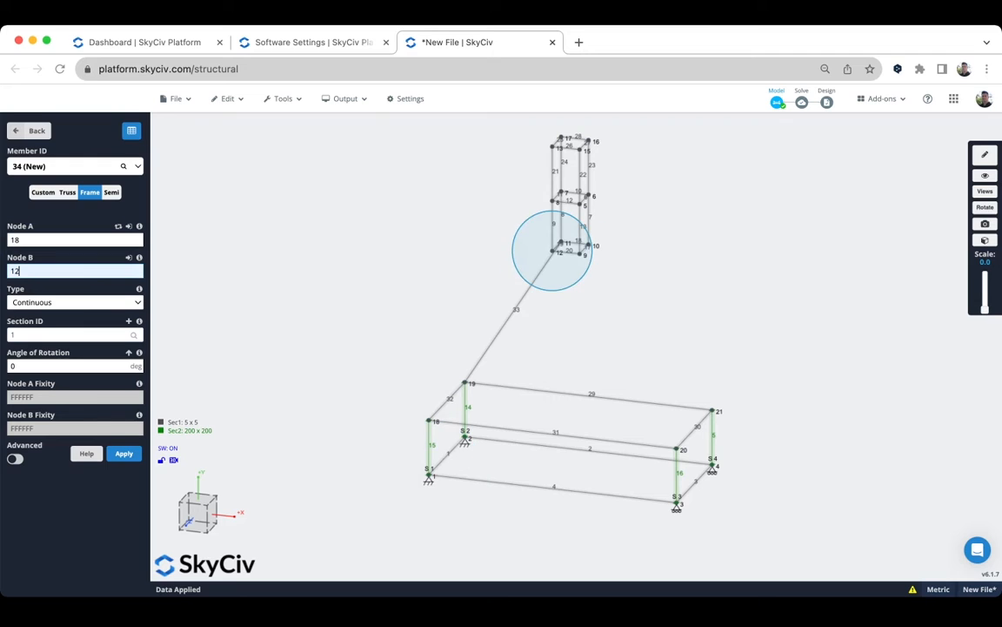
pyautogui.click(711, 410)
pyautogui.click(588, 245)
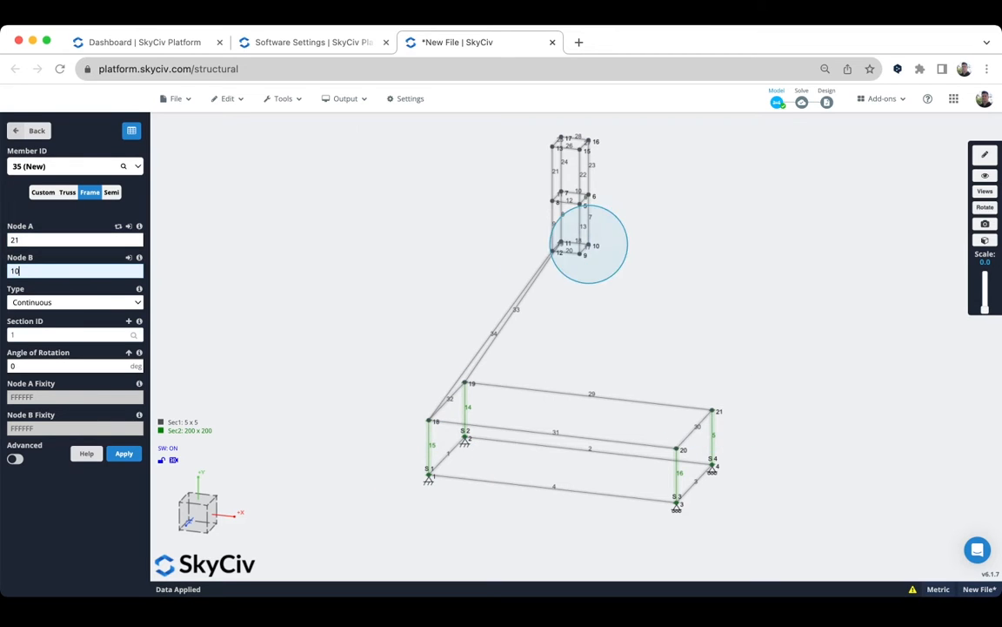
pyautogui.click(466, 436)
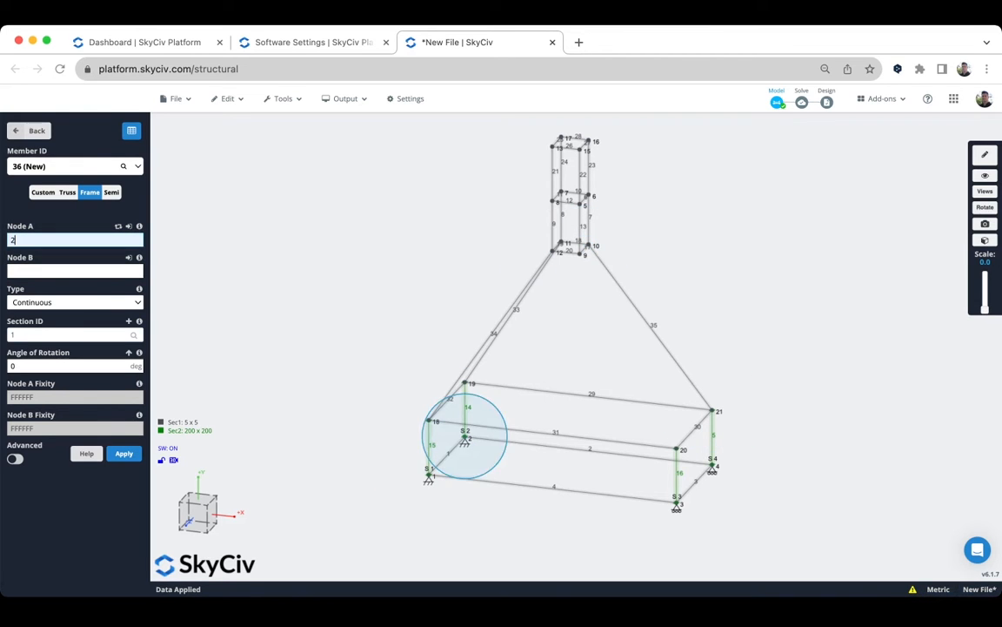
pyautogui.click(676, 448)
pyautogui.click(579, 252)
pyautogui.press('Return')
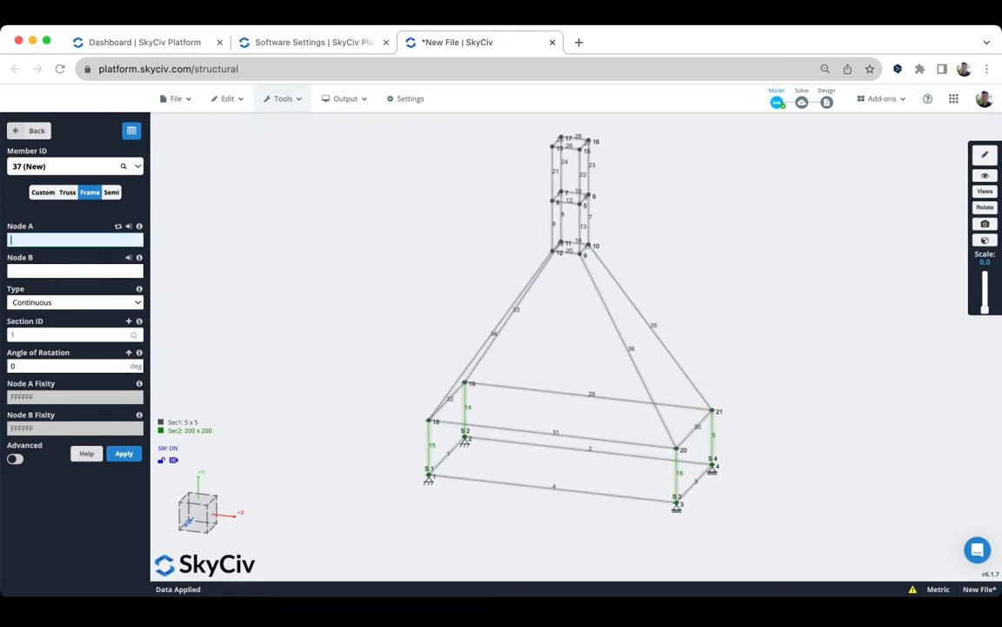
# Show the applied loads on the tower at a display scale of 0.1
pyautogui.moveTo(590, 305); pyautogui.dragTo(492, 306)
pyautogui.moveTo(631, 248); pyautogui.dragTo(694, 240)
pyautogui.scroll(-2, 696, 238)
pyautogui.moveTo(696, 238); pyautogui.dragTo(614, 242, button='right')
pyautogui.moveTo(985, 310); pyautogui.dragTo(985, 308)
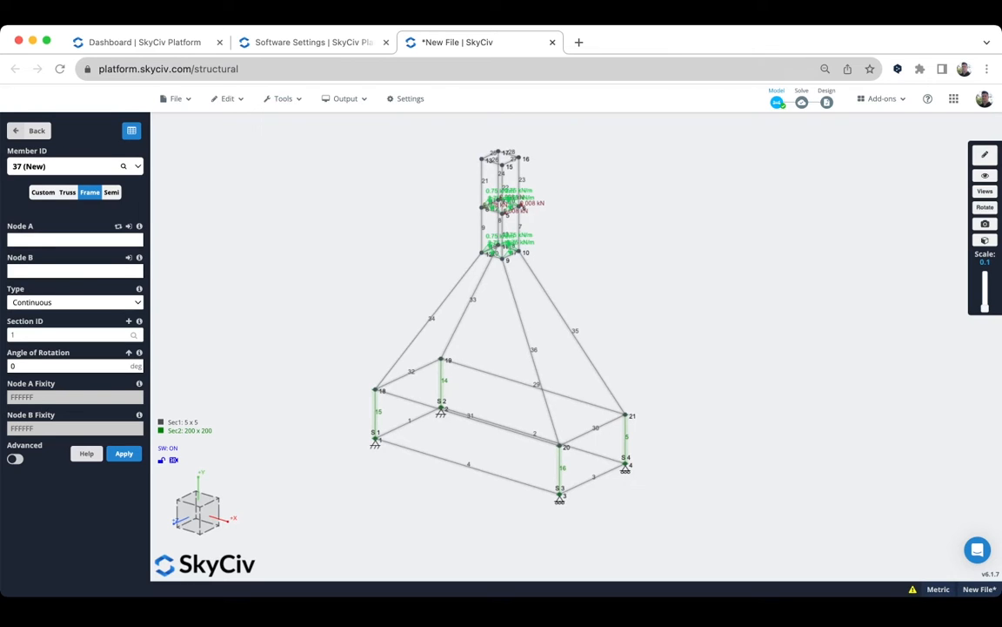
# Test the structure with the Science Olympiad 2023 add-on, review the results and performance score, and close it
pyautogui.moveTo(883, 99)
pyautogui.click(912, 152)
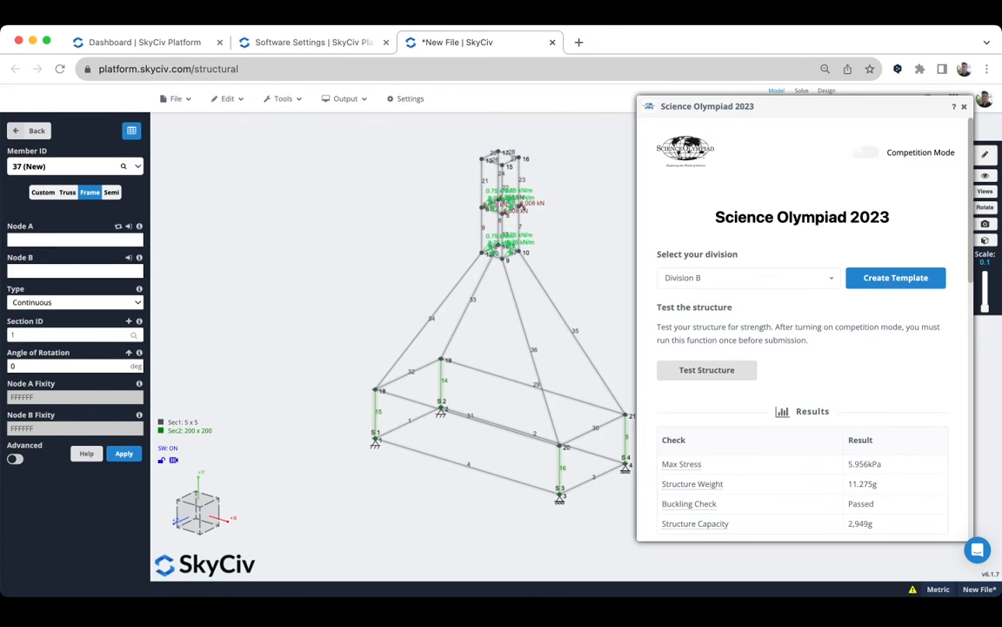
pyautogui.click(707, 370)
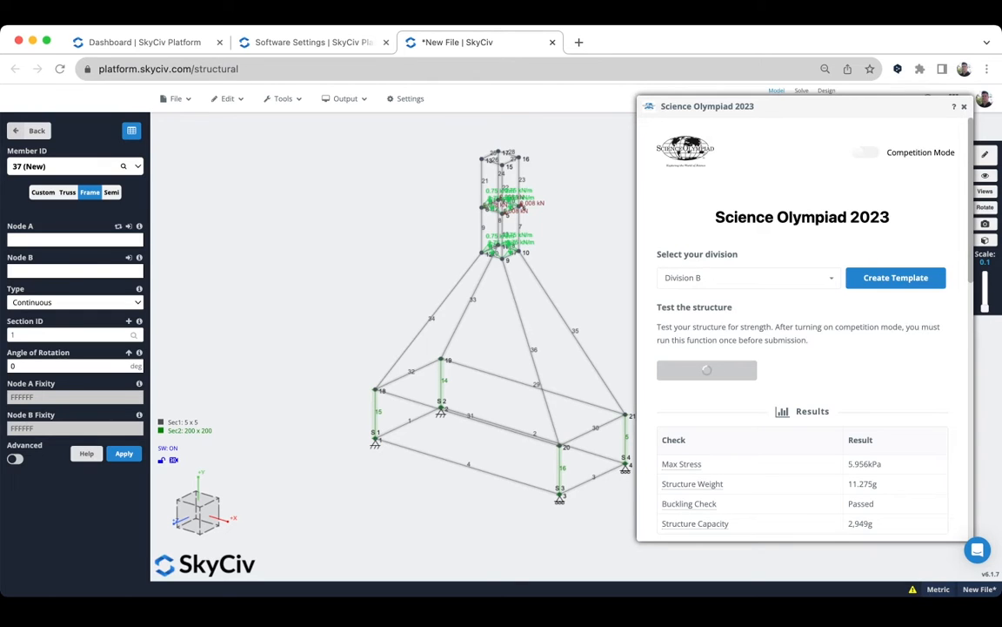
pyautogui.scroll(-2, 757, 484)
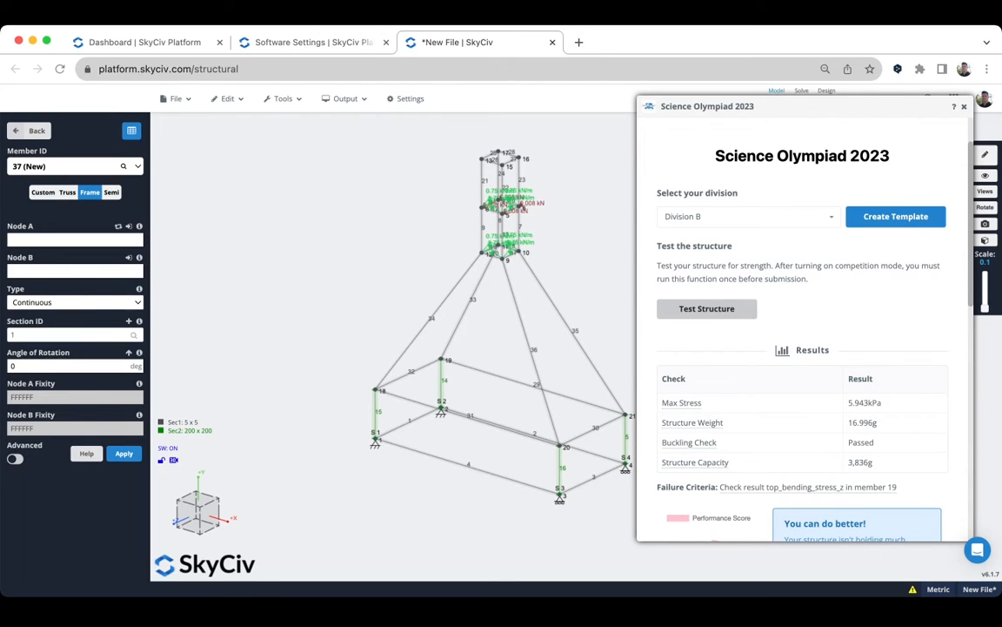
pyautogui.scroll(-2, 800, 331)
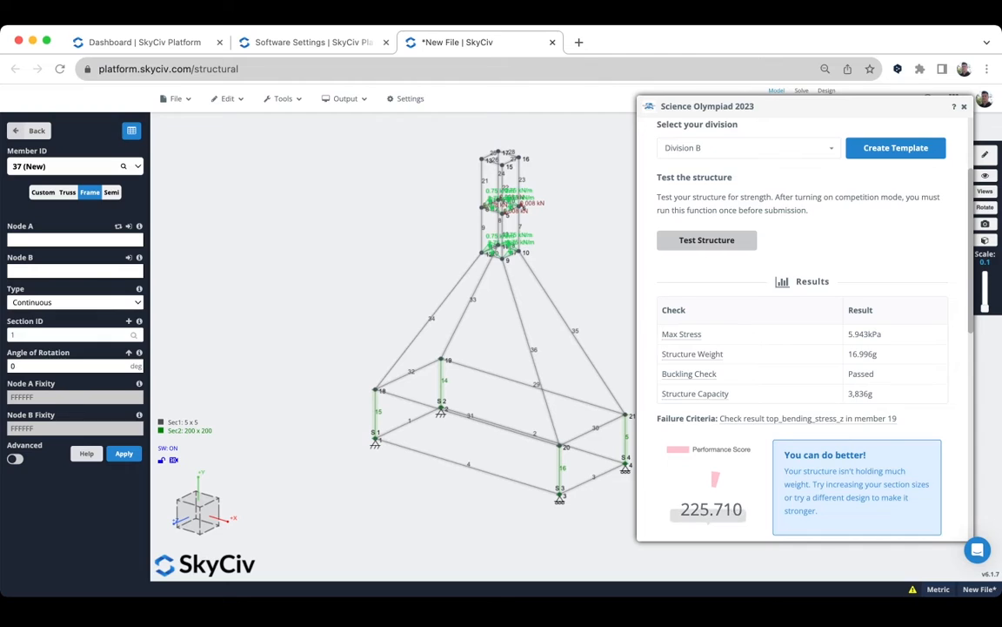
pyautogui.scroll(-2, 801, 331)
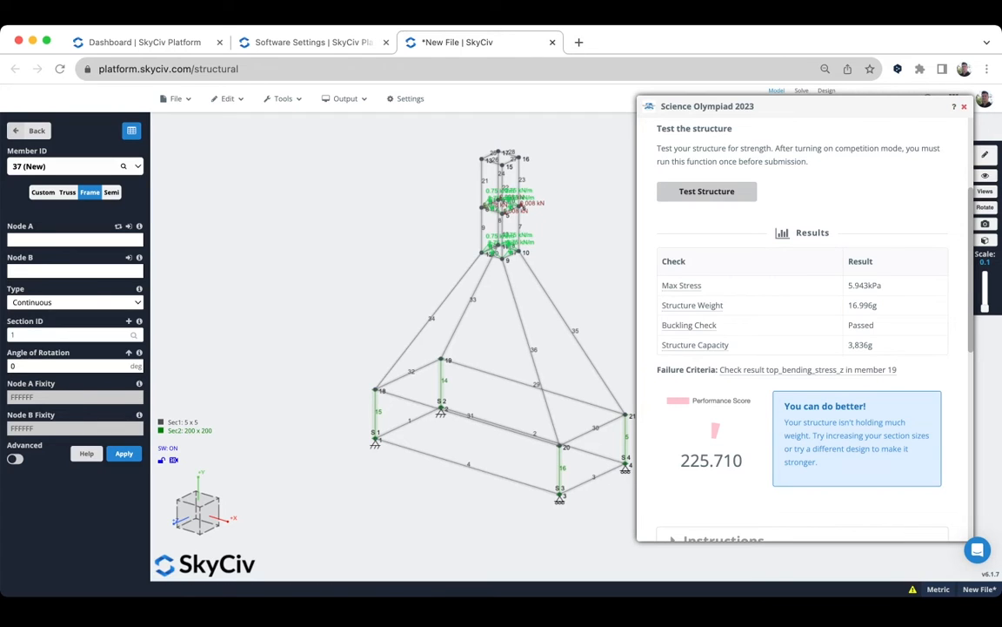
pyautogui.click(964, 106)
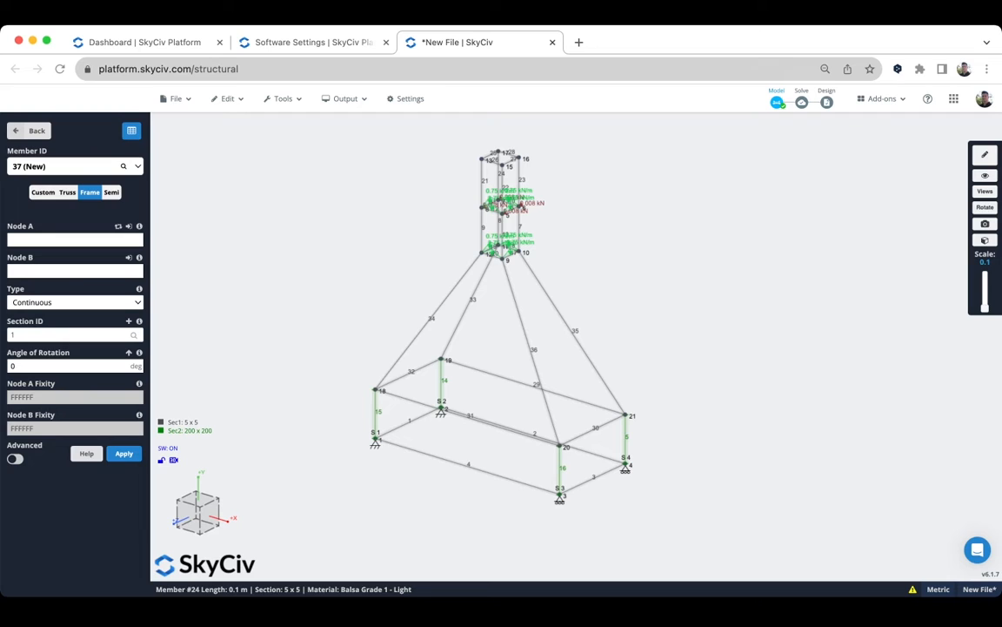
# Enlarge the load display to a scale of 0.4 and examine the loads on the two horizontal rings of the upper tower
pyautogui.moveTo(500, 188); pyautogui.dragTo(503, 192, button='right')
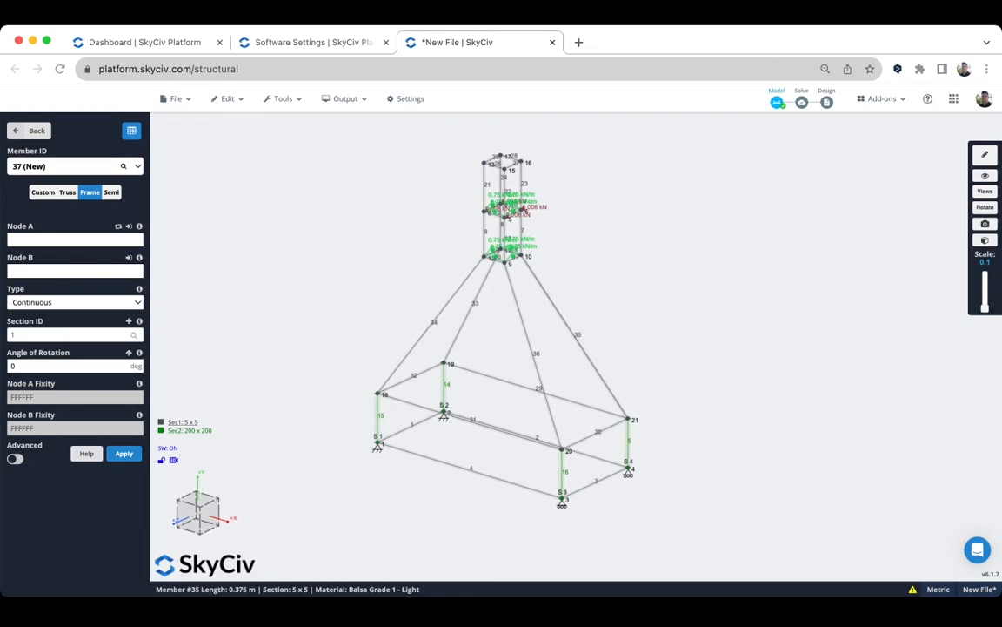
pyautogui.scroll(5, 548, 201)
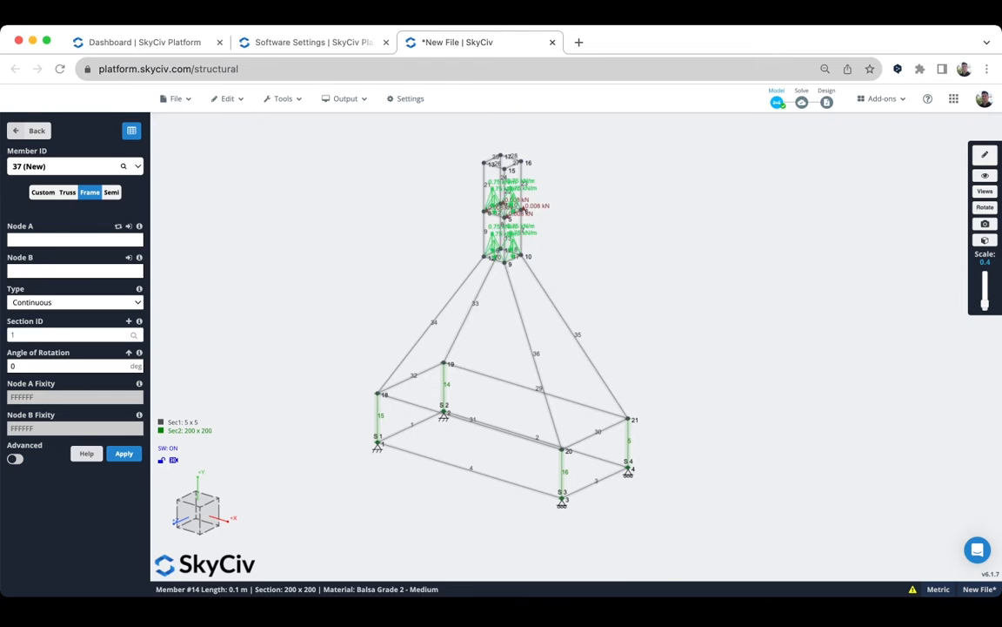
pyautogui.scroll(1, 544, 199)
pyautogui.moveTo(544, 199); pyautogui.dragTo(802, 235, button='right')
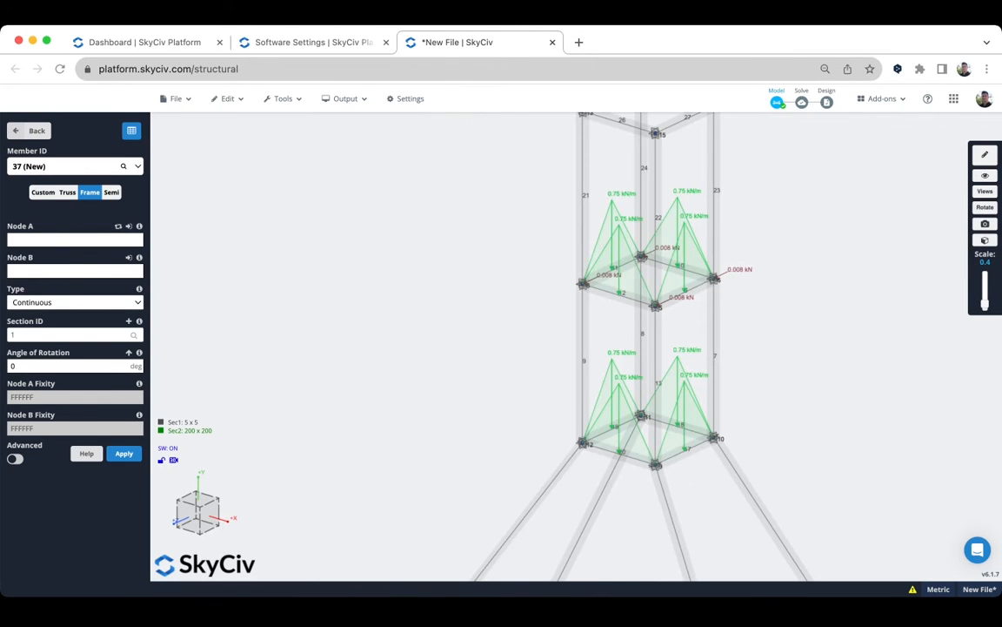
pyautogui.moveTo(802, 235); pyautogui.dragTo(758, 228)
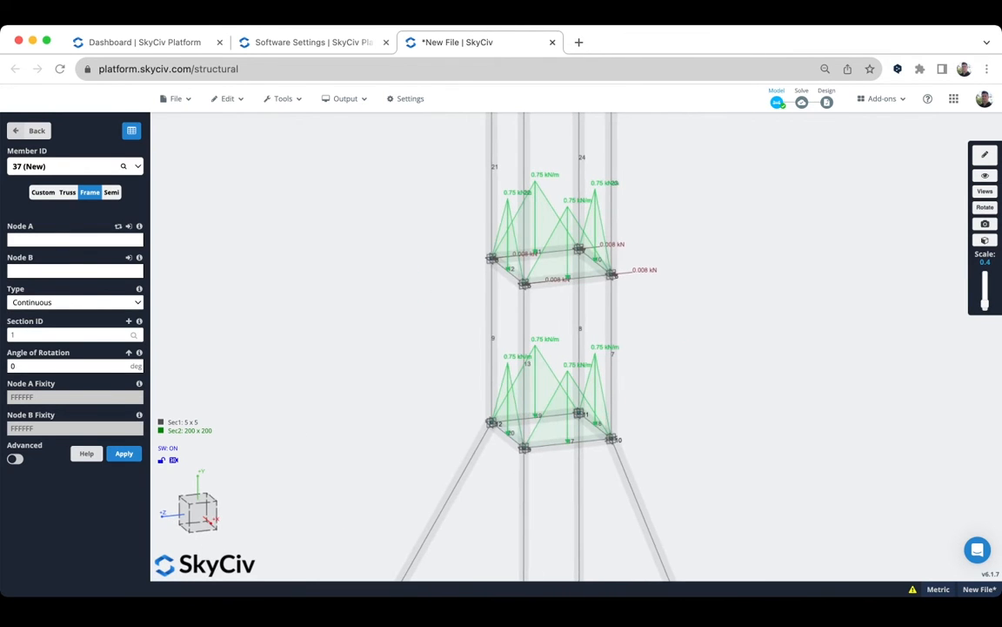
pyautogui.scroll(-3, 758, 228)
pyautogui.moveTo(758, 228); pyautogui.dragTo(749, 217, button='right')
pyautogui.moveTo(749, 216)
pyautogui.mouseDown()
pyautogui.moveTo(730, 217)
pyautogui.moveTo(749, 217)
pyautogui.mouseUp()
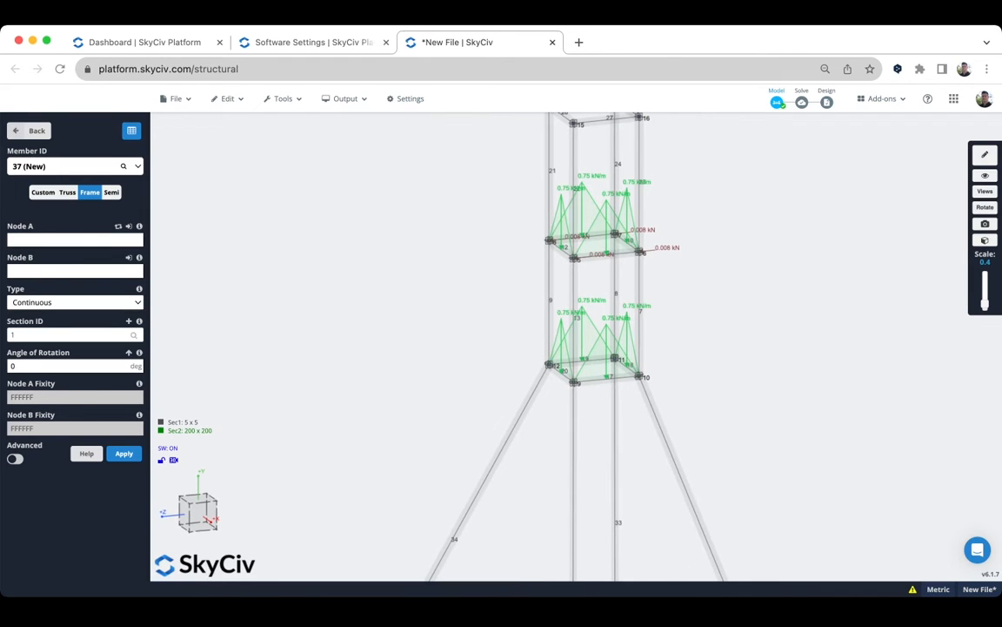
# Inspect the settings of the two area loads on nodes 5–8 and nodes 9–12
pyautogui.click(33, 131)
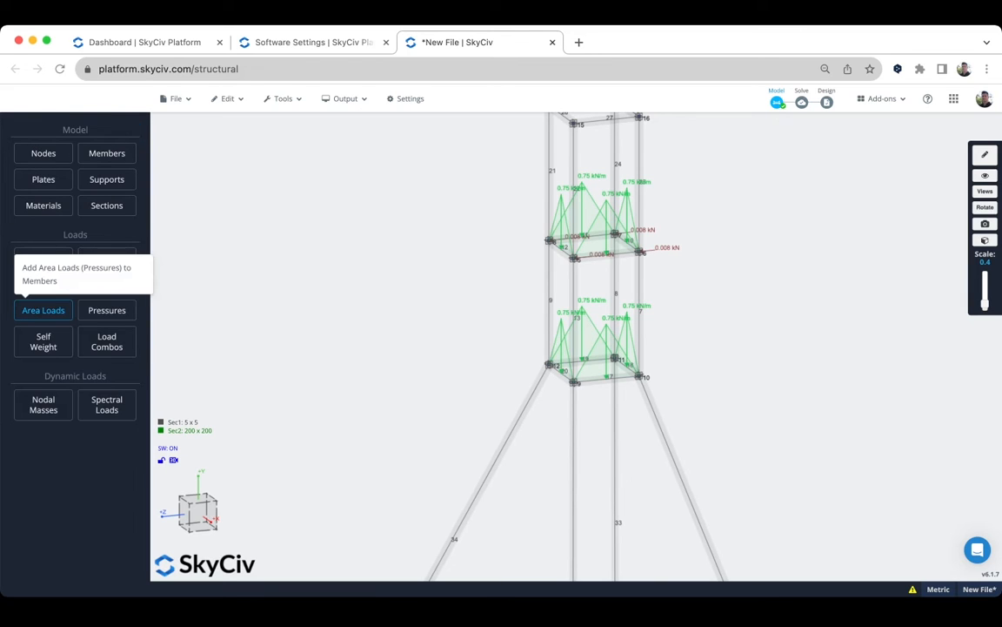
pyautogui.click(43, 310)
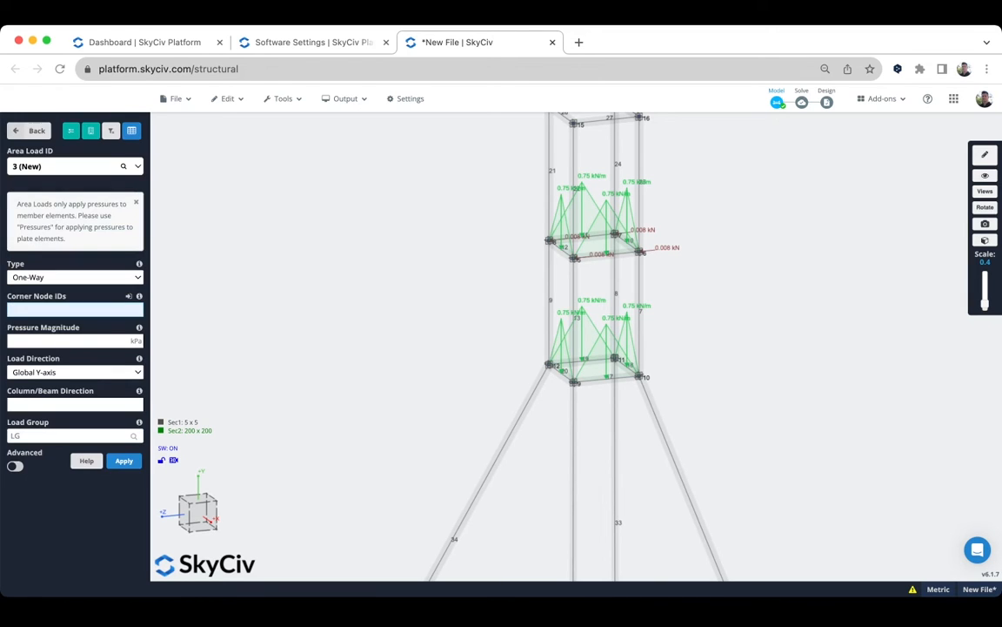
pyautogui.click(583, 215)
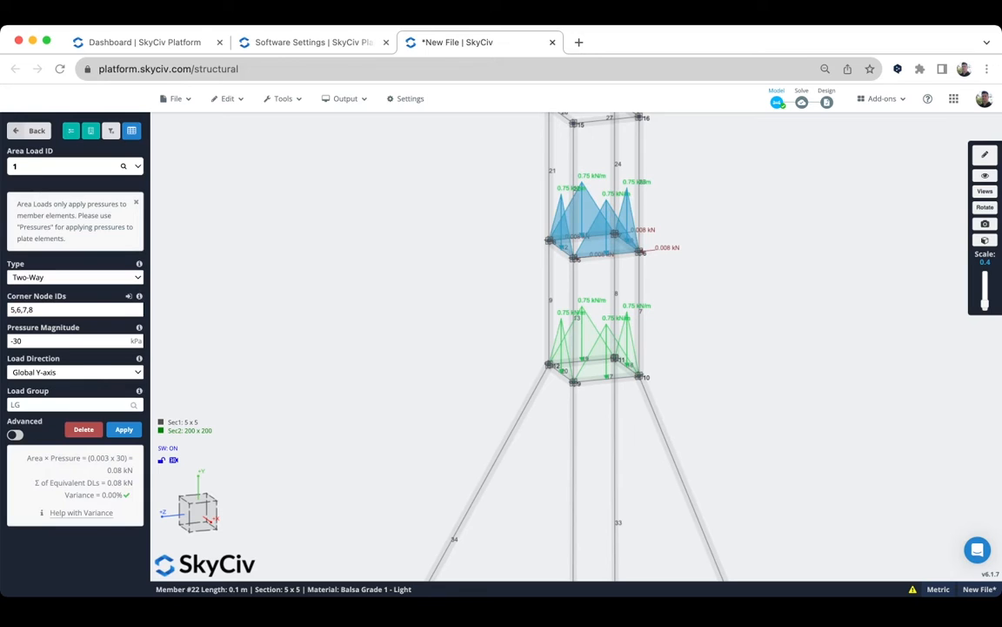
pyautogui.click(587, 342)
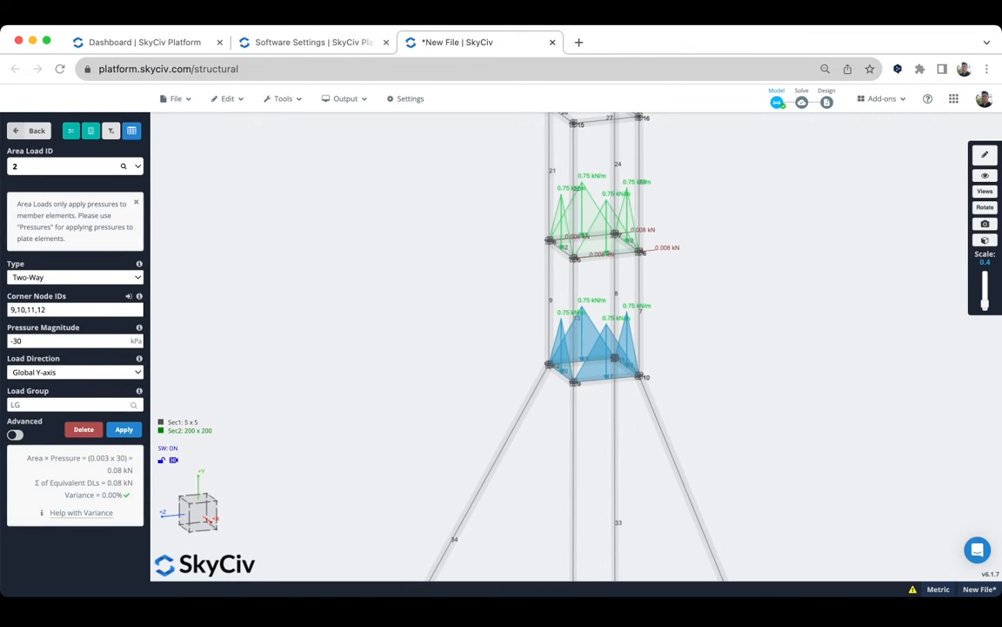
pyautogui.click(600, 221)
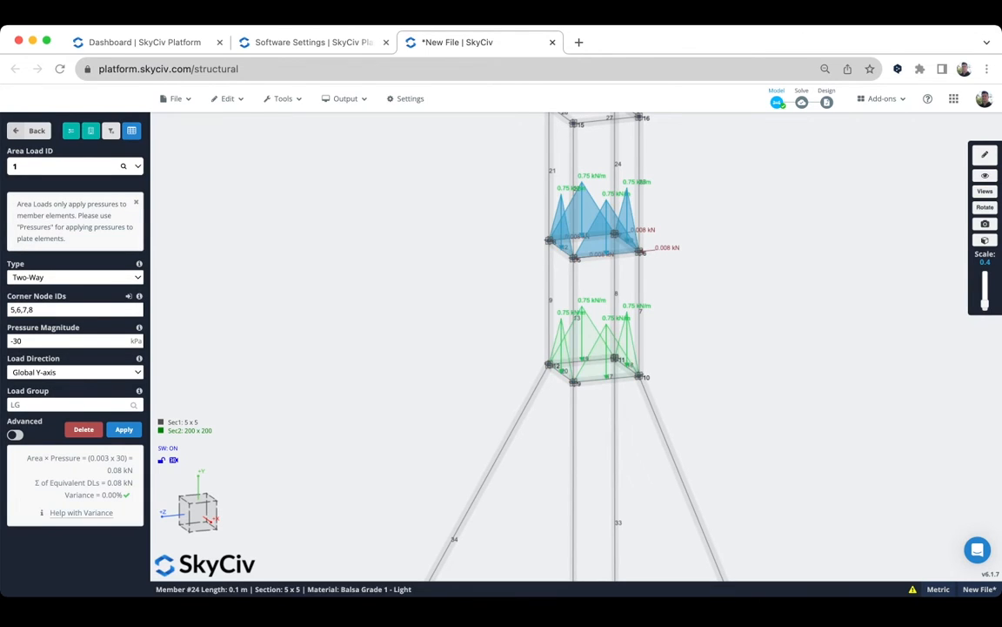
pyautogui.moveTo(610, 349)
pyautogui.mouseDown()
pyautogui.moveTo(648, 396)
pyautogui.moveTo(592, 370)
pyautogui.moveTo(607, 348)
pyautogui.mouseUp()
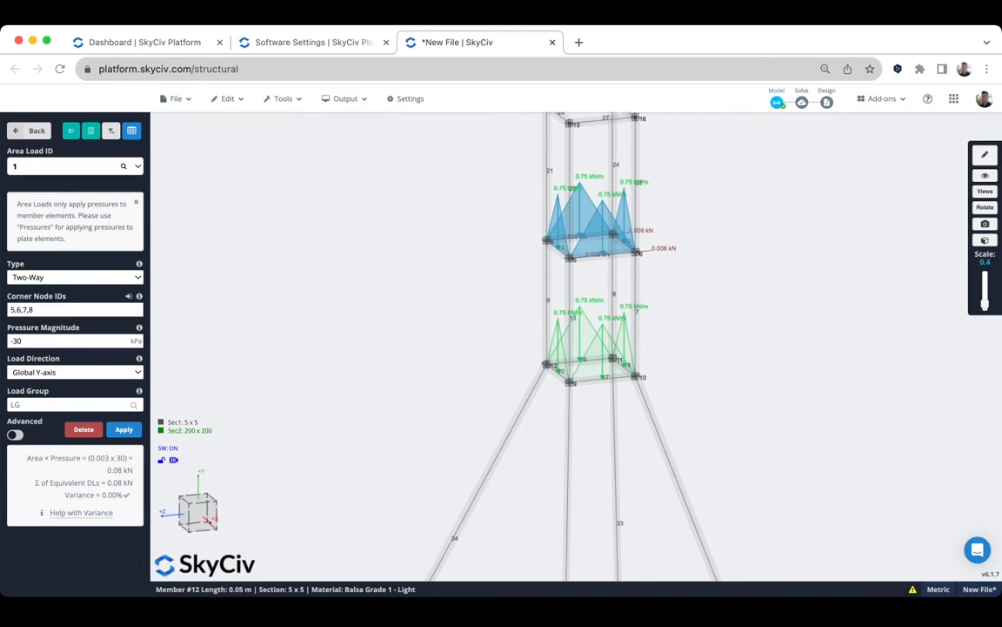
pyautogui.press('Escape')
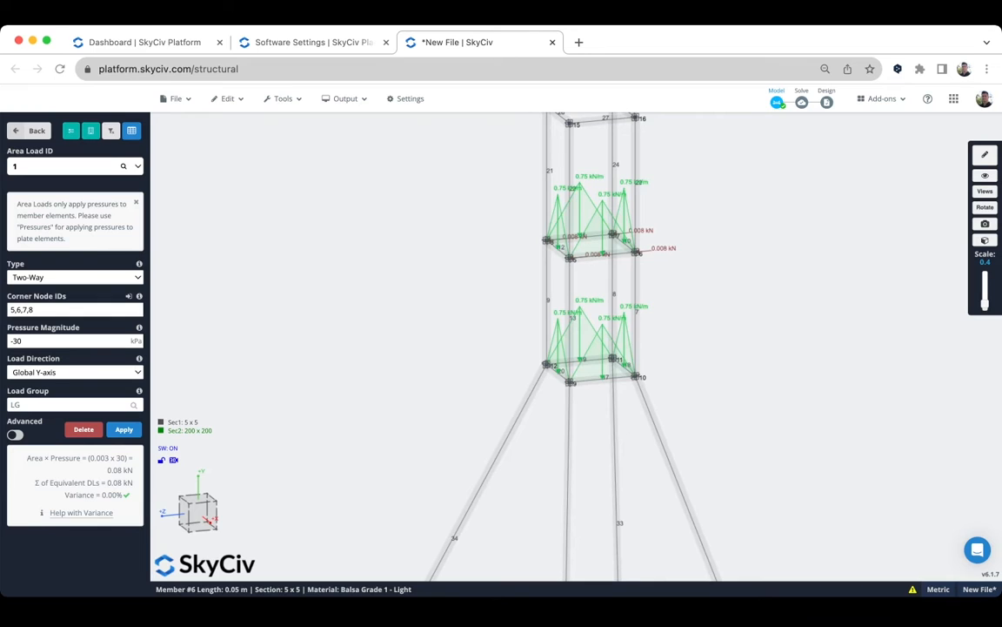
# Hide the loads and set the Y position of middle-ring nodes 5–8 to 0.55 m
pyautogui.moveTo(985, 304); pyautogui.dragTo(985, 310)
pyautogui.hotkey('ctrl', 'c')
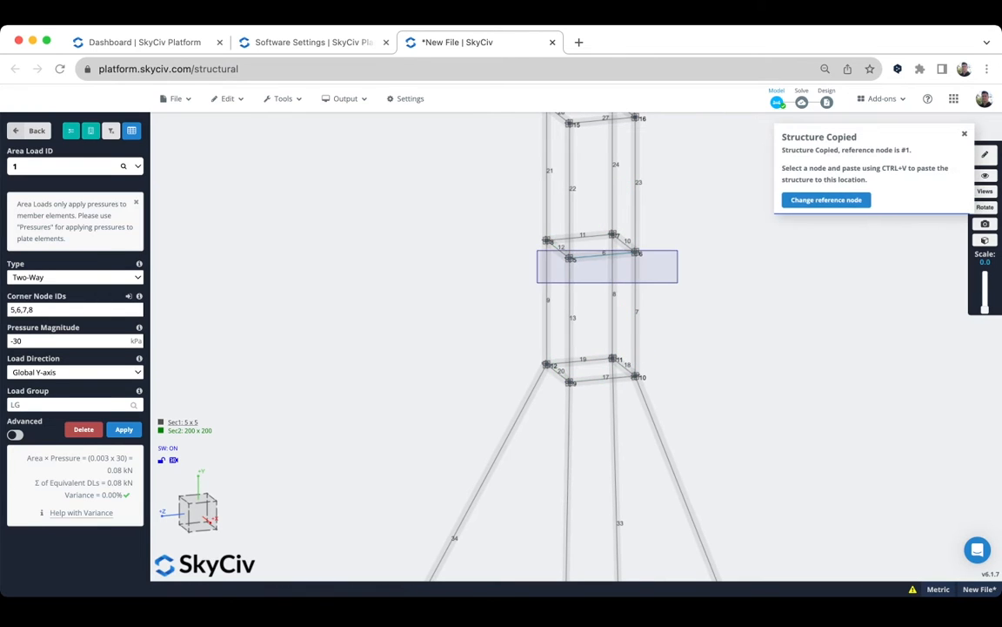
pyautogui.click(30, 131)
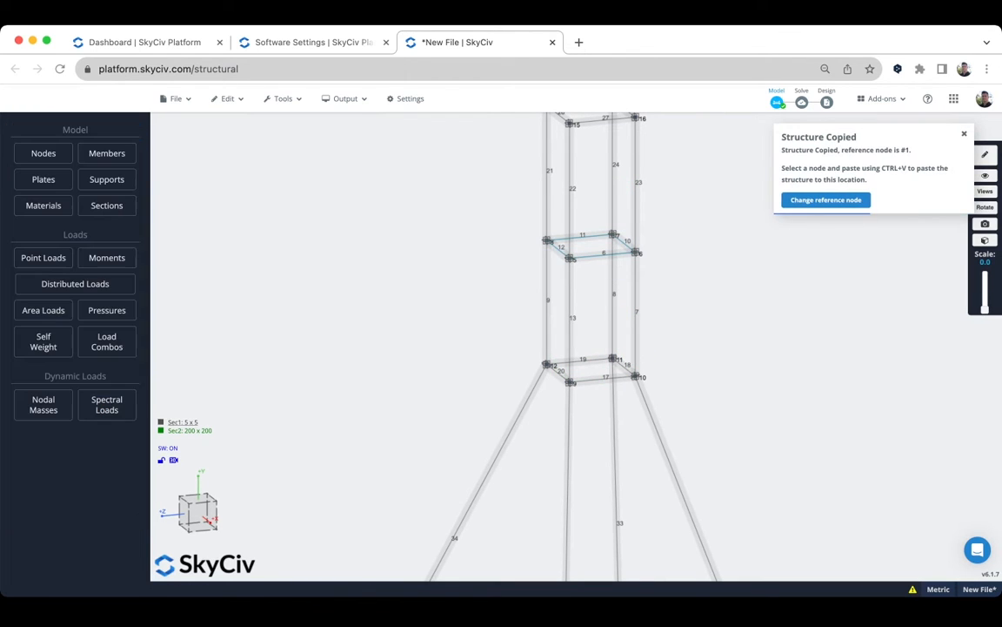
pyautogui.click(44, 153)
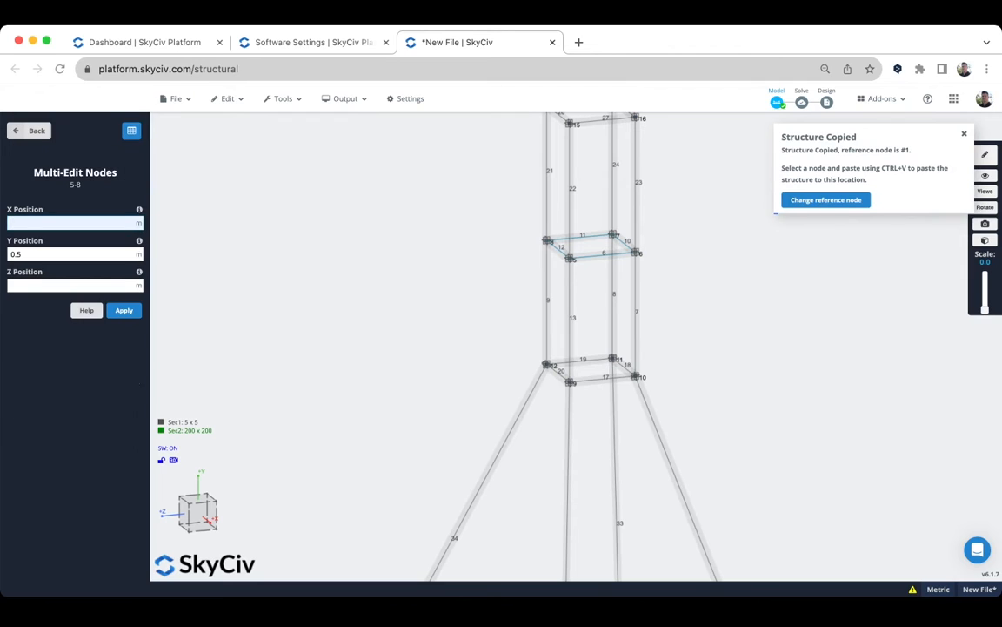
pyautogui.press('Tab')
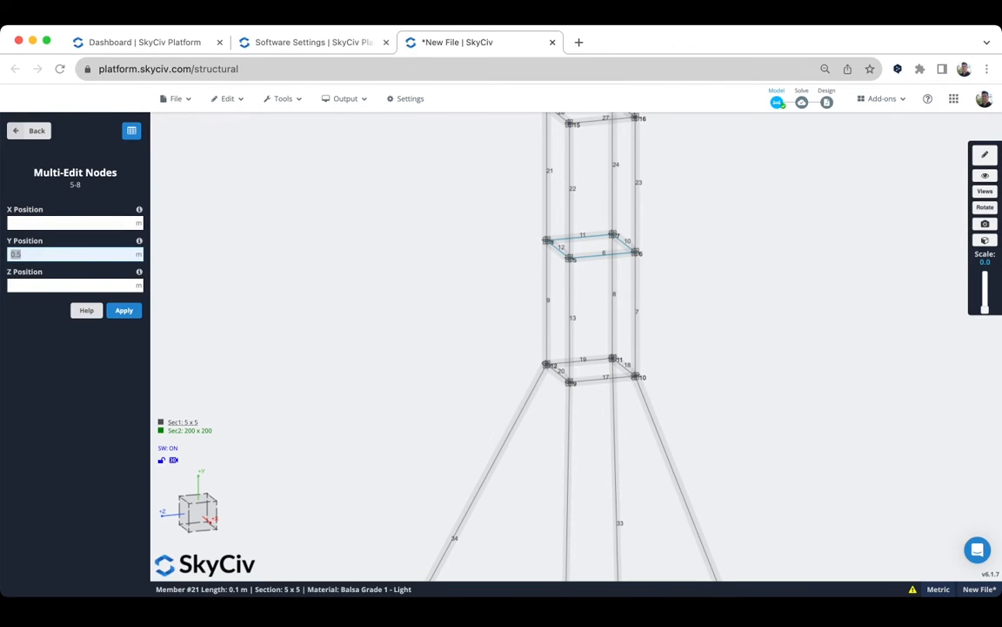
pyautogui.click(522, 178)
pyautogui.moveTo(523, 178); pyautogui.dragTo(519, 220, button='right')
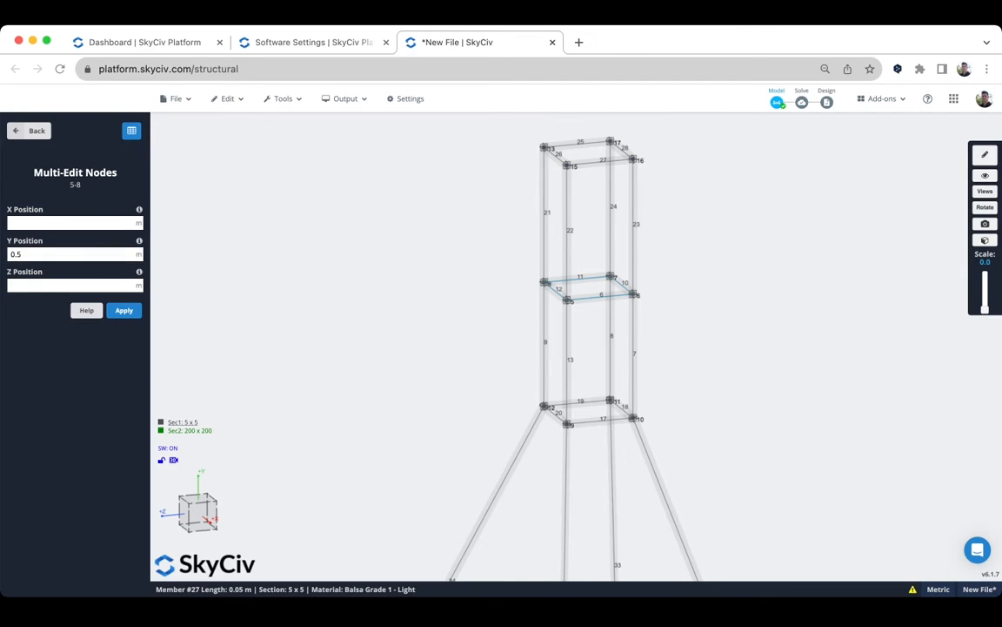
pyautogui.click(33, 254)
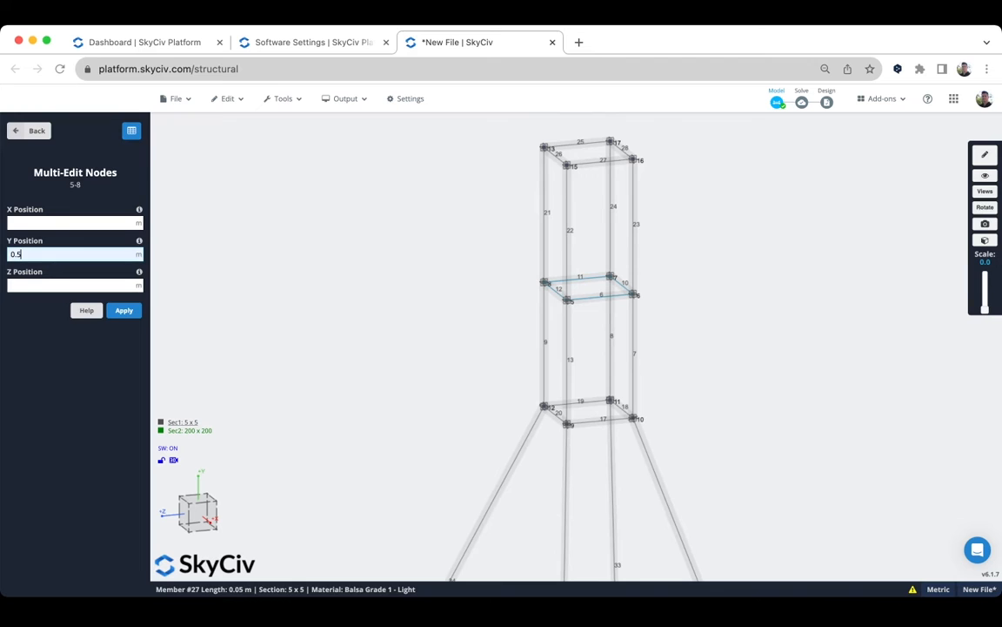
pyautogui.write('5')
pyautogui.press('Return')
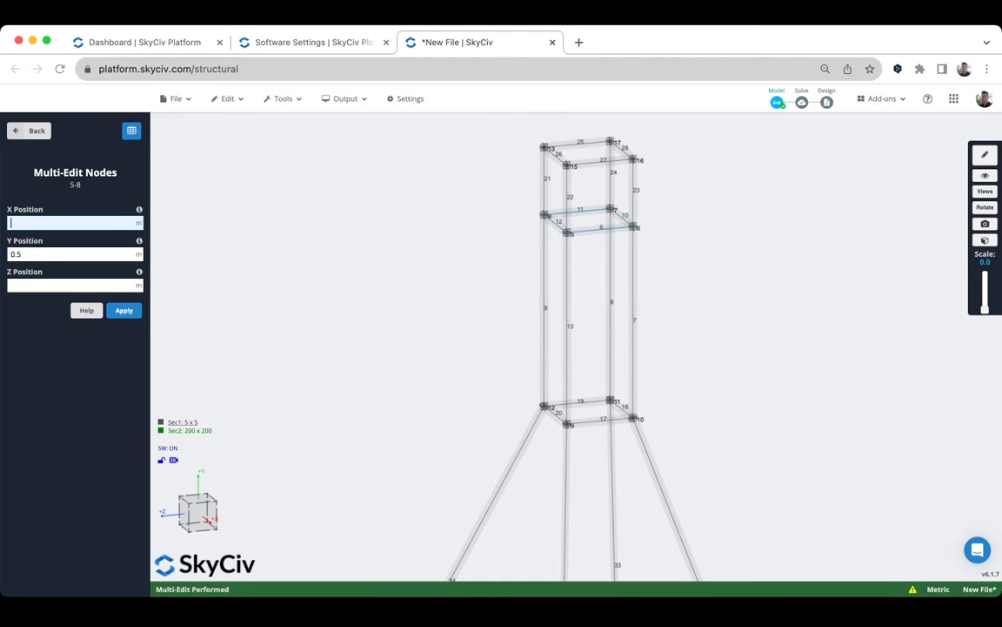
pyautogui.press('Escape')
# Run the Science Olympiad 2023 structure test again and close the add-on
pyautogui.moveTo(881, 99)
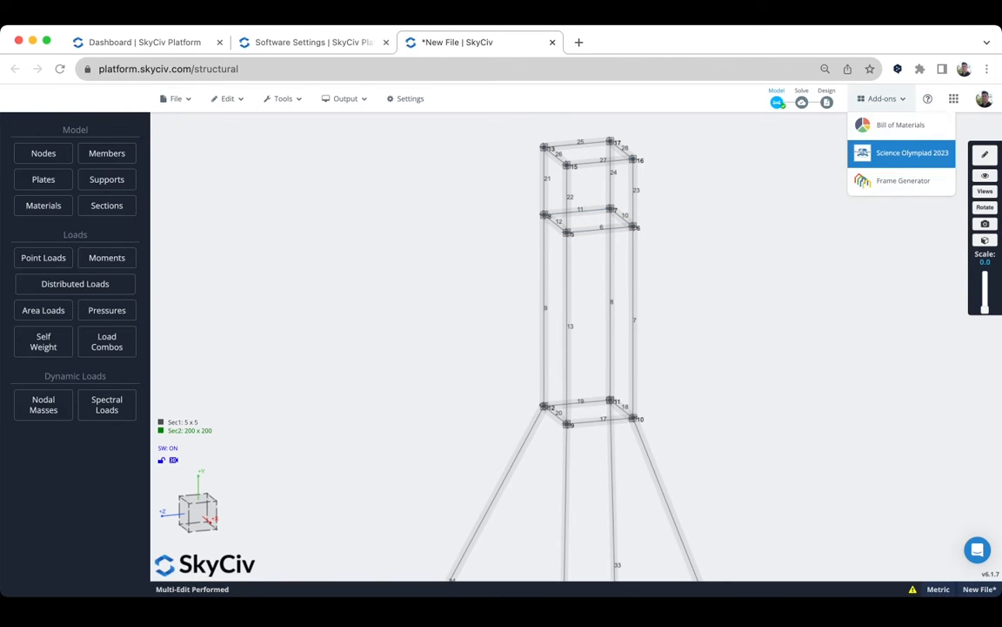
pyautogui.click(912, 153)
pyautogui.click(706, 191)
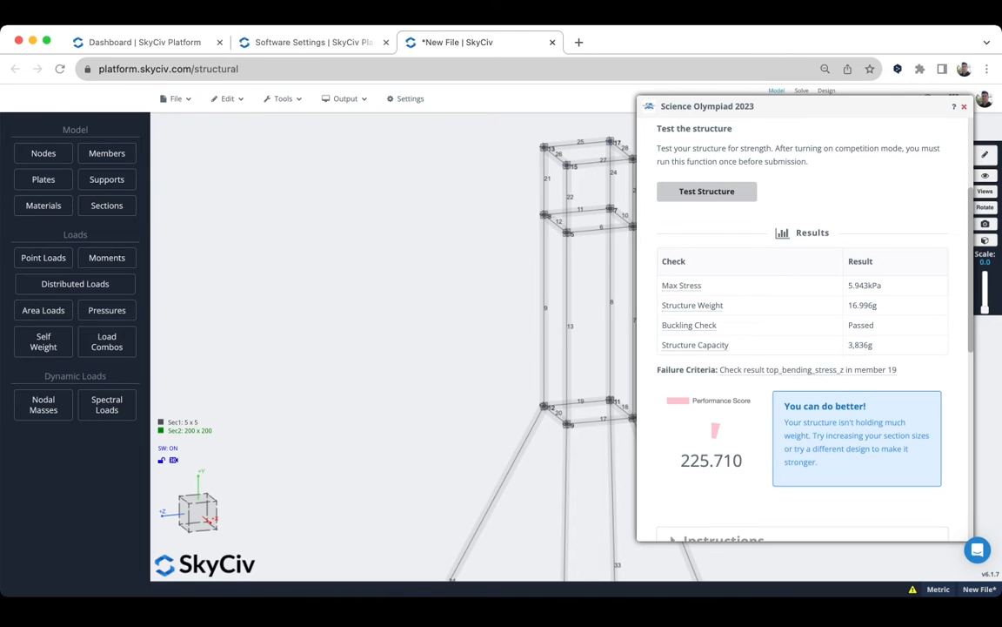
pyautogui.click(964, 107)
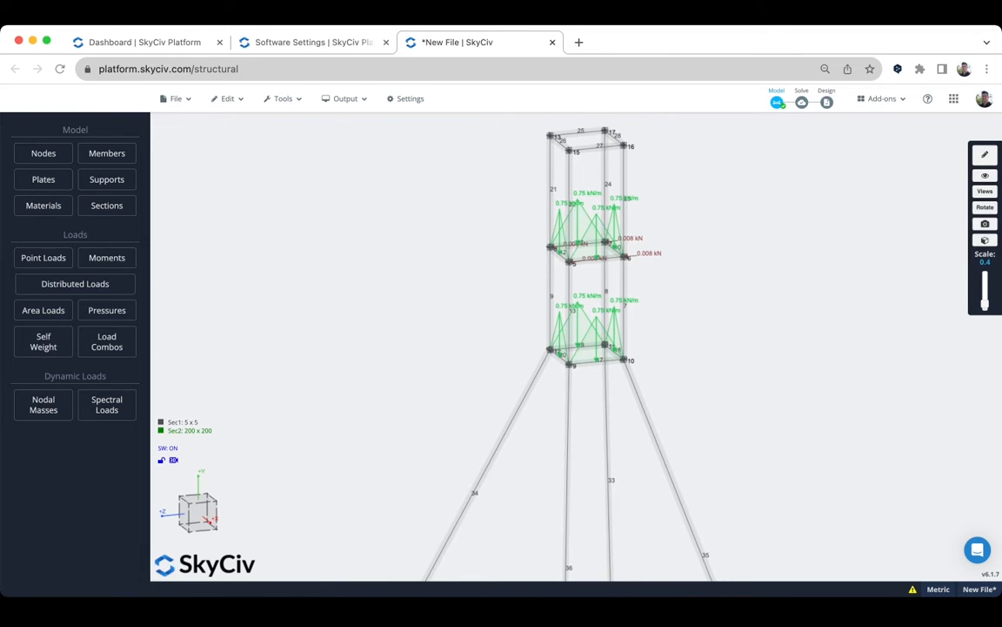
# Review the settings of the two area loads on the upper tower's horizontal rings
pyautogui.click(580, 226)
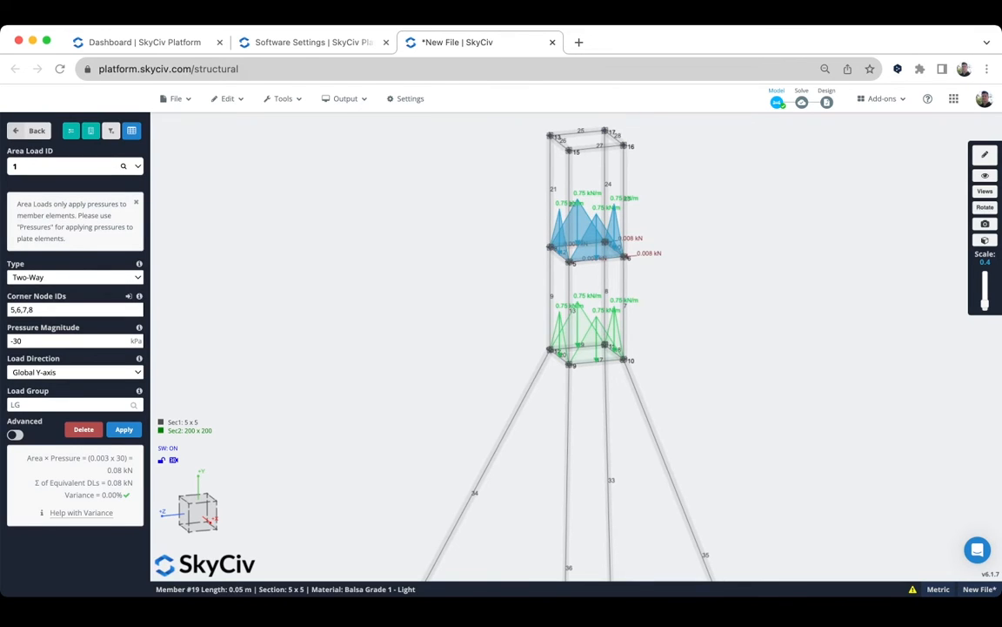
pyautogui.click(581, 338)
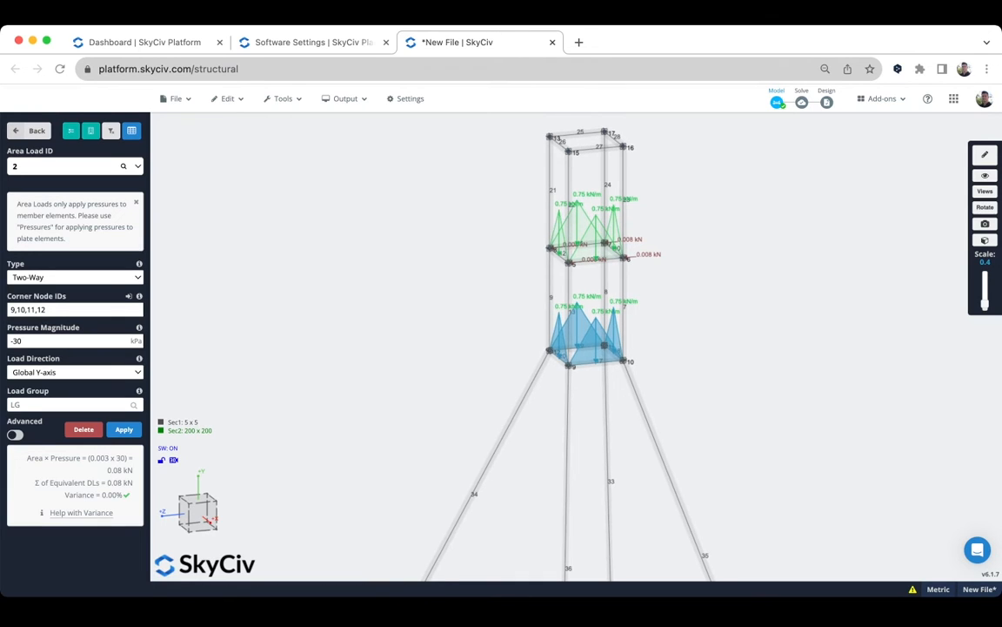
pyautogui.click(679, 330)
# Enlarge the load display to a scale of 0.6 and inspect the magnitudes of the point load at node 6
pyautogui.moveTo(985, 304); pyautogui.dragTo(985, 300)
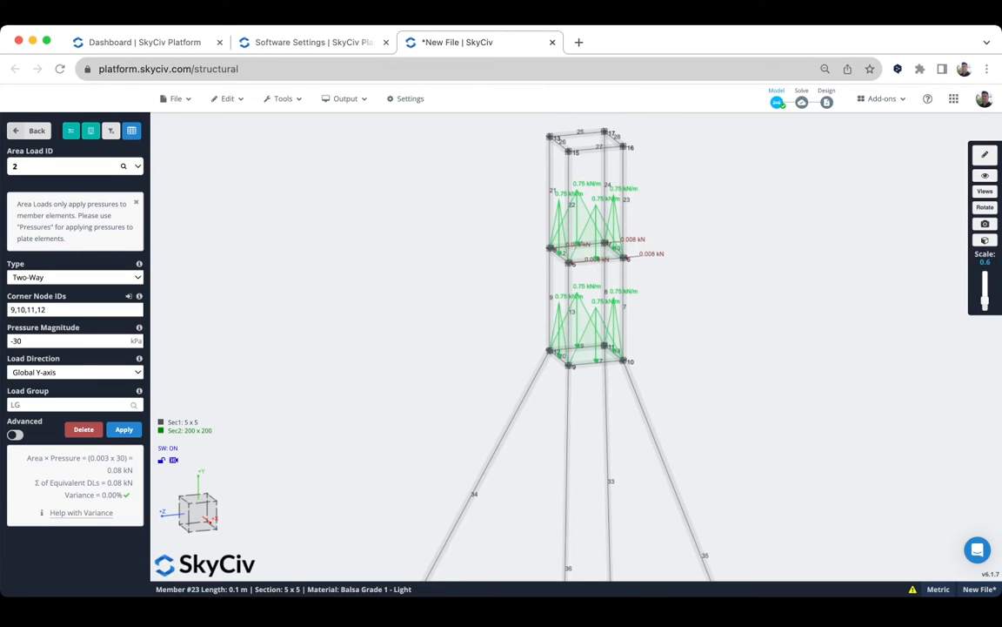
pyautogui.scroll(3, 638, 256)
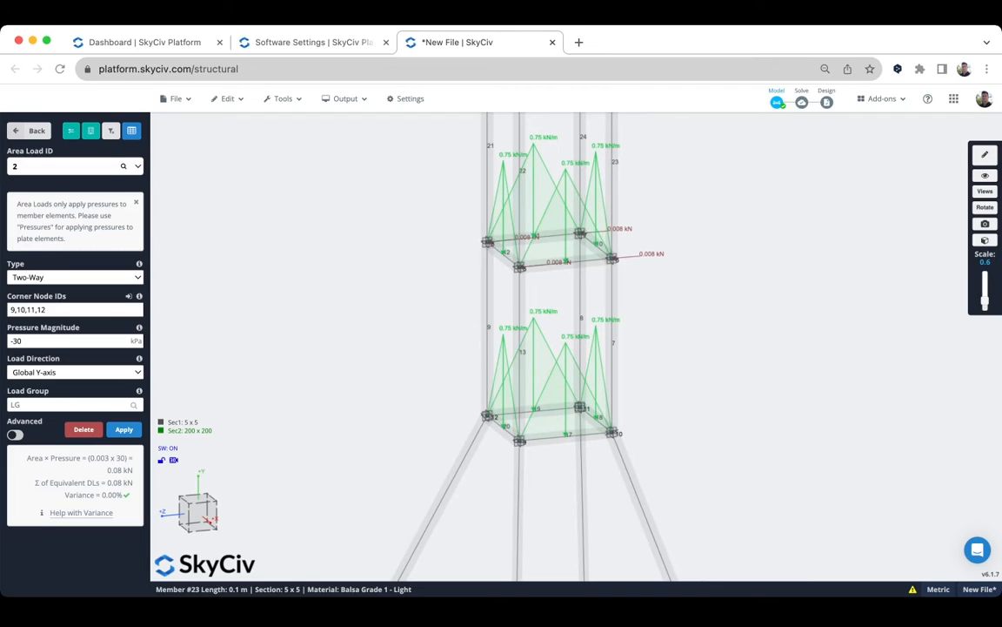
pyautogui.click(627, 254)
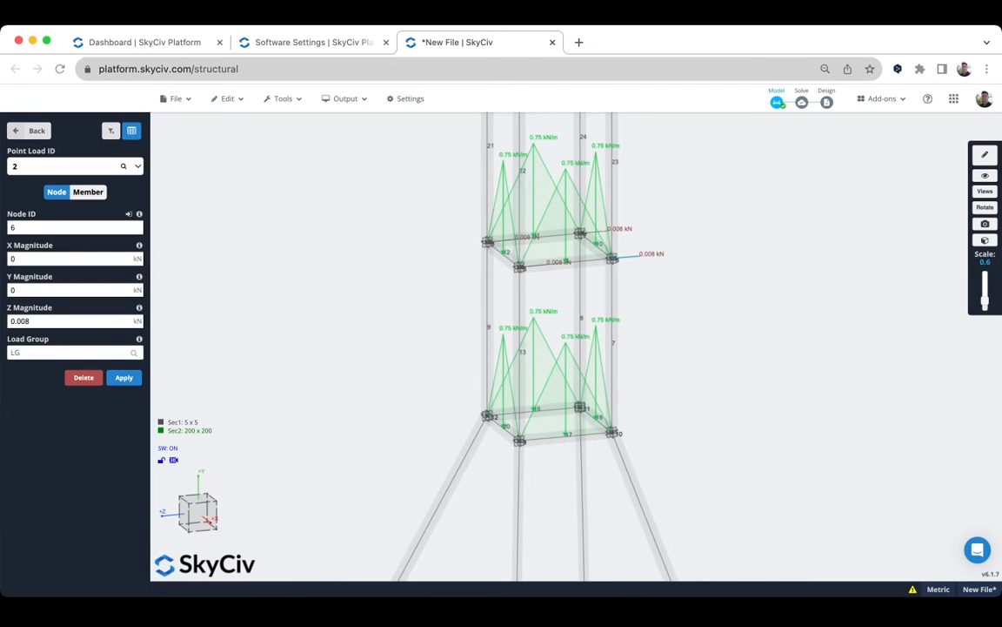
pyautogui.click(66, 321)
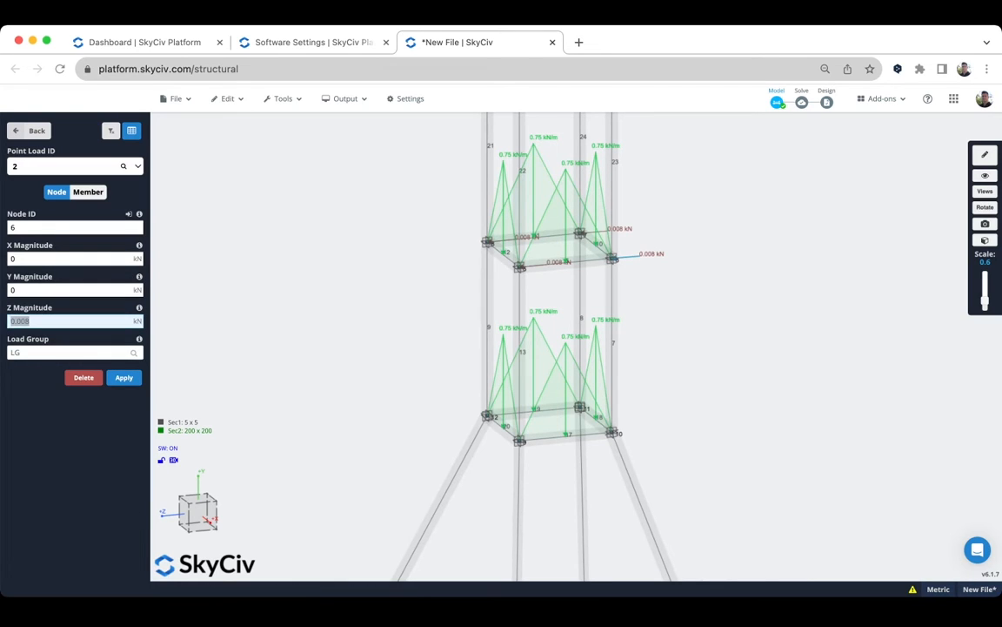
pyautogui.click(31, 321)
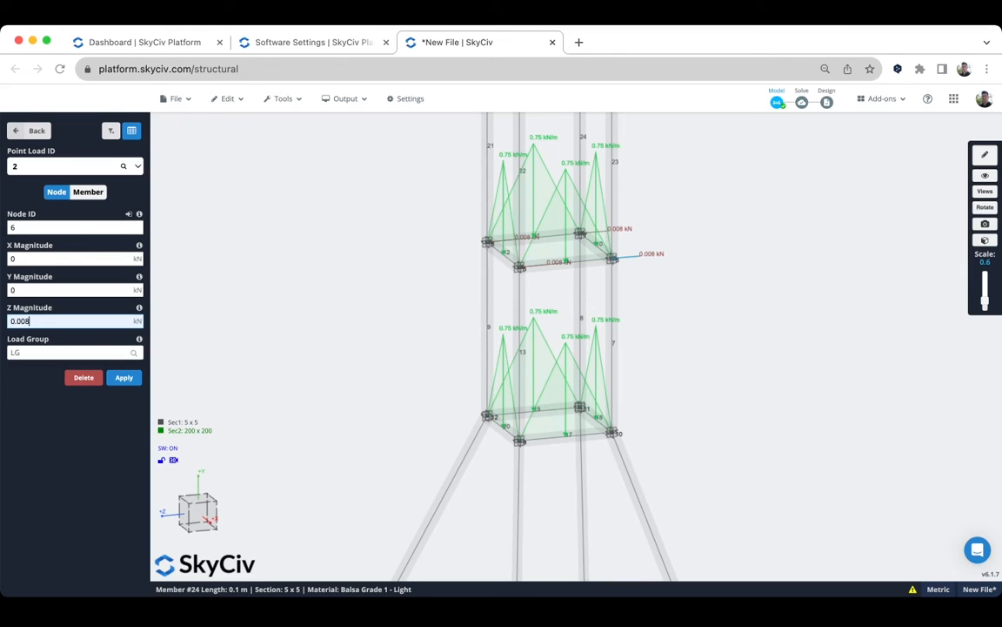
# Read the area load and point load requirements in the Science Olympiad 2023 competition rules, and close the add-on
pyautogui.click(882, 98)
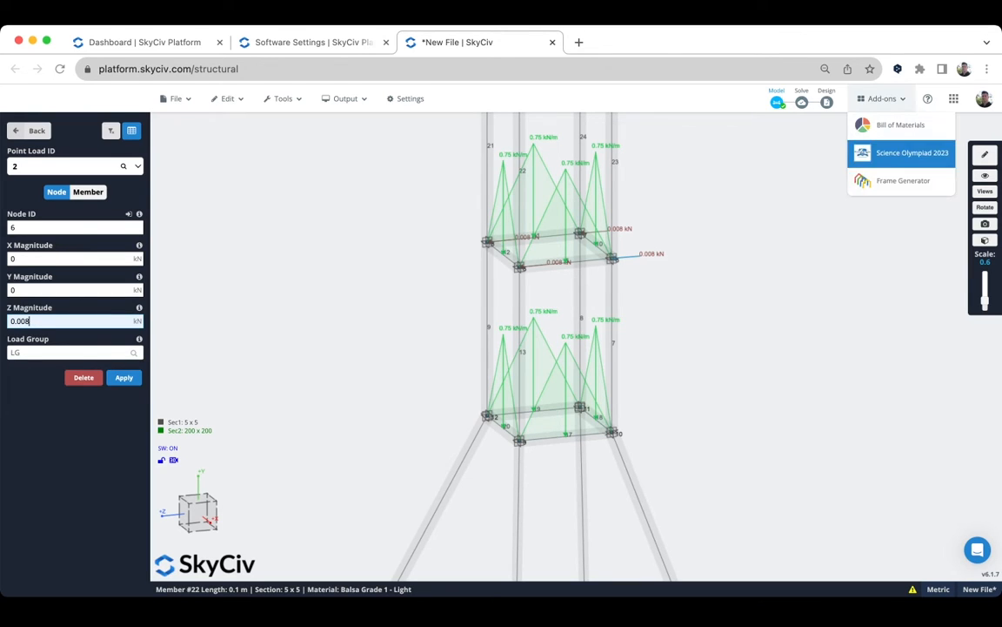
pyautogui.click(912, 152)
pyautogui.scroll(-6, 803, 331)
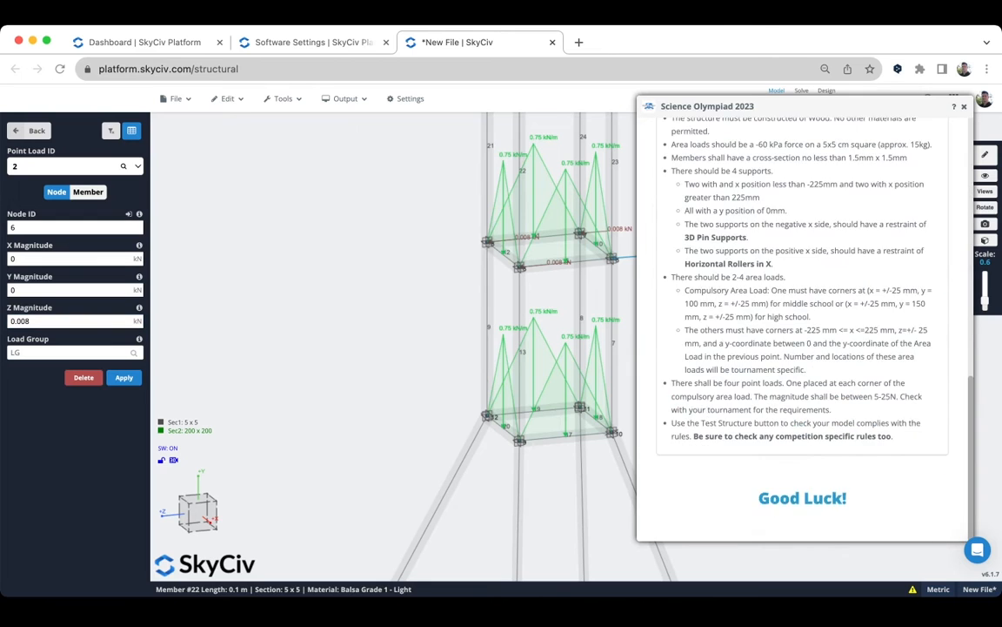
pyautogui.scroll(7, 802, 331)
pyautogui.scroll(-7, 803, 330)
pyautogui.scroll(1, 802, 330)
pyautogui.scroll(1, 802, 331)
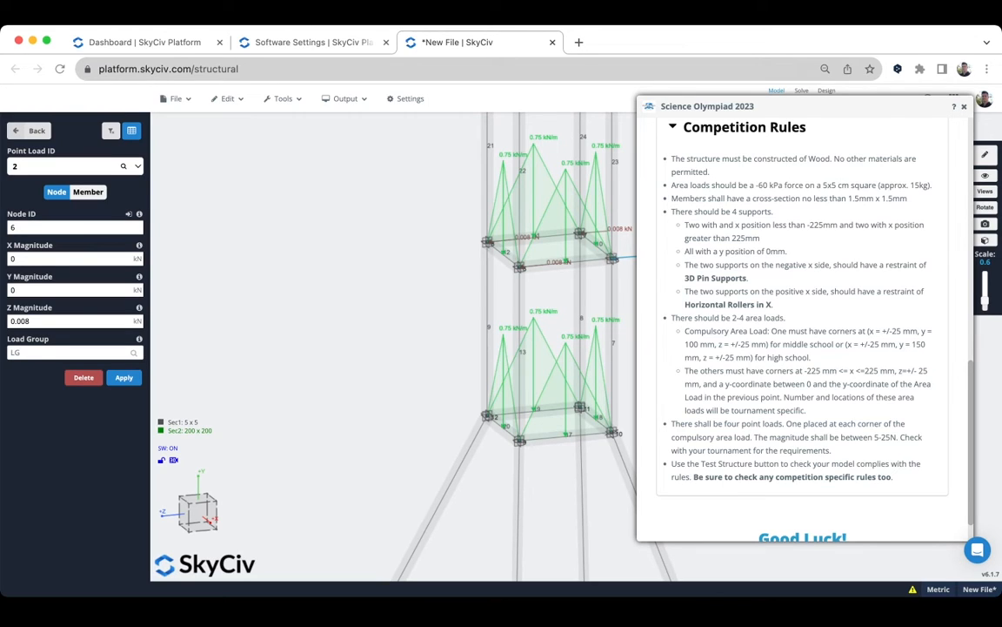
pyautogui.scroll(-1, 802, 331)
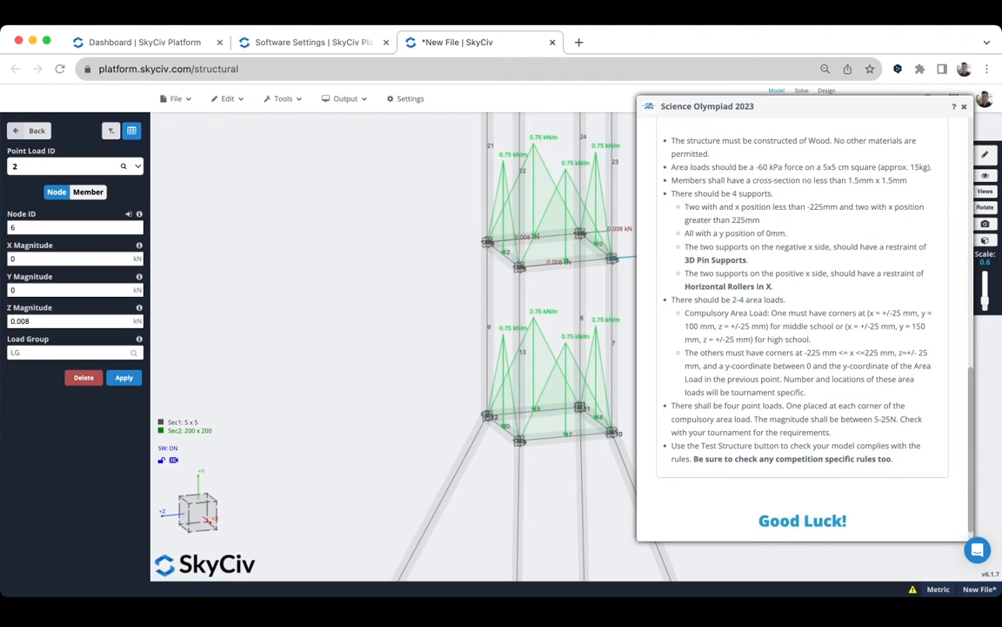
pyautogui.scroll(-1, 802, 331)
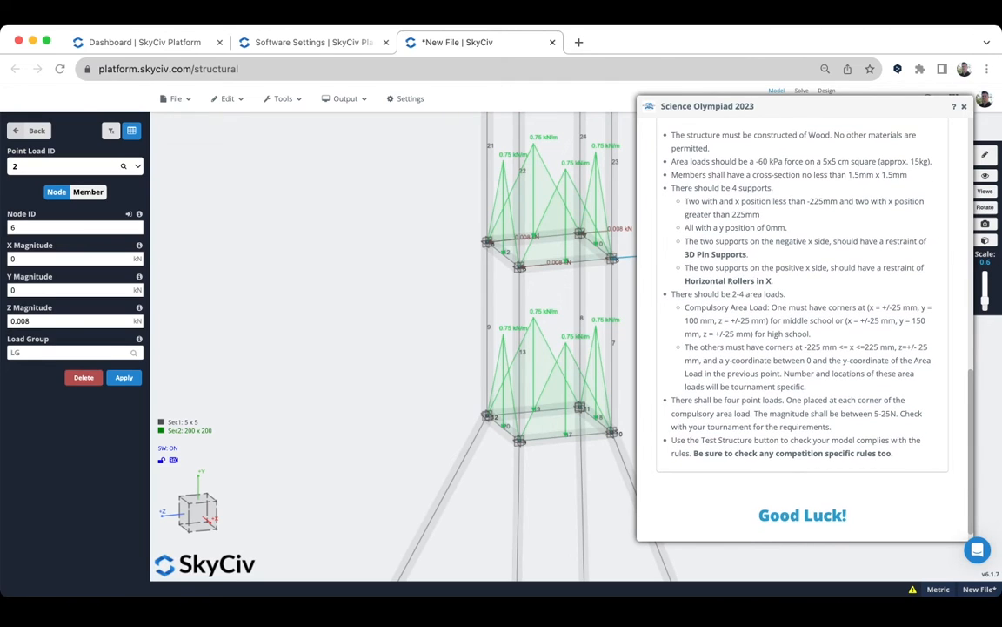
pyautogui.scroll(-1, 802, 331)
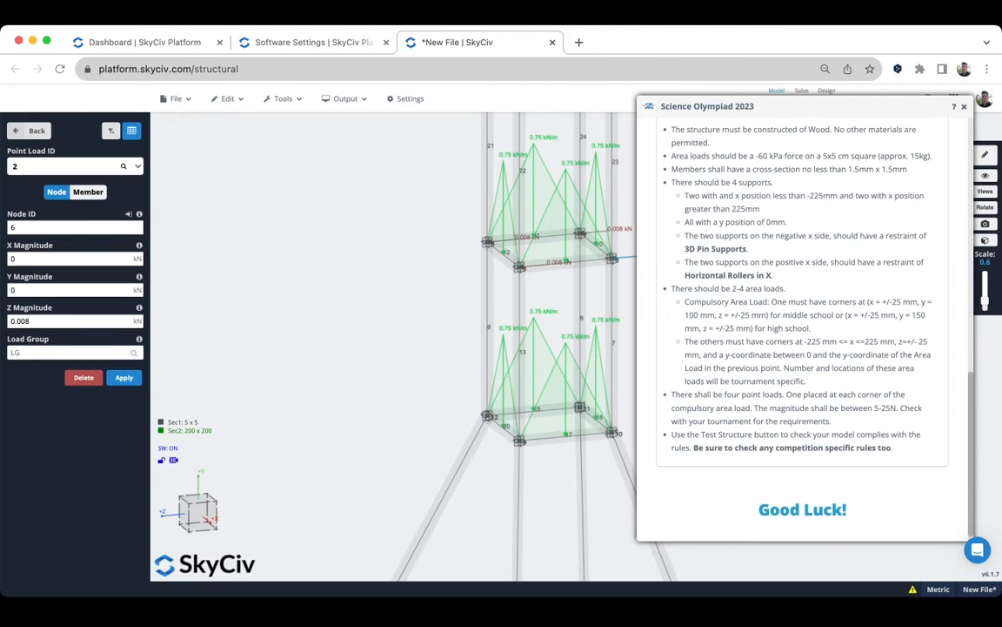
pyautogui.moveTo(752, 394); pyautogui.dragTo(888, 434)
pyautogui.click(889, 435)
pyautogui.click(964, 107)
# Reduce the load display scale to 0.3 and examine the whole tower down to its supports
pyautogui.scroll(-5, 672, 259)
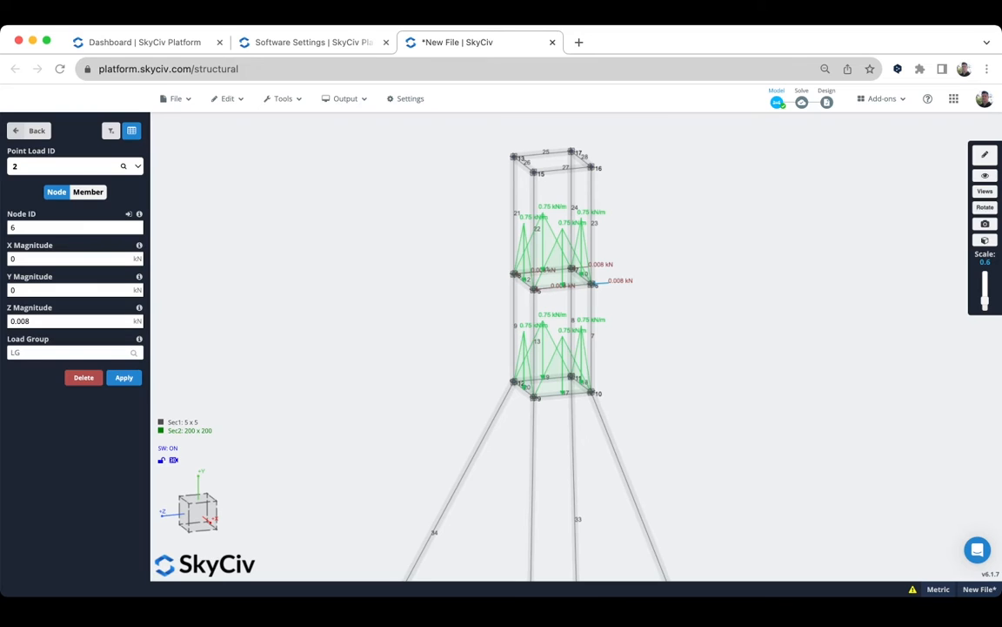
pyautogui.moveTo(985, 300); pyautogui.dragTo(985, 307)
pyautogui.moveTo(795, 396); pyautogui.dragTo(703, 287, button='right')
pyautogui.scroll(-6, 746, 330)
pyautogui.scroll(-3, 755, 363)
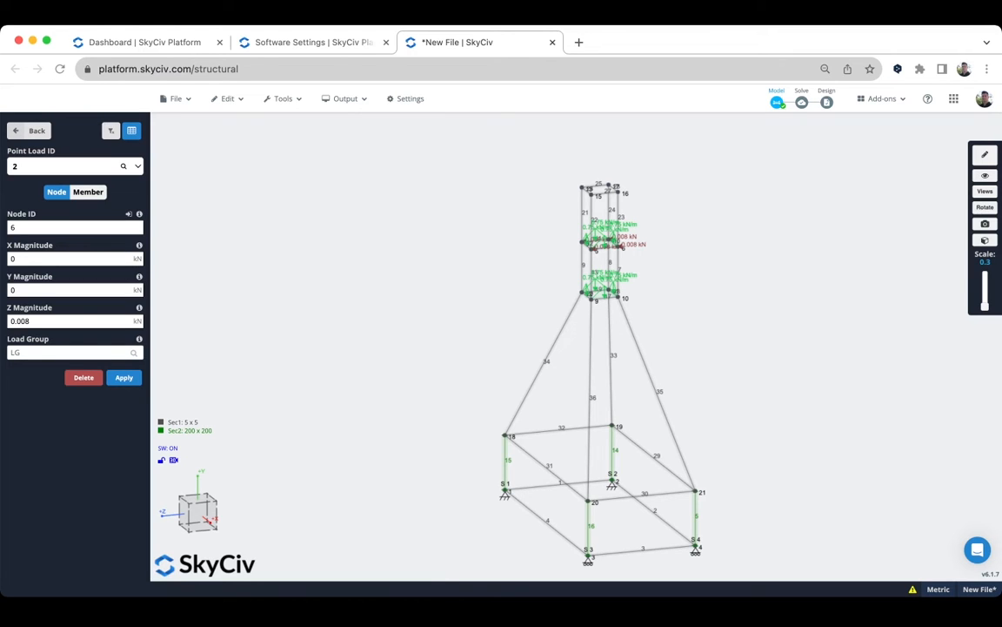
pyautogui.moveTo(550, 527); pyautogui.dragTo(518, 478, button='right')
pyautogui.moveTo(518, 479); pyautogui.dragTo(539, 482)
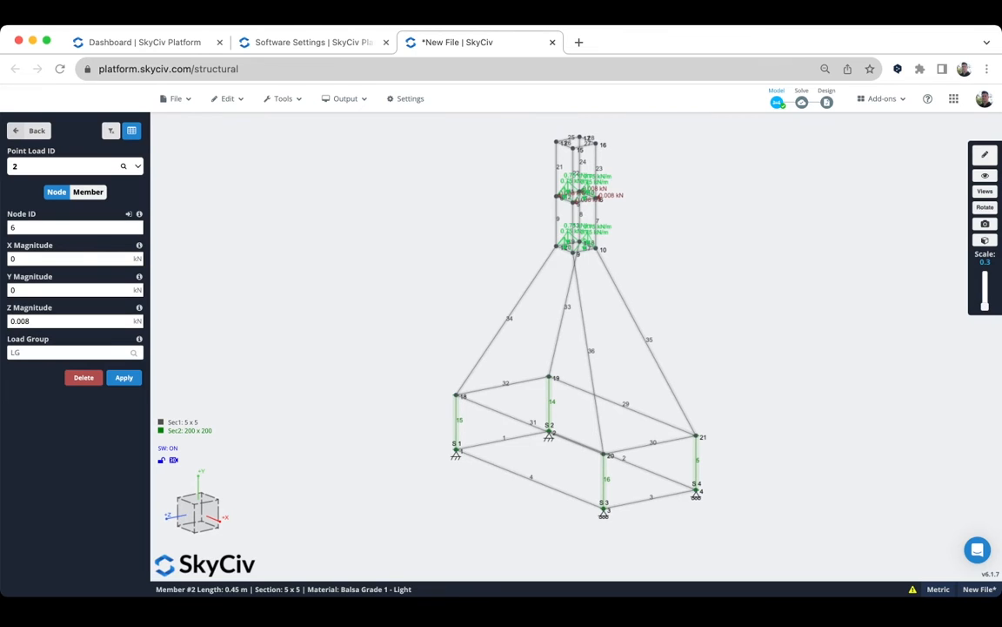
pyautogui.moveTo(557, 474); pyautogui.dragTo(538, 487, button='right')
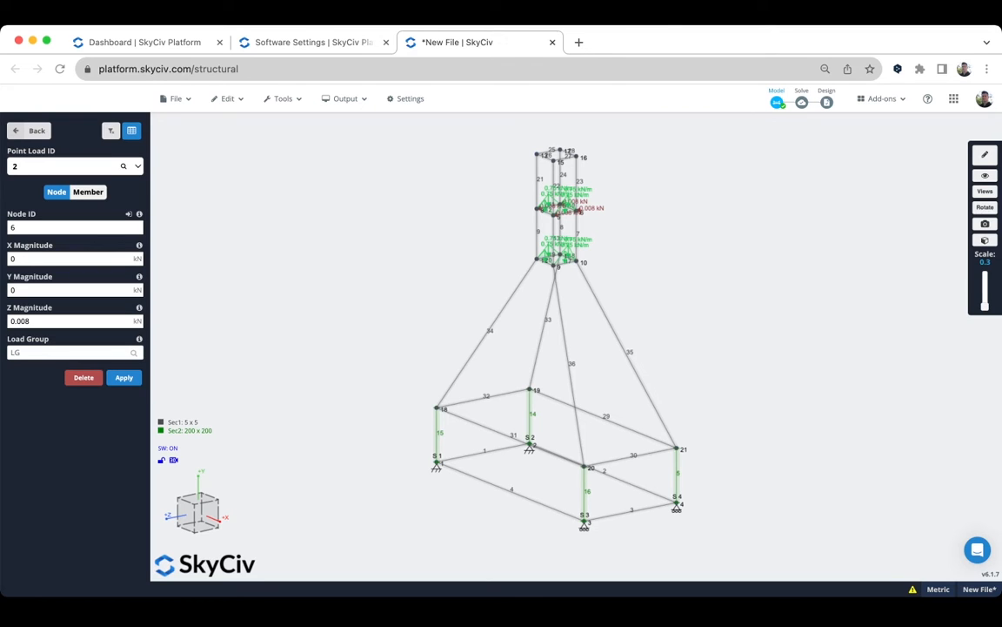
# Reopen the Science Olympiad 2023 add-on and review the structure weight, structure capacity and performance score against the tower
pyautogui.moveTo(882, 99)
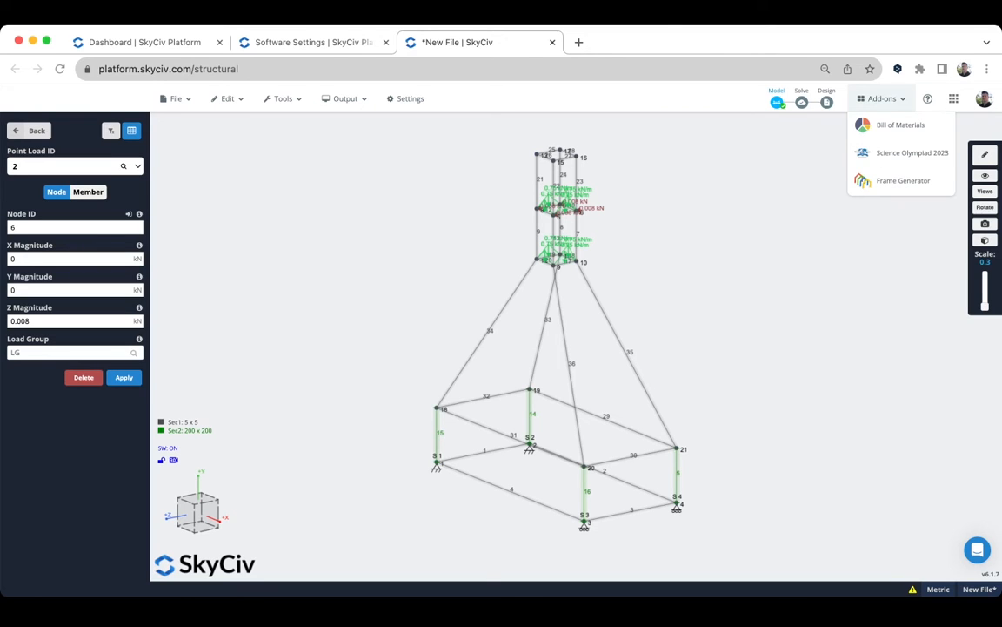
pyautogui.click(912, 153)
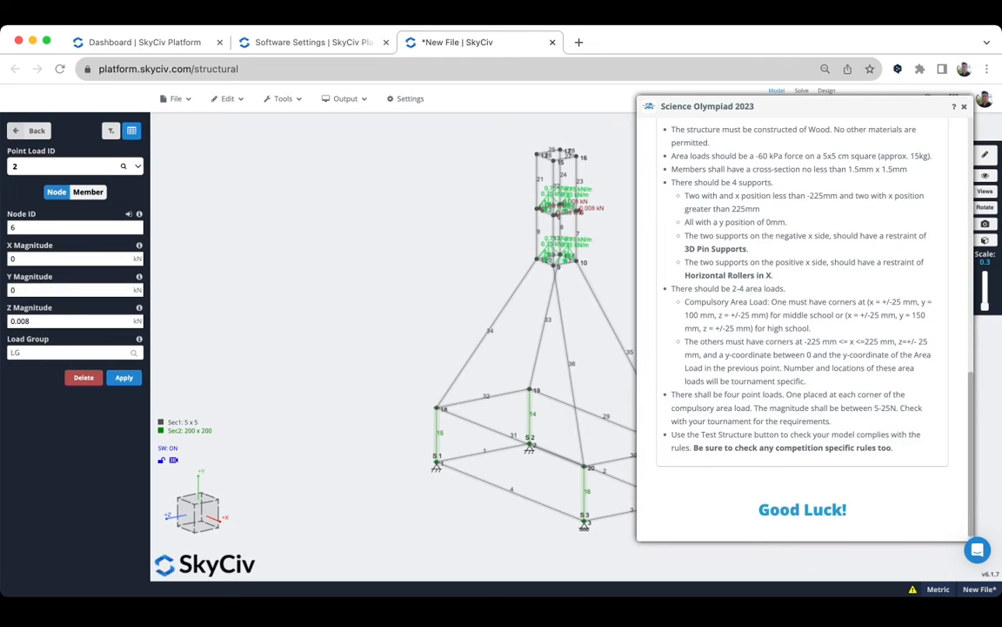
pyautogui.scroll(-5, 801, 322)
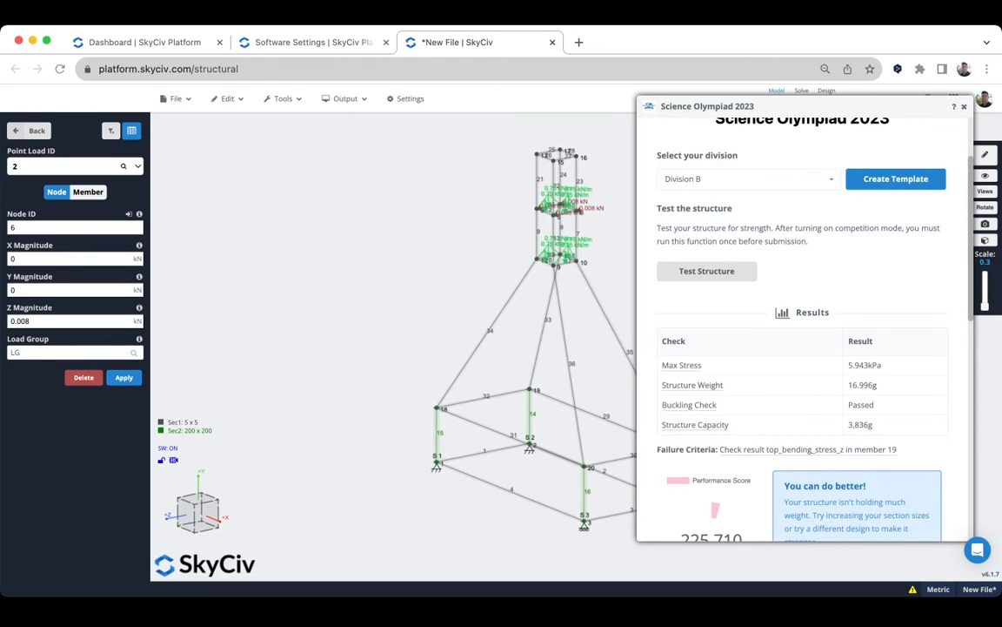
pyautogui.moveTo(692, 385)
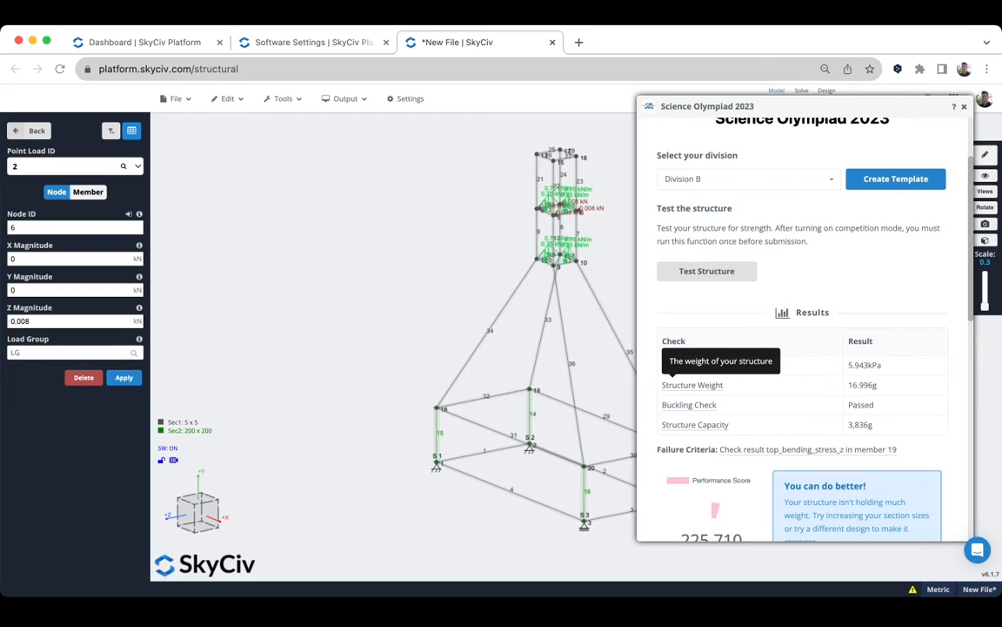
pyautogui.moveTo(695, 425)
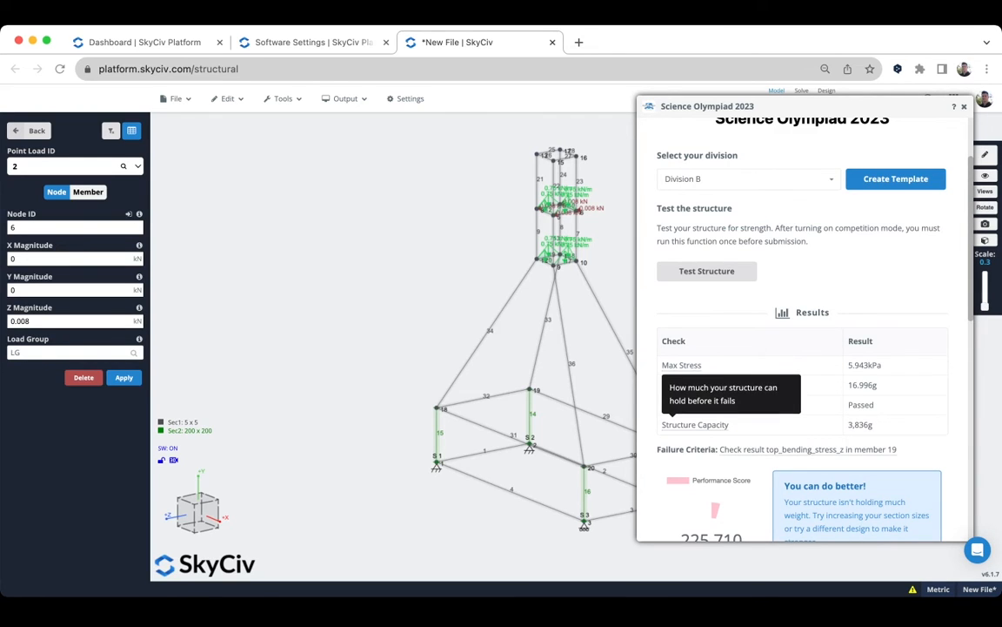
pyautogui.moveTo(566, 348); pyautogui.dragTo(526, 347, button='right')
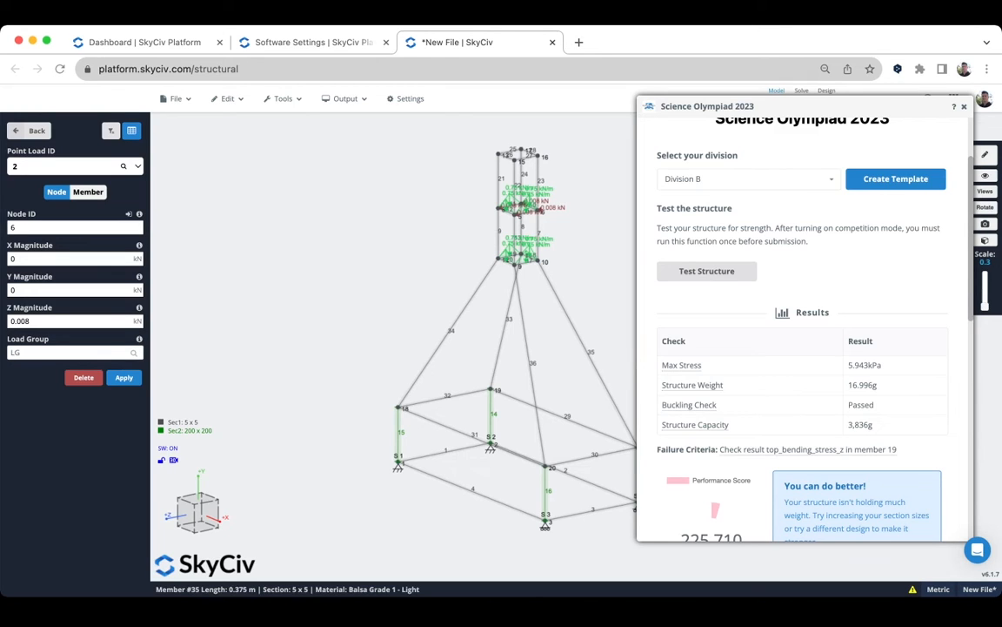
pyautogui.moveTo(585, 346); pyautogui.dragTo(540, 343, button='right')
pyautogui.moveTo(695, 425)
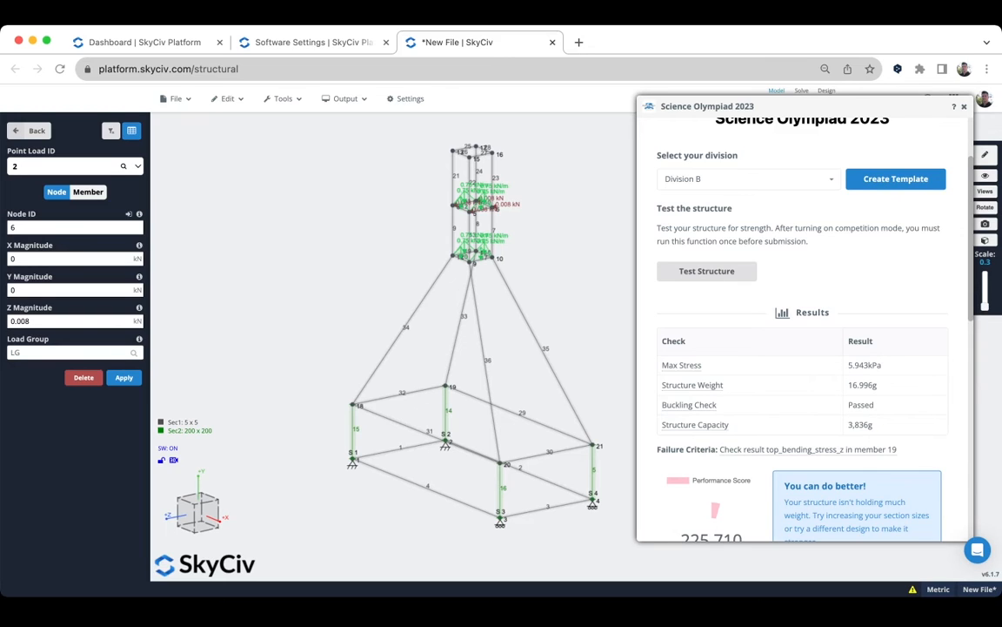
pyautogui.scroll(-3, 462, 339)
pyautogui.moveTo(435, 326); pyautogui.dragTo(428, 333)
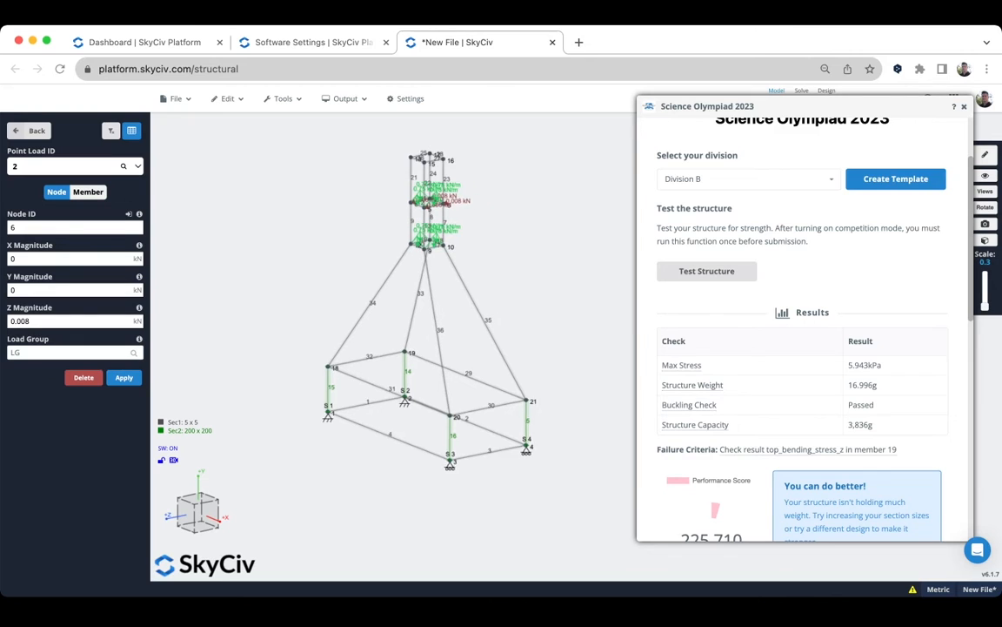
pyautogui.moveTo(429, 333); pyautogui.dragTo(385, 361, button='right')
pyautogui.moveTo(386, 361); pyautogui.dragTo(400, 351)
pyautogui.scroll(-3, 800, 322)
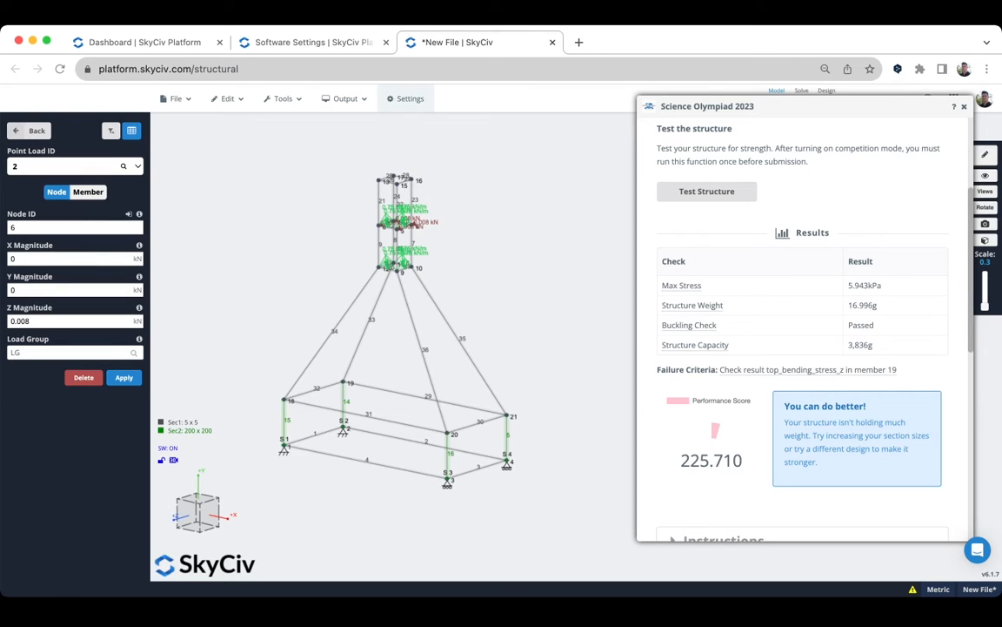
pyautogui.click(176, 98)
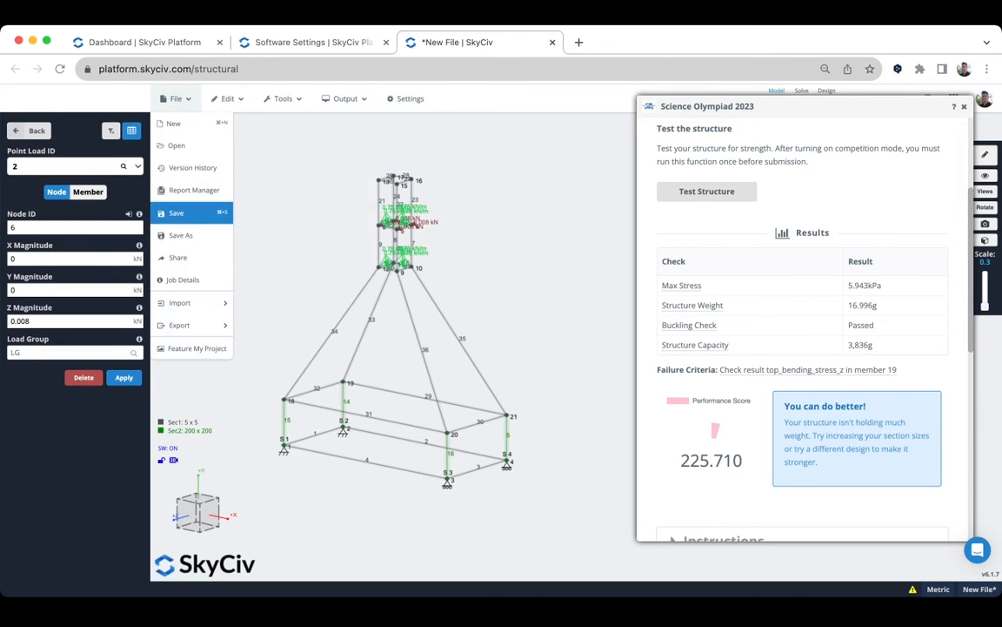
pyautogui.click(177, 212)
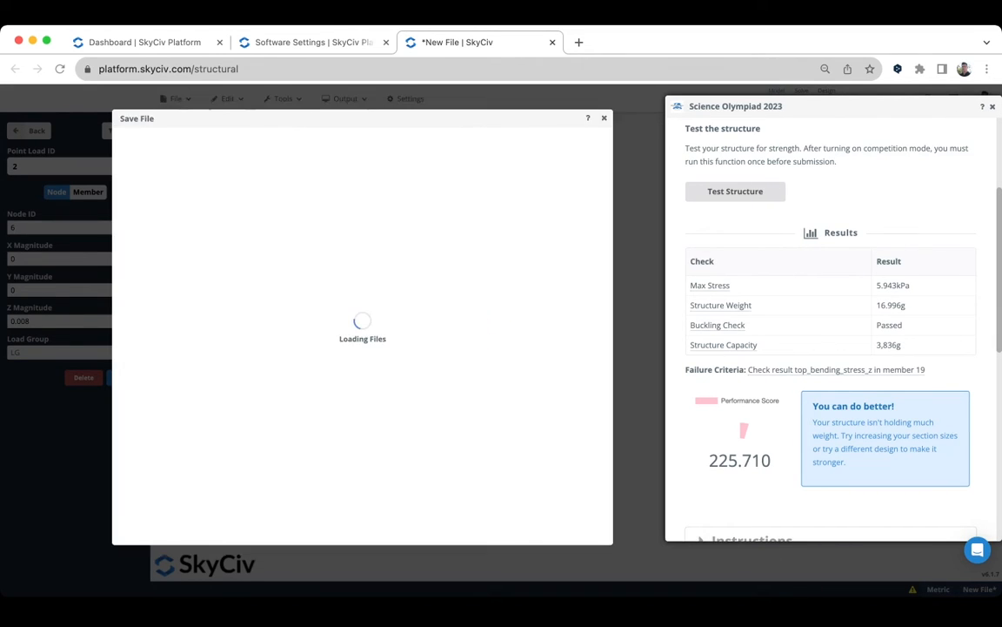
pyautogui.click(603, 119)
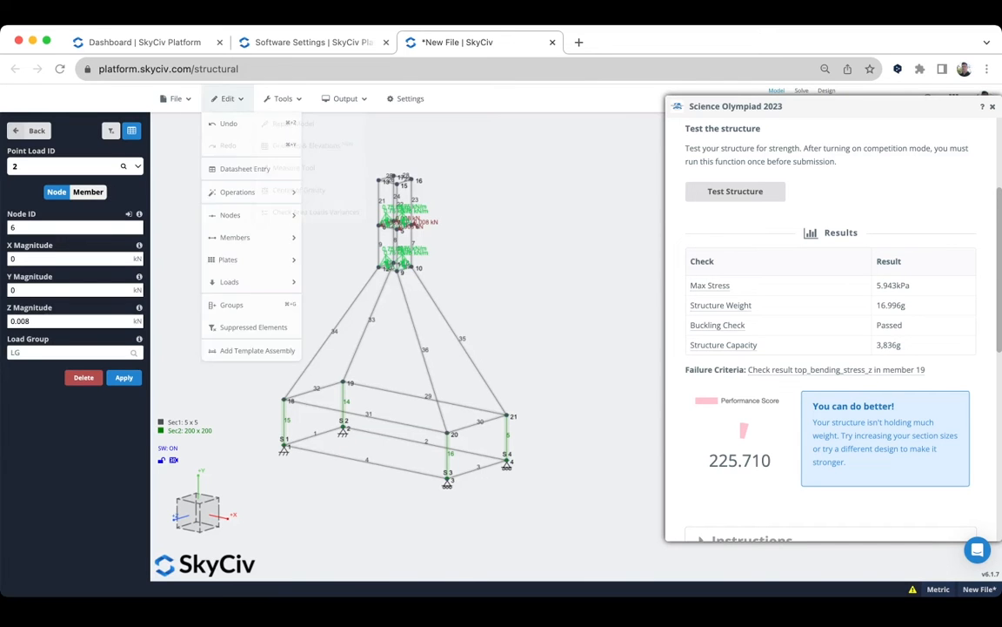
# Save the tower model under the file name Scioly-1
pyautogui.moveTo(176, 98)
pyautogui.click(181, 210)
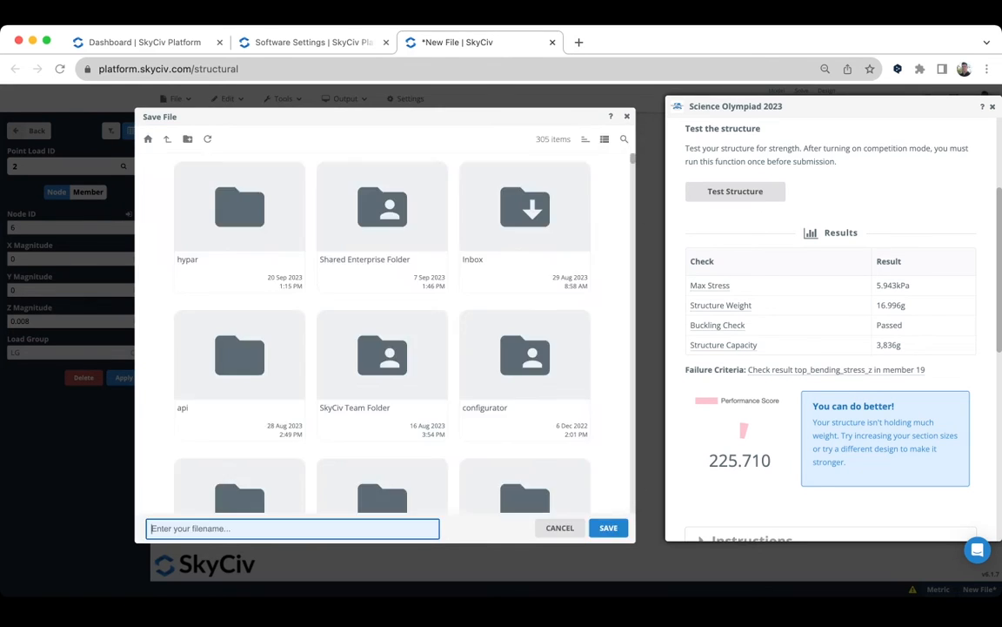
pyautogui.write('Scioly')
pyautogui.press('Return')
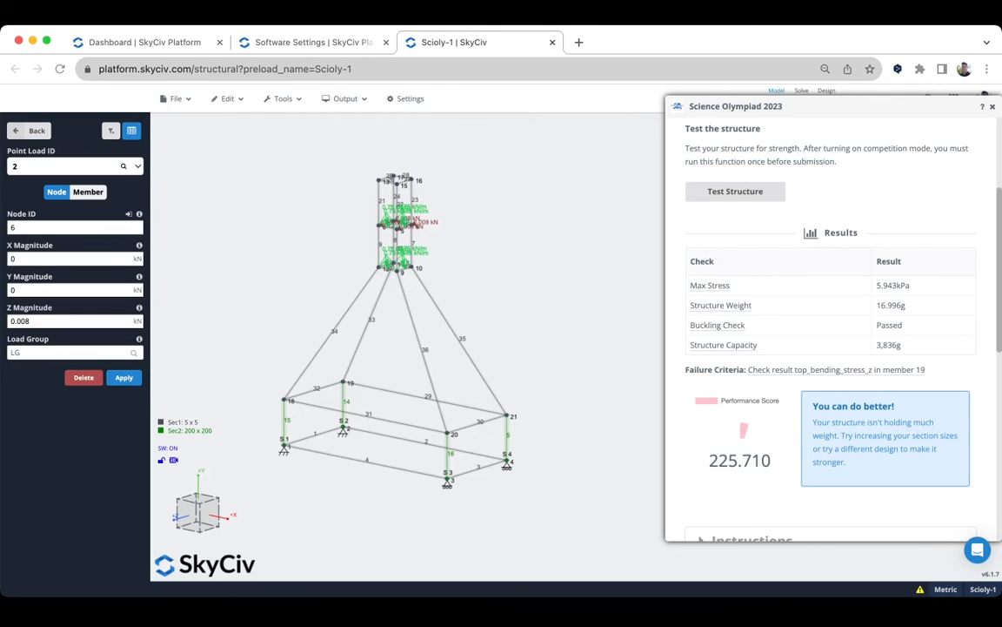
# Check the failure criteria in the test results, hide the loads and examine the upper tower's members and rings closely
pyautogui.moveTo(372, 205); pyautogui.dragTo(377, 224, button='right')
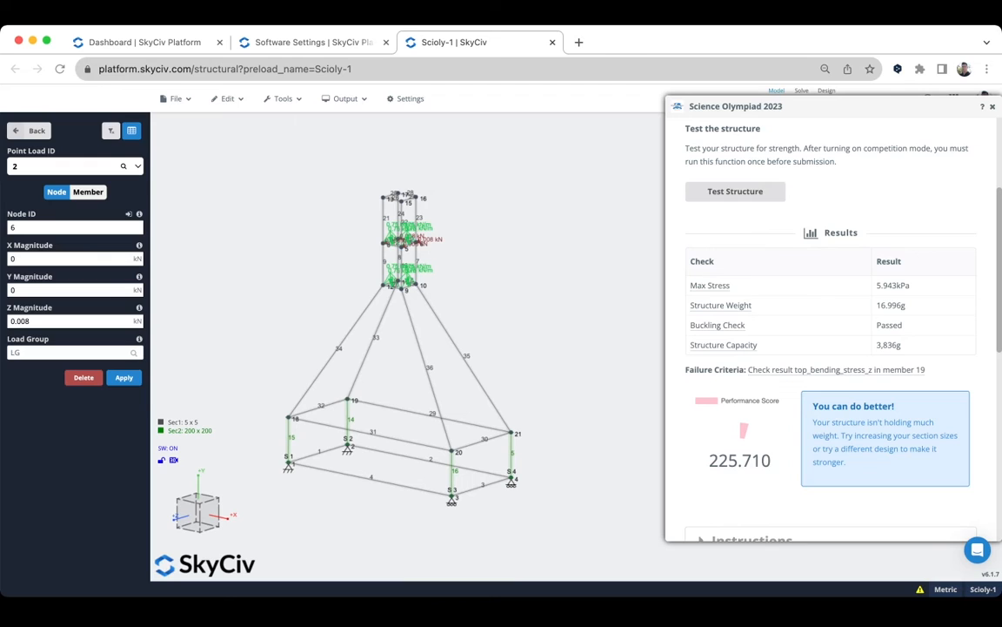
pyautogui.moveTo(818, 370)
pyautogui.scroll(1, 831, 331)
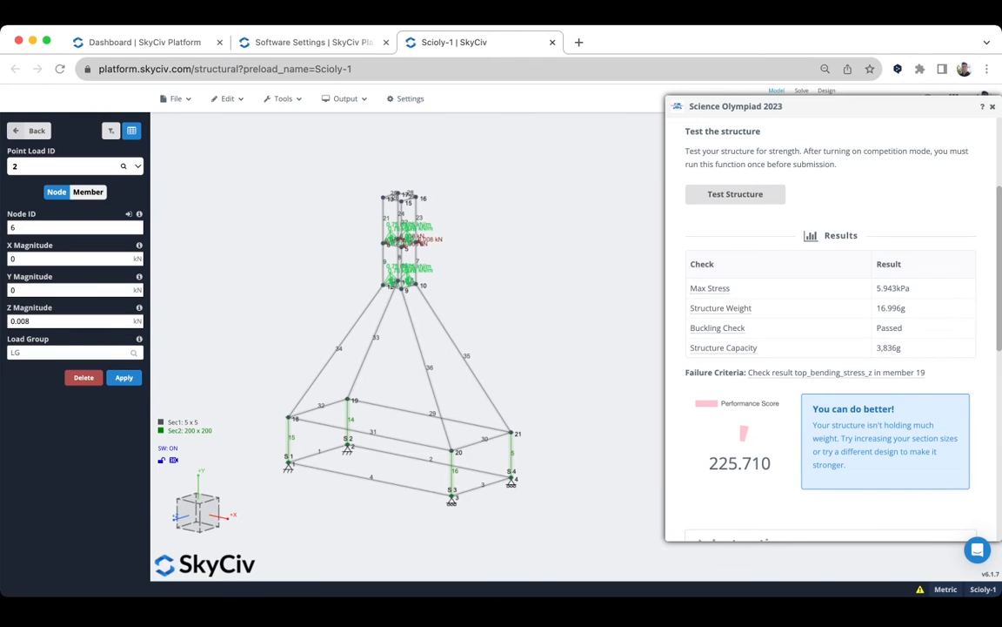
pyautogui.scroll(3, 490, 256)
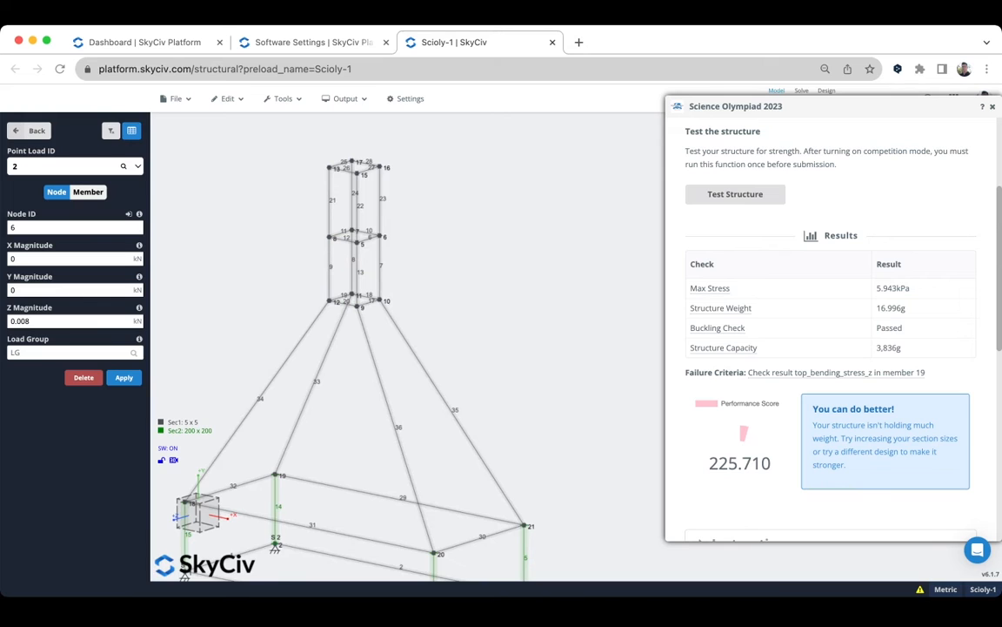
pyautogui.scroll(2, 477, 262)
pyautogui.moveTo(477, 262); pyautogui.dragTo(570, 234, button='right')
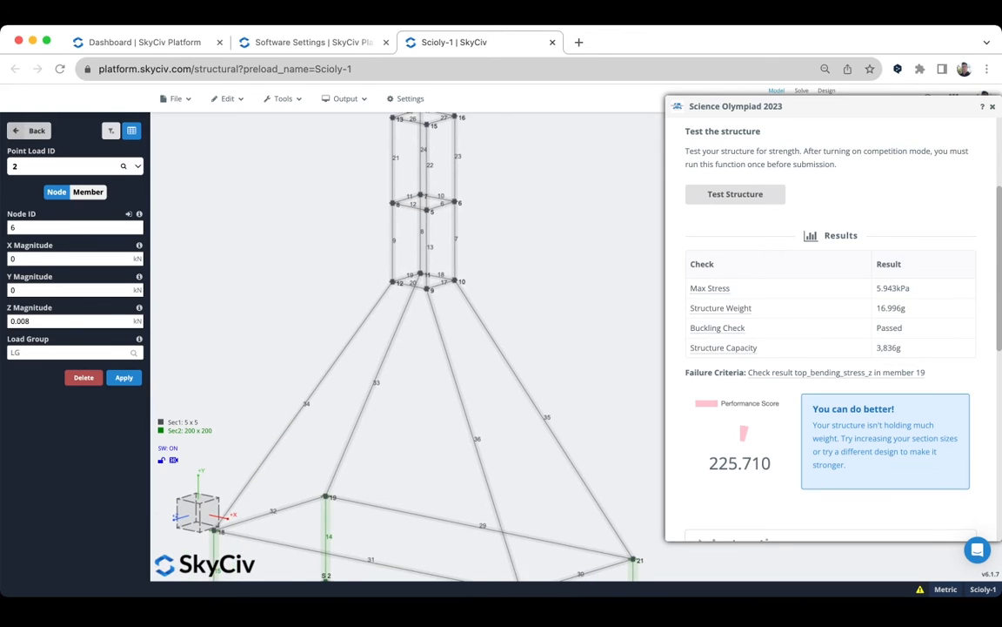
# Close the point load settings, open the properties of member 19 and examine it closely in the ring below the tower shaft
pyautogui.click(29, 130)
pyautogui.click(105, 152)
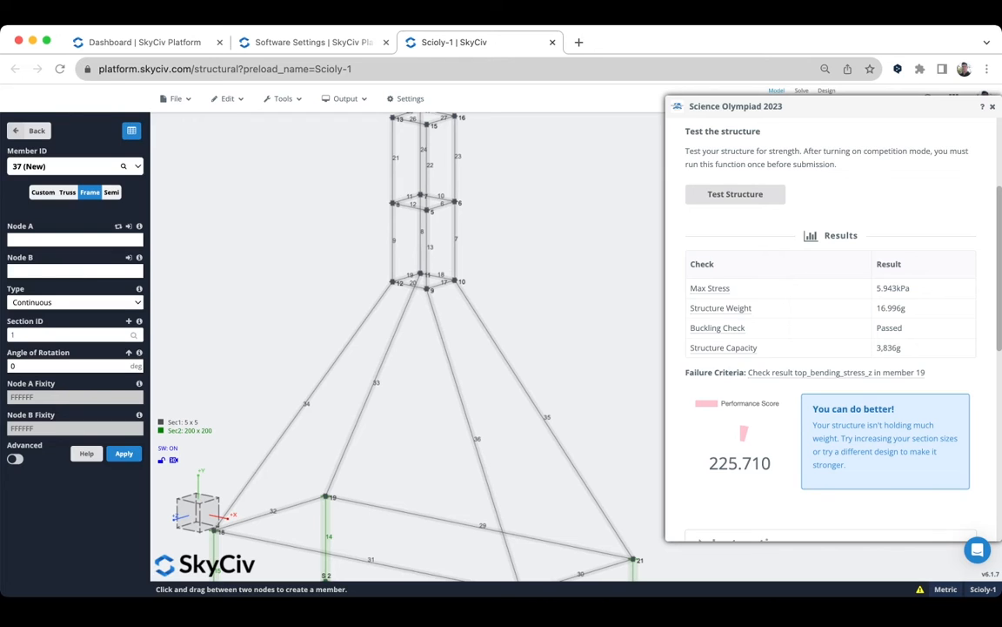
pyautogui.click(406, 278)
pyautogui.scroll(3, 393, 266)
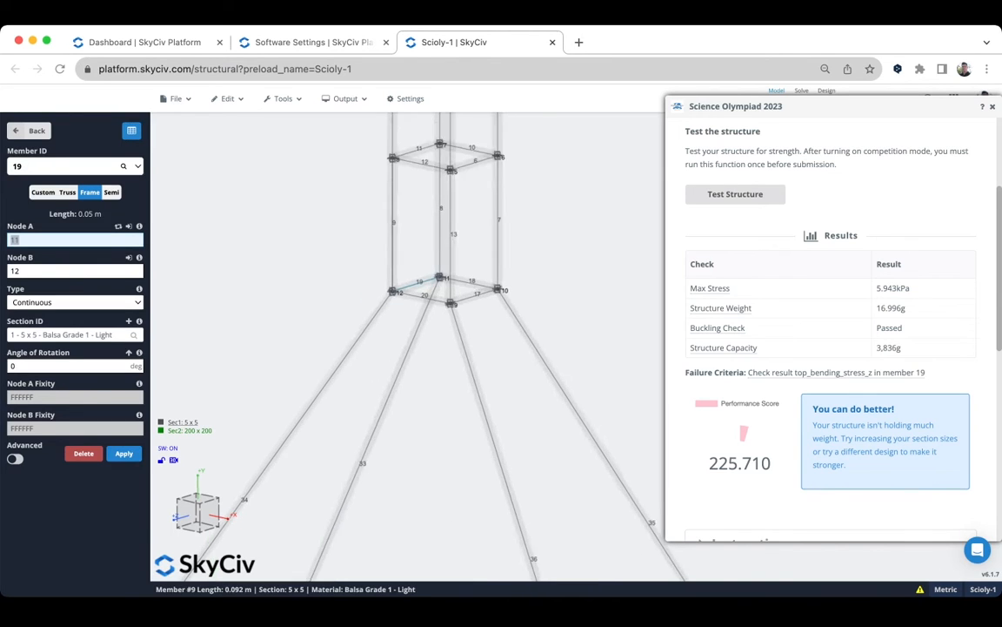
pyautogui.scroll(5, 411, 271)
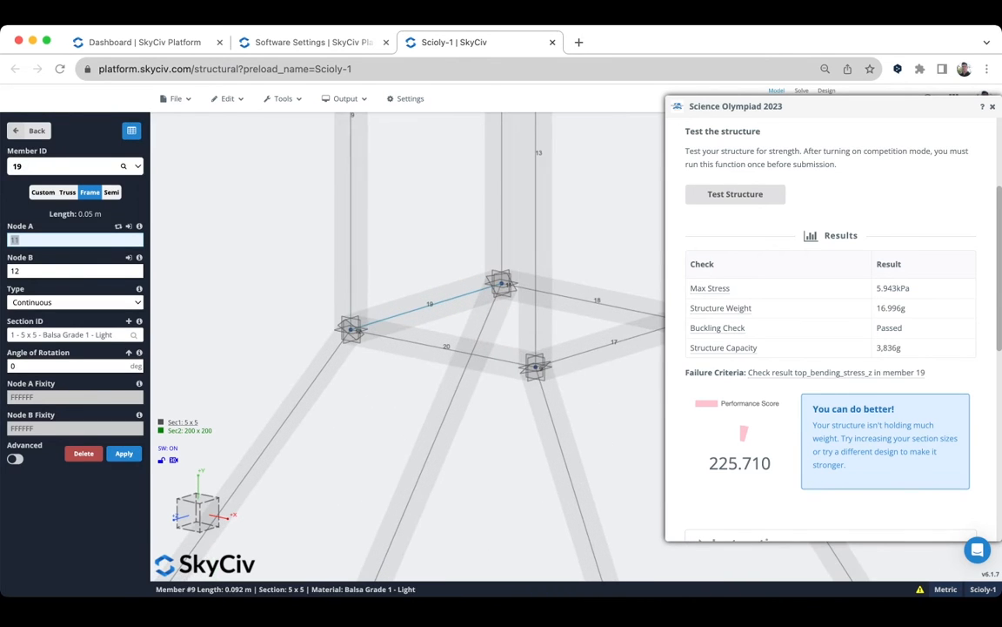
pyautogui.moveTo(412, 272)
pyautogui.mouseDown()
pyautogui.moveTo(439, 289)
pyautogui.moveTo(412, 283)
pyautogui.mouseUp()
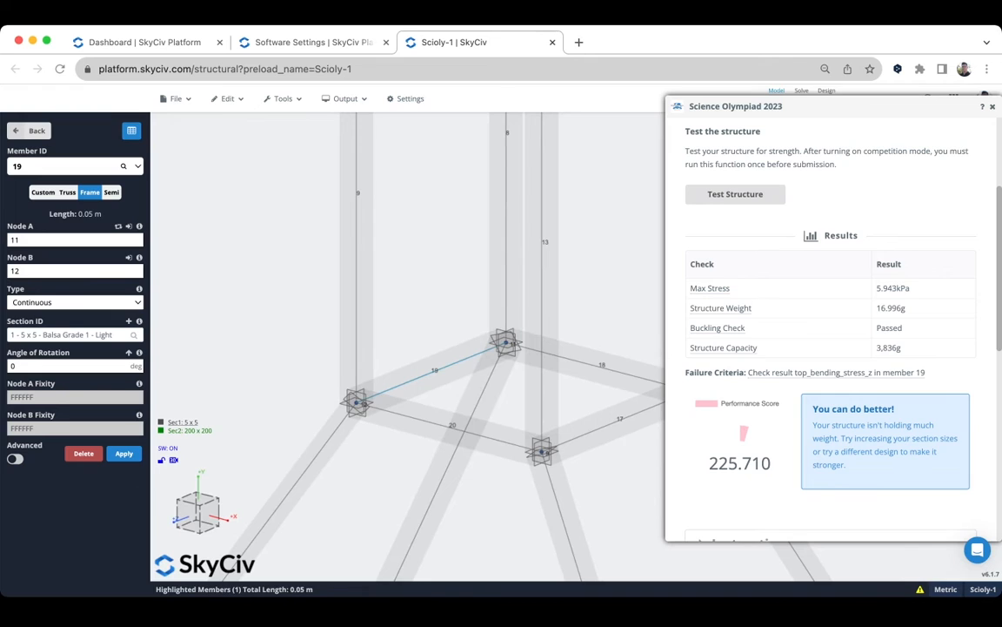
# Compare the failure criteria with member 19 in its ring, and close the Science Olympiad 2023 add-on
pyautogui.moveTo(759, 373)
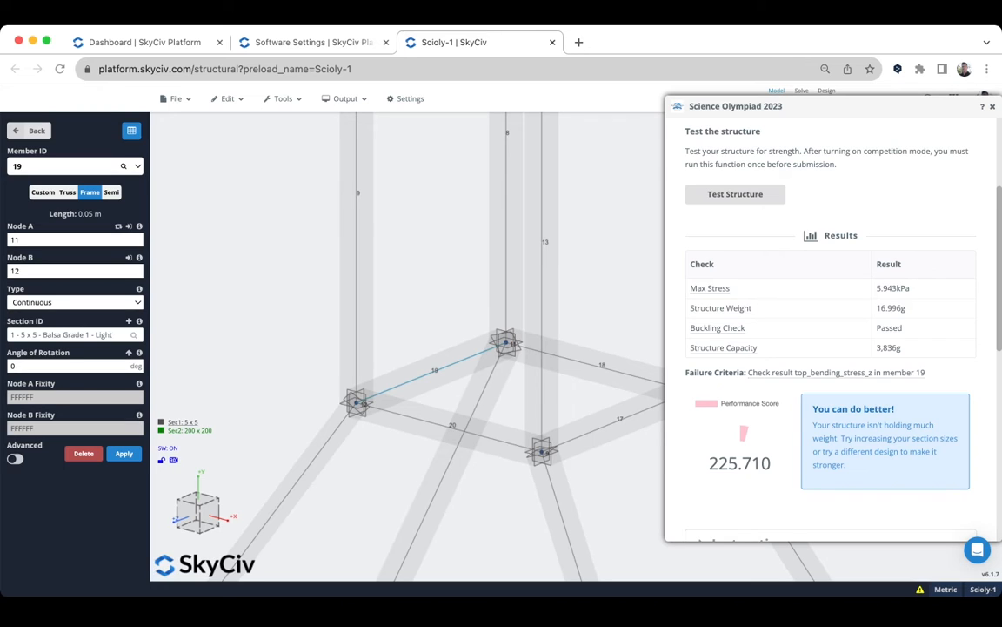
pyautogui.scroll(-4, 436, 346)
pyautogui.scroll(-3, 581, 293)
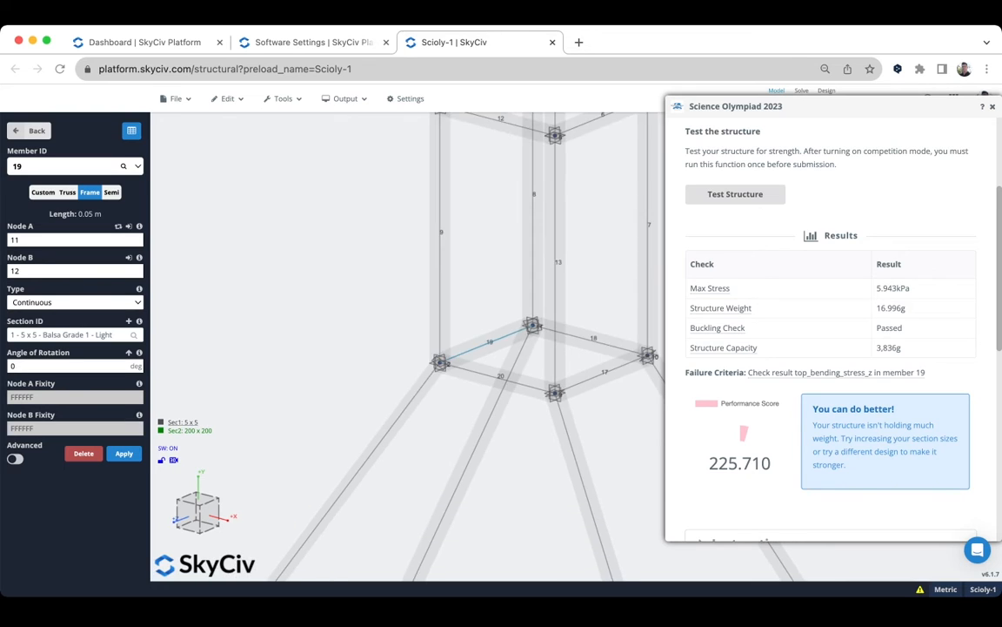
pyautogui.moveTo(582, 294); pyautogui.dragTo(447, 283, button='right')
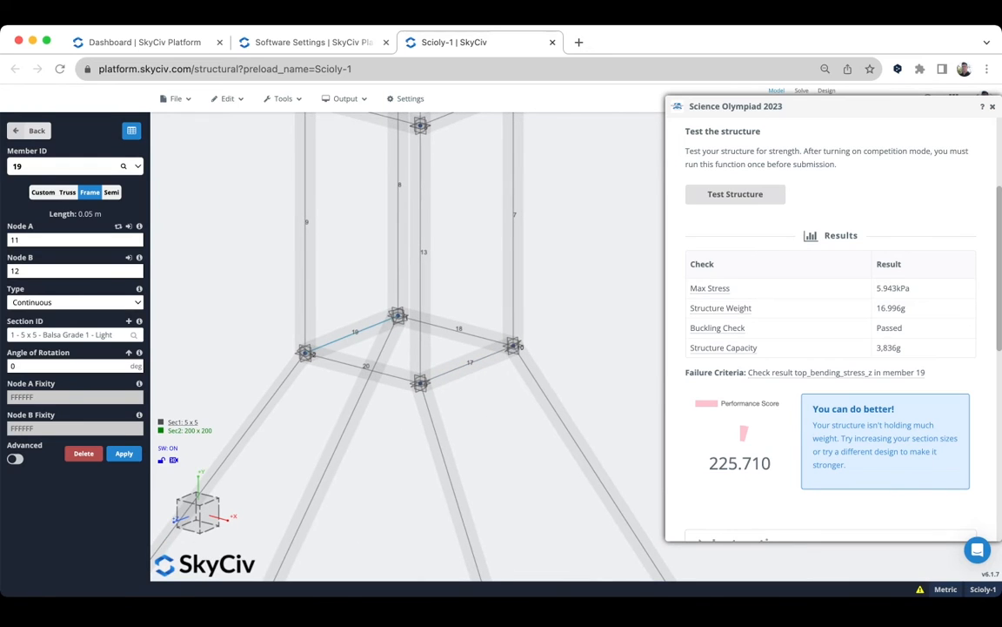
pyautogui.moveTo(822, 106); pyautogui.dragTo(779, 106)
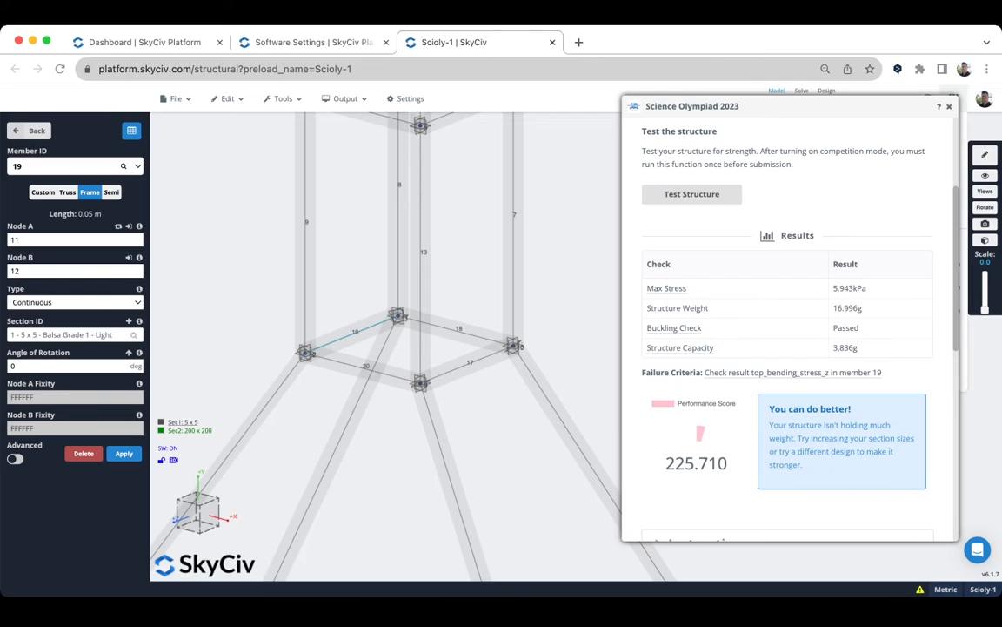
pyautogui.click(949, 107)
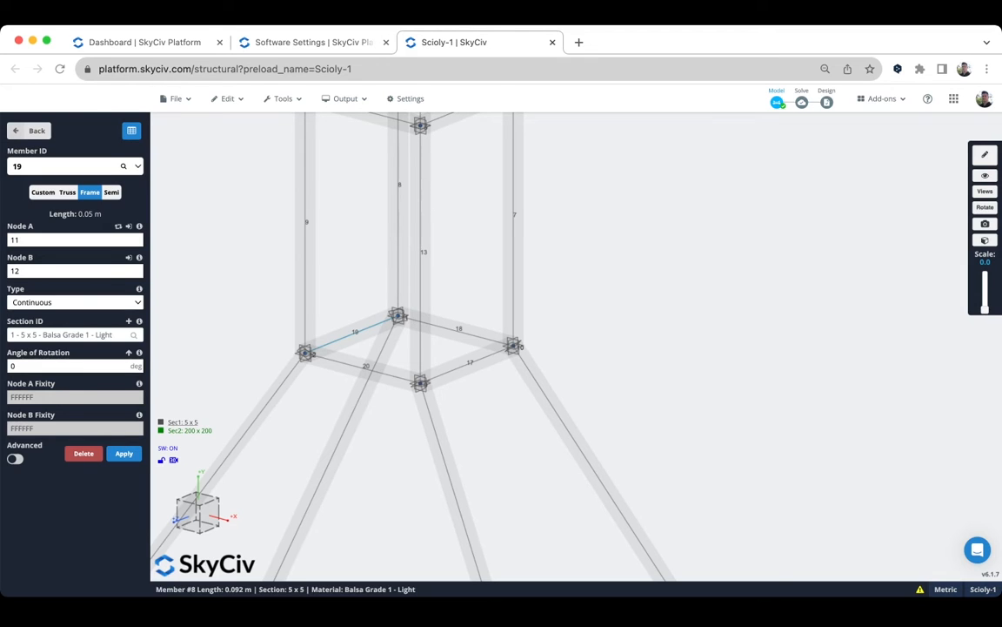
# Hide the loads, display the members' local axes and examine the axis directions on member 19
pyautogui.click(985, 175)
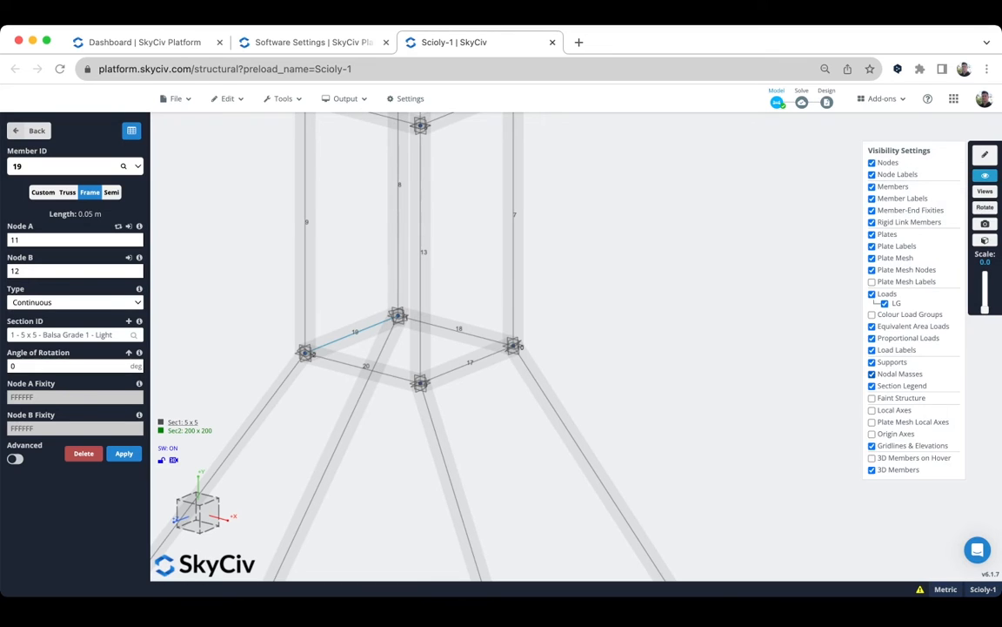
pyautogui.click(872, 294)
pyautogui.click(871, 410)
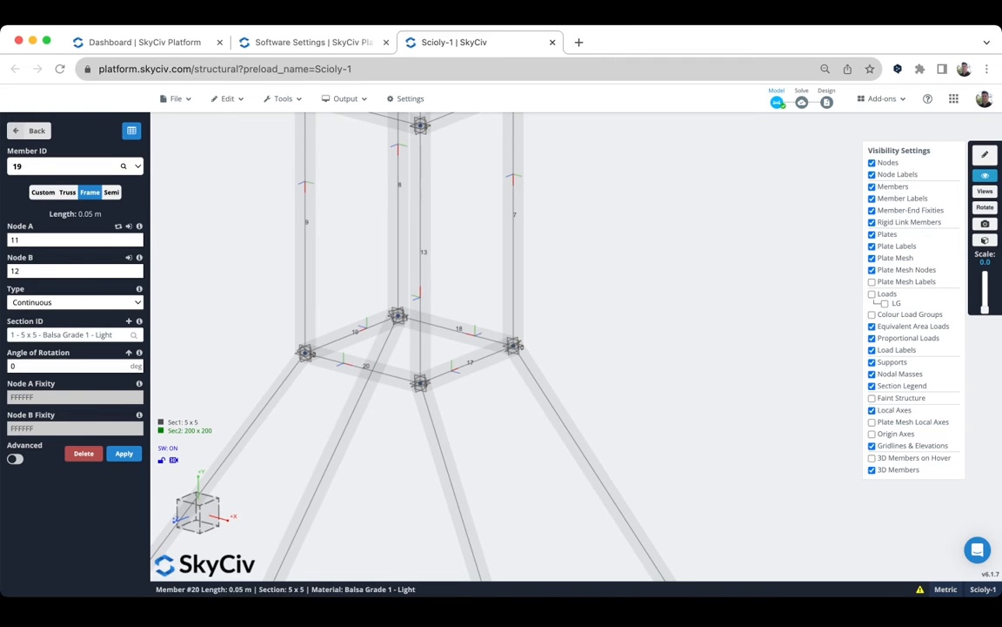
pyautogui.scroll(2, 346, 334)
pyautogui.scroll(5, 315, 334)
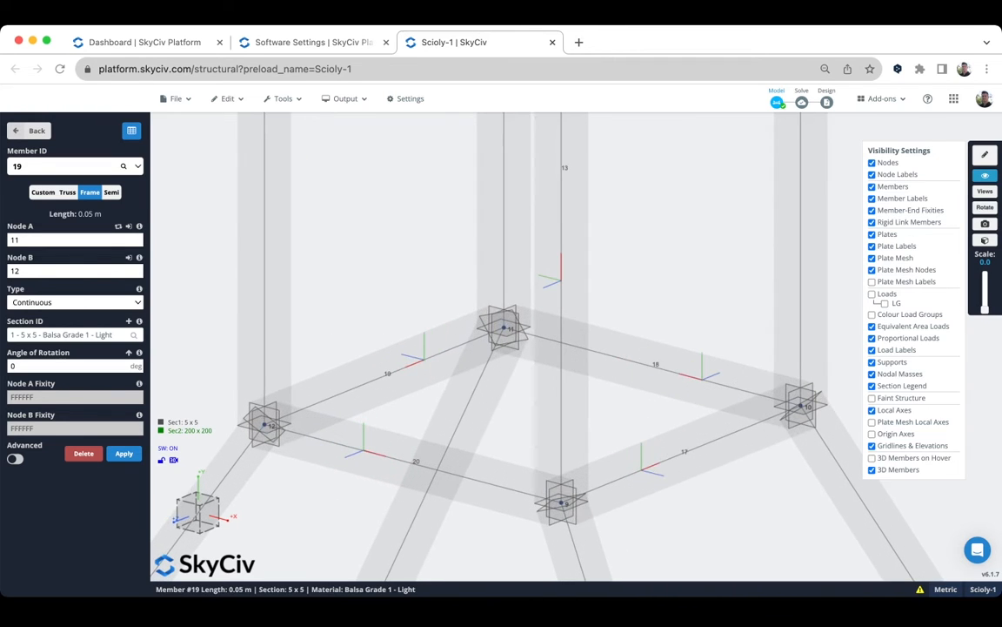
pyautogui.moveTo(365, 364); pyautogui.dragTo(428, 305, button='right')
pyautogui.scroll(2, 427, 209)
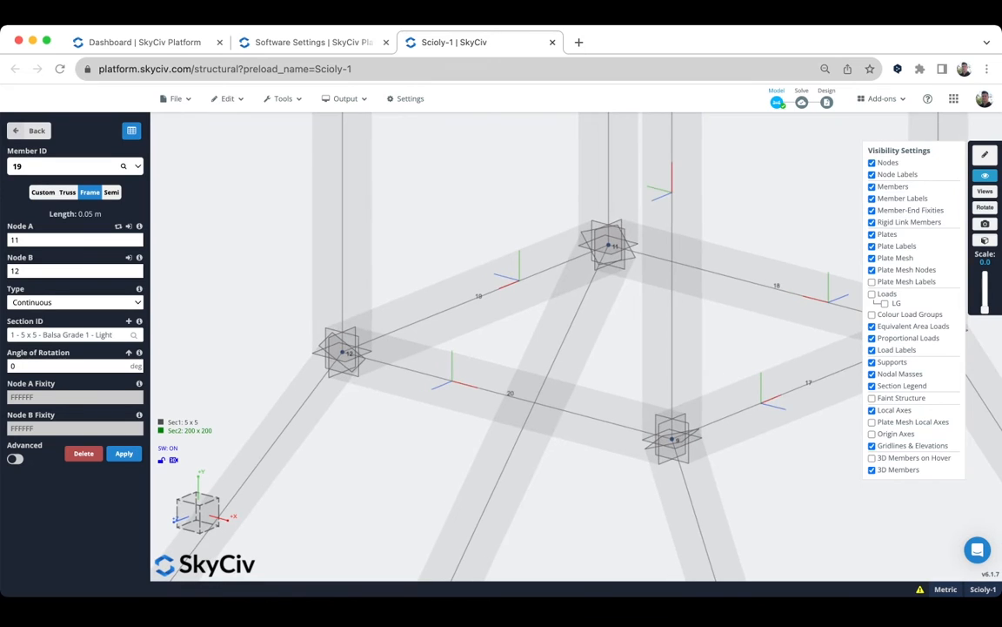
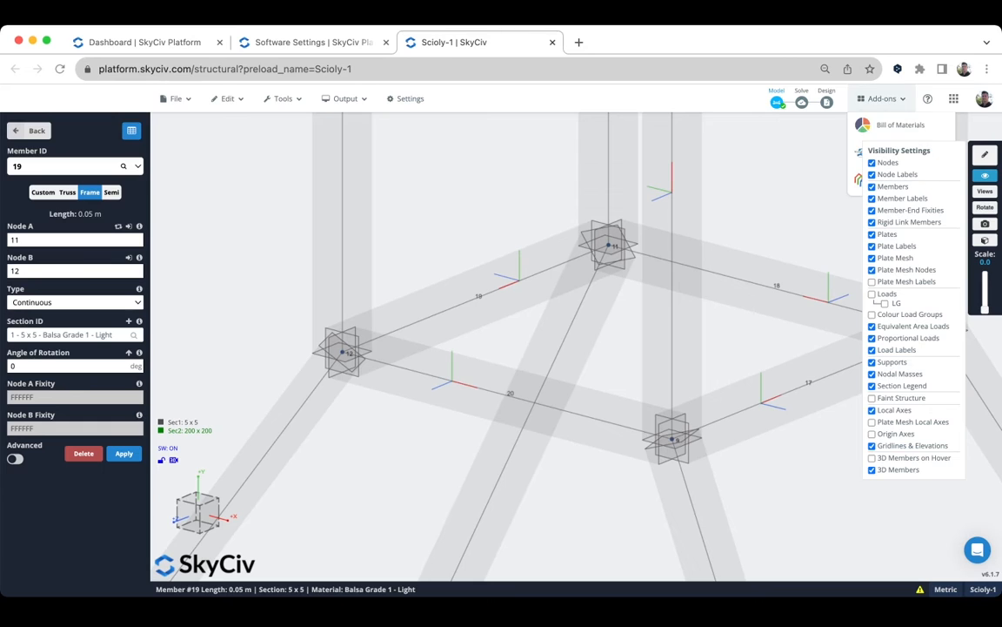
# Close the visibility settings, reopen the Science Olympiad 2023 add-on to read the failure criteria hint, and close it again
pyautogui.click(985, 174)
pyautogui.click(882, 98)
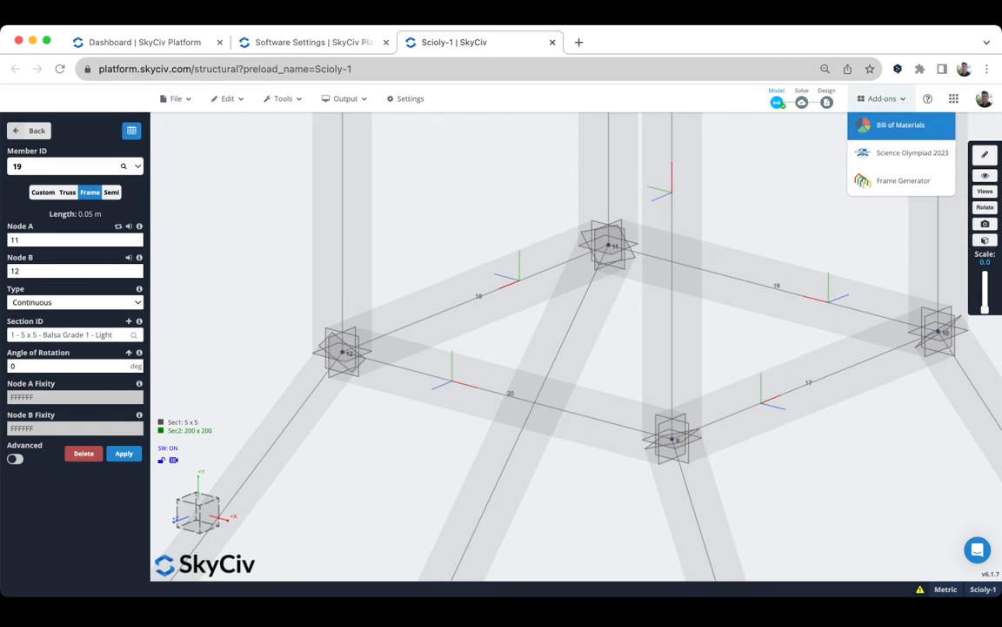
pyautogui.click(905, 153)
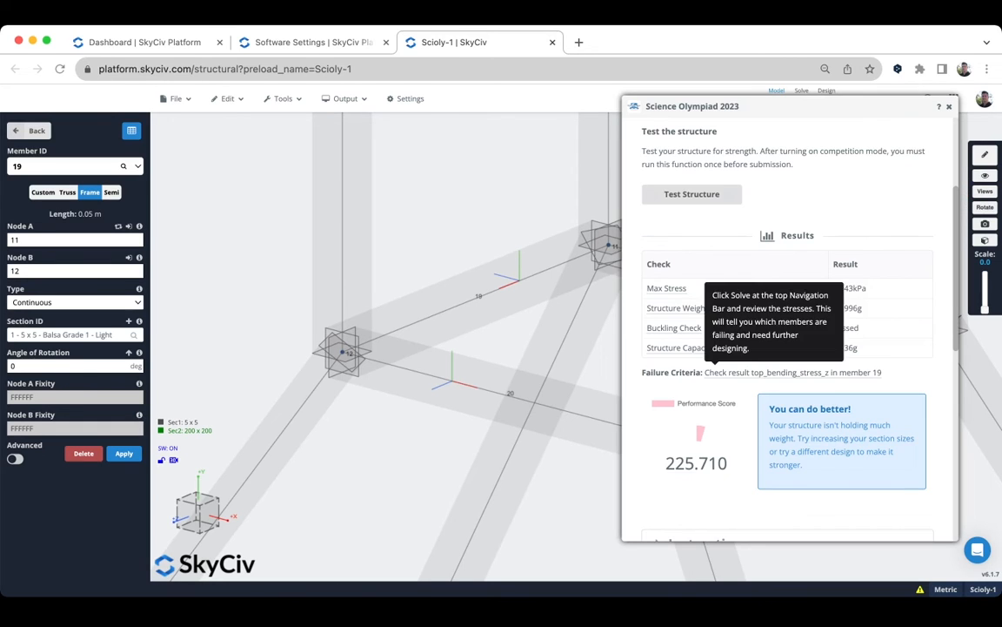
pyautogui.click(949, 106)
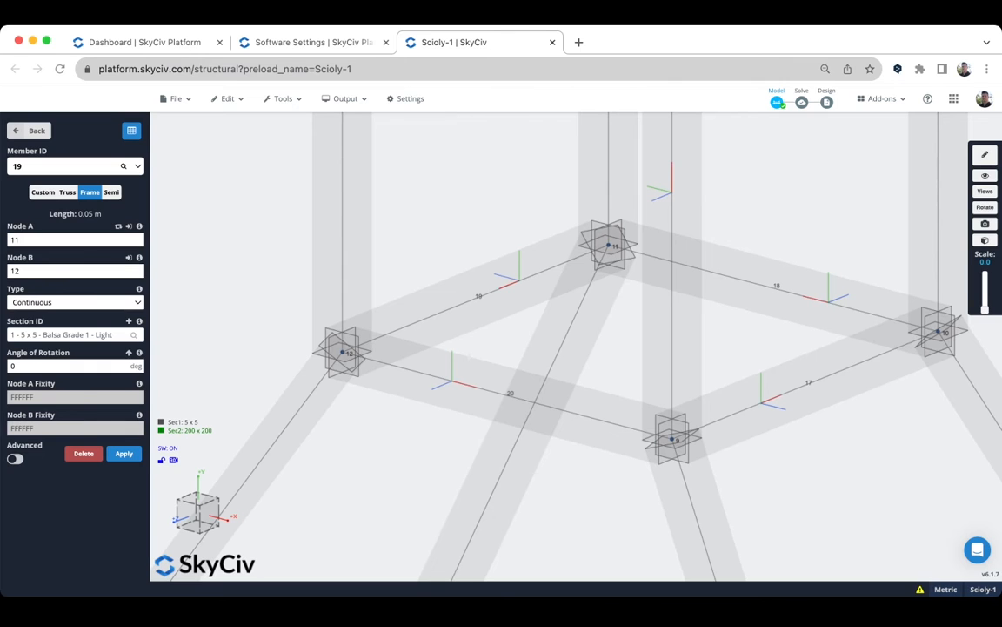
# Solve the model without repairing the reported density issues, and display the displacement results for the tower
pyautogui.click(801, 102)
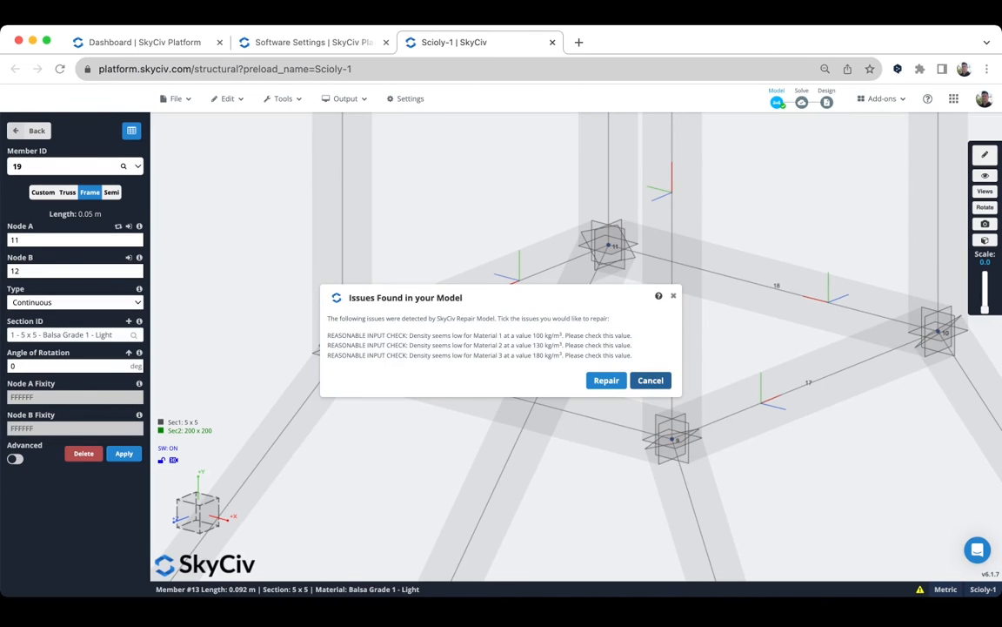
pyautogui.click(651, 380)
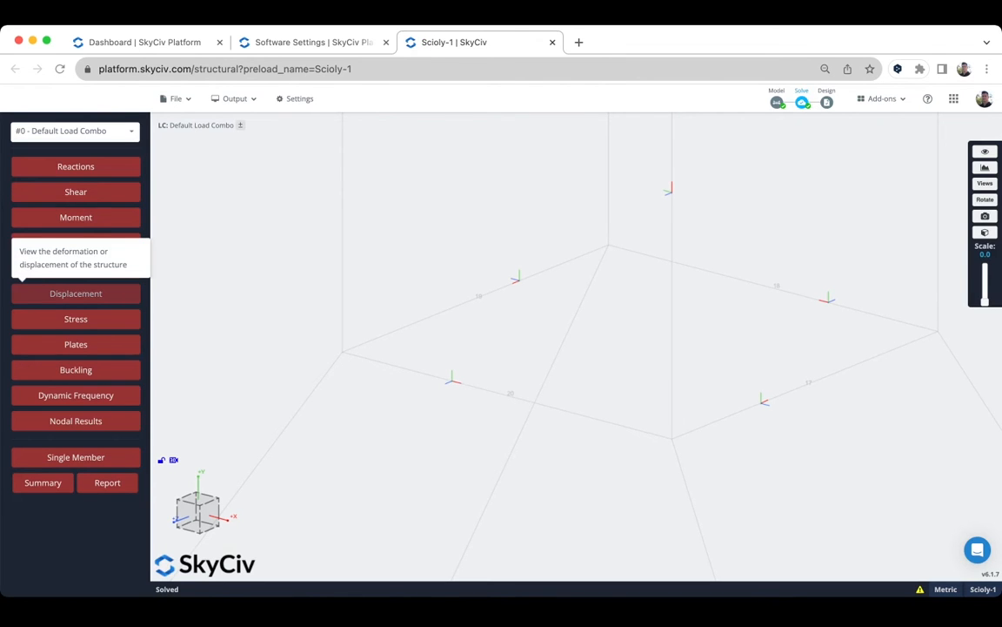
pyautogui.click(76, 293)
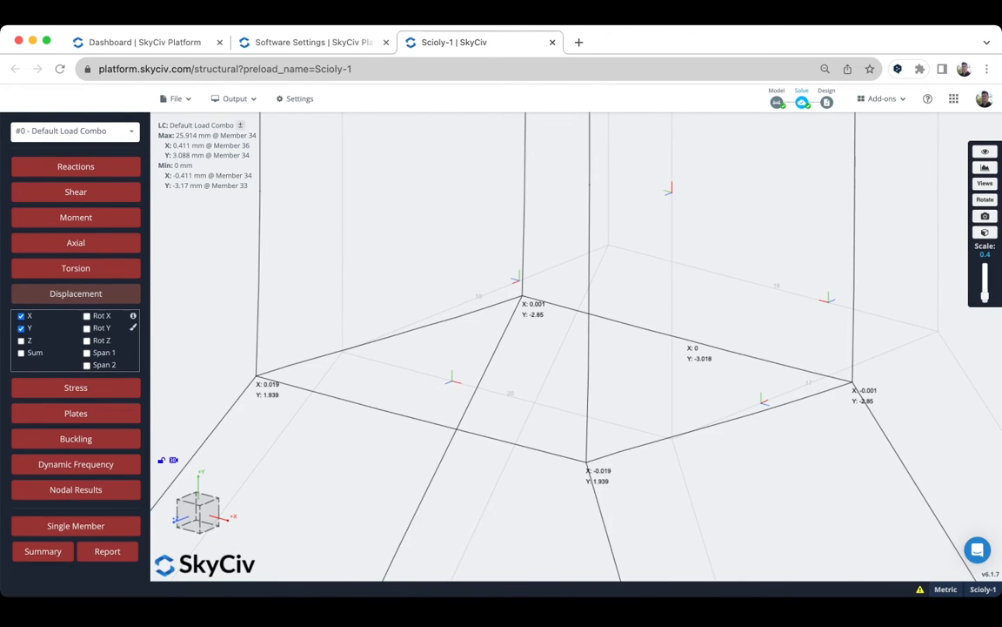
pyautogui.scroll(-15, 444, 241)
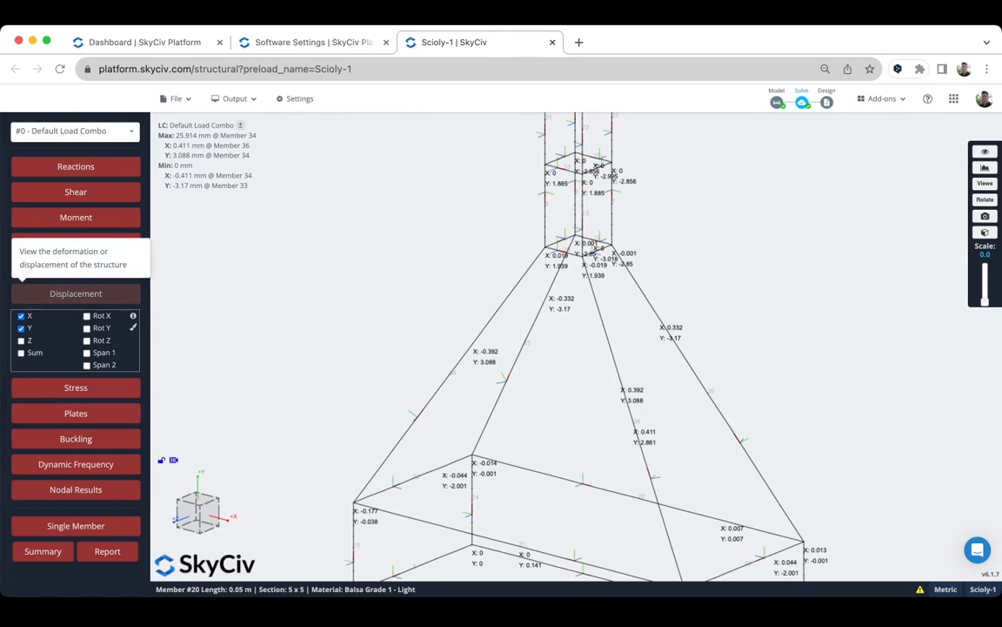
# Display the Top Bending Z stress results and view the tower from the side
pyautogui.click(76, 294)
pyautogui.click(76, 319)
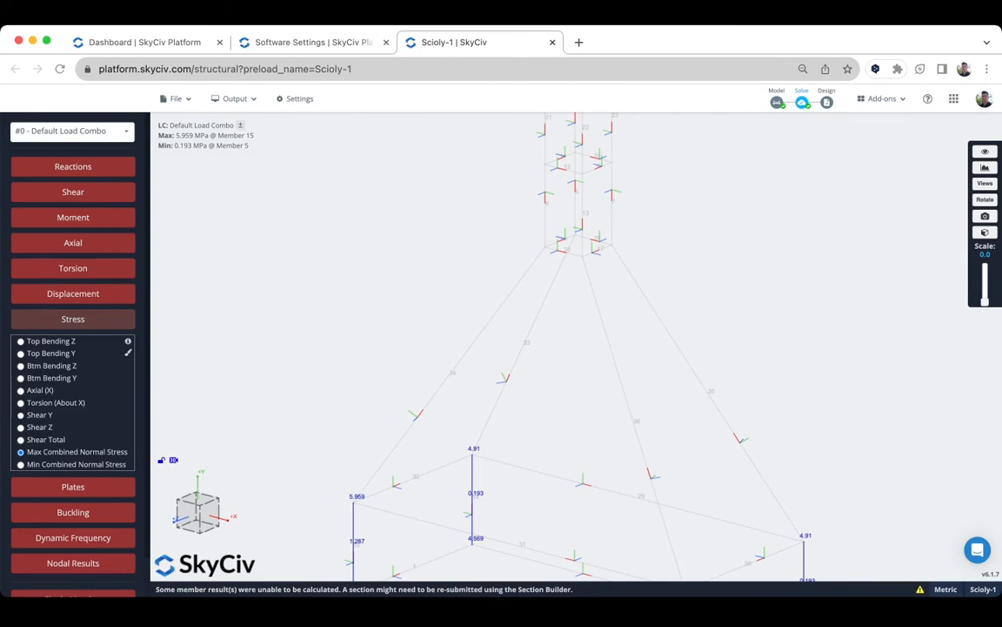
pyautogui.click(21, 341)
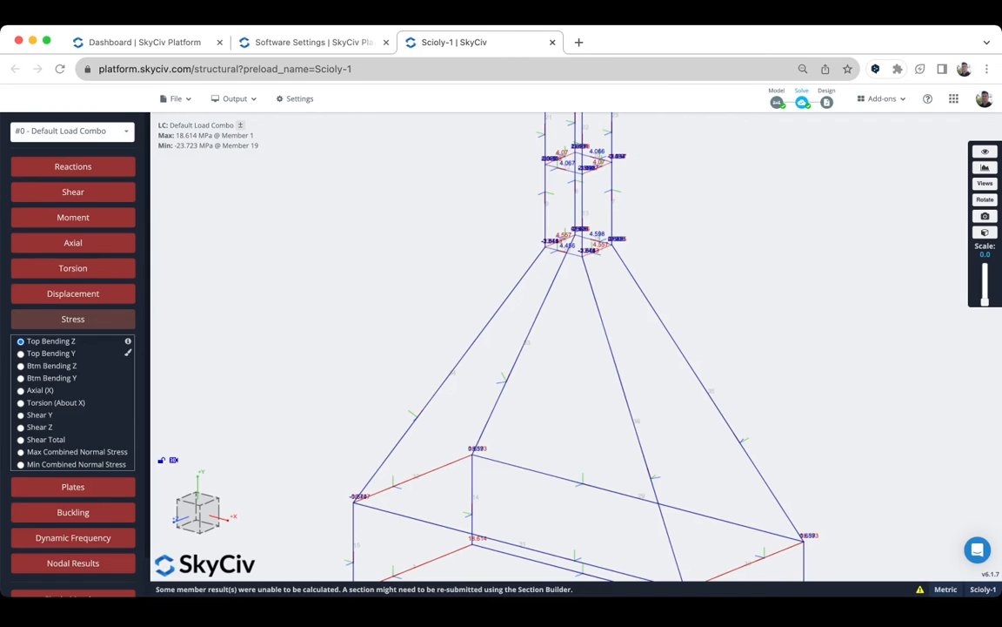
pyautogui.moveTo(514, 338); pyautogui.dragTo(421, 337)
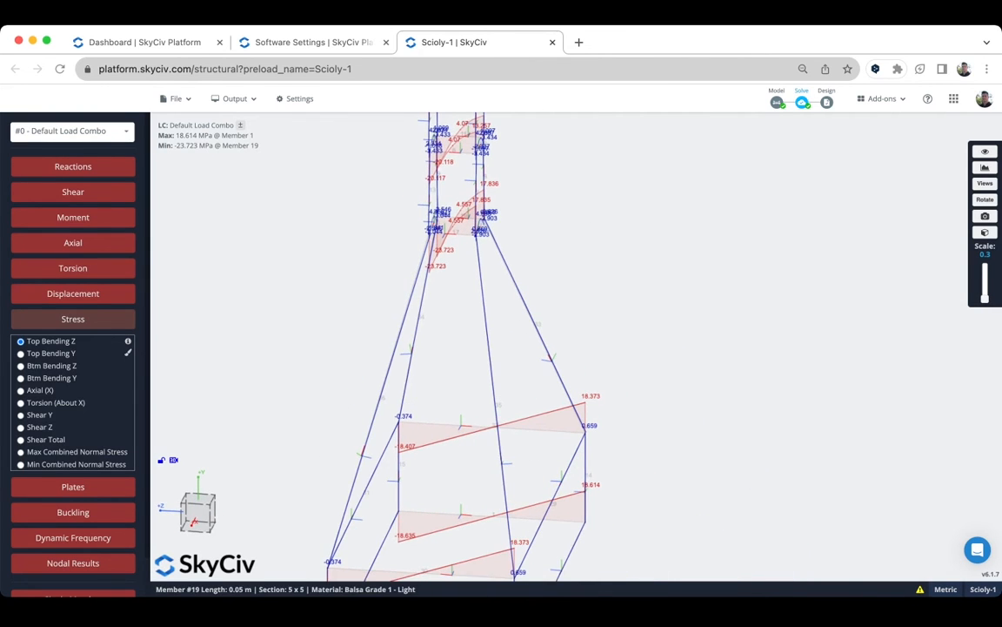
# Isolate member 19's Top Bending Z stress diagram and examine its shape along the member
pyautogui.click(460, 216)
pyautogui.scroll(8, 416, 214)
pyautogui.scroll(2, 416, 213)
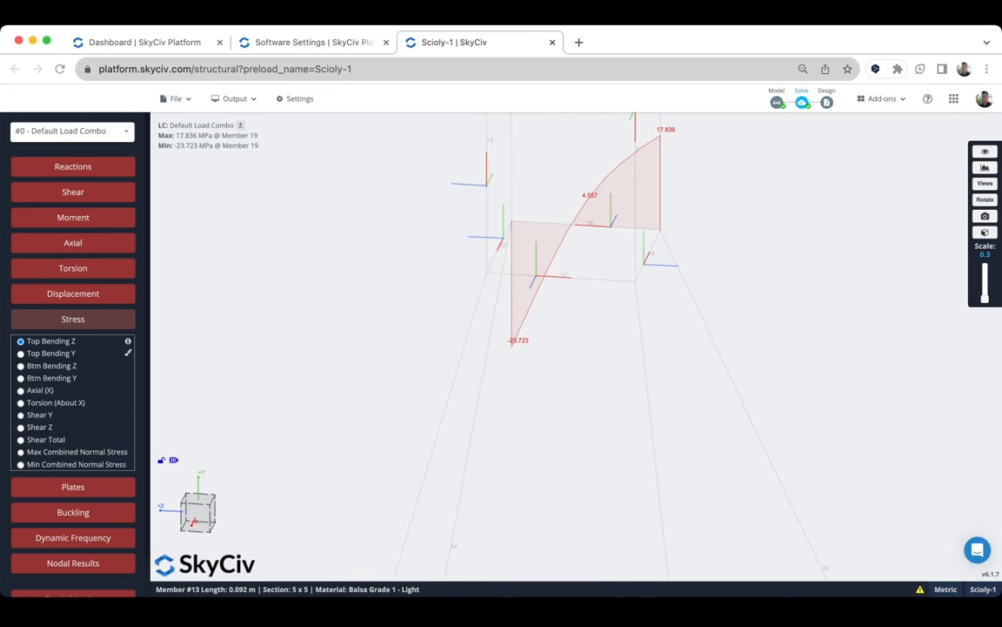
pyautogui.moveTo(474, 213); pyautogui.dragTo(505, 213)
pyautogui.scroll(-3, 435, 231)
pyautogui.moveTo(487, 226); pyautogui.dragTo(411, 251, button='right')
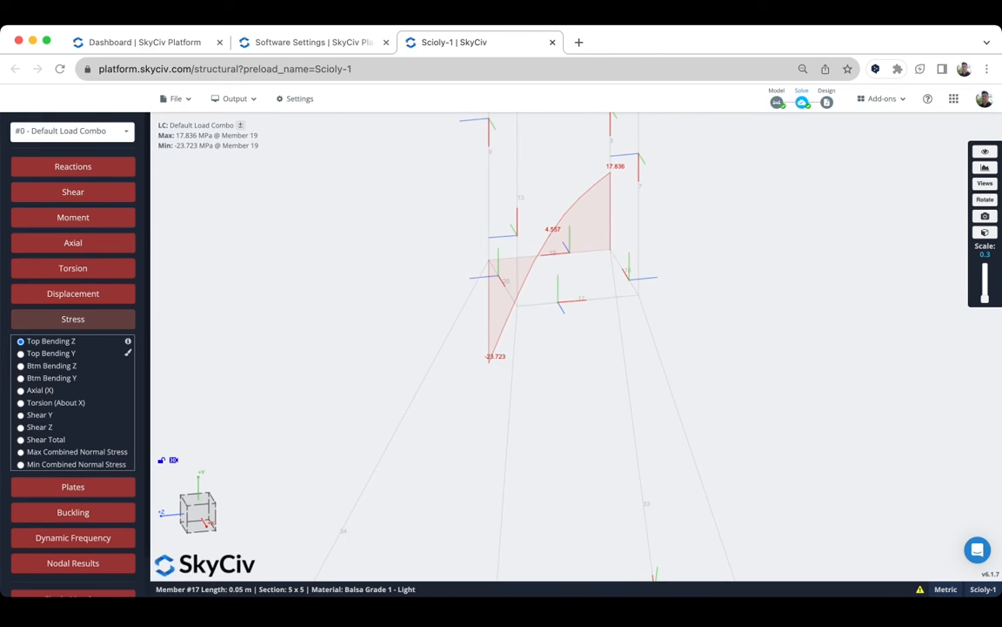
pyautogui.scroll(-2, 572, 299)
pyautogui.scroll(-3, 605, 306)
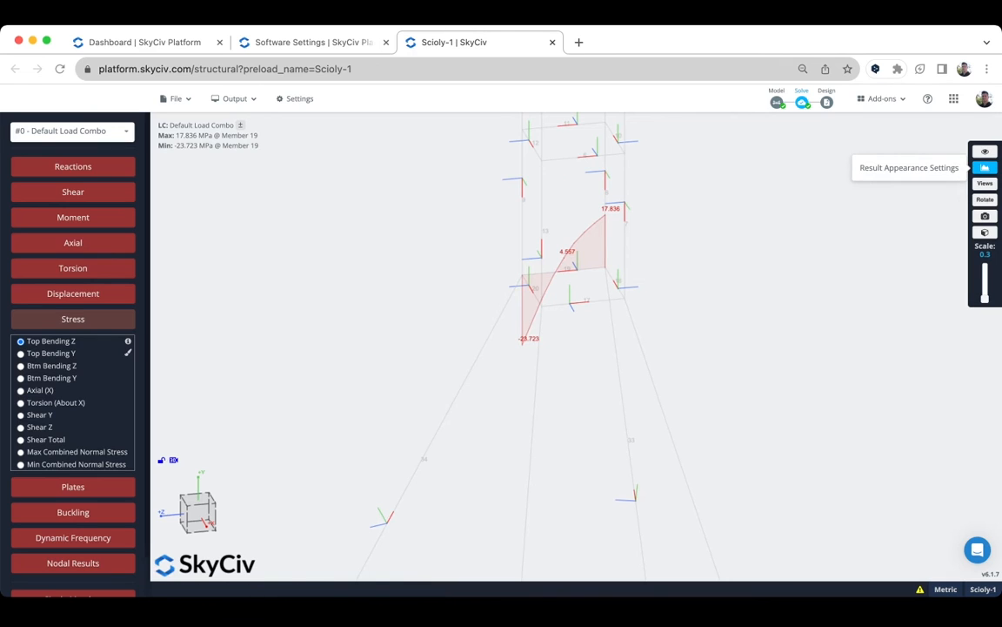
# Show the loads in the results view and compare the distributed load on member 19 with its stress diagram
pyautogui.click(985, 167)
pyautogui.click(985, 151)
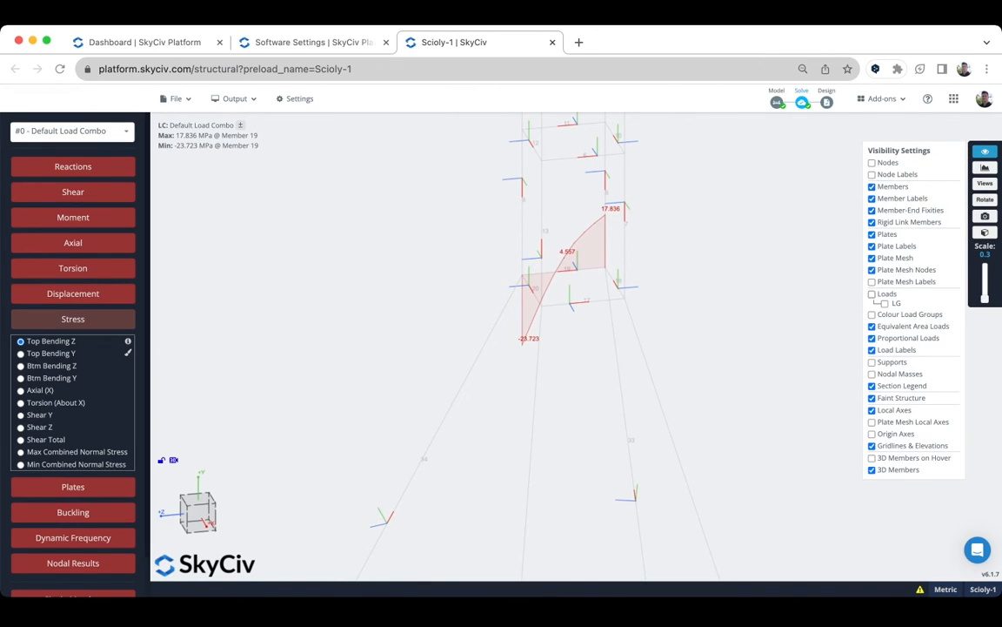
pyautogui.click(872, 294)
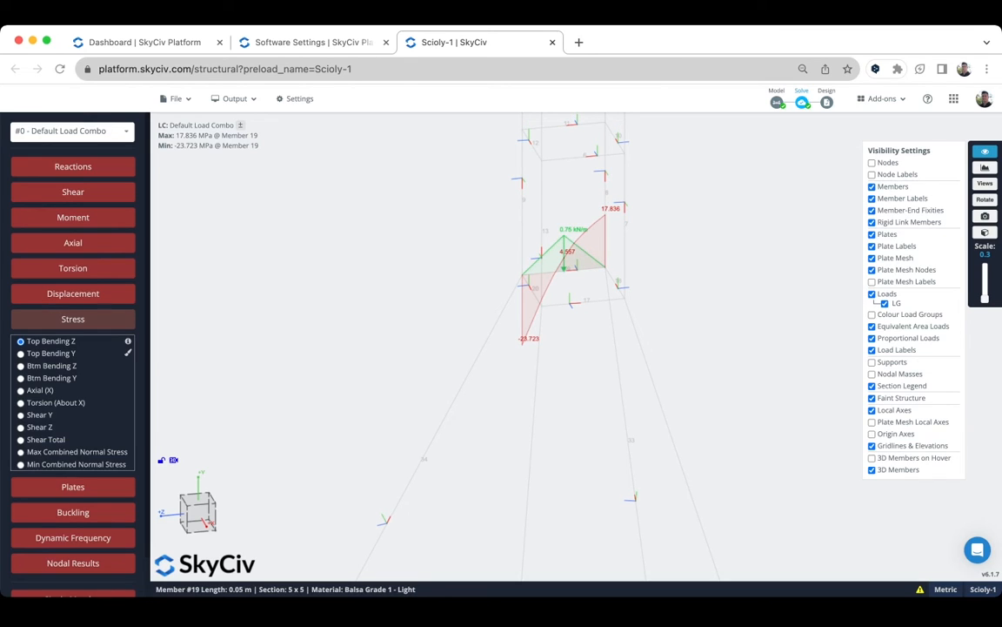
pyautogui.moveTo(595, 227)
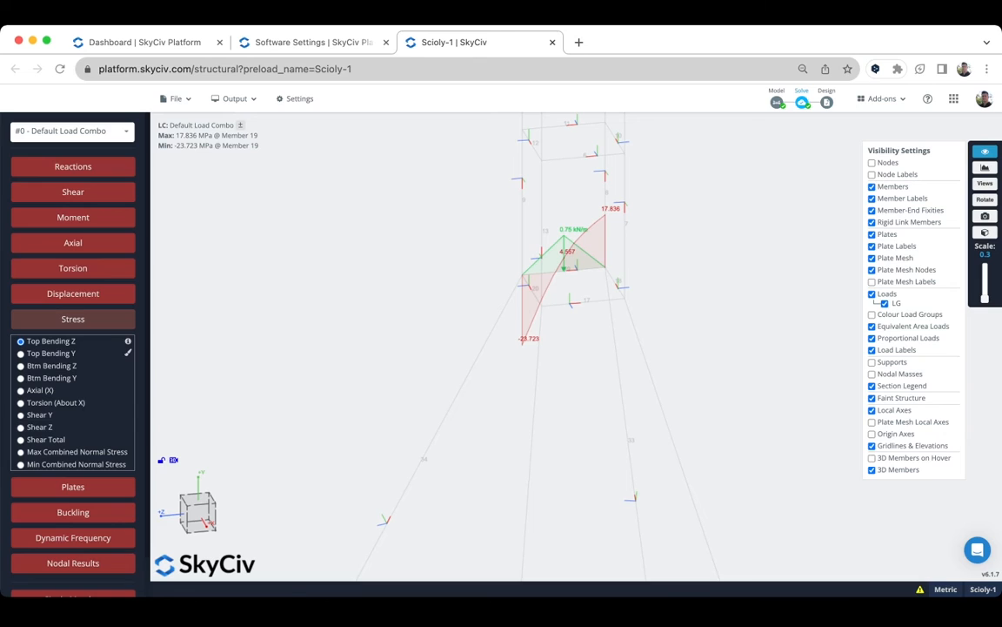
pyautogui.scroll(3, 613, 235)
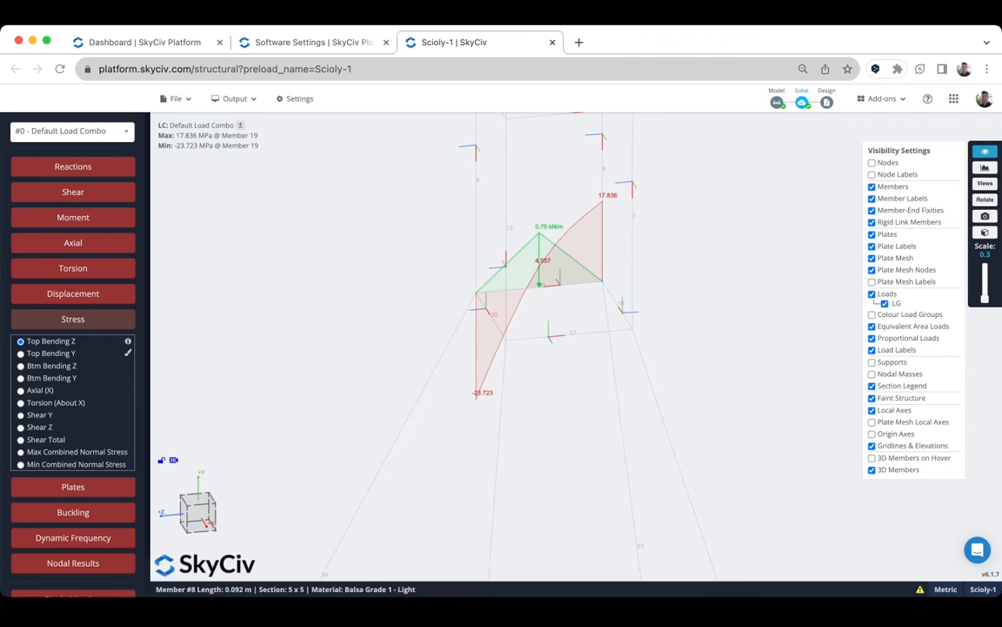
# Return to the modelling view, examine the loaded rings and reduce the load display scale to 0.0
pyautogui.click(777, 99)
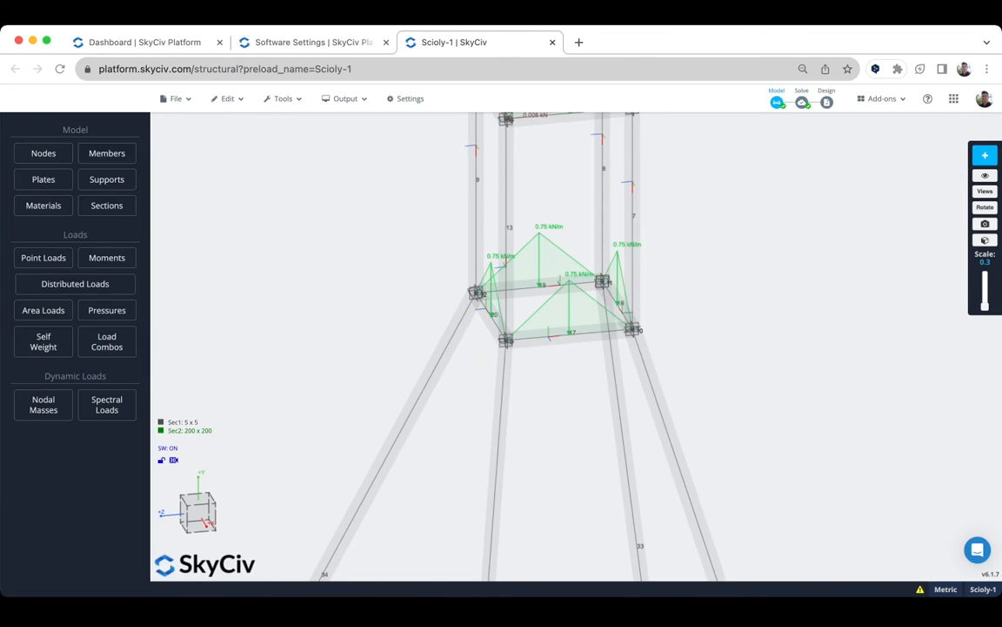
pyautogui.scroll(-3, 676, 284)
pyautogui.moveTo(675, 284); pyautogui.dragTo(657, 296, button='right')
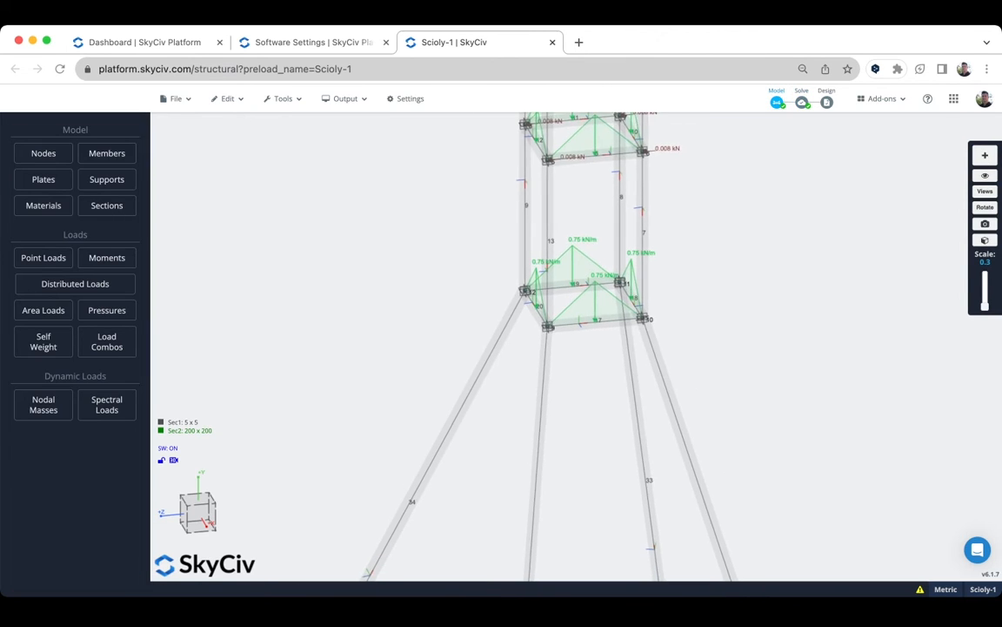
pyautogui.moveTo(649, 296); pyautogui.dragTo(679, 296)
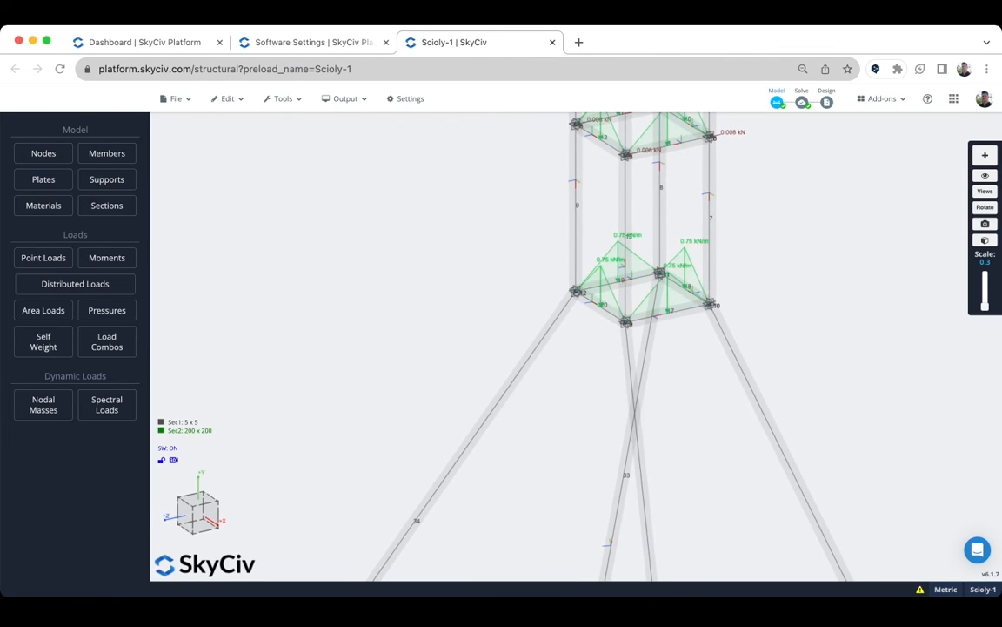
pyautogui.moveTo(679, 296); pyautogui.dragTo(571, 301, button='right')
pyautogui.moveTo(985, 307); pyautogui.dragTo(985, 309)
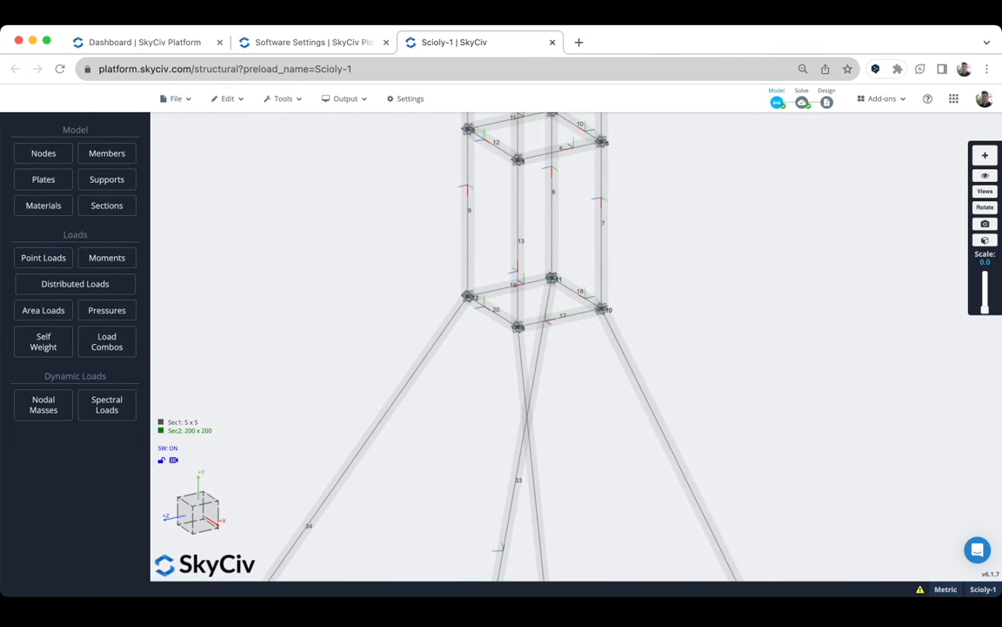
# Assign section 2, the 200 x 200 Balsa Grade 2 - Medium section, to the four ring members 17-20
pyautogui.moveTo(574, 360); pyautogui.dragTo(535, 360, button='right')
pyautogui.moveTo(535, 360); pyautogui.dragTo(546, 355)
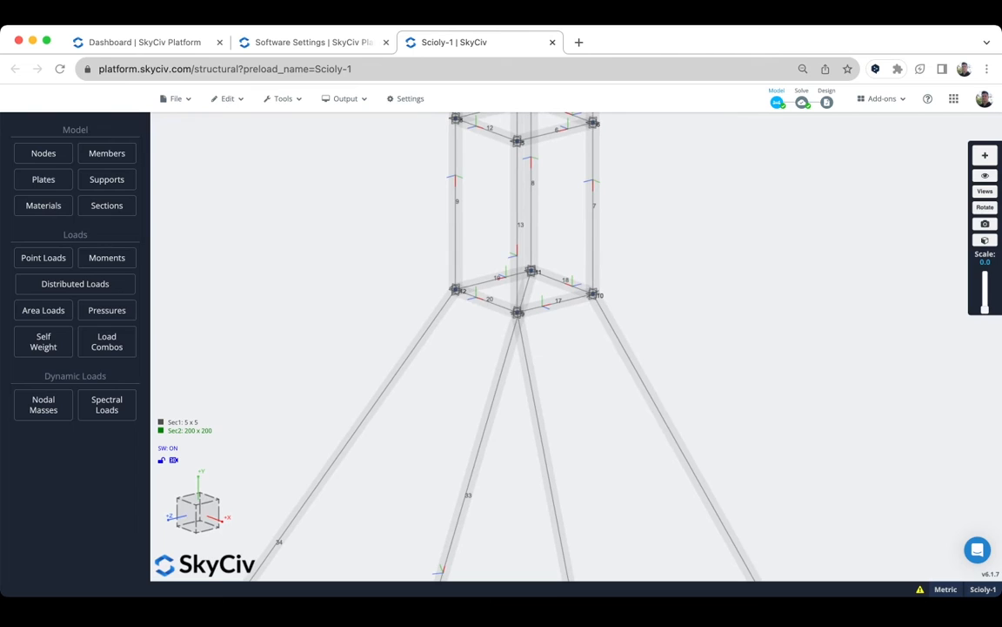
pyautogui.moveTo(546, 355); pyautogui.dragTo(542, 355, button='right')
pyautogui.moveTo(542, 355); pyautogui.dragTo(547, 340)
pyautogui.moveTo(686, 277); pyautogui.dragTo(378, 231)
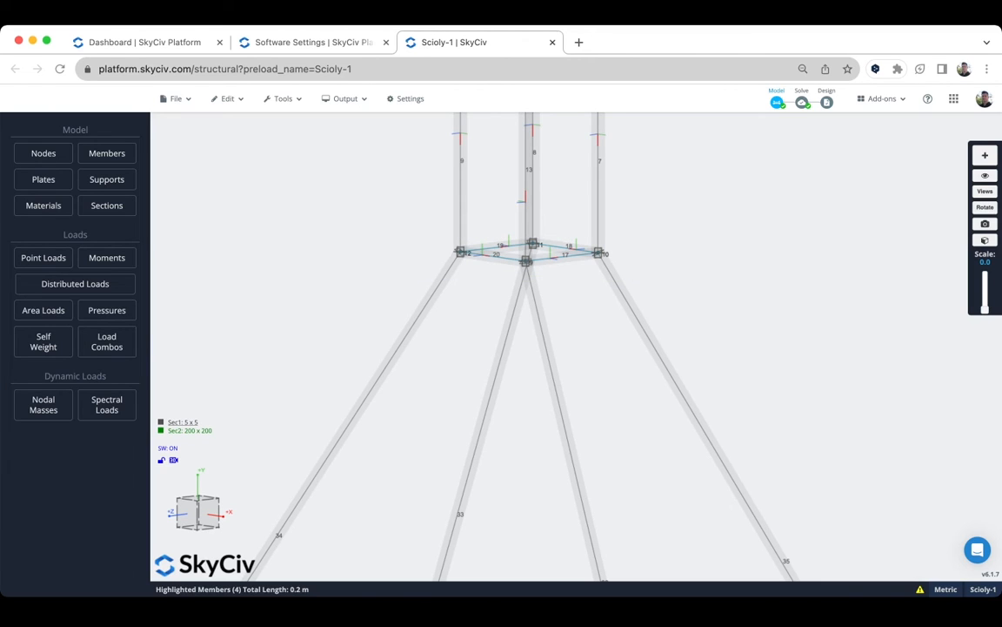
pyautogui.click(107, 153)
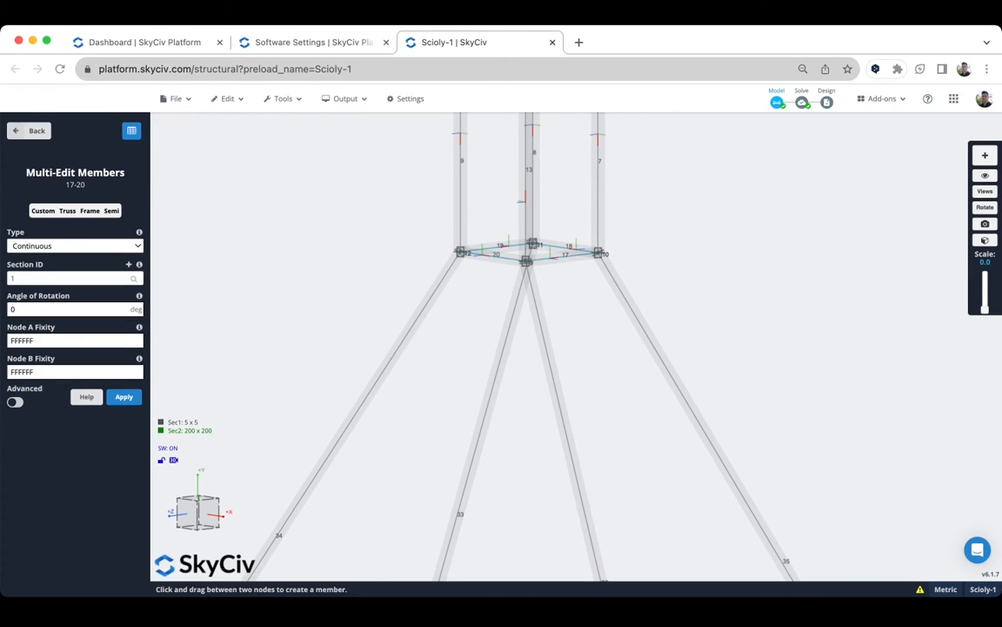
pyautogui.click(70, 278)
pyautogui.write('2')
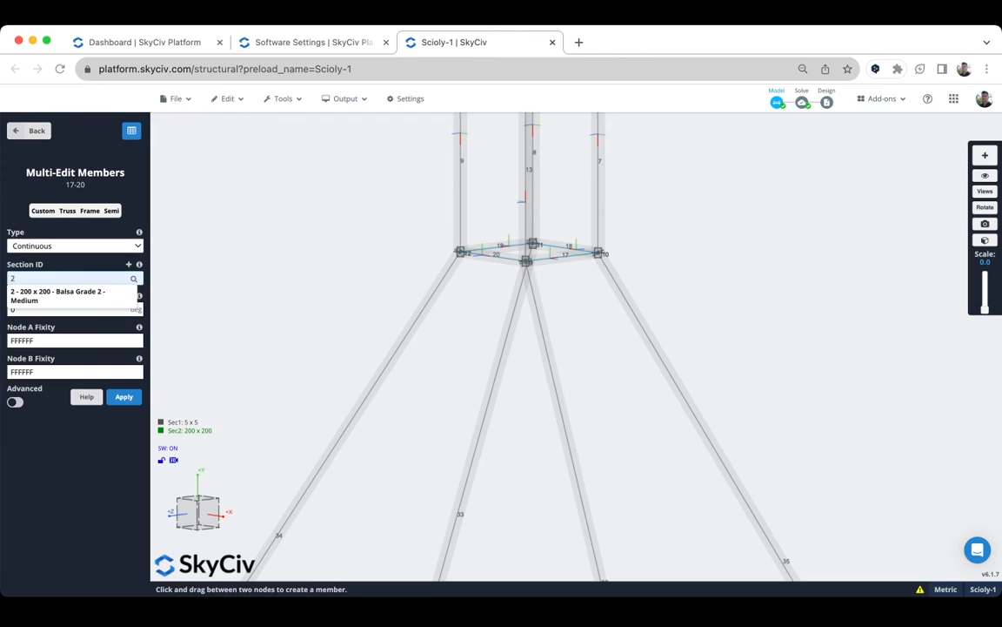
pyautogui.press('Tab')
pyautogui.press('Return')
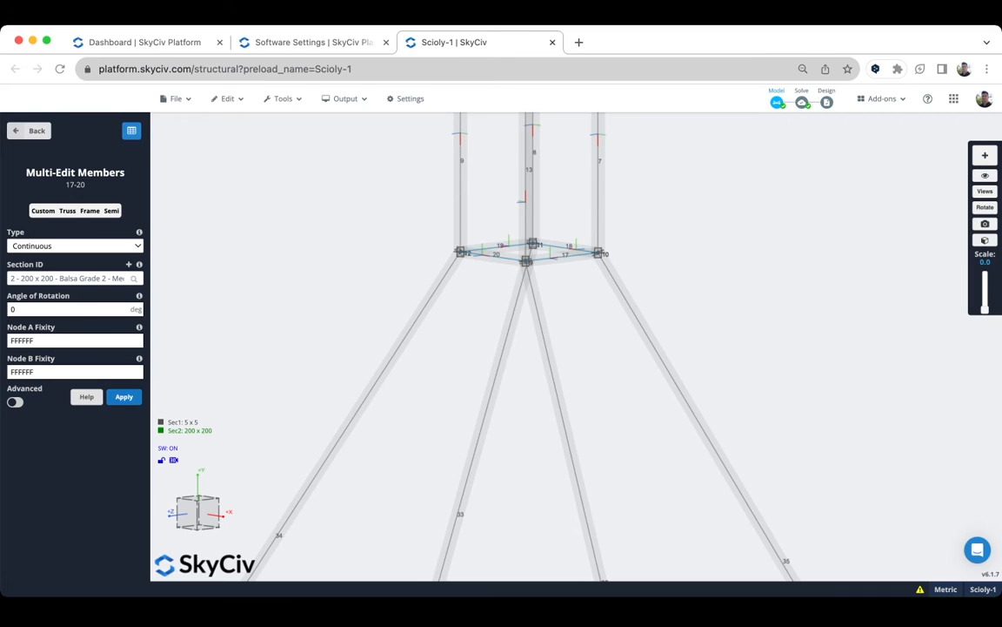
pyautogui.click(124, 397)
pyautogui.press('Escape')
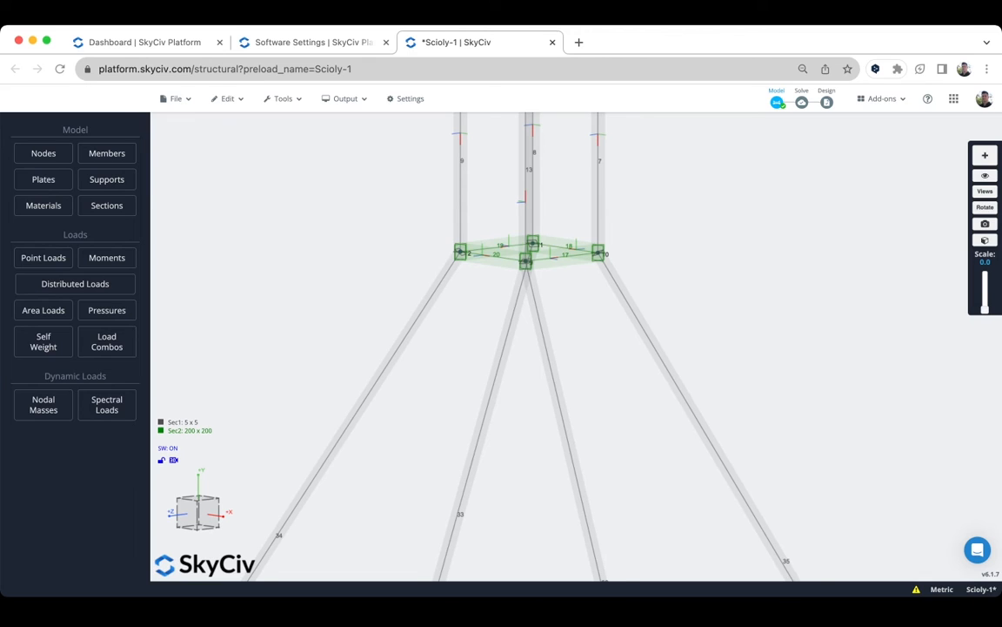
# Inspect the ring's new section and rerun the structure test in the Science Olympiad 2023 add-on
pyautogui.scroll(5, 492, 248)
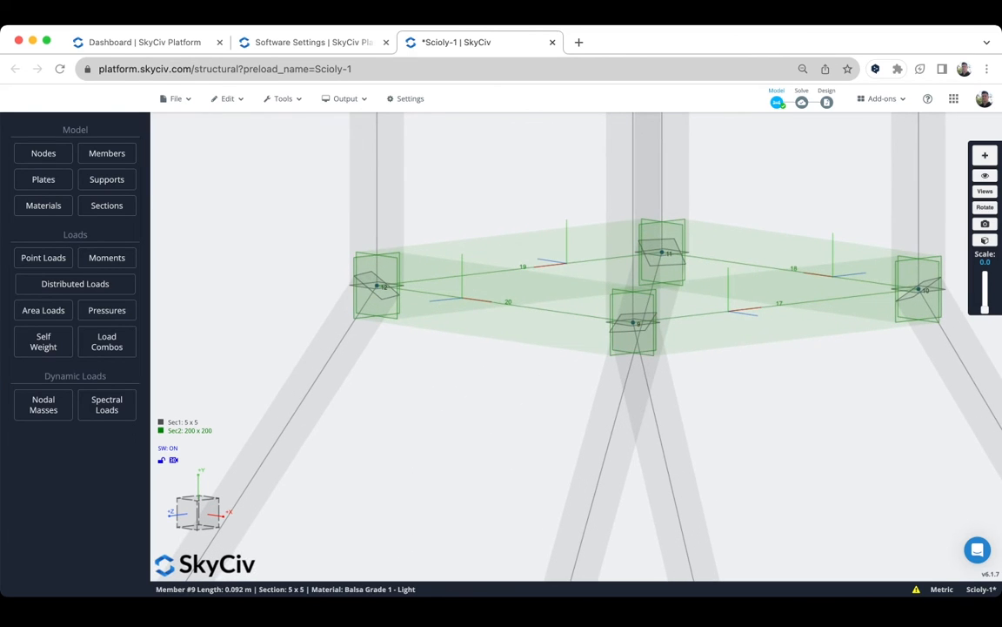
pyautogui.scroll(-3, 558, 223)
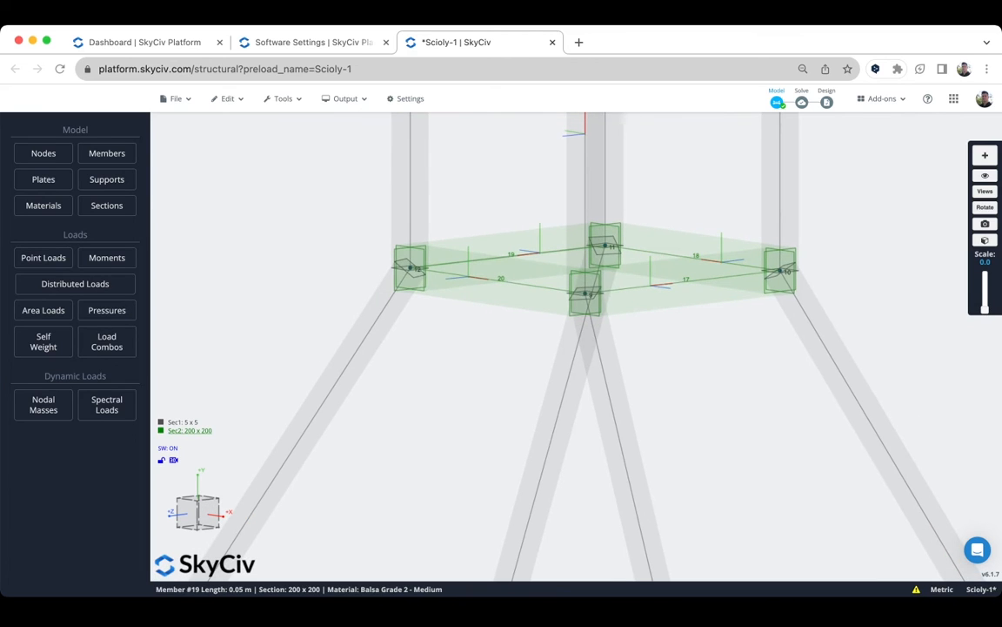
pyautogui.click(882, 98)
pyautogui.click(904, 125)
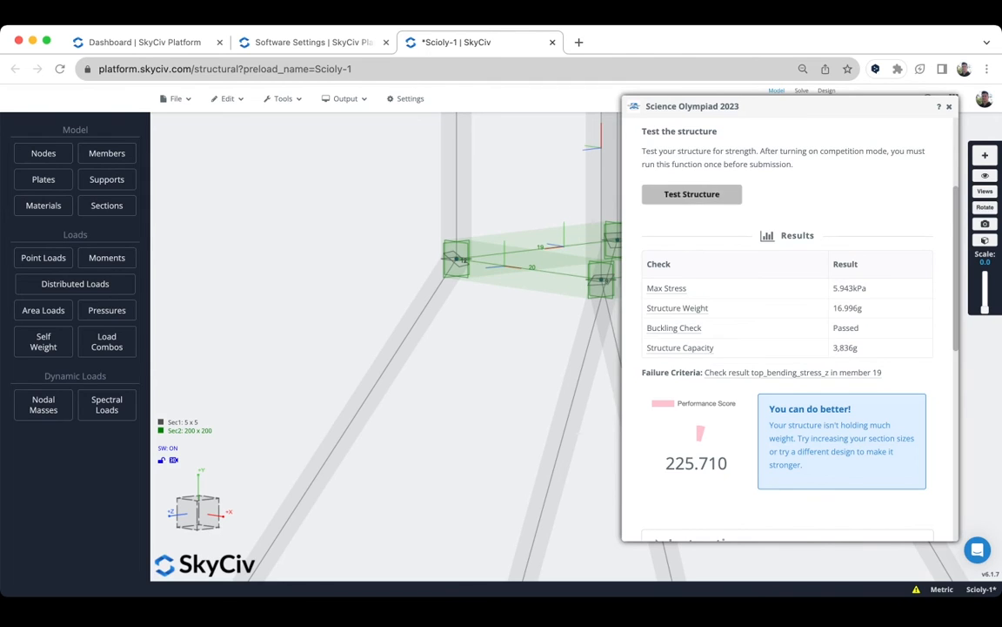
pyautogui.click(692, 194)
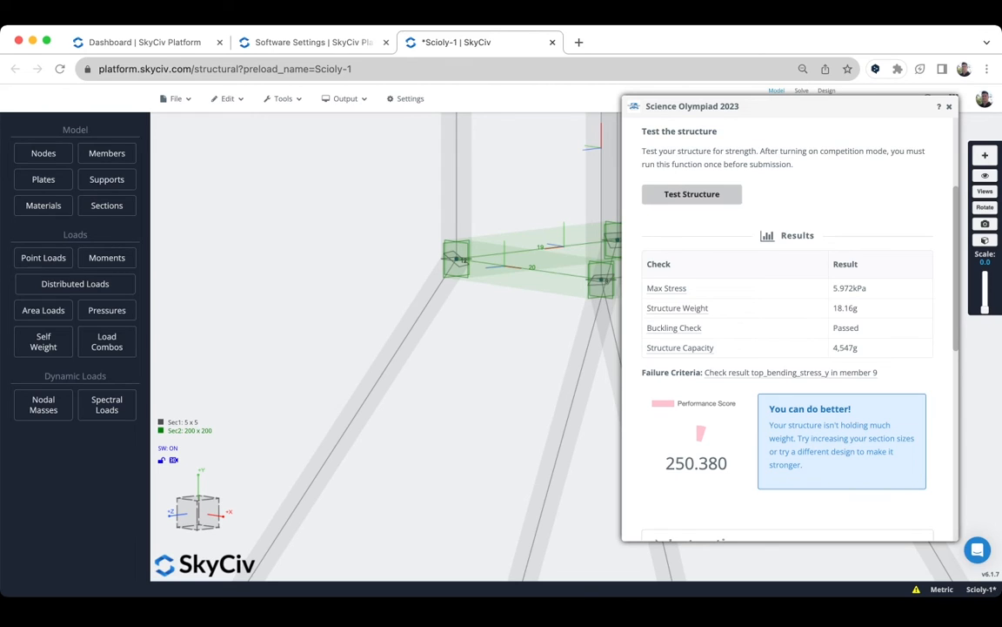
# Examine member 9 and how it connects to the rings above and below it, along with the neighbouring uprights
pyautogui.scroll(-6, 508, 268)
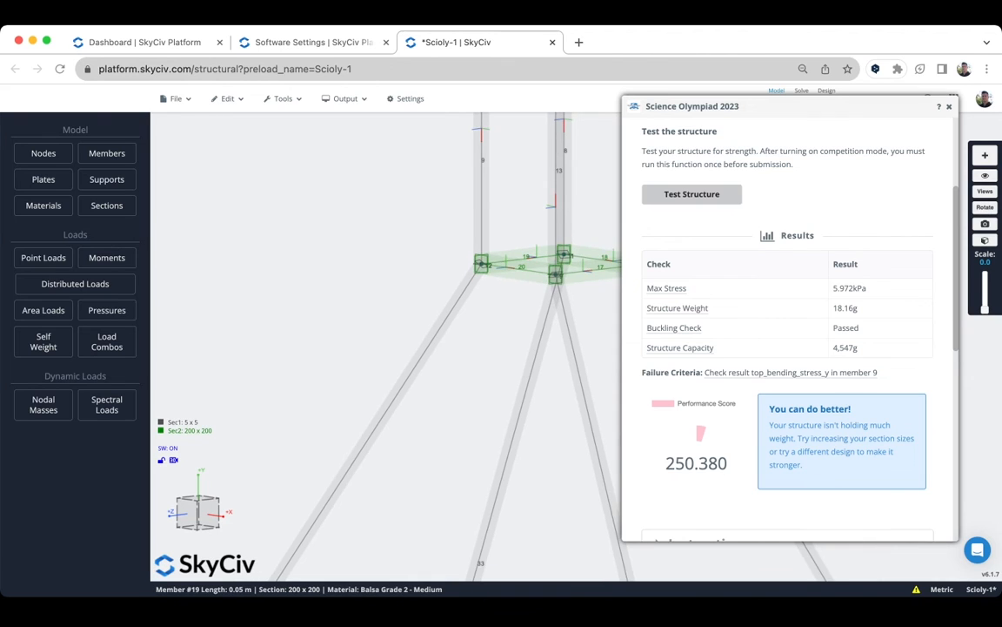
pyautogui.moveTo(557, 226); pyautogui.dragTo(452, 241, button='right')
pyautogui.scroll(-2, 460, 222)
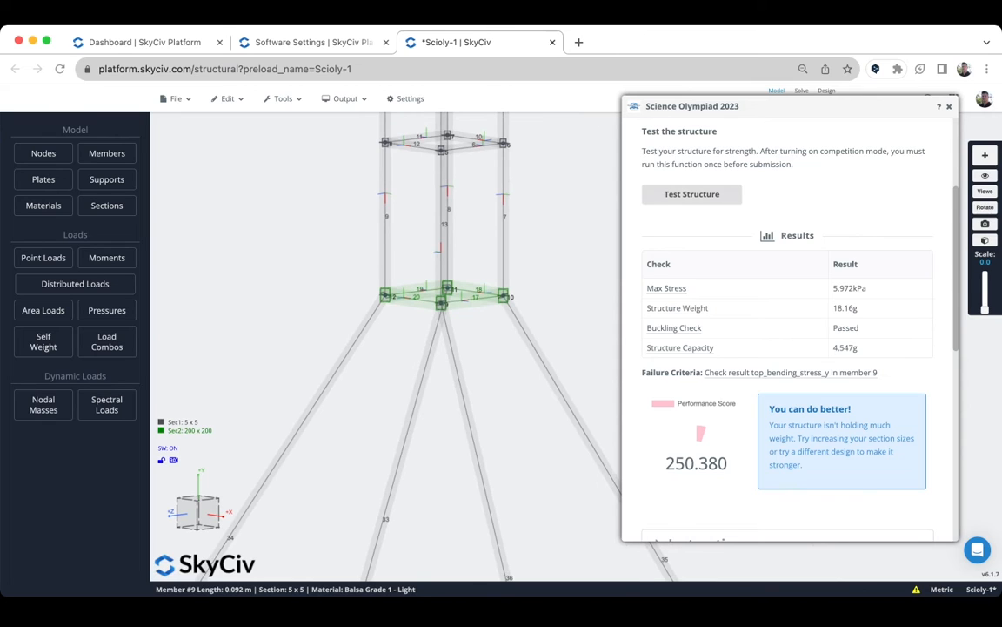
pyautogui.moveTo(453, 241); pyautogui.dragTo(443, 304, button='right')
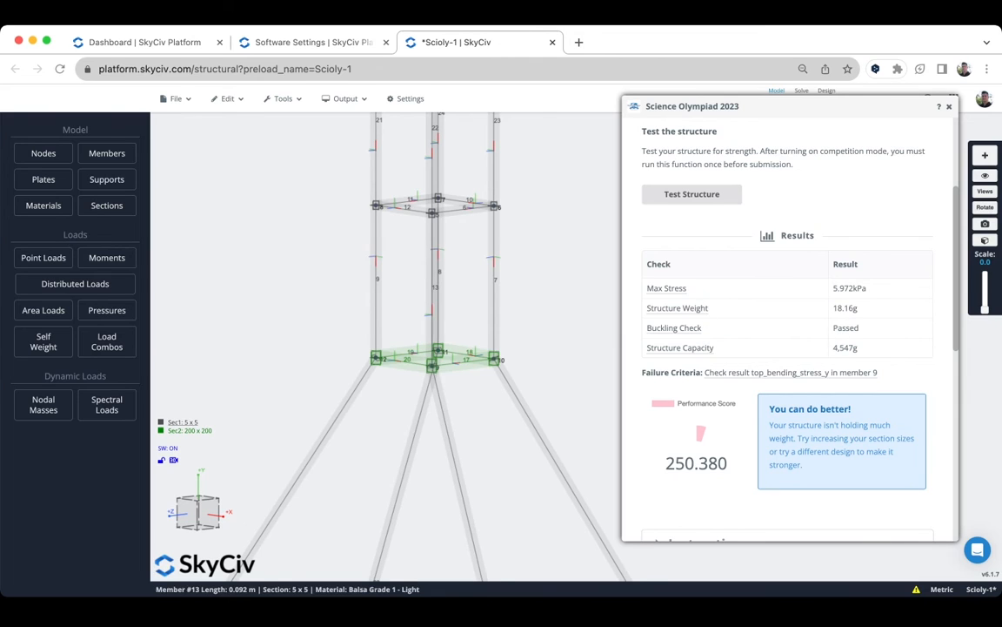
pyautogui.scroll(3, 248, 212)
pyautogui.scroll(5, 396, 277)
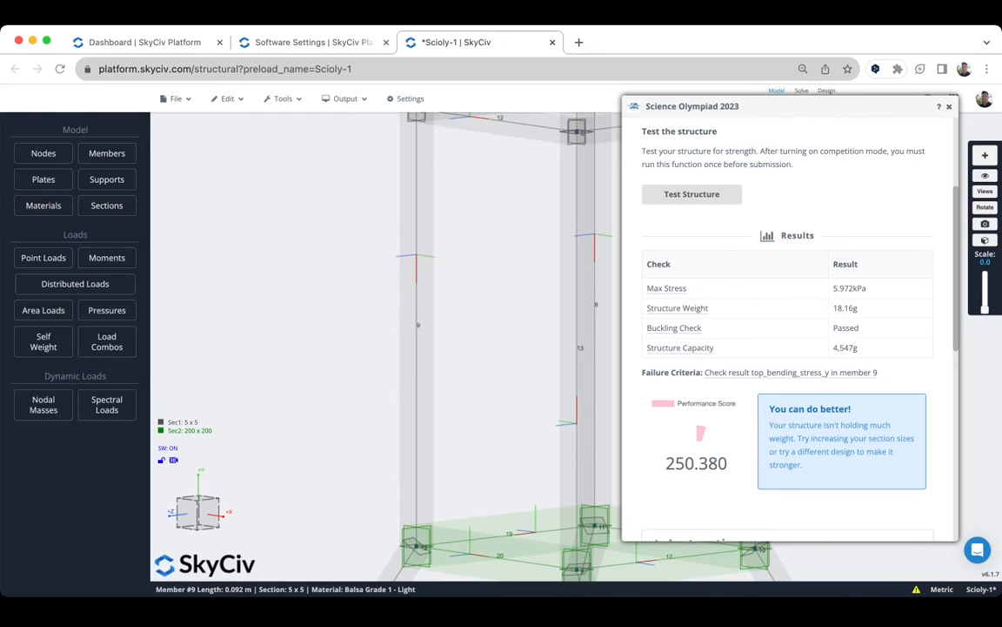
pyautogui.moveTo(416, 296); pyautogui.dragTo(459, 308)
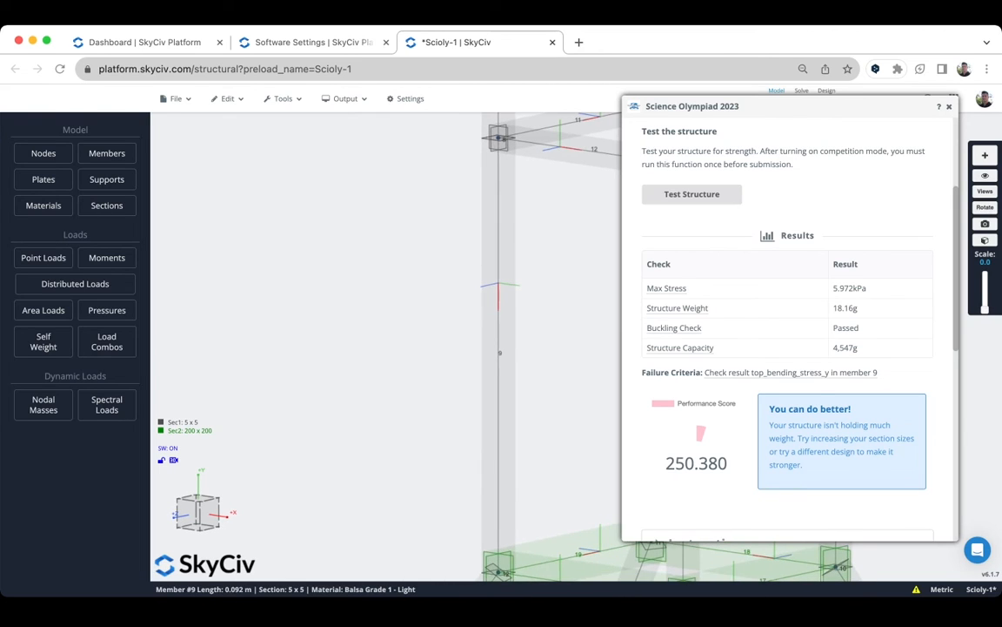
pyautogui.moveTo(459, 308); pyautogui.dragTo(378, 263, button='right')
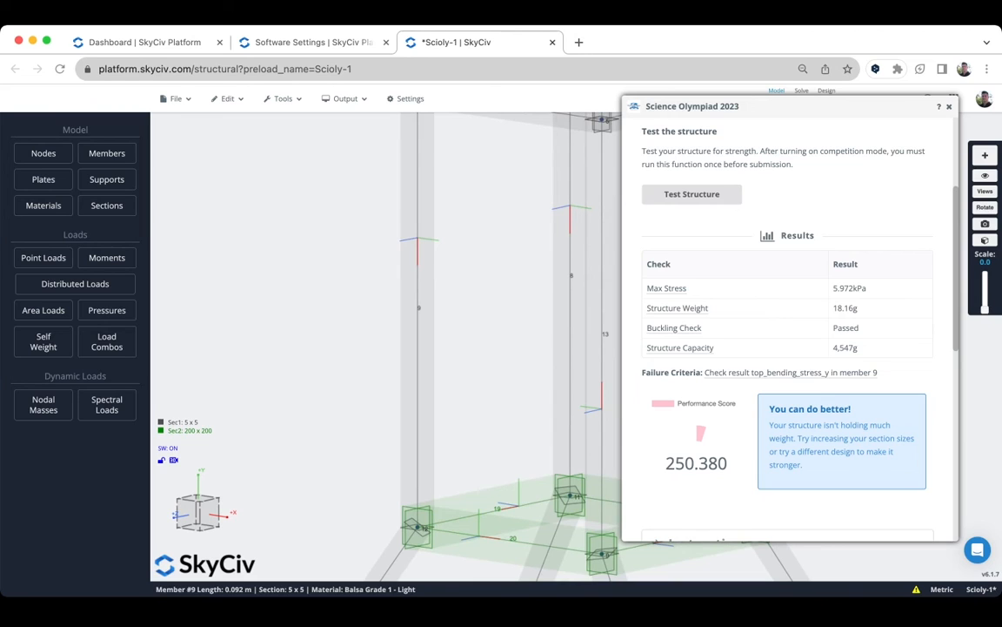
pyautogui.scroll(-2, 461, 224)
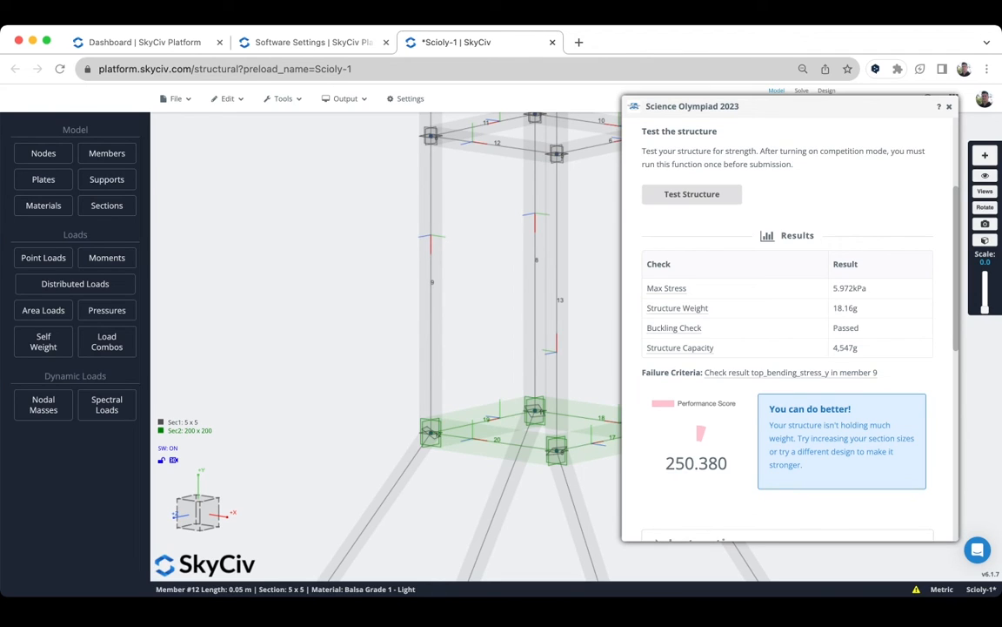
pyautogui.scroll(-3, 459, 135)
pyautogui.moveTo(459, 135); pyautogui.dragTo(387, 138, button='right')
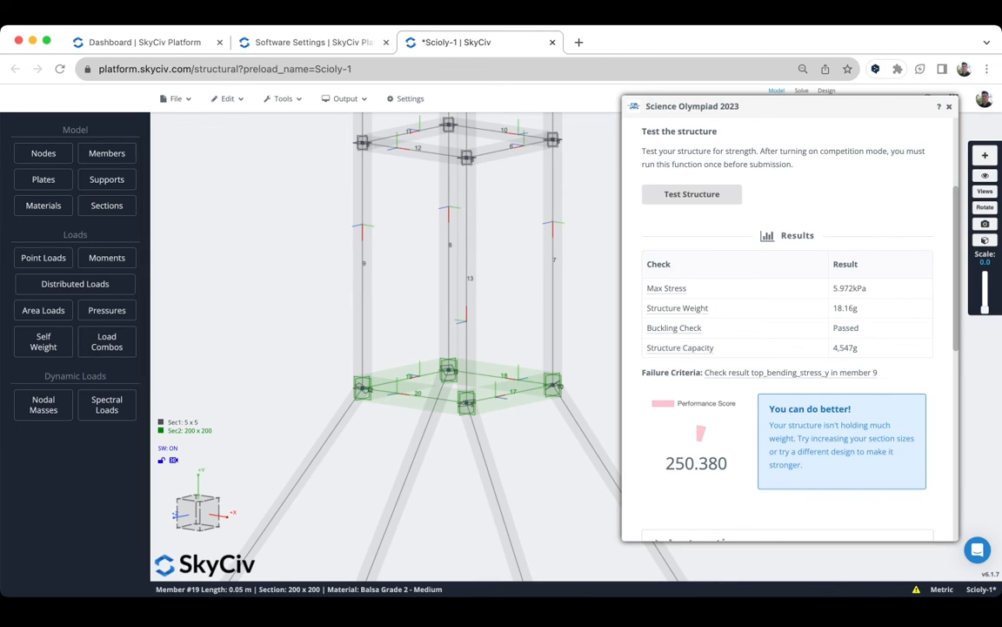
pyautogui.click(363, 251)
pyautogui.rightClick(363, 250)
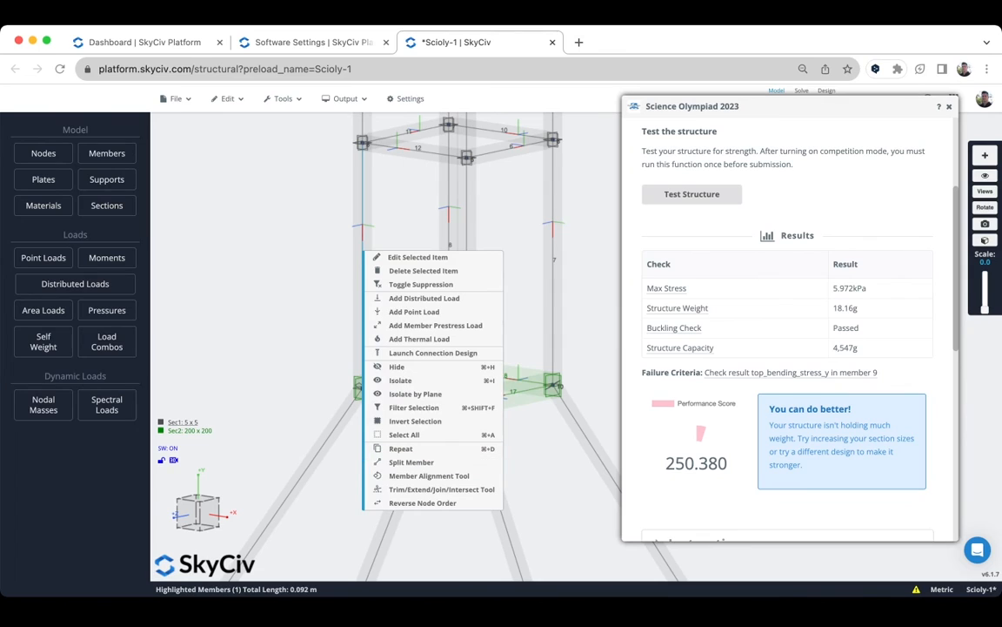
pyautogui.press('Escape')
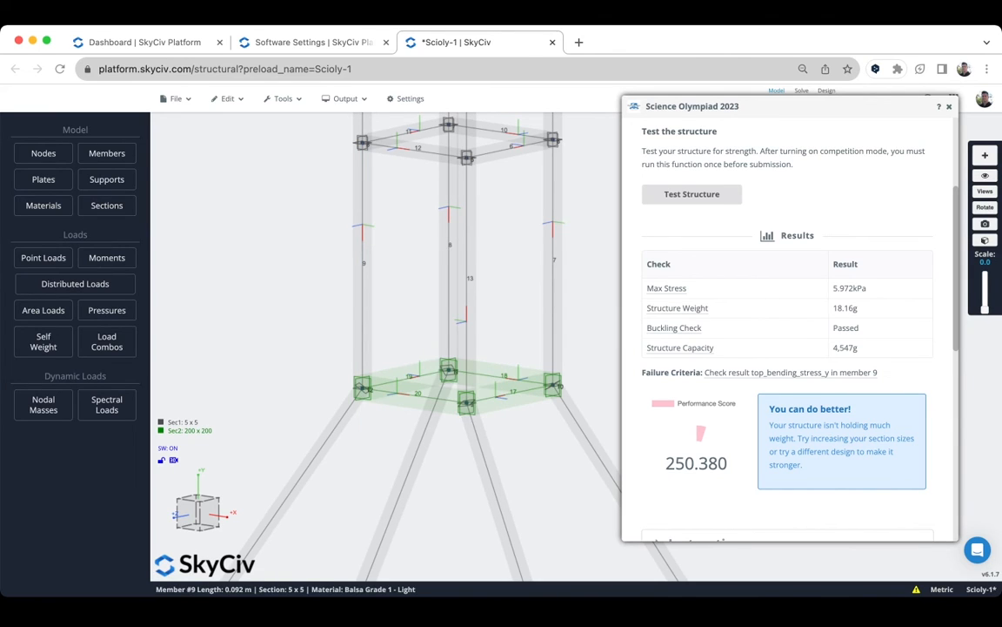
# Split uprights 9 and 13 and ring members 17 and 19 at 50% of their length
pyautogui.moveTo(363, 261)
pyautogui.mouseDown()
pyautogui.moveTo(350, 256)
pyautogui.moveTo(367, 245)
pyautogui.mouseUp()
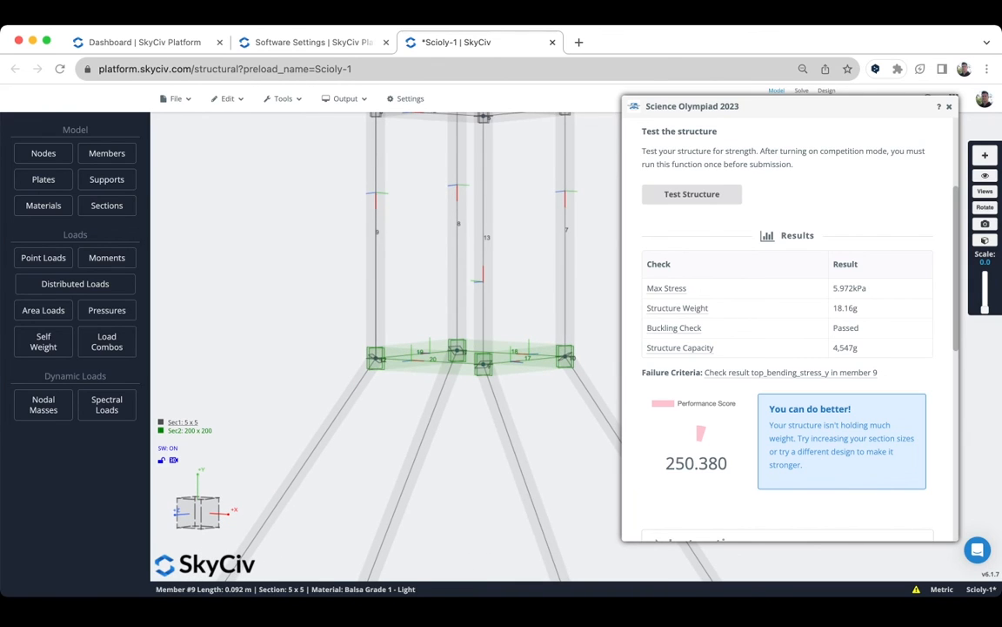
pyautogui.click(376, 252)
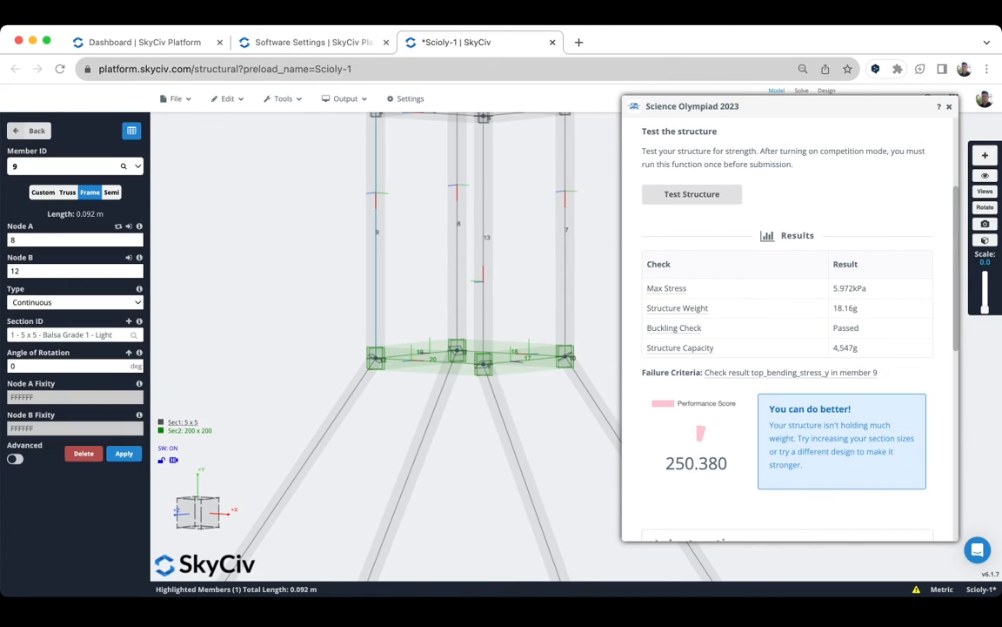
pyautogui.click(484, 282)
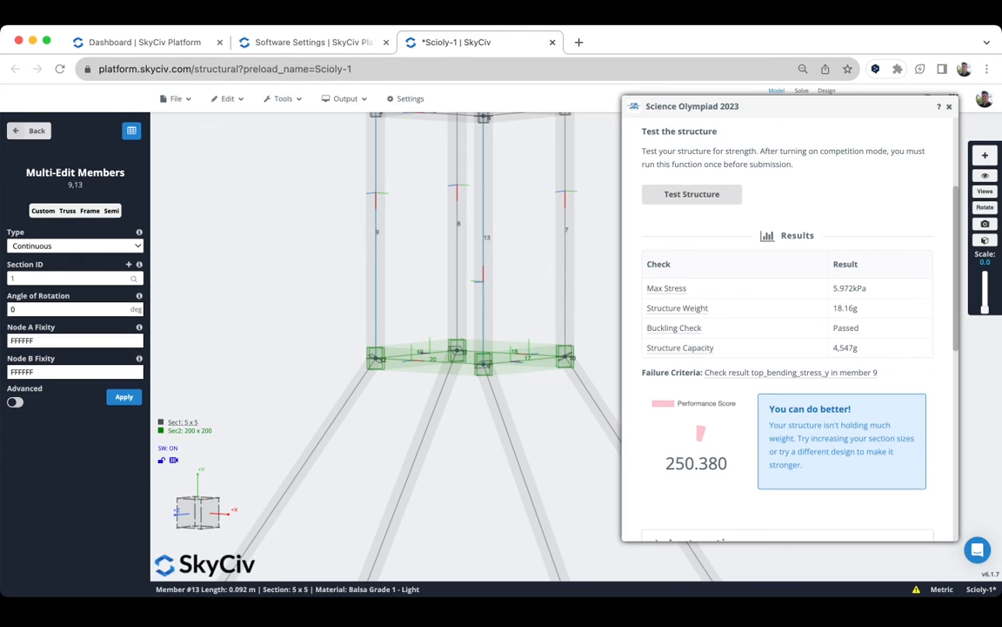
pyautogui.click(527, 359)
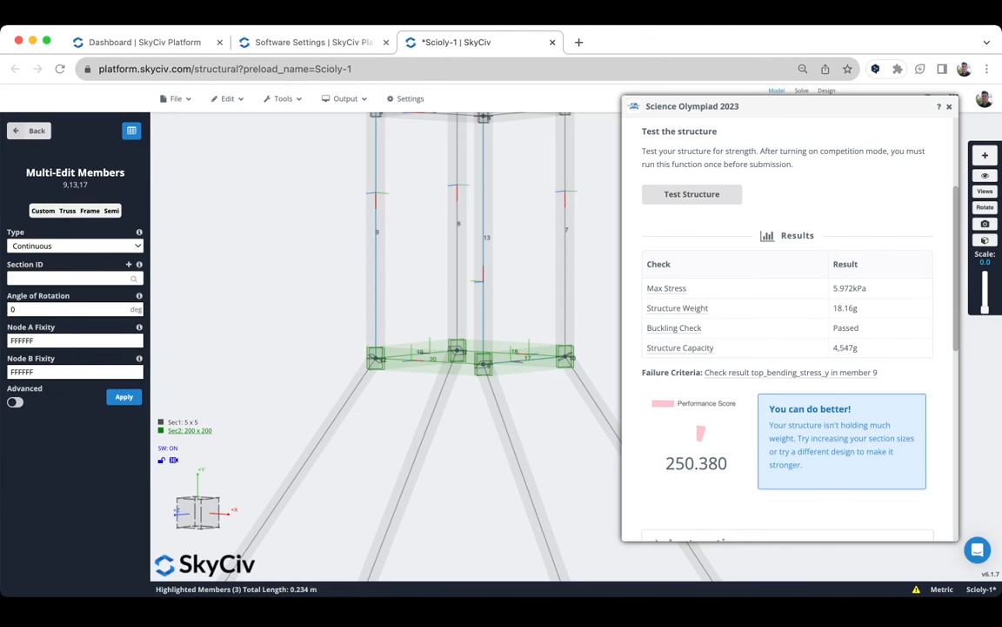
pyautogui.click(419, 353)
pyautogui.rightClick(418, 235)
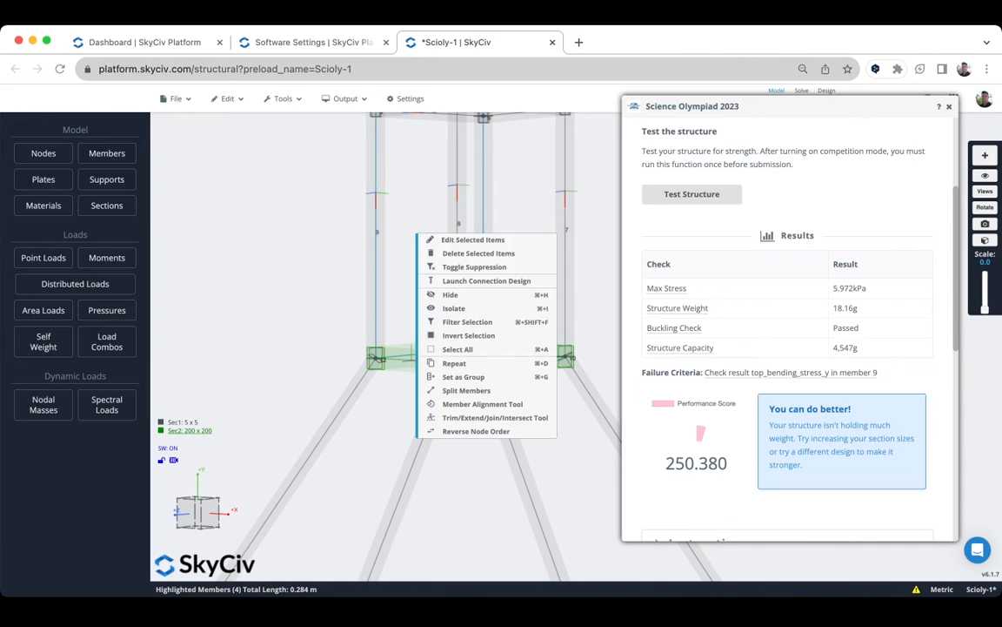
pyautogui.click(467, 390)
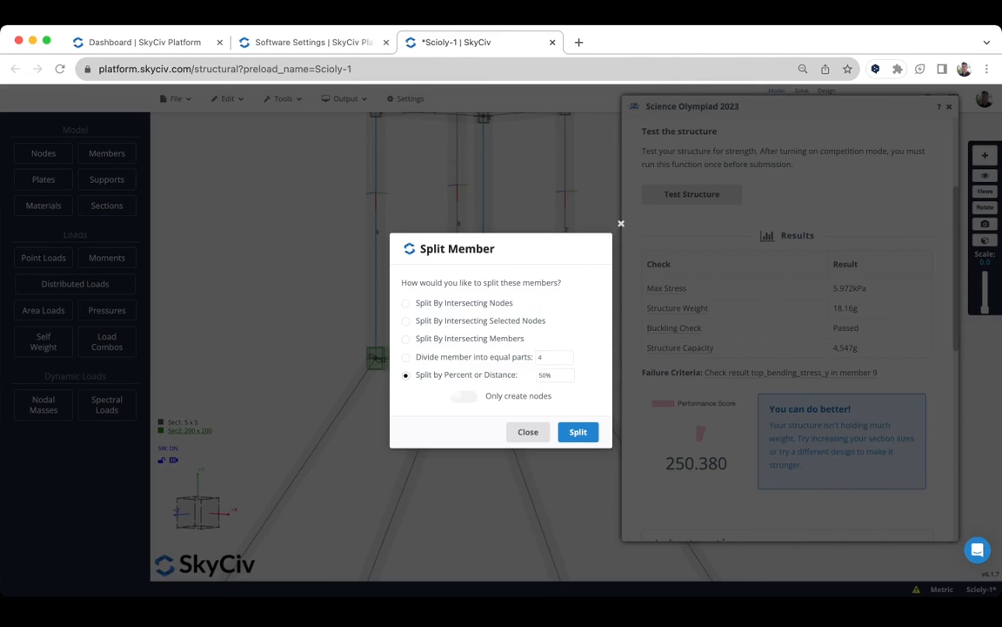
pyautogui.click(577, 432)
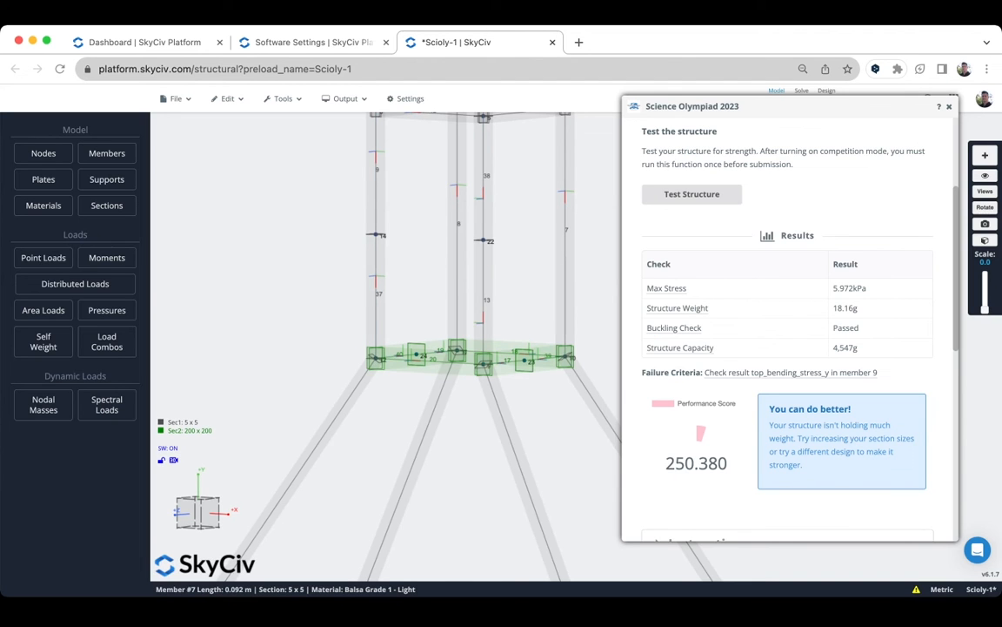
# Draw two diagonal braces linking the midpoints of the split uprights and ring members, from node 22 to 23 and from node 14 to 24
pyautogui.moveTo(435, 287); pyautogui.dragTo(397, 319)
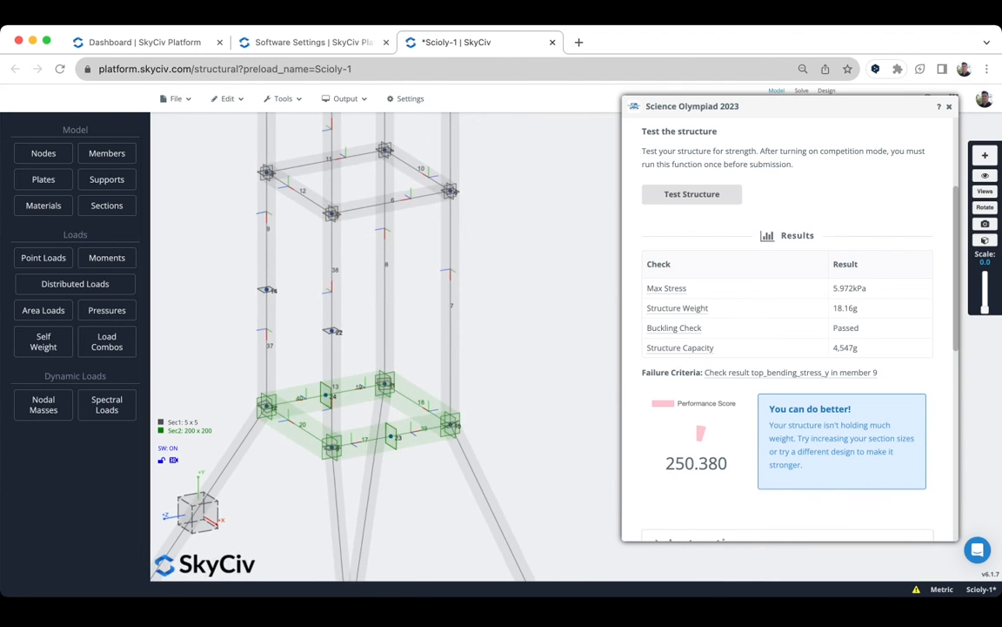
pyautogui.moveTo(307, 363); pyautogui.dragTo(320, 339, button='right')
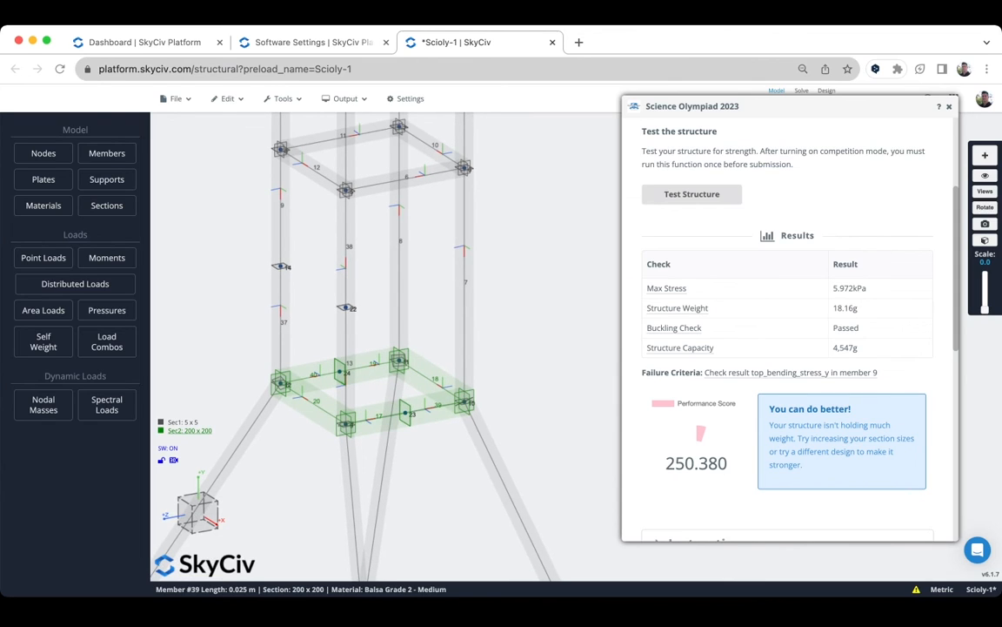
pyautogui.click(404, 412)
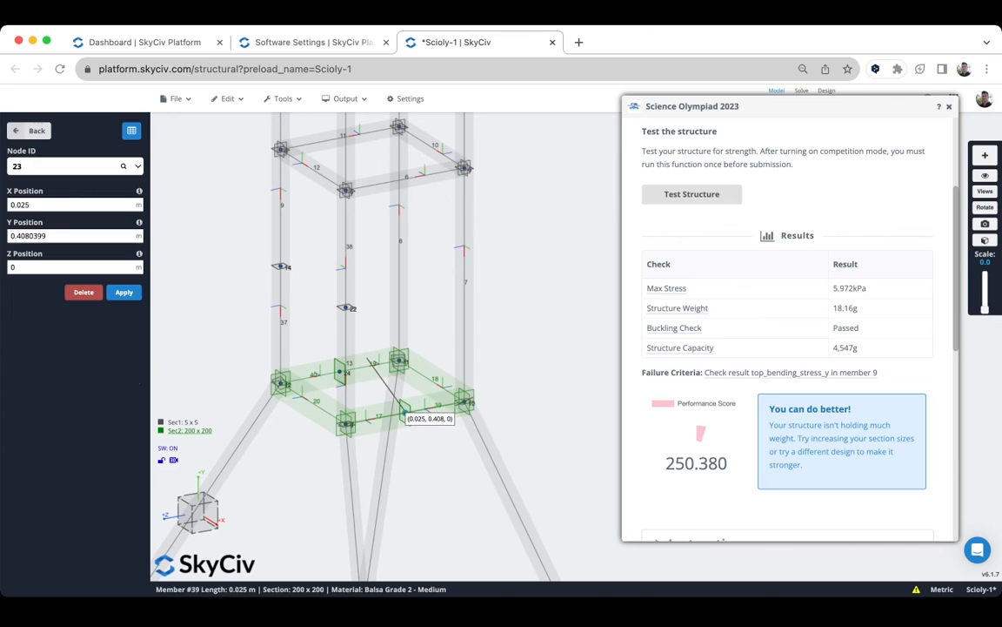
pyautogui.moveTo(405, 413); pyautogui.dragTo(346, 307)
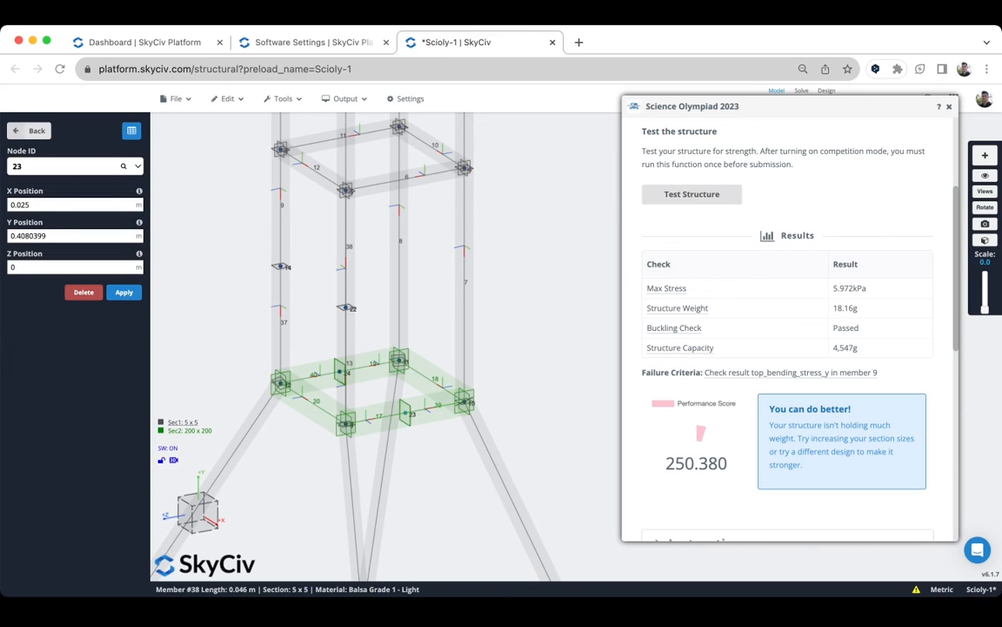
pyautogui.click(345, 308)
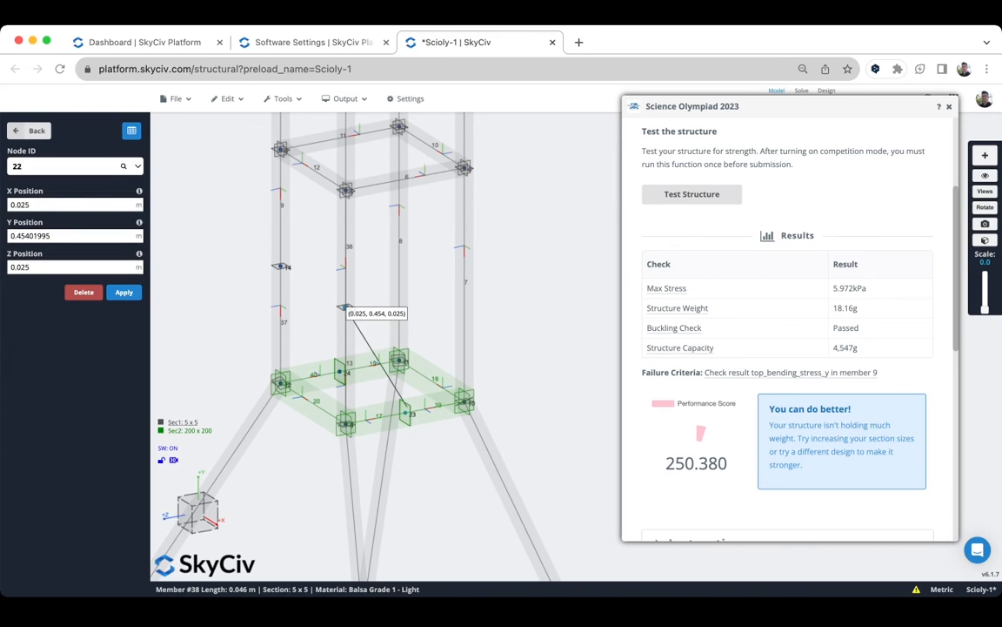
pyautogui.moveTo(346, 308); pyautogui.dragTo(405, 413)
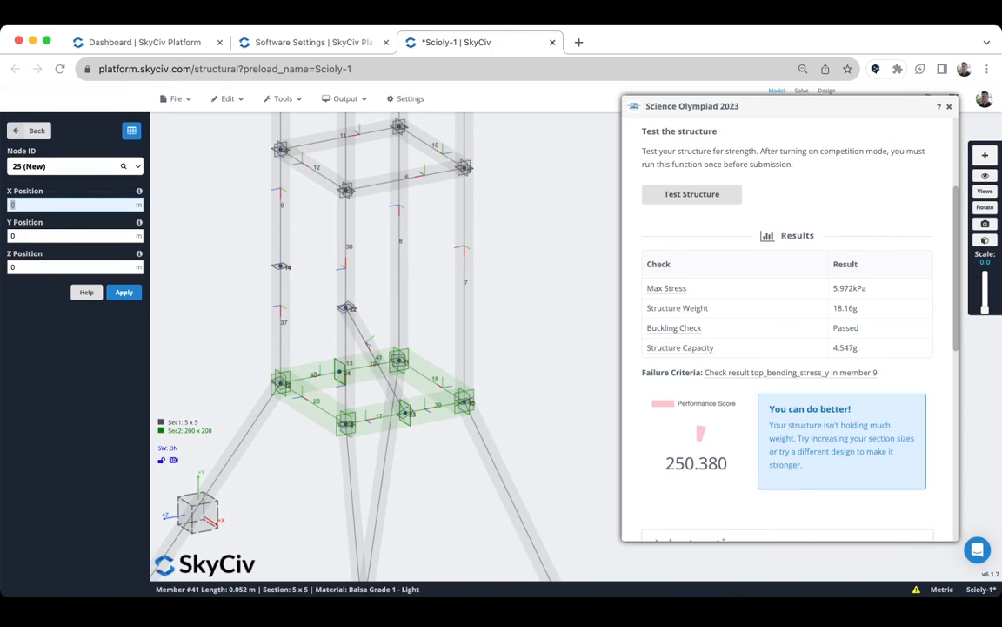
pyautogui.moveTo(248, 306); pyautogui.dragTo(266, 308)
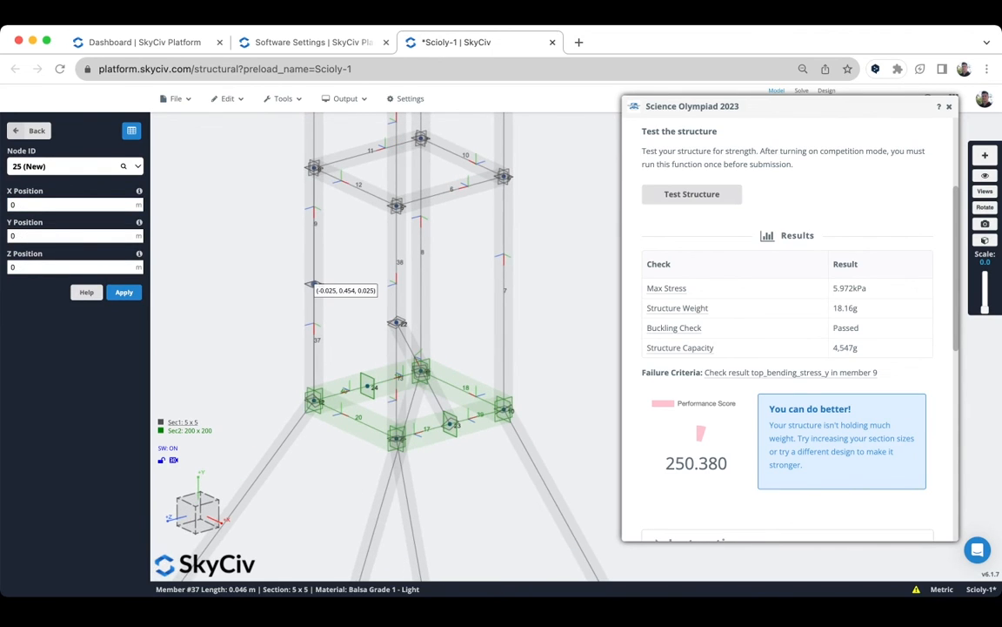
pyautogui.moveTo(312, 283); pyautogui.dragTo(368, 383)
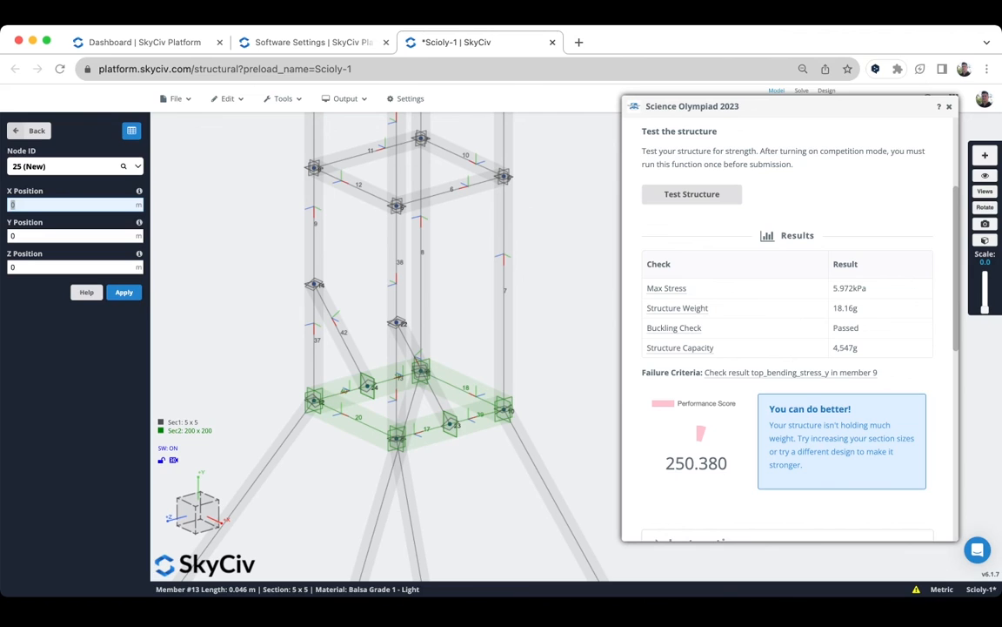
# Split members 6 and 11 of the ring above the braced uprights at their midpoints
pyautogui.moveTo(409, 366); pyautogui.dragTo(383, 353)
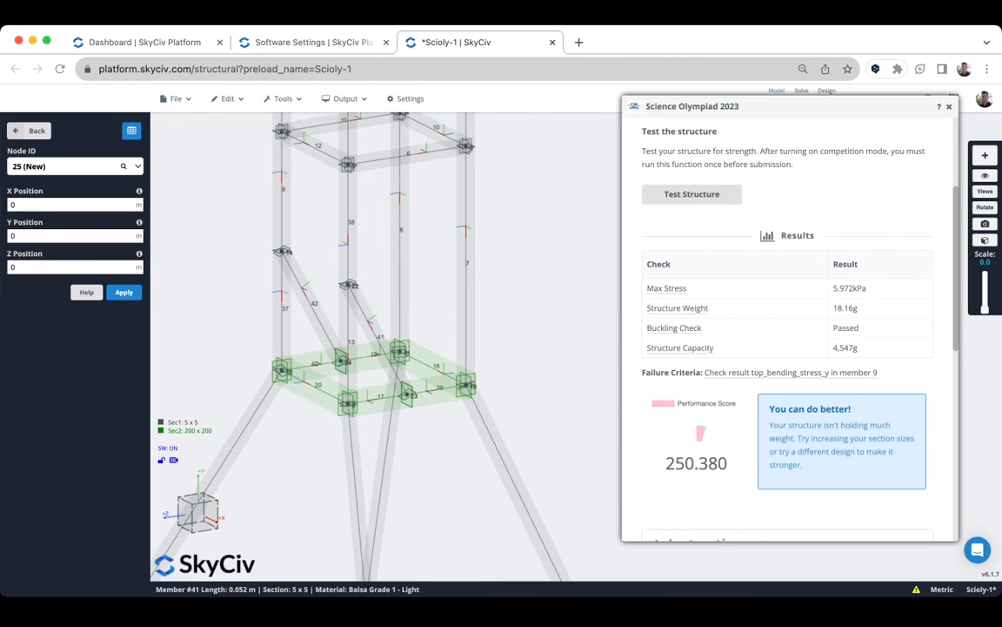
pyautogui.moveTo(376, 331); pyautogui.dragTo(350, 358, button='right')
pyautogui.scroll(-2, 383, 348)
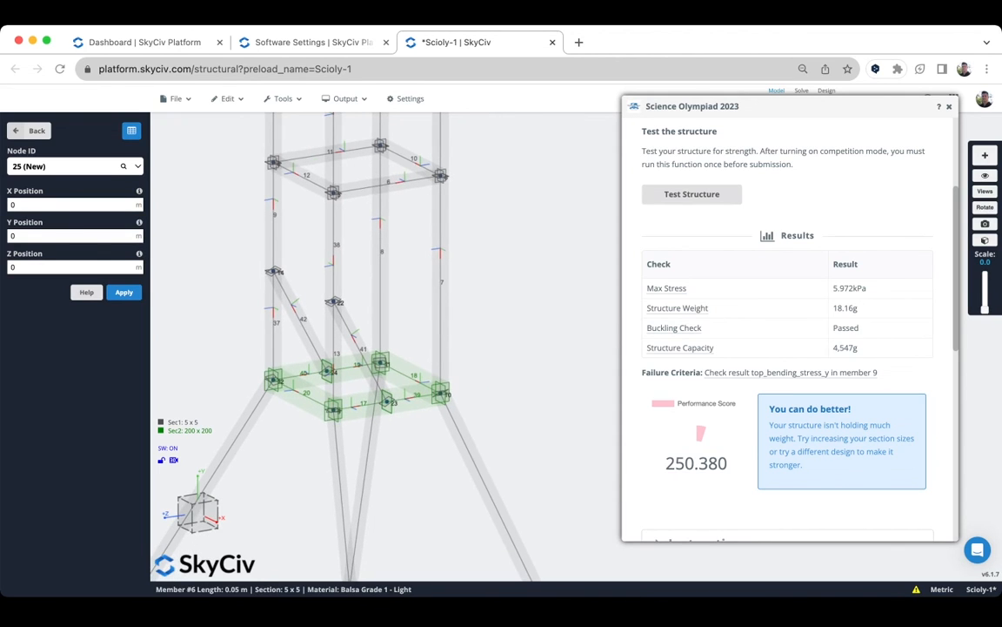
pyautogui.moveTo(389, 187); pyautogui.dragTo(362, 185)
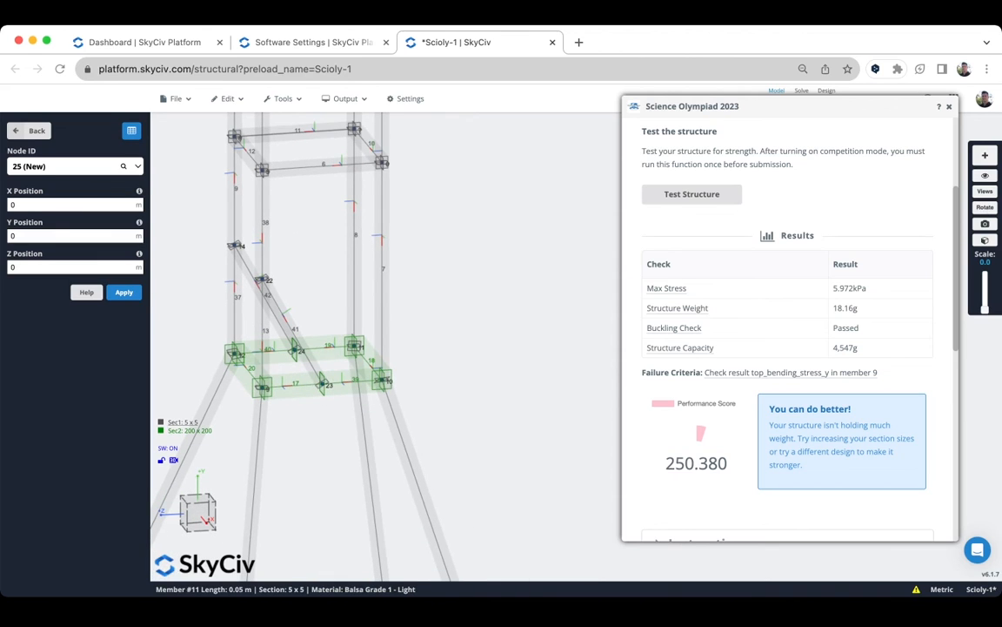
pyautogui.moveTo(255, 107); pyautogui.dragTo(294, 169)
pyautogui.rightClick(321, 202)
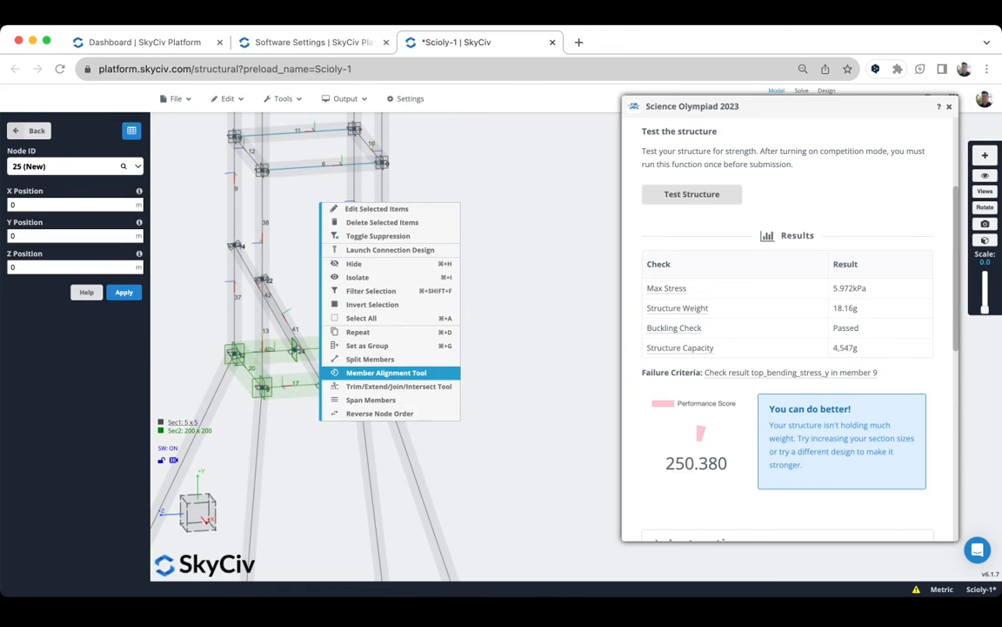
pyautogui.click(370, 359)
pyautogui.click(579, 432)
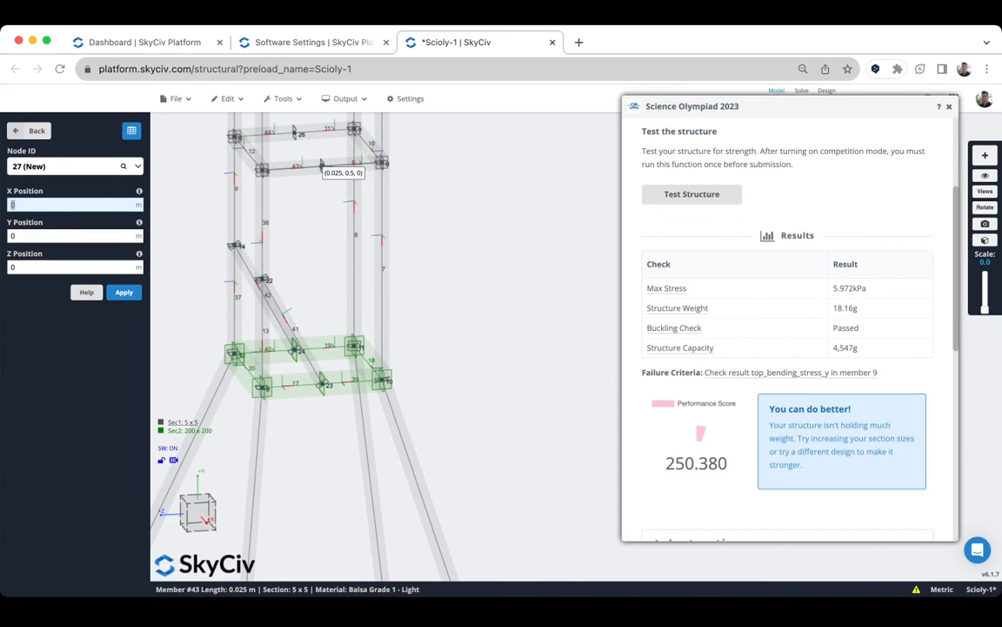
# Draw two diagonal braces from the new ring midpoints to the upright midpoints, joining node 25 to 22 and node 26 to 14
pyautogui.click(322, 164)
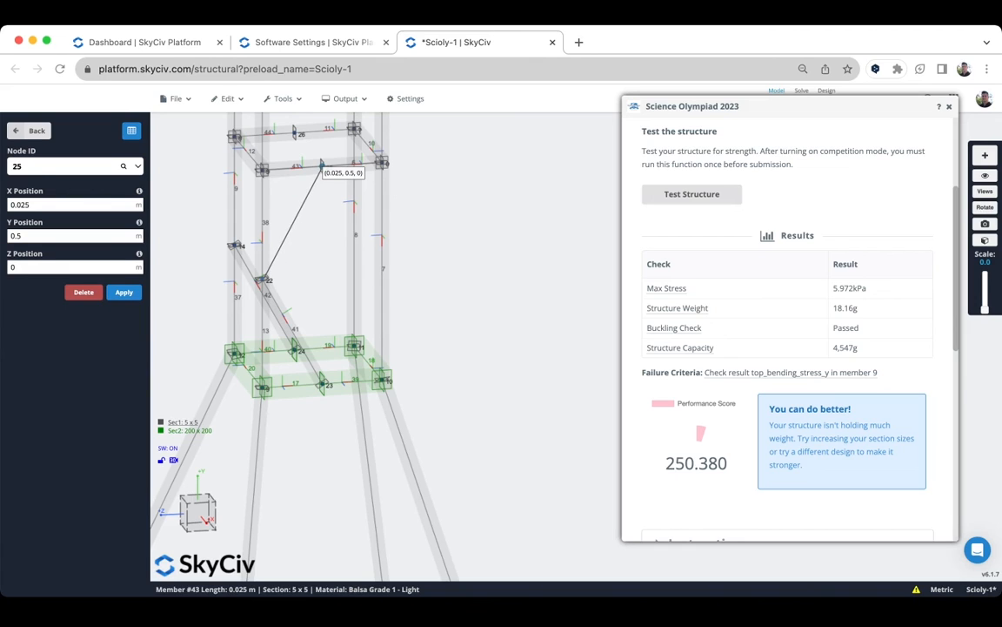
pyautogui.click(261, 279)
pyautogui.click(294, 129)
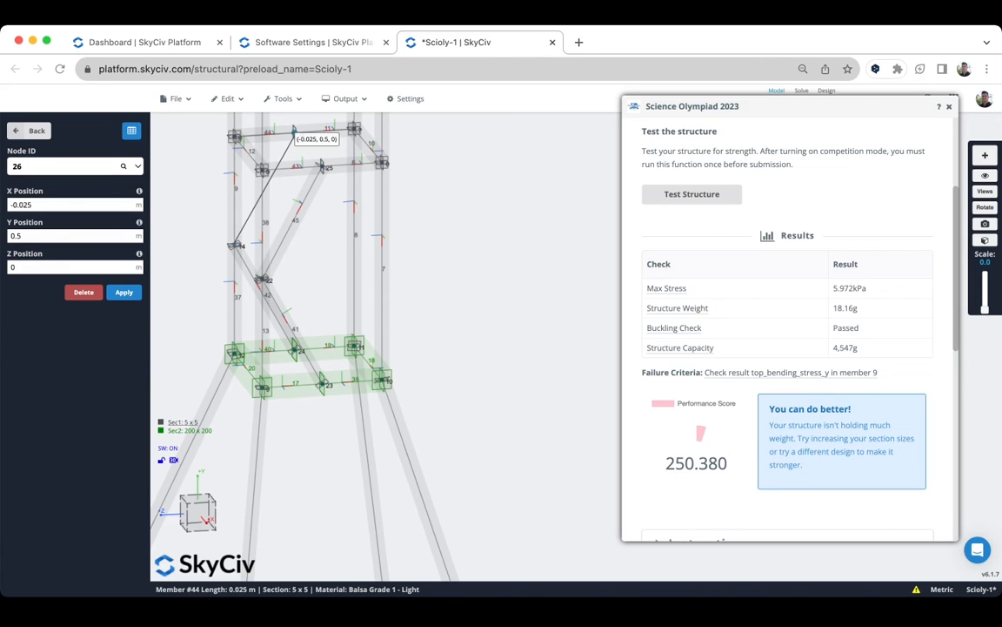
pyautogui.click(237, 244)
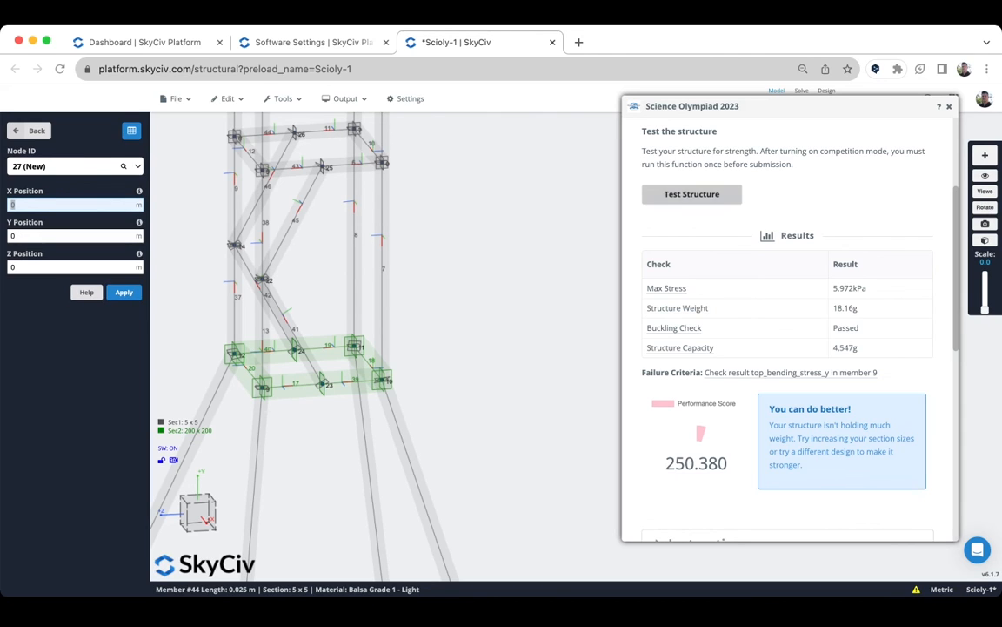
# Rerun the structure test and check the failure criteria for the governing member
pyautogui.click(691, 194)
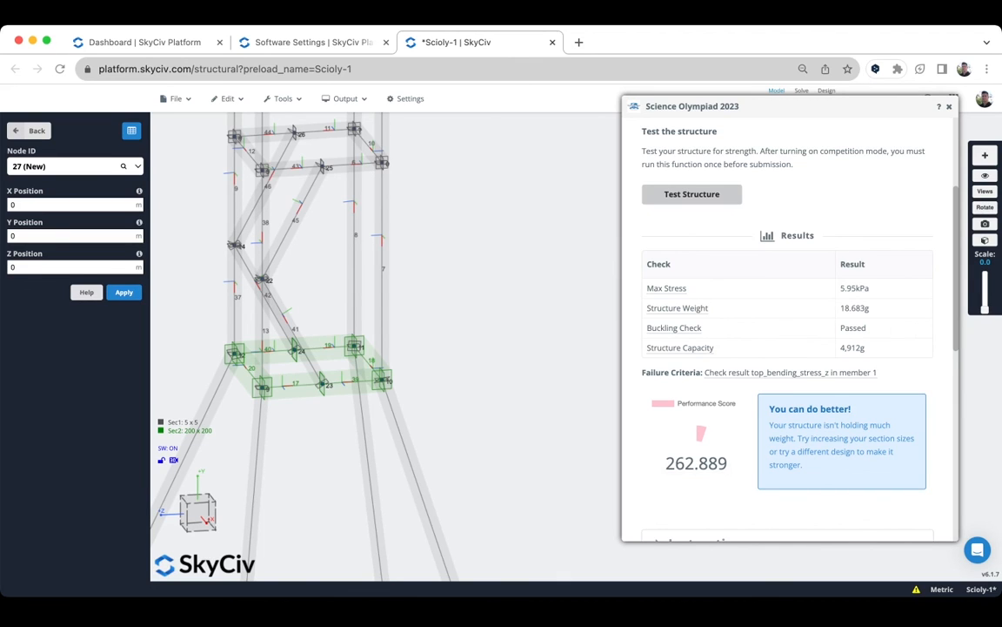
pyautogui.scroll(-1, 788, 321)
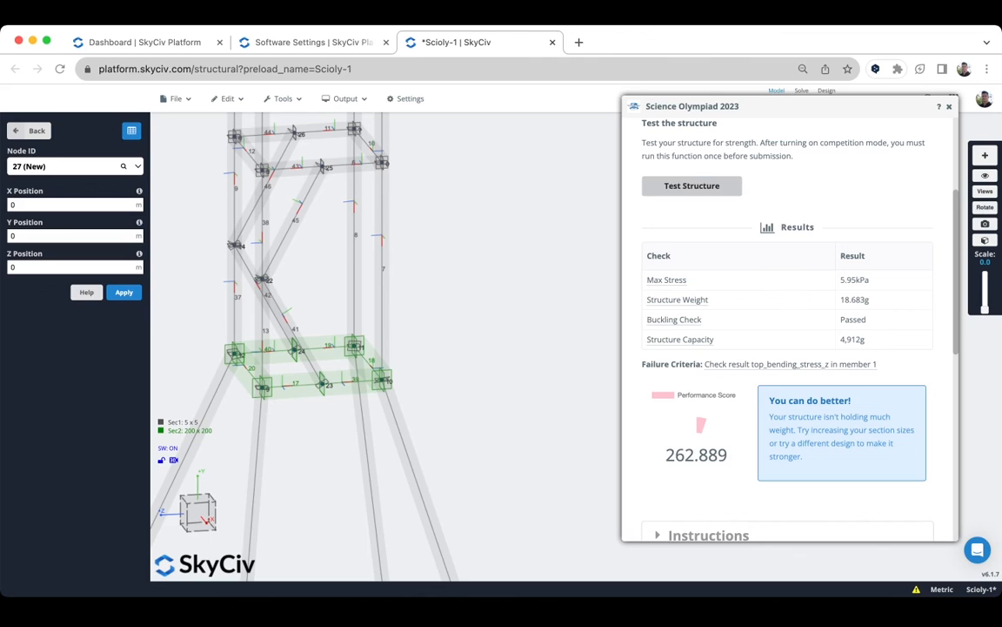
pyautogui.moveTo(731, 365)
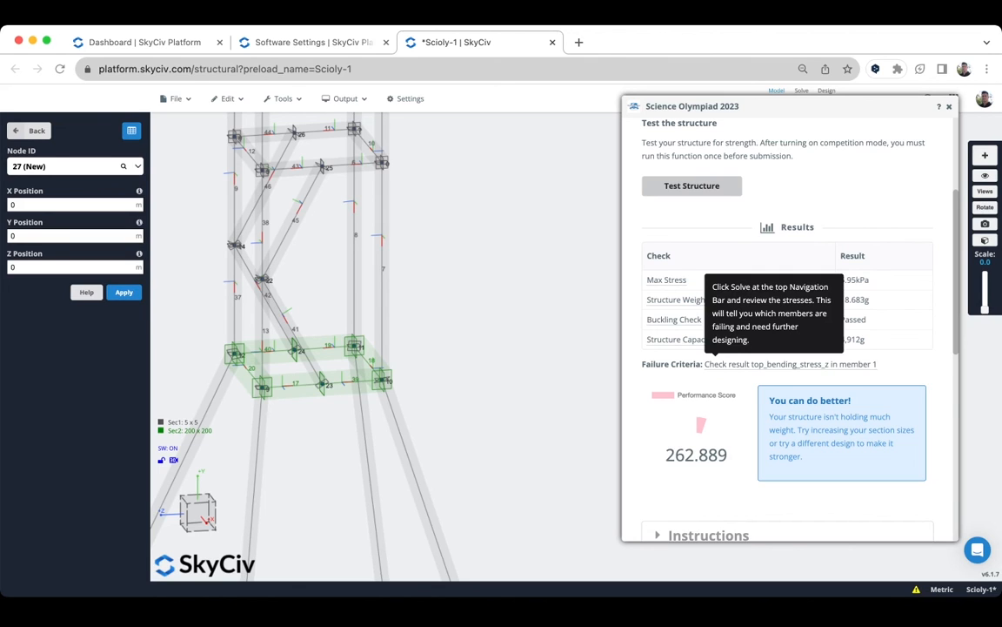
pyautogui.scroll(-4, 486, 271)
pyautogui.moveTo(487, 272); pyautogui.dragTo(476, 387, button='right')
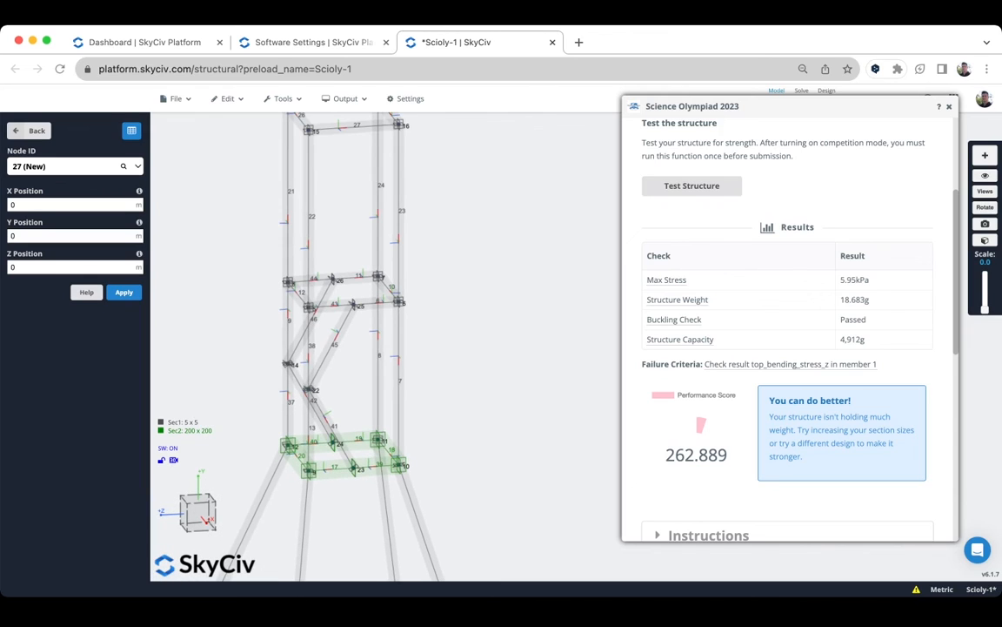
pyautogui.scroll(-3, 522, 334)
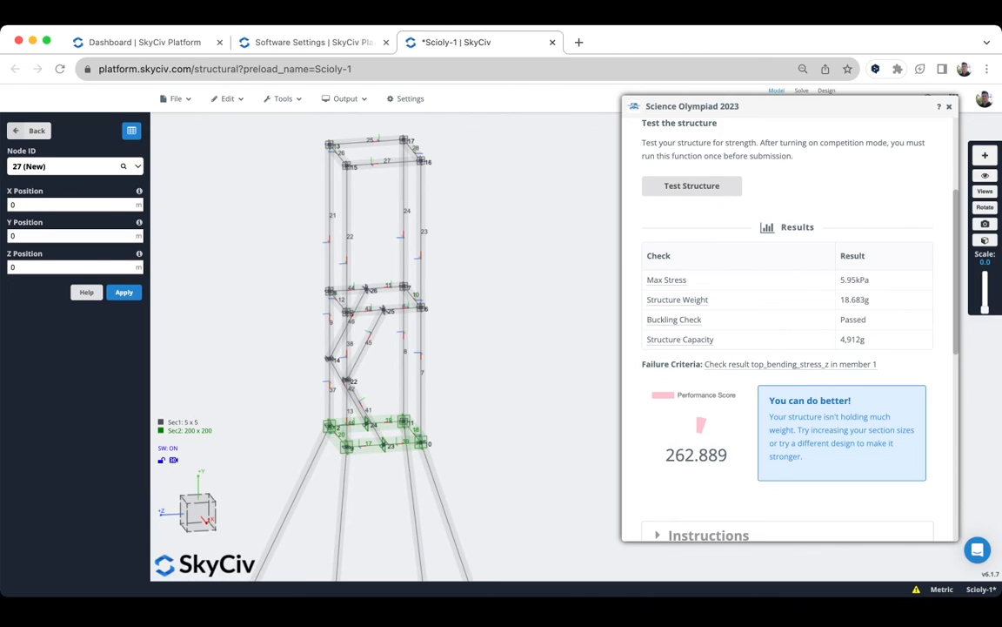
pyautogui.moveTo(740, 364)
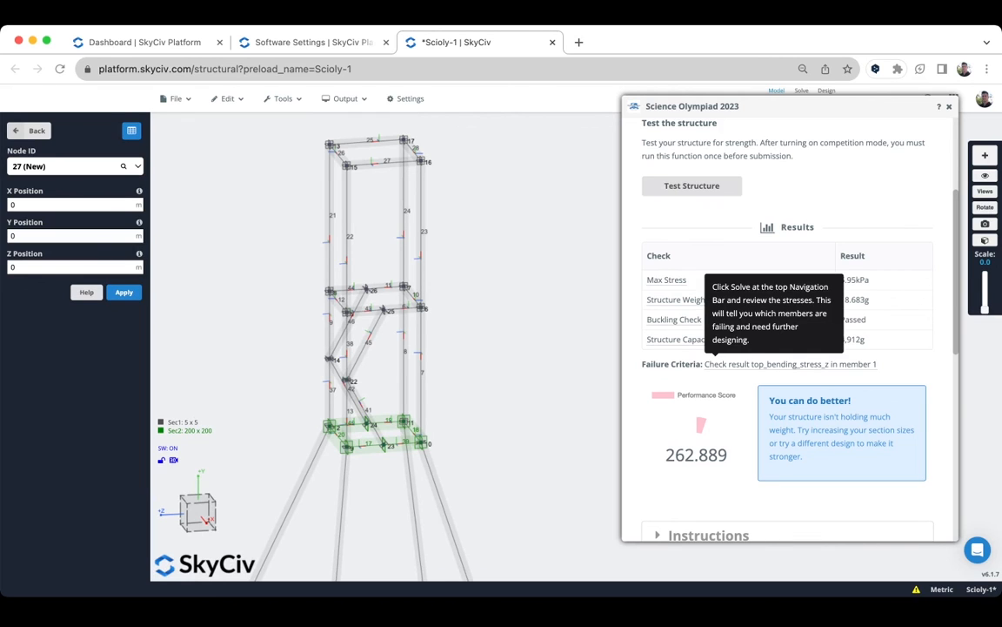
pyautogui.scroll(-2, 557, 424)
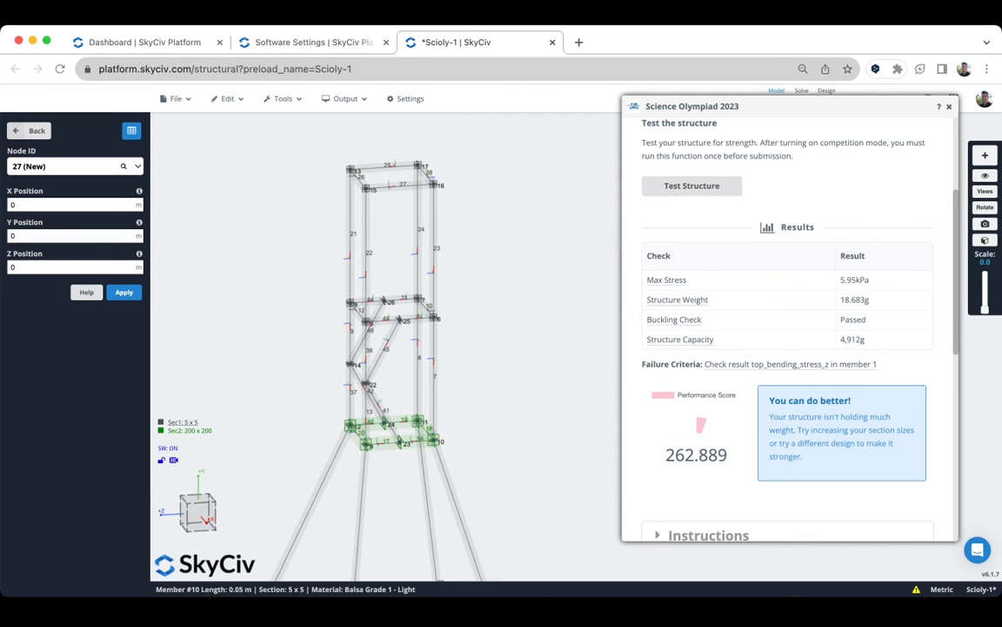
# Locate member 1 in the tower's base and examine the bottom frame with its supports, short posts and sloping legs
pyautogui.scroll(-3, 437, 380)
pyautogui.moveTo(438, 379); pyautogui.dragTo(412, 217, button='right')
pyautogui.moveTo(470, 435); pyautogui.dragTo(465, 239, button='right')
pyautogui.scroll(-3, 465, 239)
pyautogui.moveTo(417, 375); pyautogui.dragTo(500, 376)
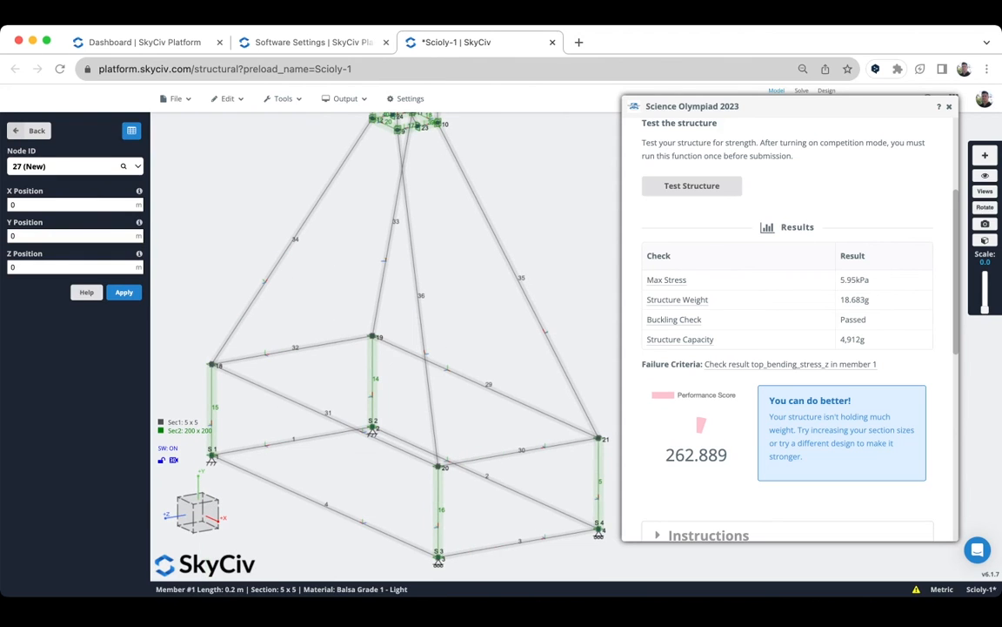
pyautogui.scroll(-2, 325, 465)
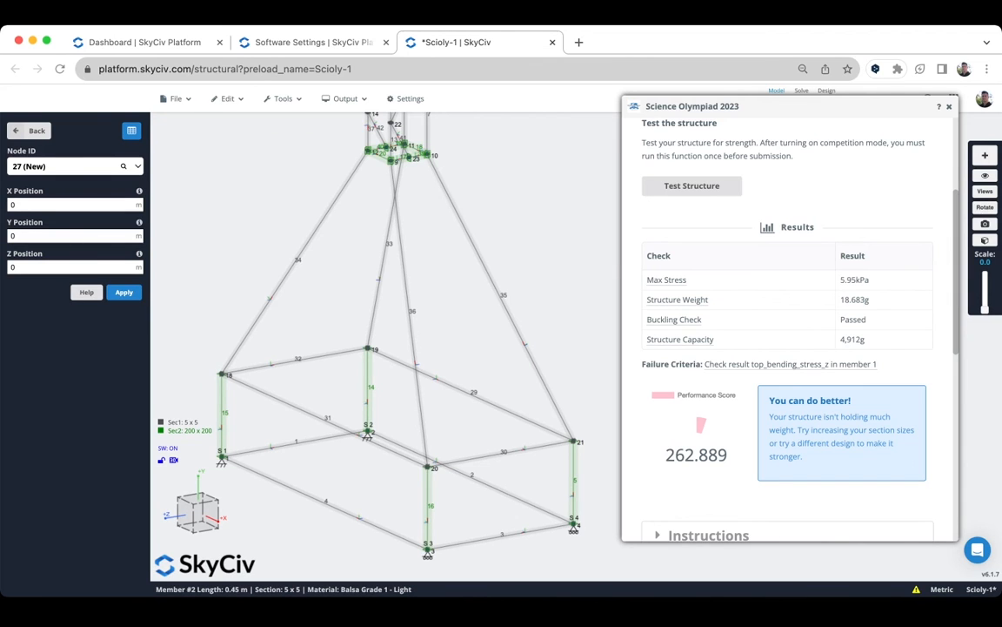
pyautogui.scroll(10, 264, 441)
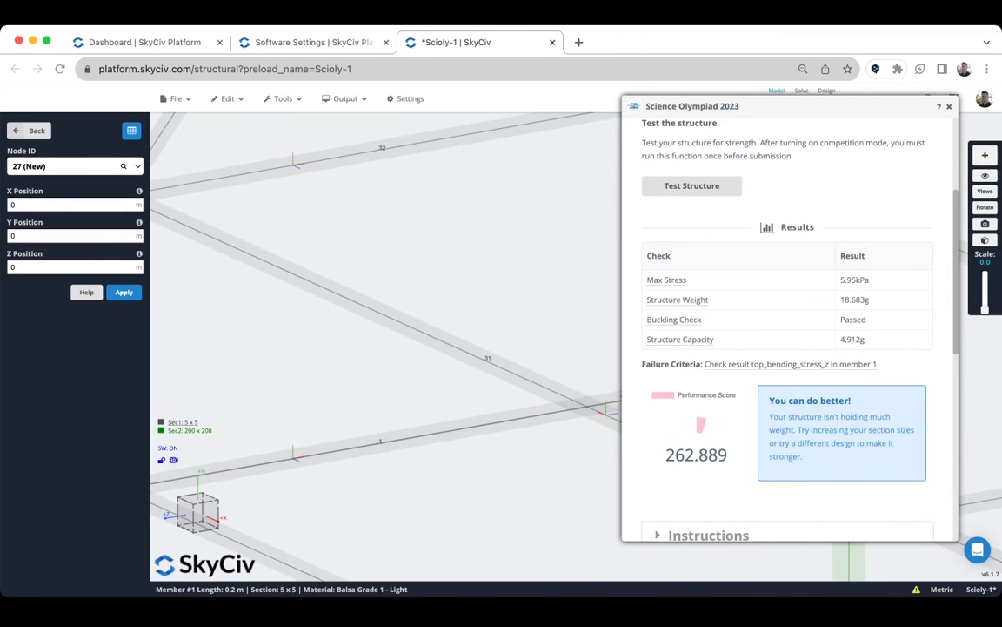
pyautogui.scroll(-5, 316, 395)
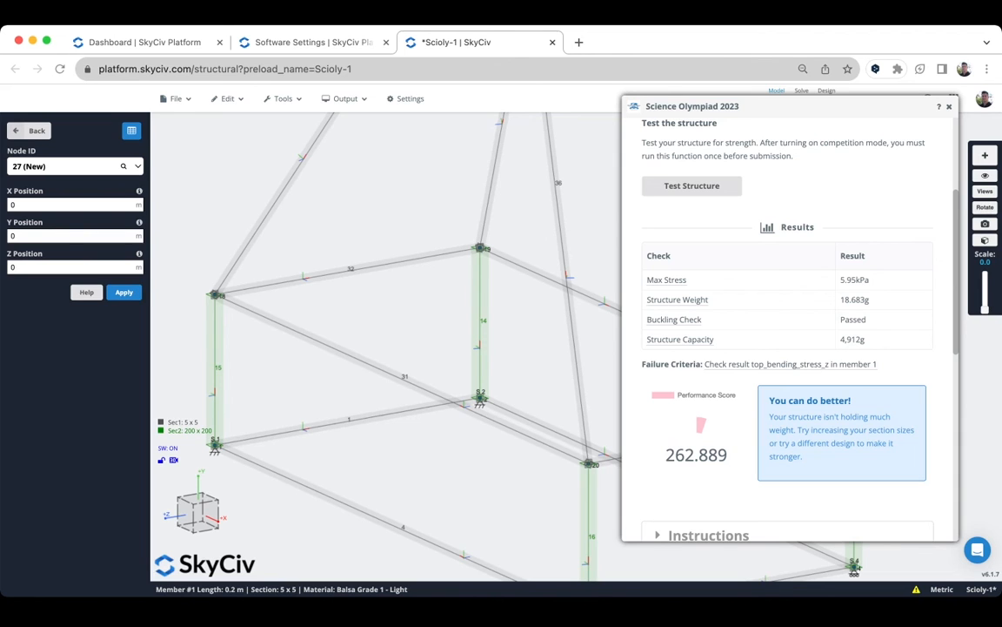
pyautogui.scroll(-3, 330, 432)
pyautogui.scroll(-1, 480, 487)
pyautogui.moveTo(480, 488); pyautogui.dragTo(400, 432, button='right')
pyautogui.moveTo(399, 433); pyautogui.dragTo(423, 422)
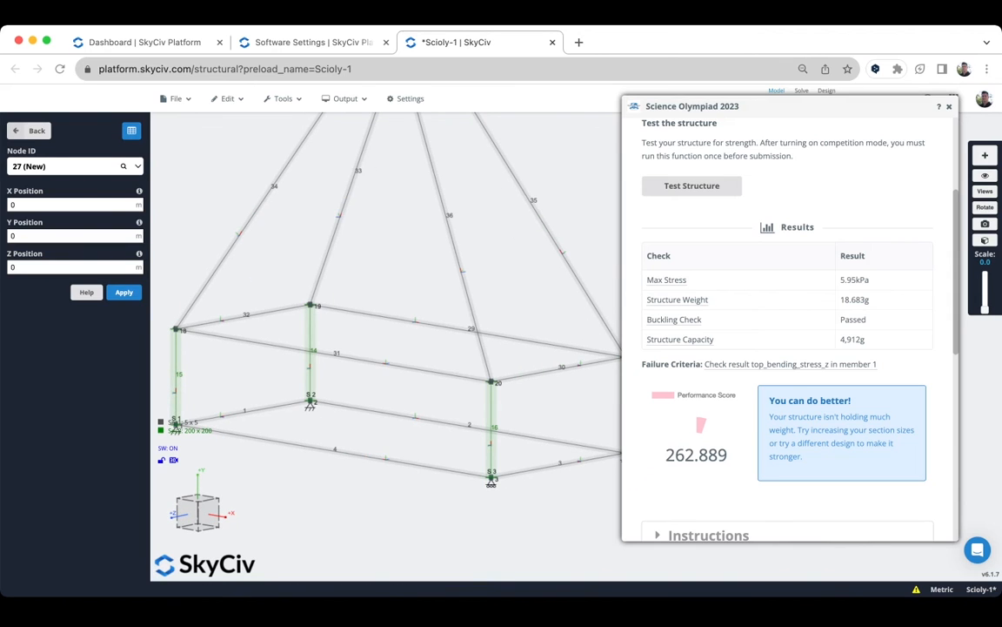
pyautogui.scroll(-2, 401, 265)
pyautogui.moveTo(401, 265); pyautogui.dragTo(361, 384, button='right')
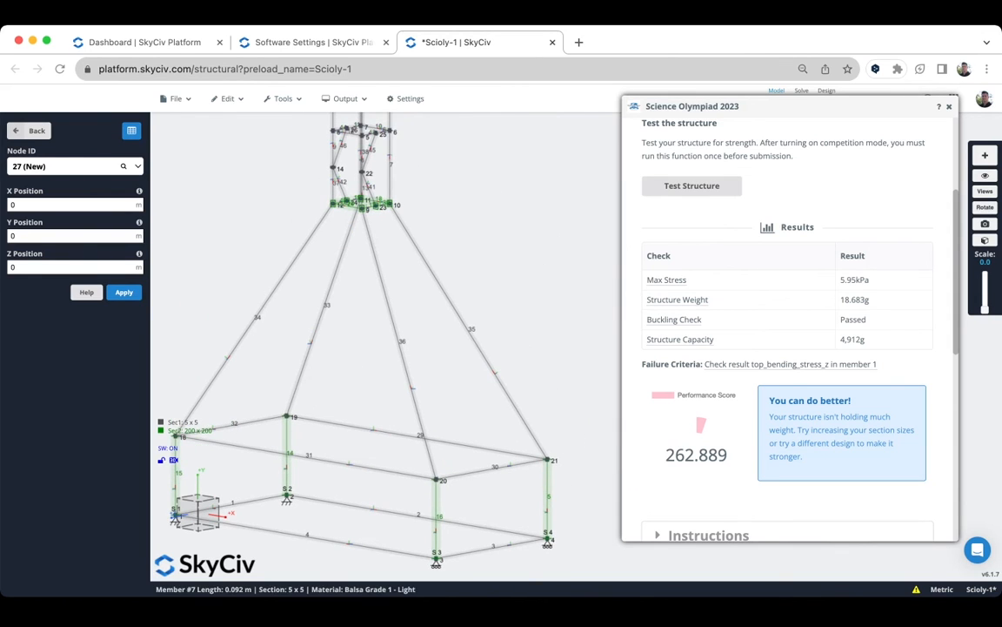
pyautogui.moveTo(404, 545); pyautogui.dragTo(445, 404, button='right')
pyautogui.scroll(-1, 444, 405)
pyautogui.moveTo(445, 404); pyautogui.dragTo(459, 396)
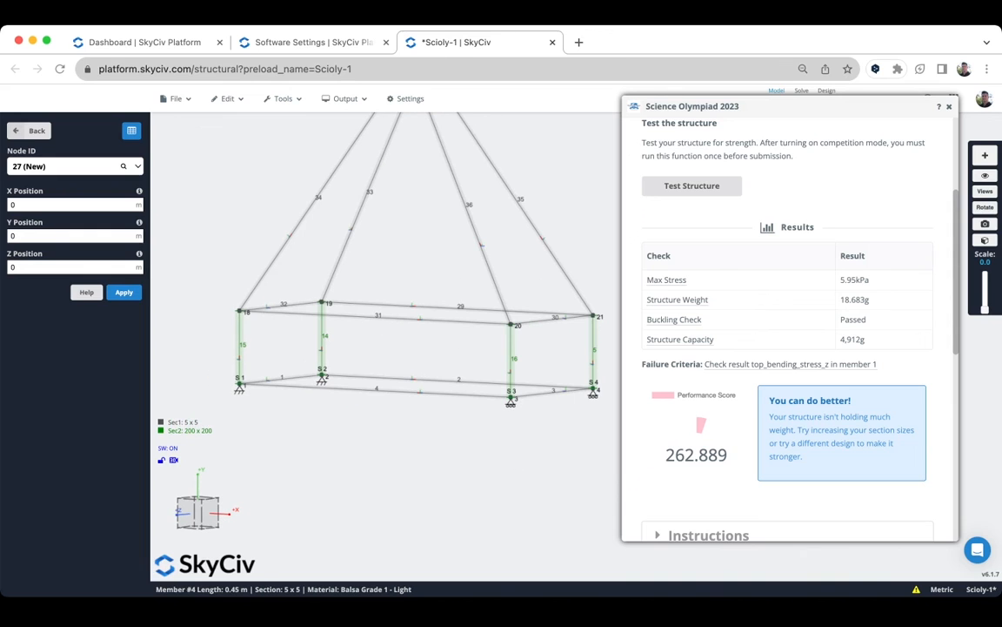
# Assign section 2, the 200 x 200 Balsa Grade 2 - Medium, to the four bottom frame members 1 to 4
pyautogui.moveTo(609, 439); pyautogui.dragTo(231, 335)
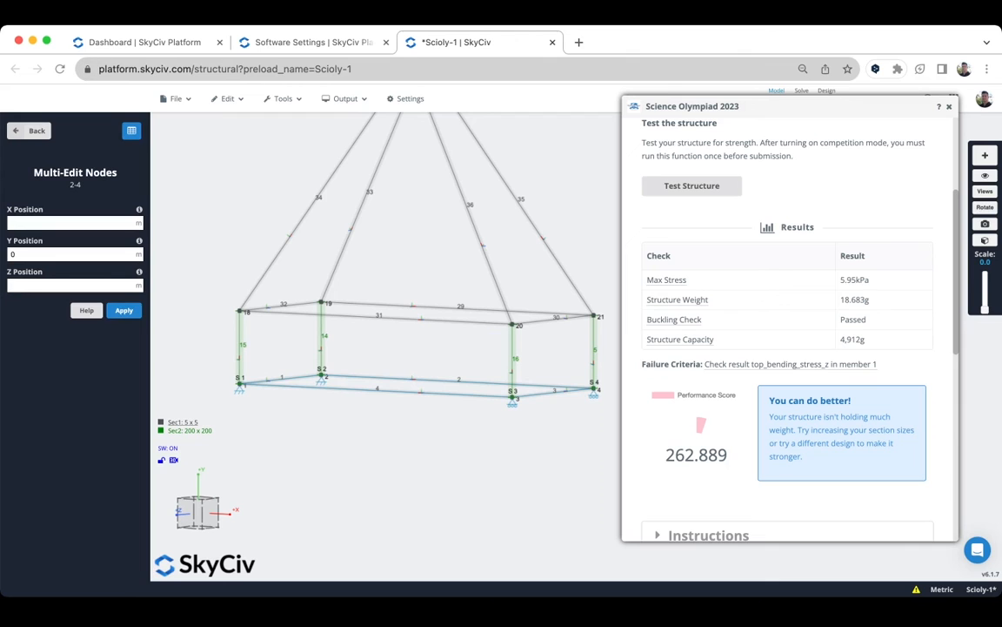
pyautogui.click(29, 131)
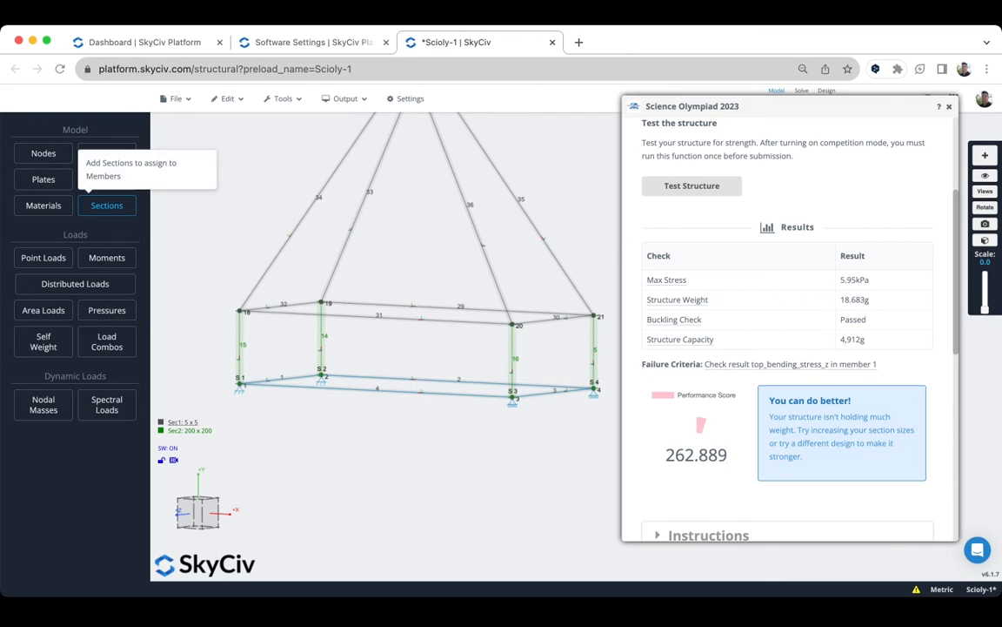
pyautogui.click(106, 179)
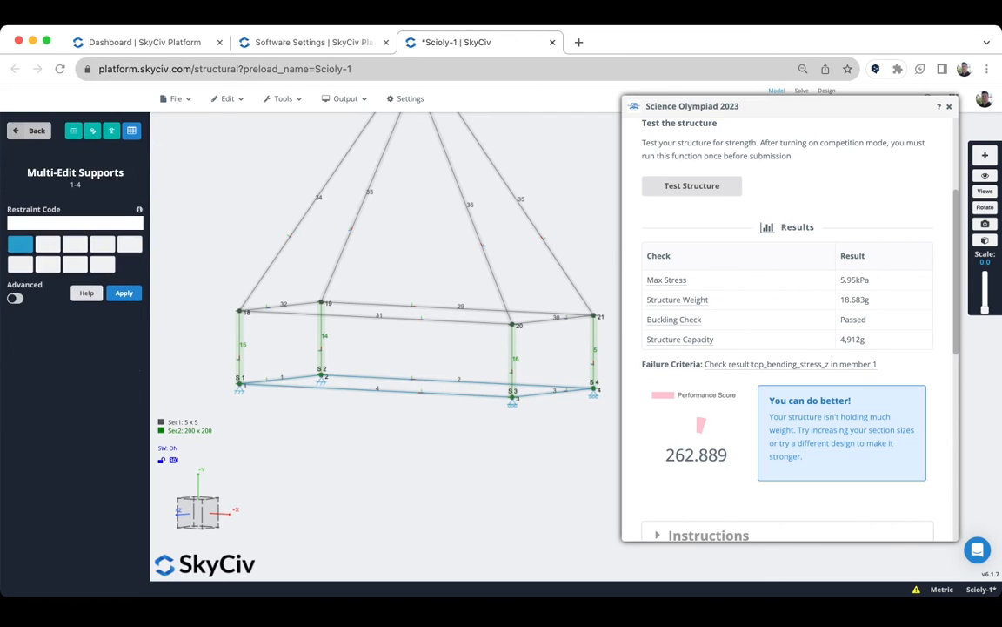
pyautogui.click(28, 130)
pyautogui.click(106, 153)
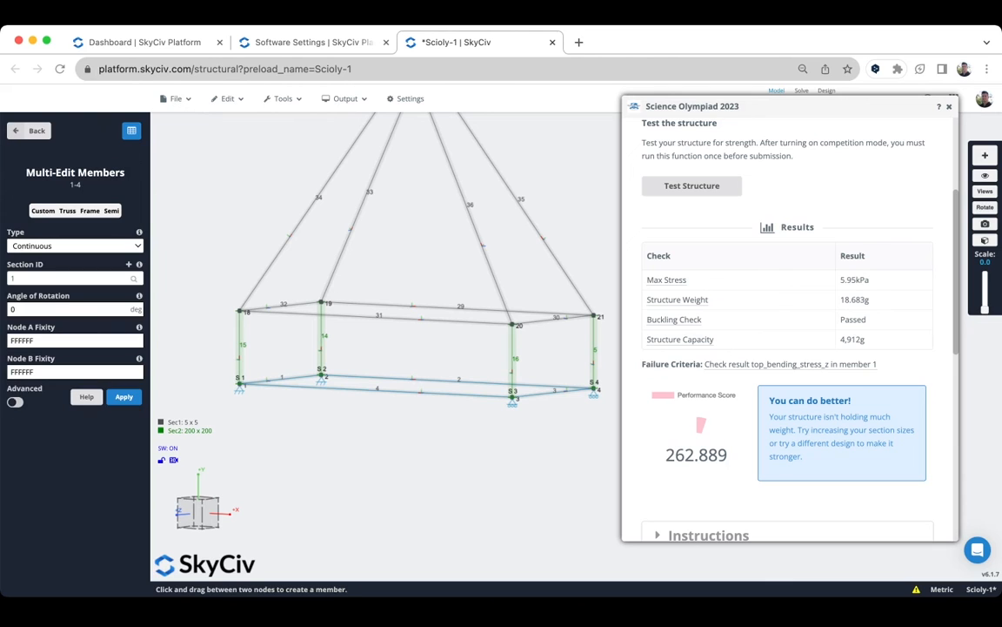
pyautogui.click(58, 278)
pyautogui.write('2')
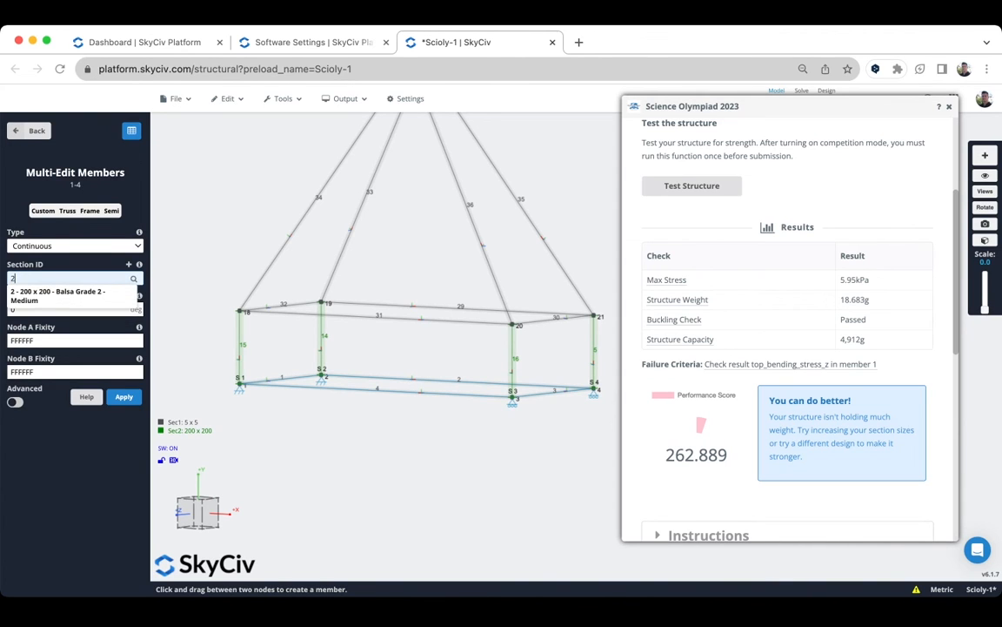
pyautogui.press('Return')
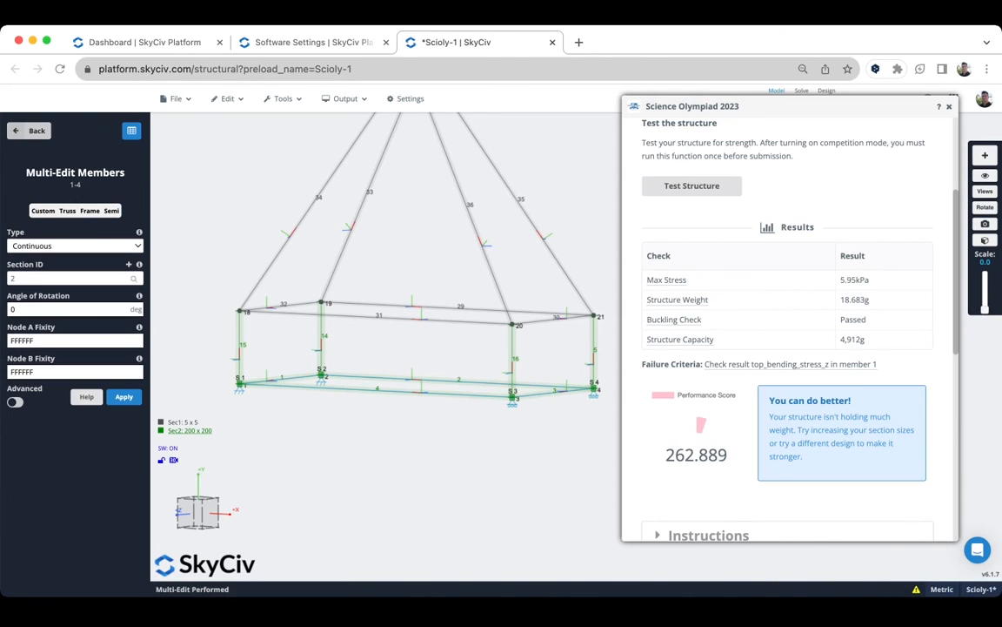
pyautogui.click(124, 397)
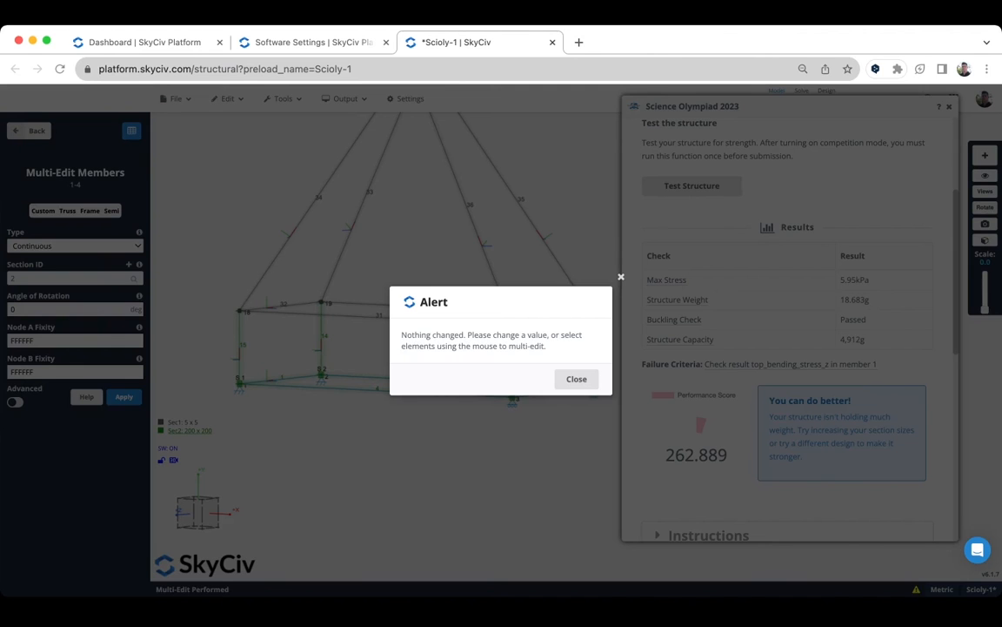
pyautogui.click(576, 378)
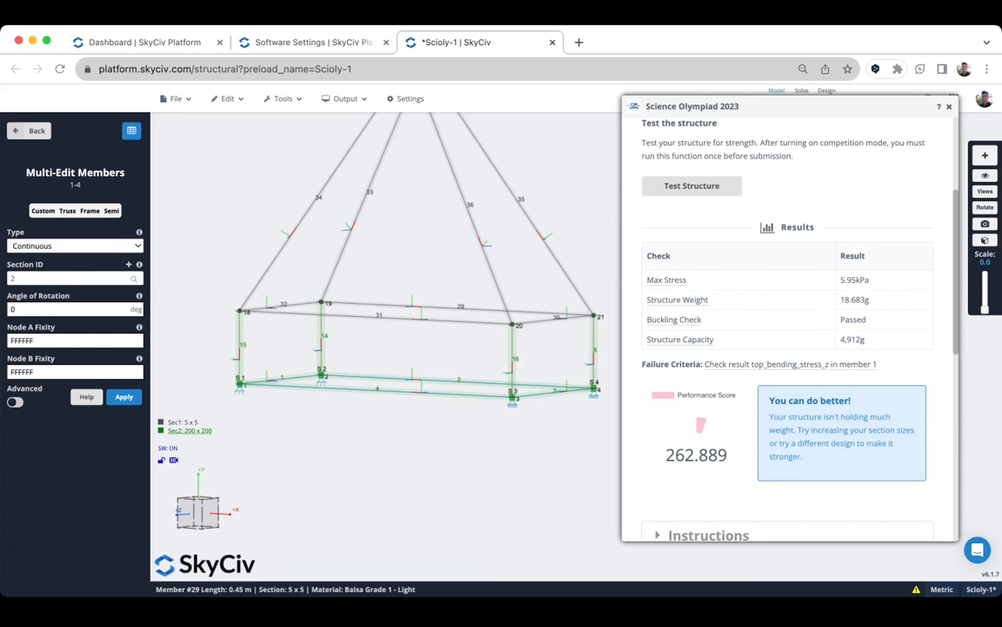
pyautogui.click(30, 131)
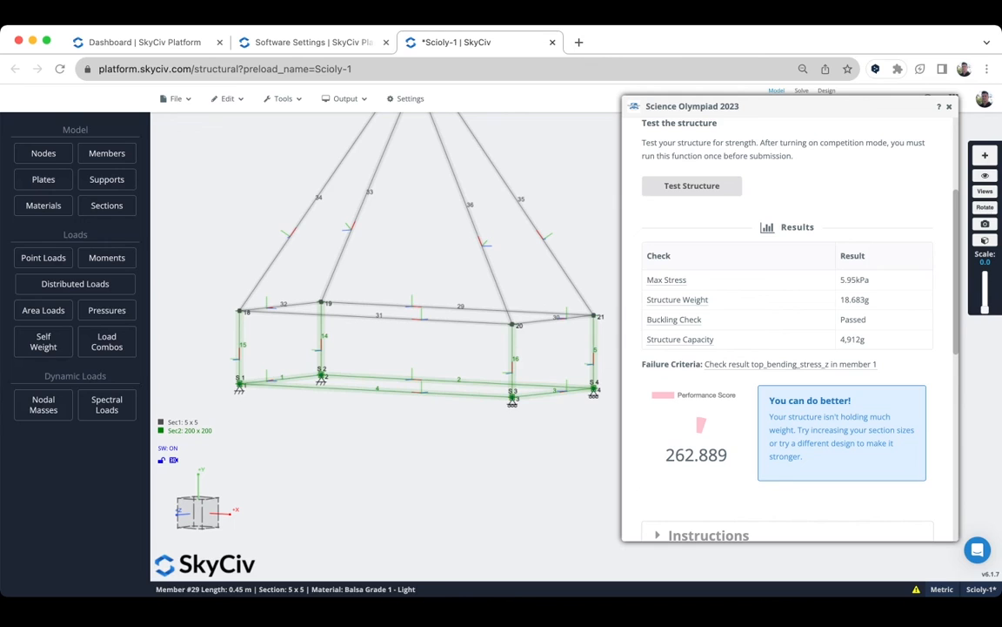
# Retest the structure with the enlarged bottom frame and review the results against the whole tower
pyautogui.scroll(-4, 384, 400)
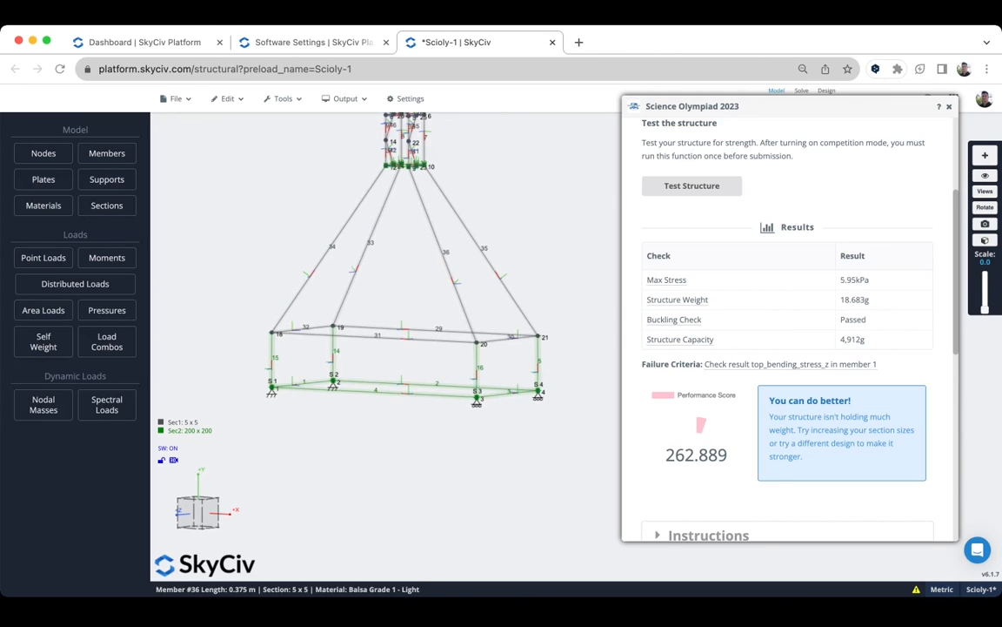
pyautogui.moveTo(462, 301); pyautogui.dragTo(435, 315)
pyautogui.click(691, 186)
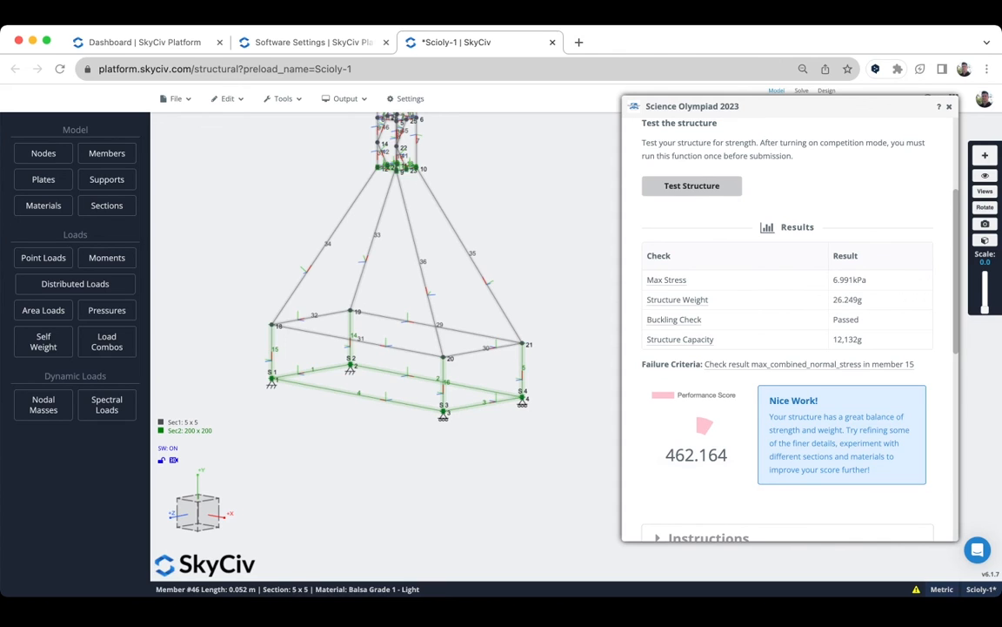
pyautogui.scroll(-2, 557, 209)
pyautogui.moveTo(557, 209); pyautogui.dragTo(551, 224, button='right')
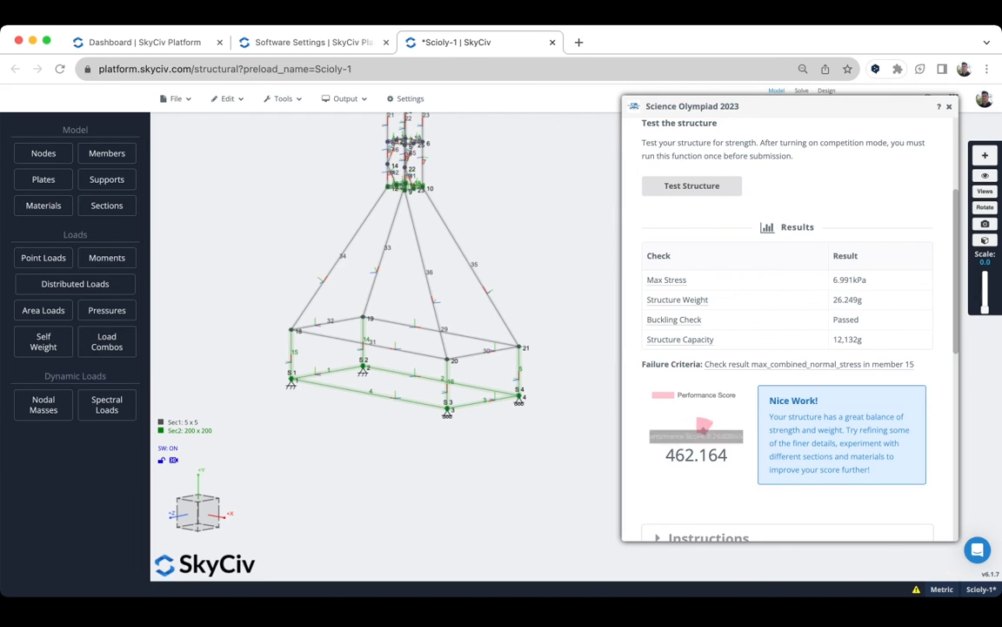
pyautogui.scroll(-5, 614, 192)
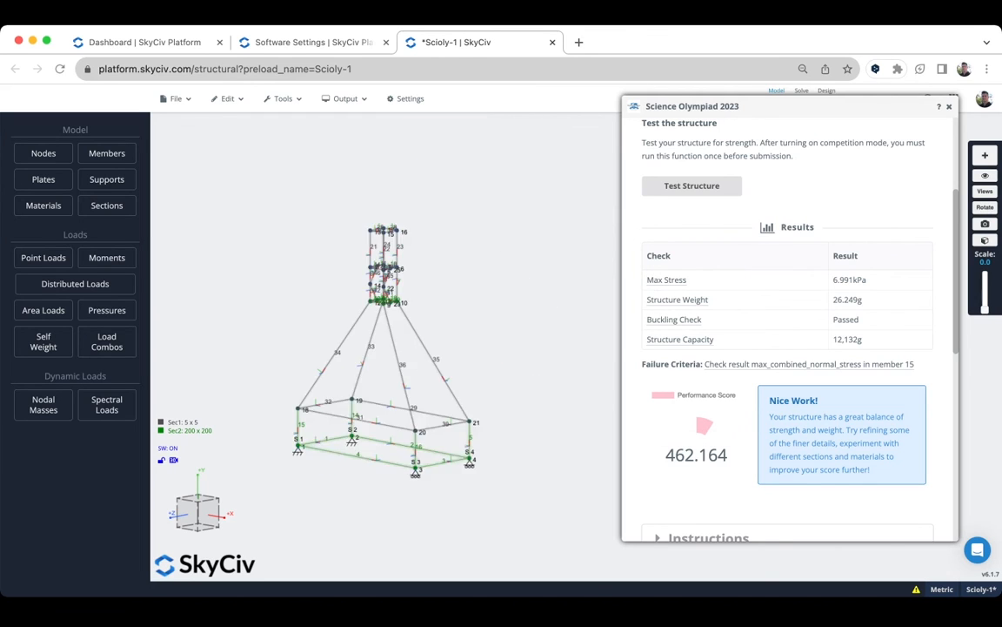
# Save the tower file with the version comment "Score 462"
pyautogui.click(176, 98)
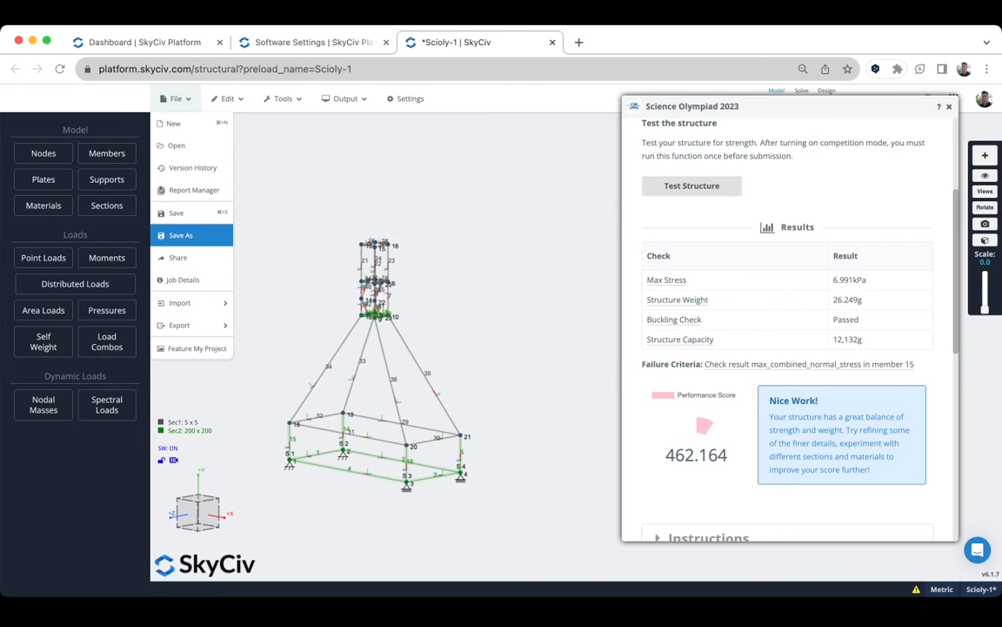
pyautogui.click(176, 212)
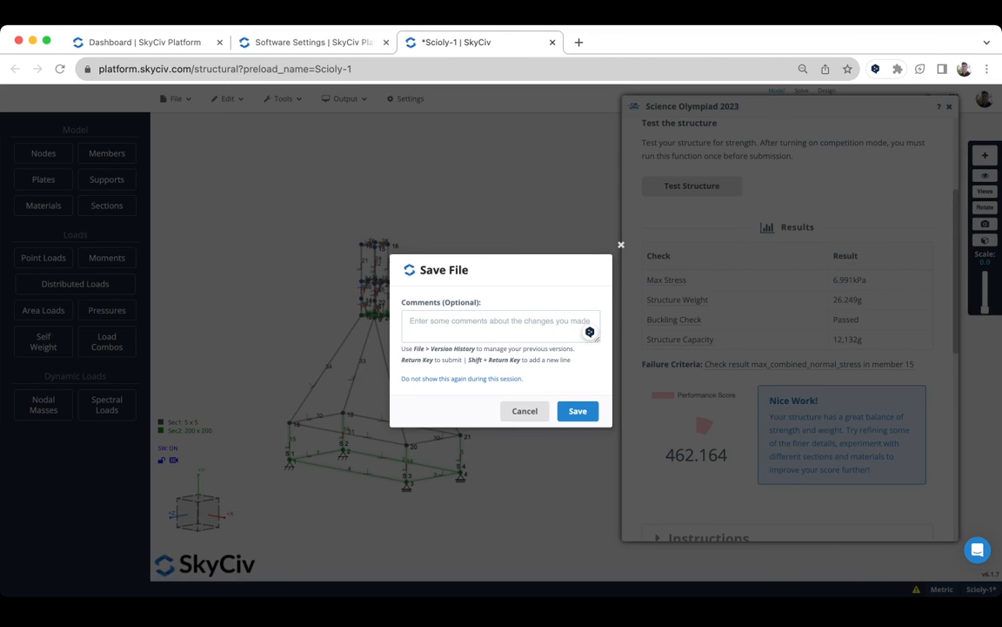
pyautogui.write('Score ')
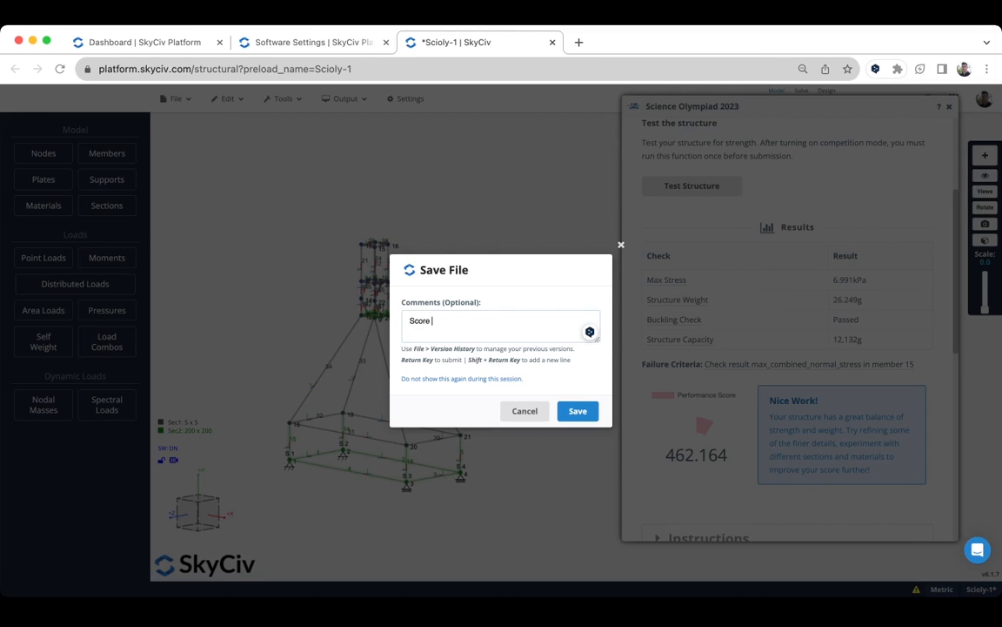
pyautogui.write('462')
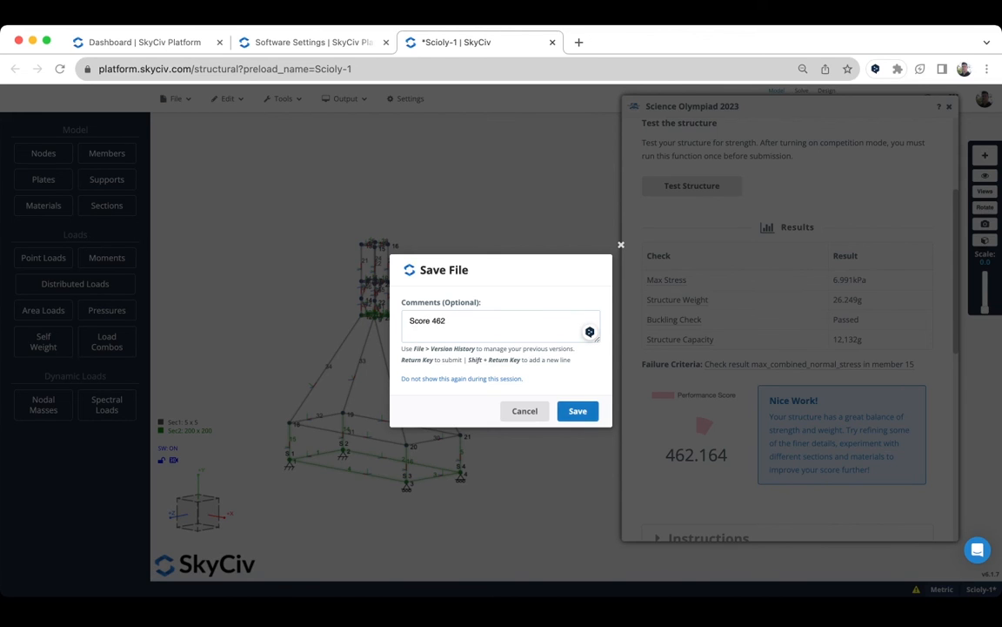
pyautogui.press('Return')
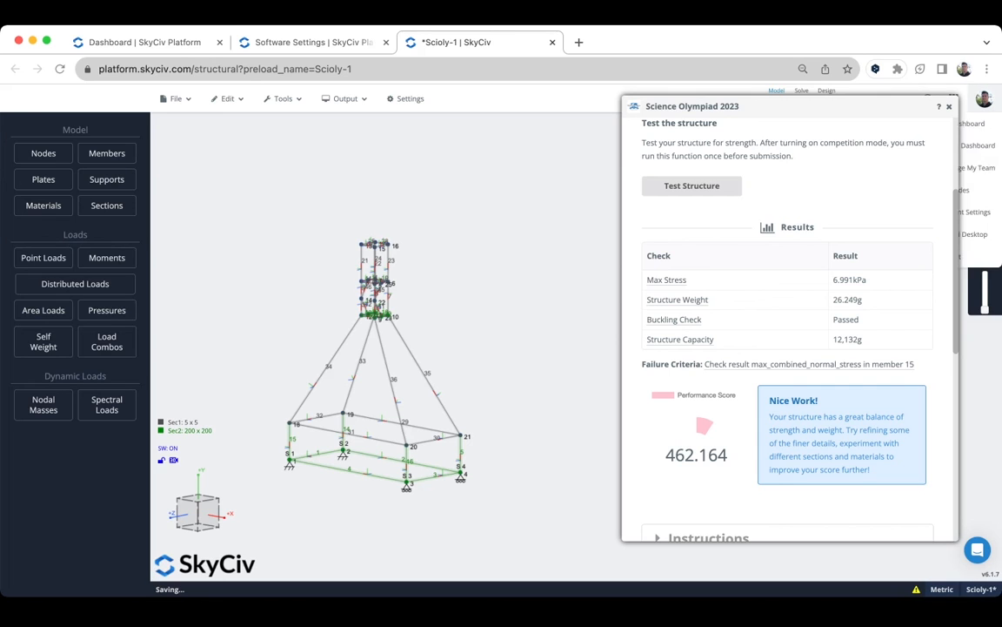
# Close the Science Olympiad 2023 test window and examine the 19 Oct 2023, 1:57 PM version and its changes in the version history
pyautogui.click(949, 106)
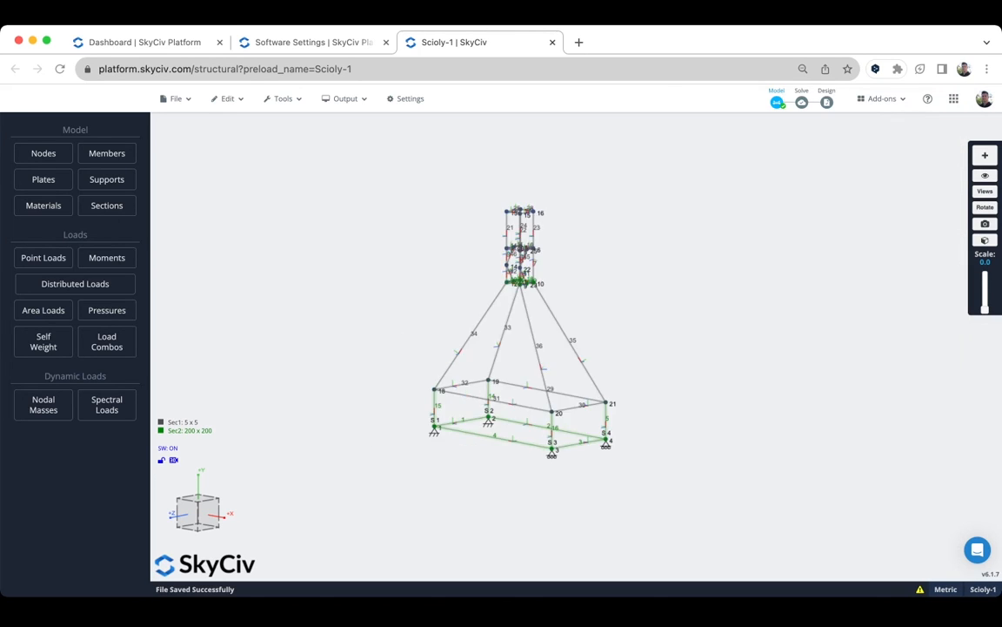
pyautogui.click(174, 98)
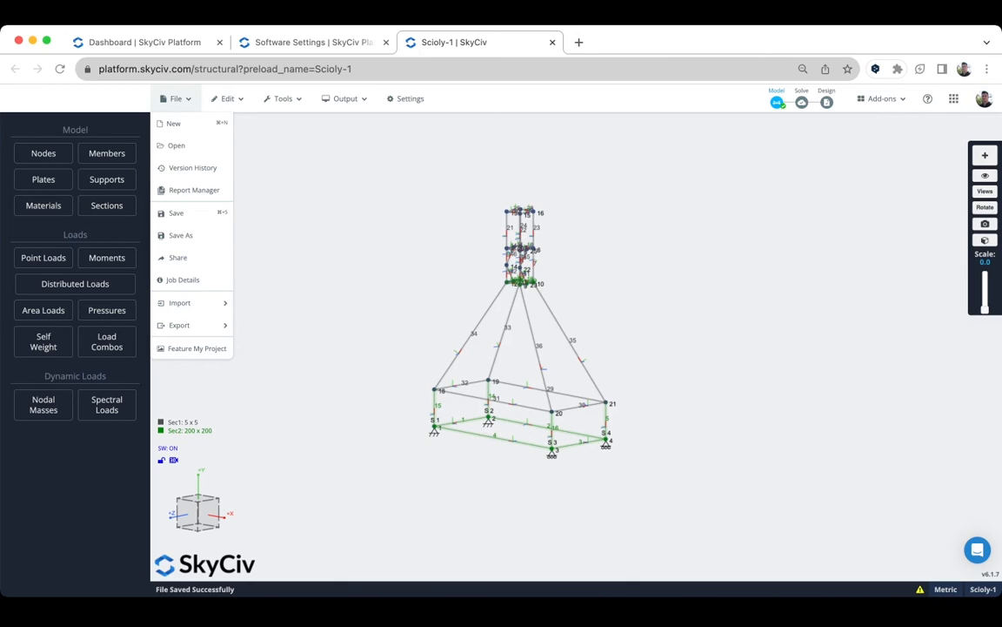
pyautogui.click(193, 167)
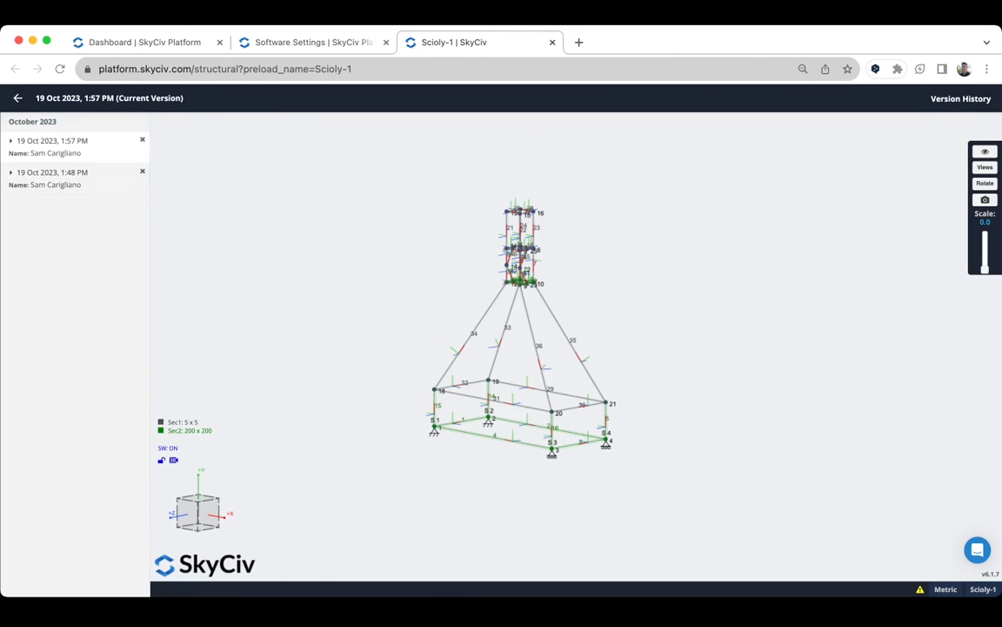
pyautogui.click(54, 145)
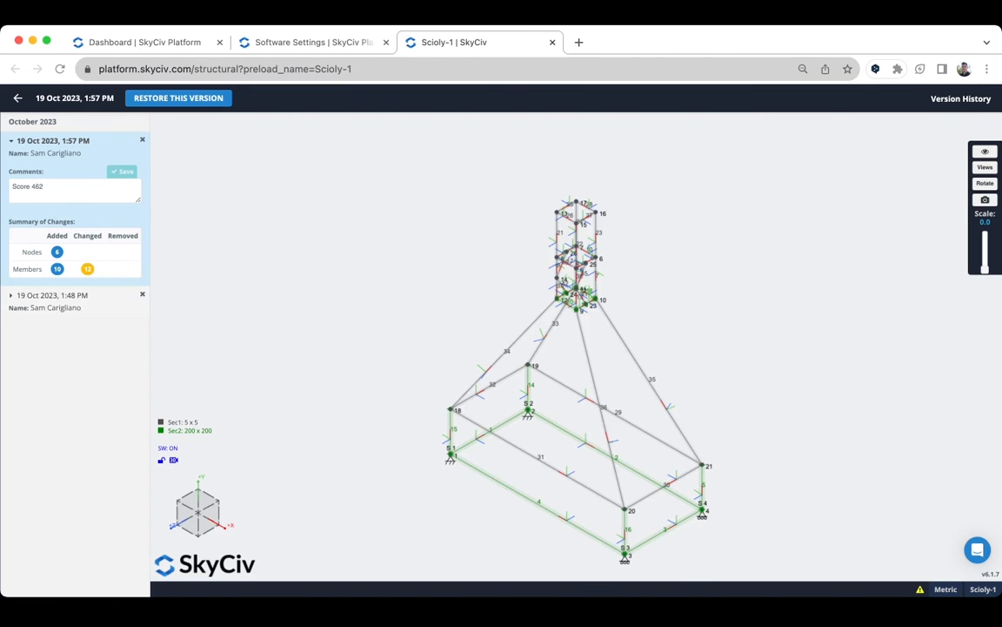
# Add and save the comment "250" on the earlier 19 Oct 2023, 1:48 PM version
pyautogui.click(54, 301)
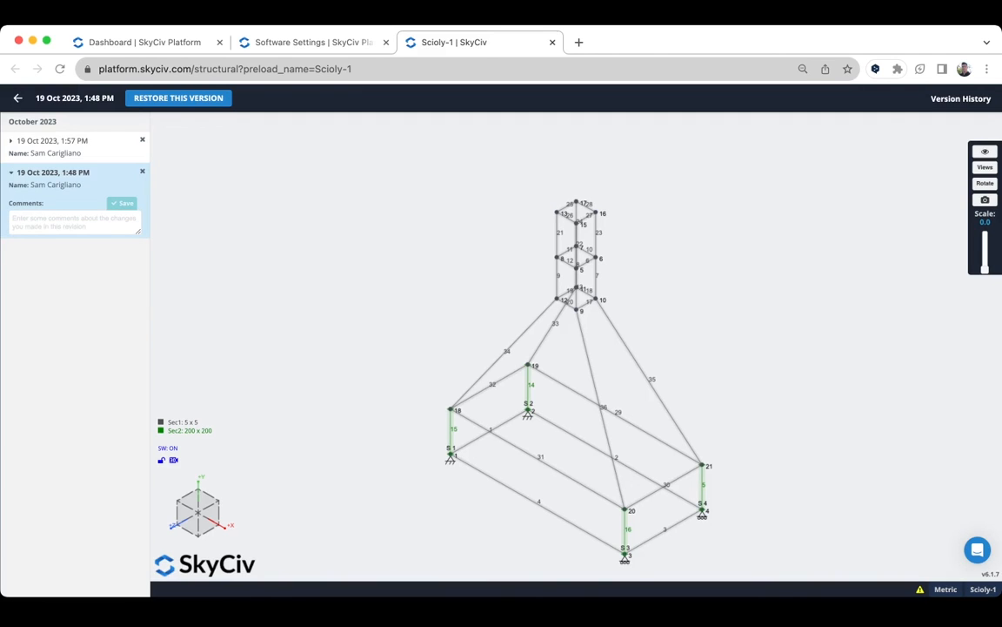
pyautogui.click(69, 223)
pyautogui.write('250')
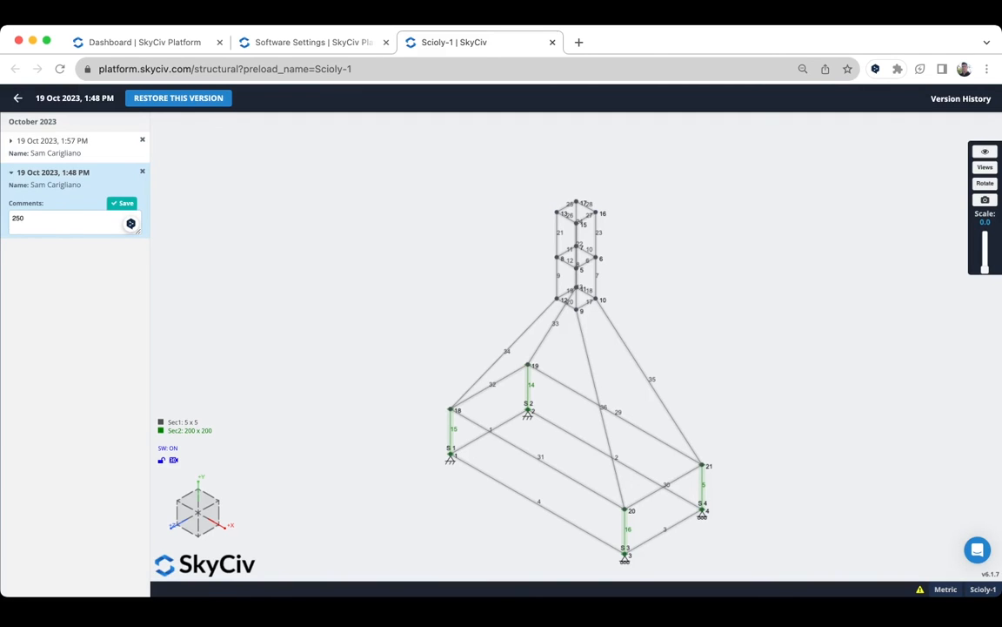
pyautogui.click(122, 203)
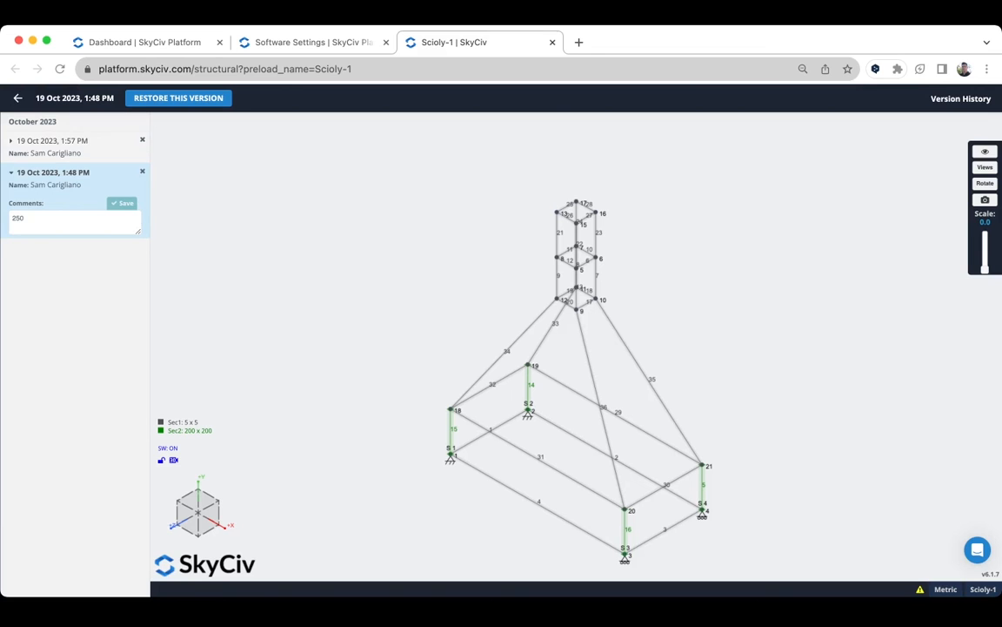
# Review the 1:57 PM version's summary of changes again, leave the version history without restoring and inspect the current tower model
pyautogui.click(65, 144)
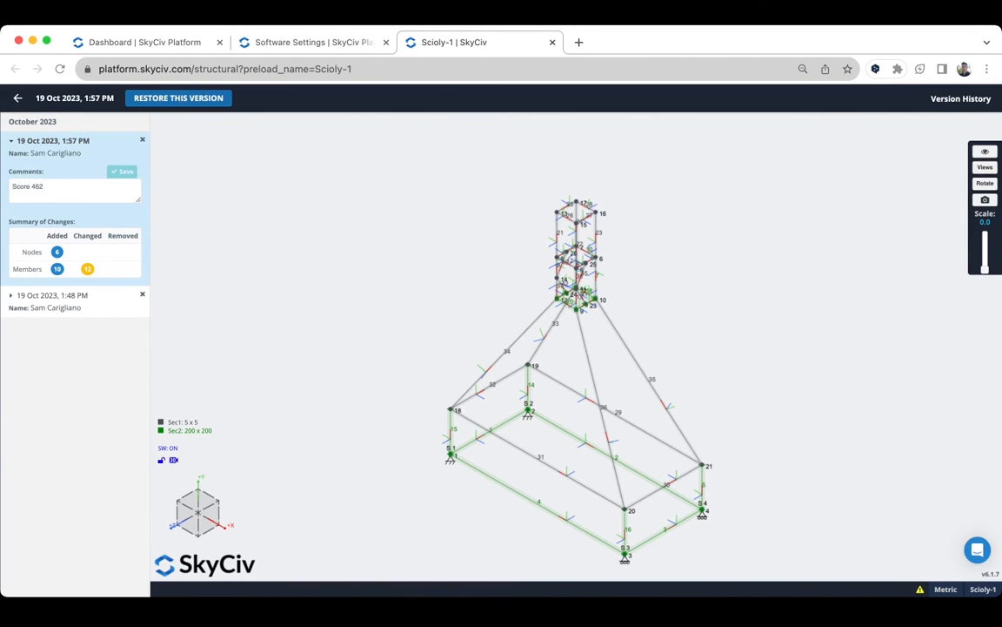
pyautogui.click(18, 99)
pyautogui.scroll(-1, 653, 287)
pyautogui.moveTo(653, 287); pyautogui.dragTo(584, 255, button='right')
pyautogui.scroll(2, 600, 255)
pyautogui.moveTo(584, 255); pyautogui.dragTo(596, 227)
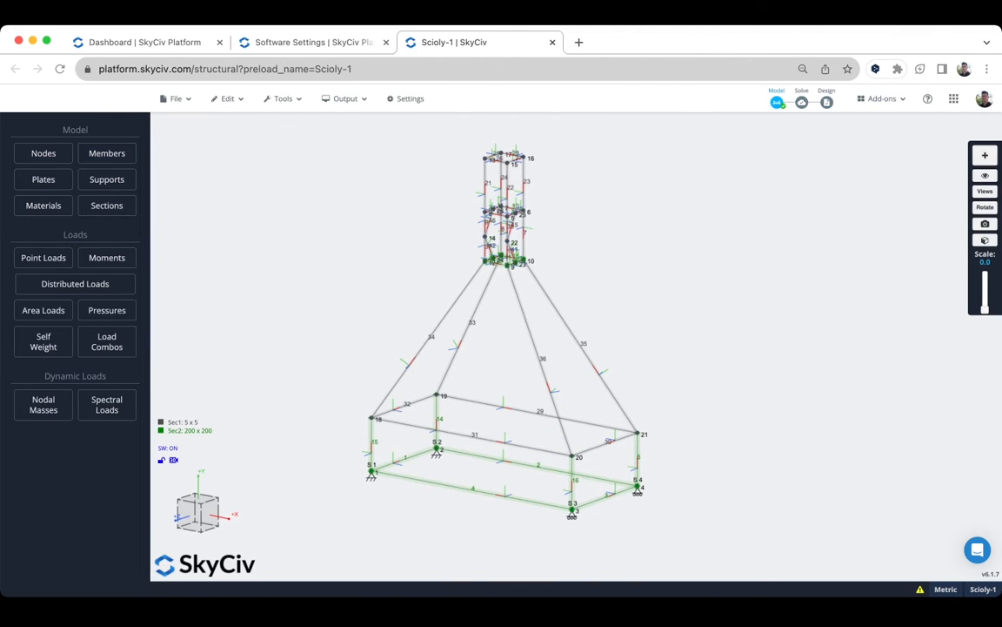